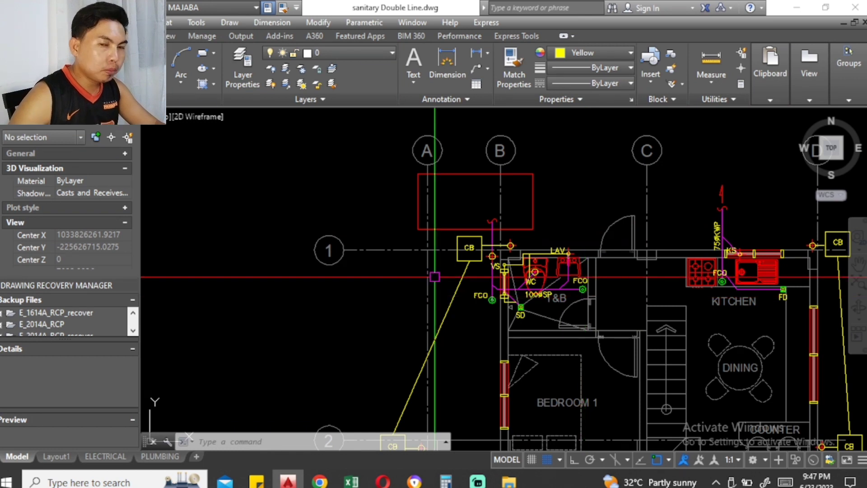
Step: Zoom and pan around the T&B and kitchen fixtures to review the sanitary layout
middle_drag(451, 271, 447, 221)
scroll(505, 251, up, 2)
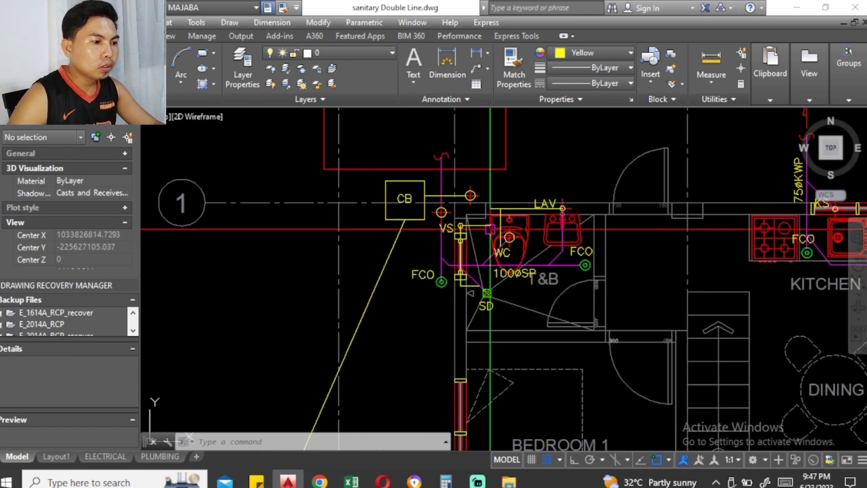
scroll(492, 253, down, 6)
scroll(495, 261, down, 1)
scroll(496, 259, down, 5)
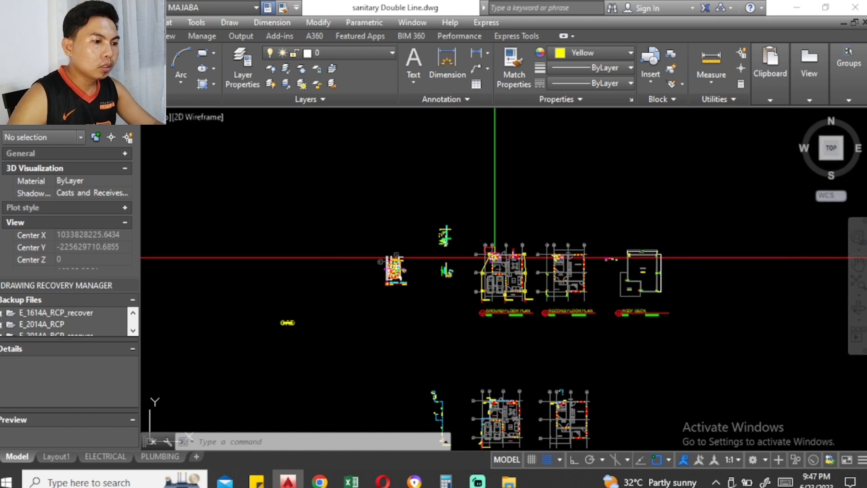
scroll(495, 258, up, 4)
scroll(496, 258, up, 3)
scroll(496, 258, up, 2)
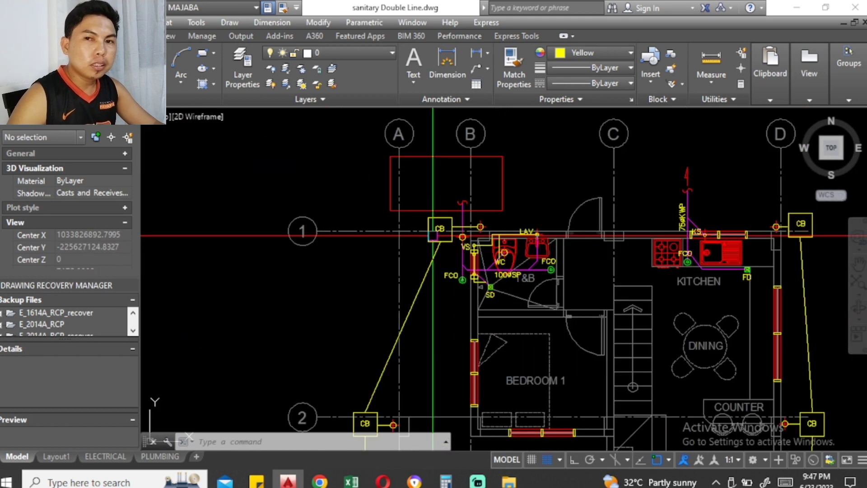
middle_drag(443, 234, 451, 237)
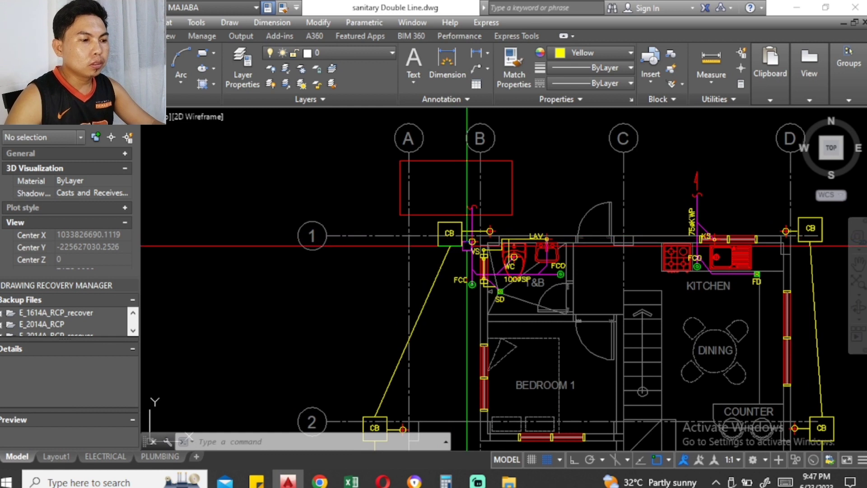
scroll(470, 252, down, 2)
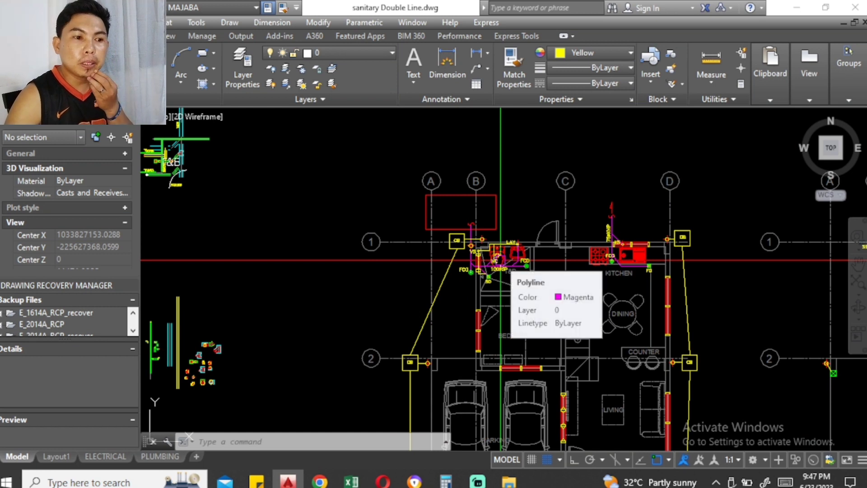
scroll(500, 260, up, 3)
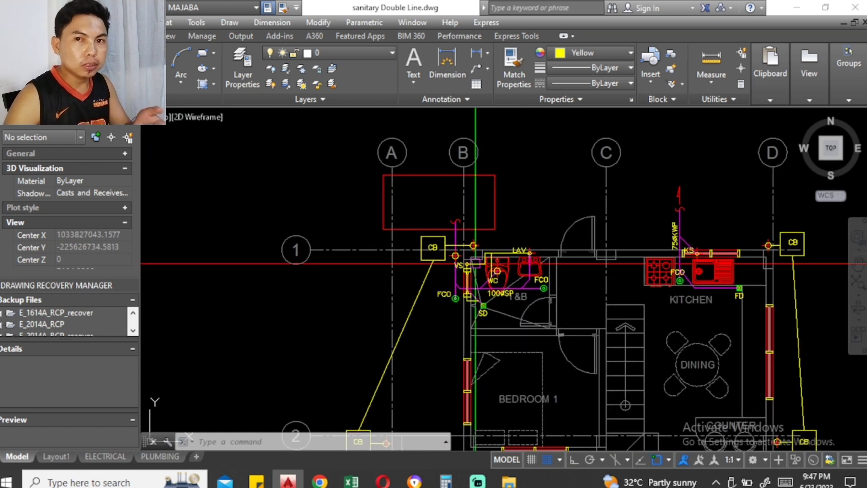
middle_drag(419, 249, 450, 259)
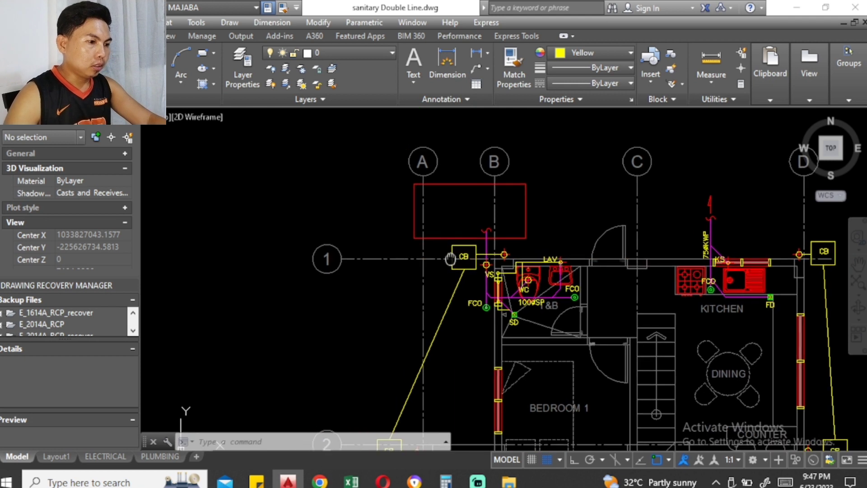
scroll(450, 258, down, 2)
scroll(442, 265, up, 2)
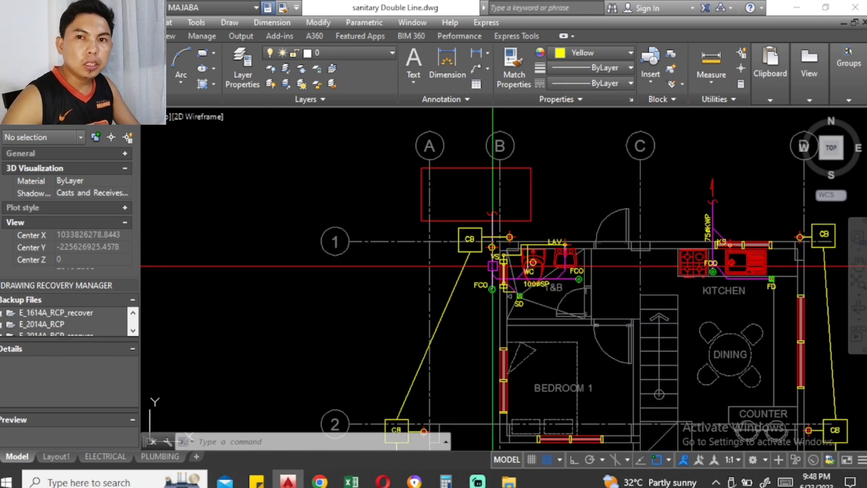
Step: Pan west to bring the pipe fitting symbols beside grid line 2 into view
middle_drag(351, 288, 451, 254)
mouse_move(350, 287)
middle_down()
mouse_move(390, 269)
mouse_move(360, 298)
mouse_move(334, 298)
middle_up()
scroll(305, 302, up, 2)
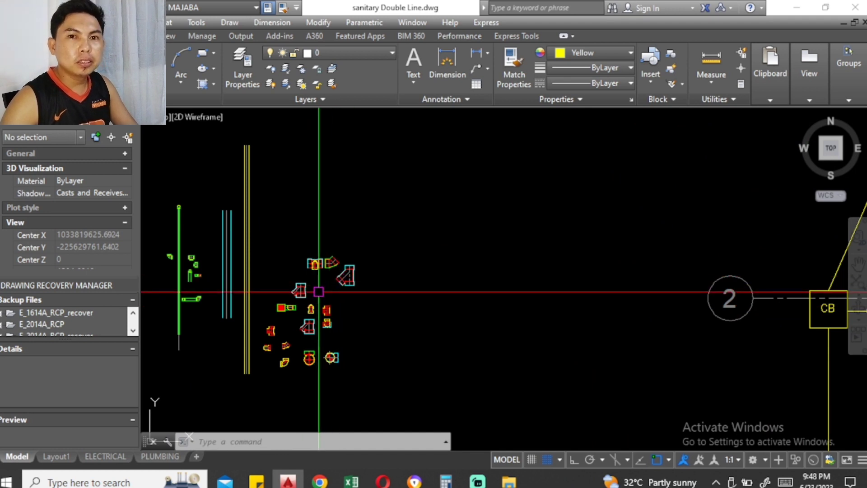
middle_drag(348, 287, 338, 290)
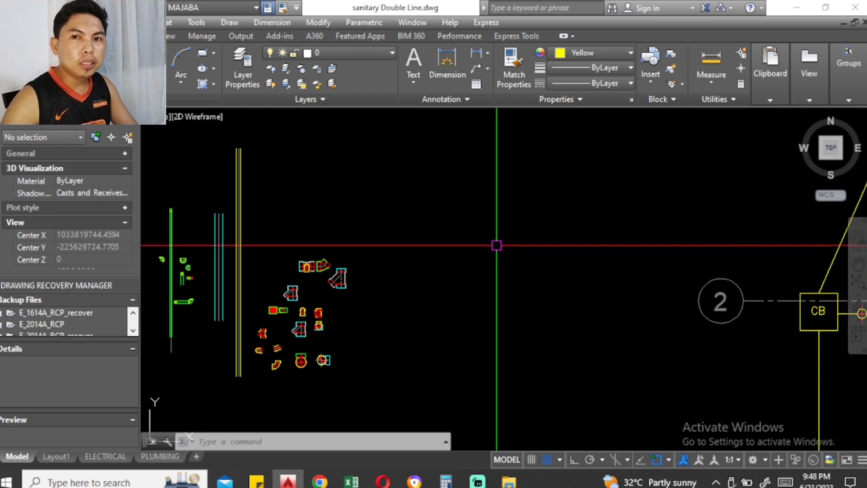
middle_drag(232, 302, 350, 277)
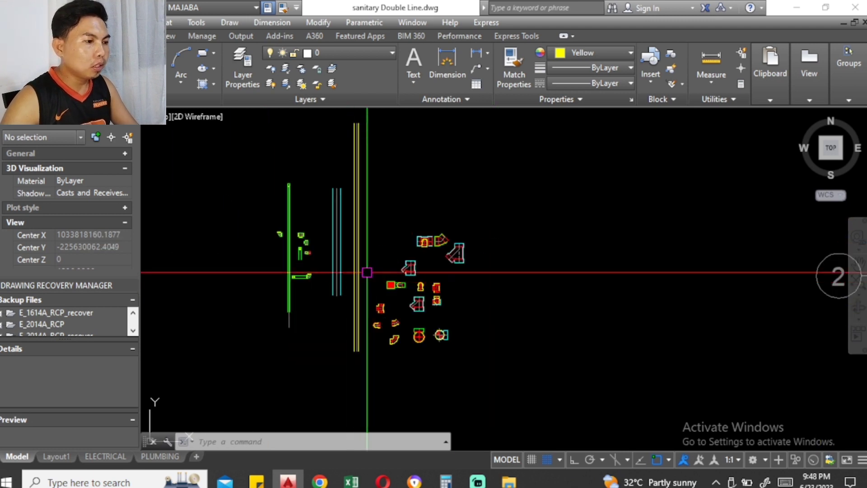
middle_drag(522, 246, 416, 271)
middle_drag(611, 226, 372, 281)
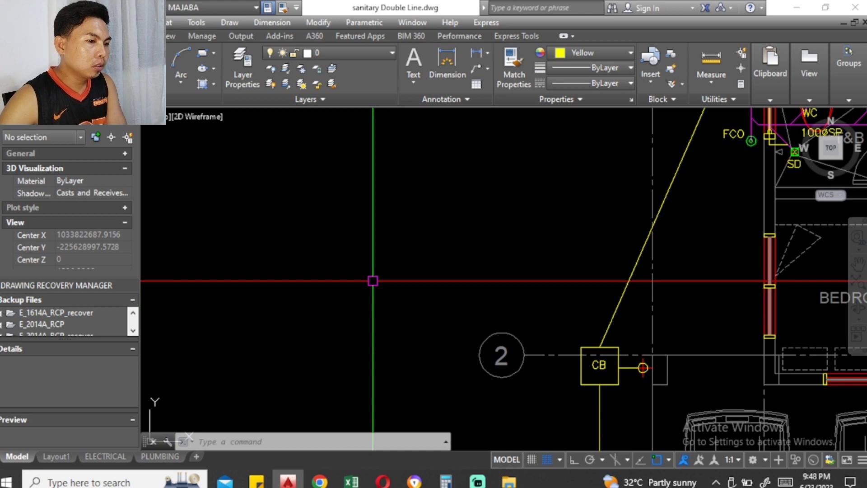
scroll(378, 313, down, 2)
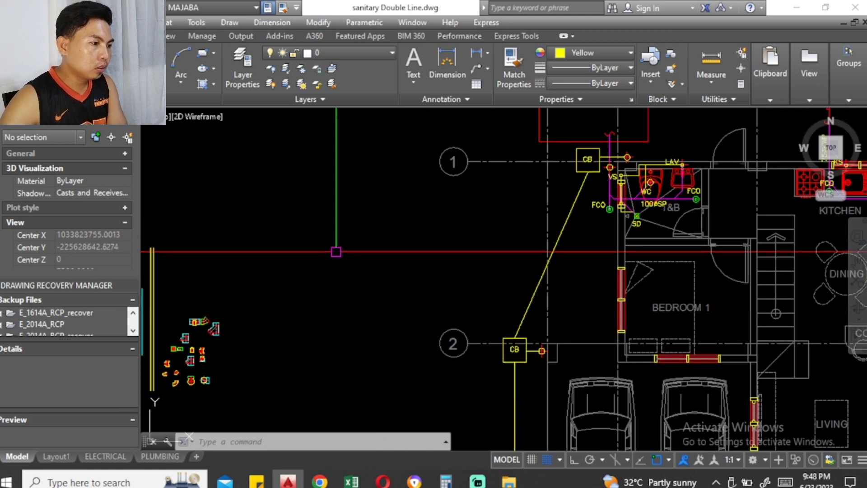
mouse_move(695, 164)
middle_down()
mouse_move(573, 213)
mouse_move(587, 226)
middle_up()
scroll(573, 221, up, 4)
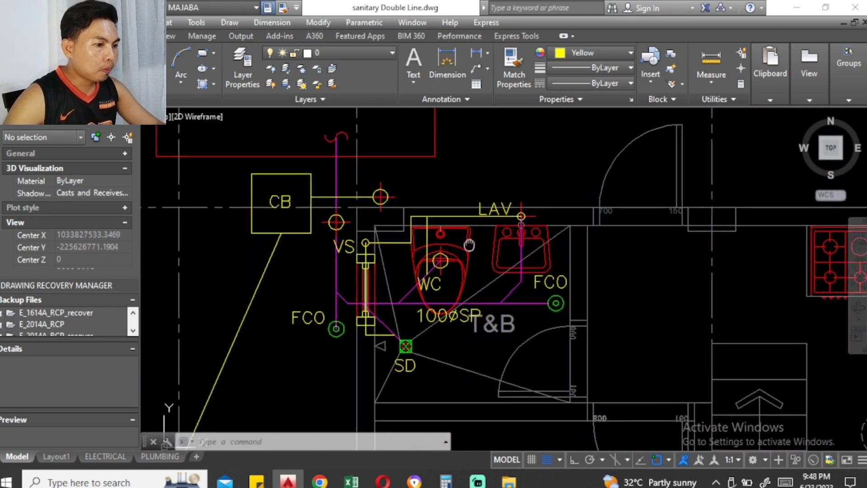
scroll(497, 271, down, 1)
scroll(496, 270, down, 1)
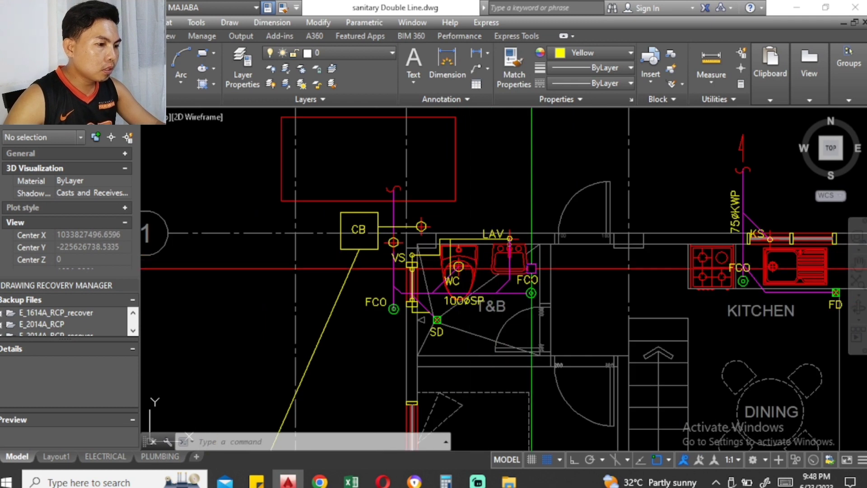
scroll(384, 305, up, 2)
scroll(384, 305, down, 1)
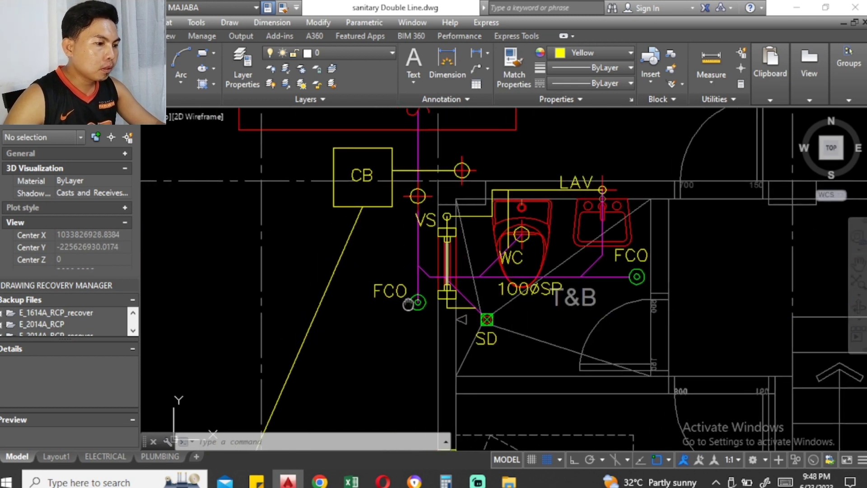
scroll(434, 256, down, 1)
middle_drag(434, 256, 496, 226)
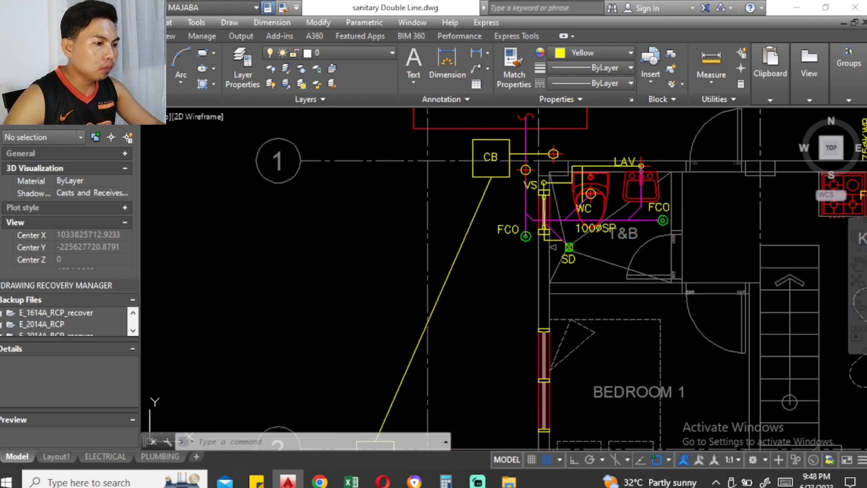
scroll(467, 247, down, 4)
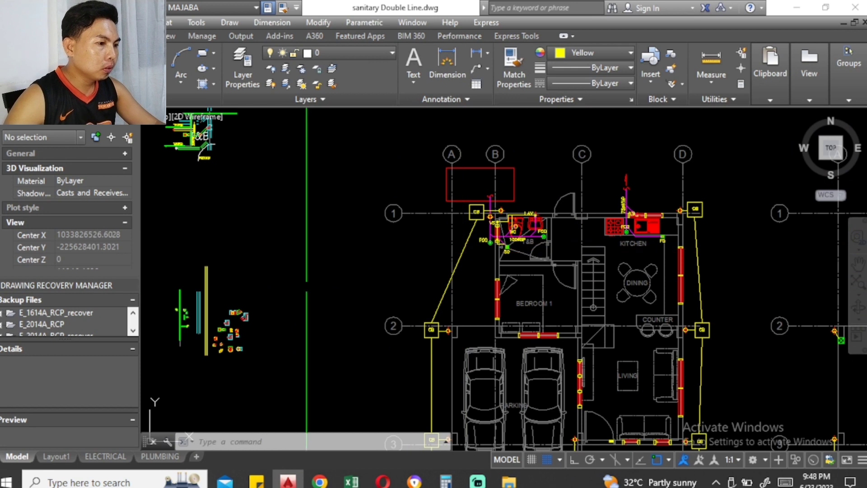
click(147, 126)
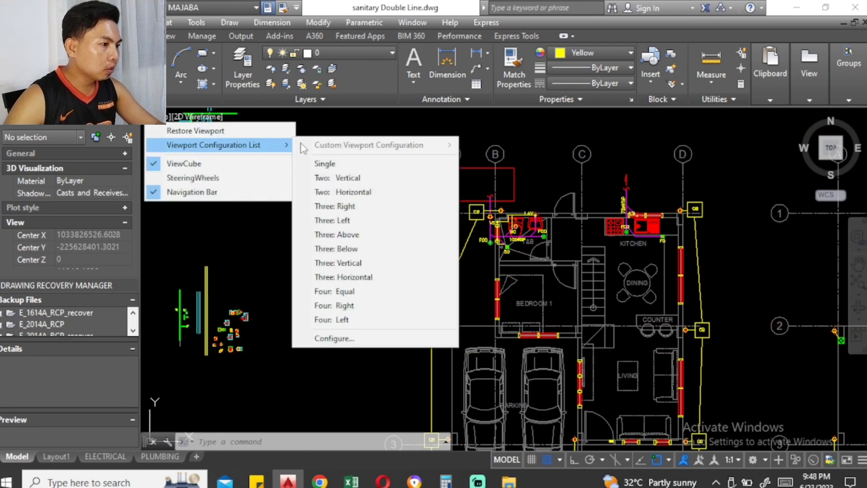
click(340, 159)
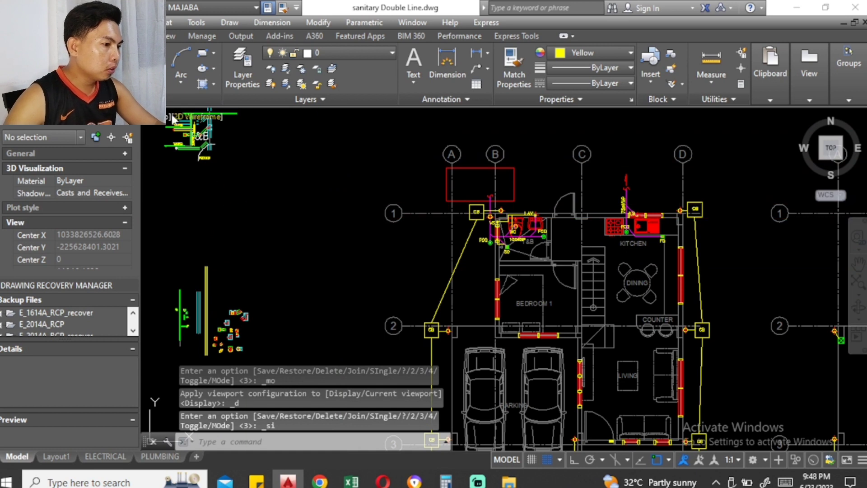
click(149, 117)
key(Escape)
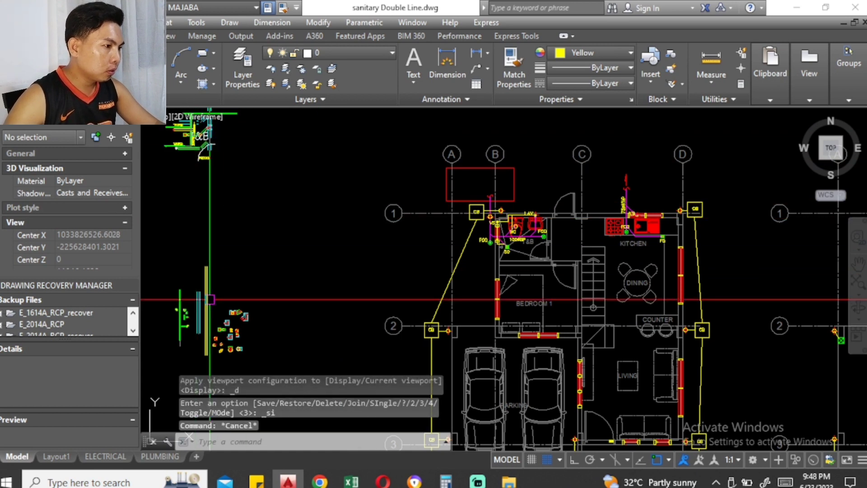
middle_drag(220, 282, 249, 216)
scroll(246, 280, up, 5)
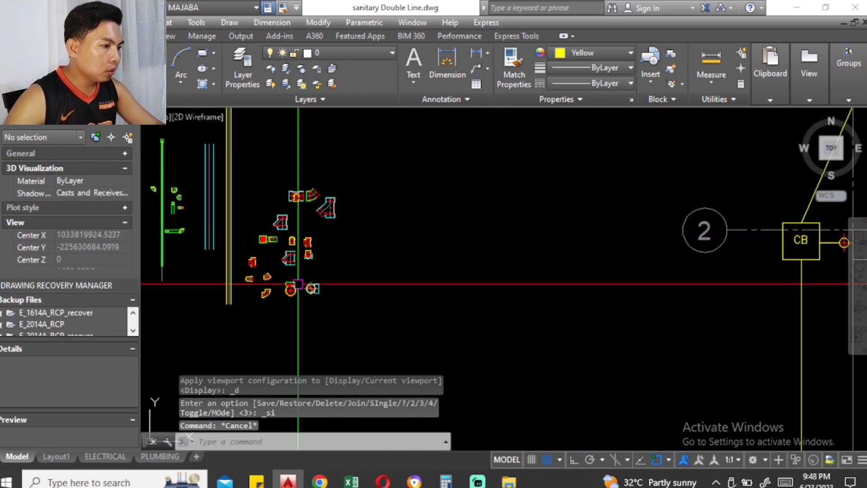
scroll(246, 280, up, 3)
scroll(300, 279, up, 2)
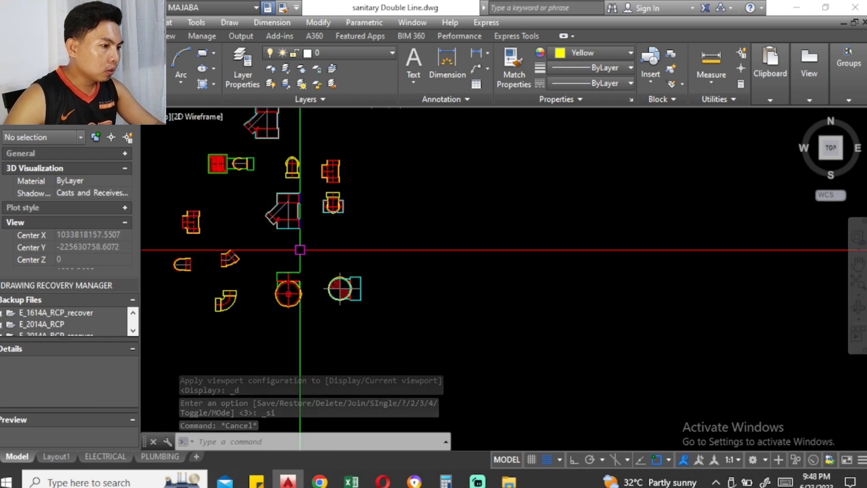
middle_drag(302, 211, 345, 263)
scroll(344, 263, down, 1)
scroll(368, 303, up, 1)
middle_drag(334, 293, 357, 311)
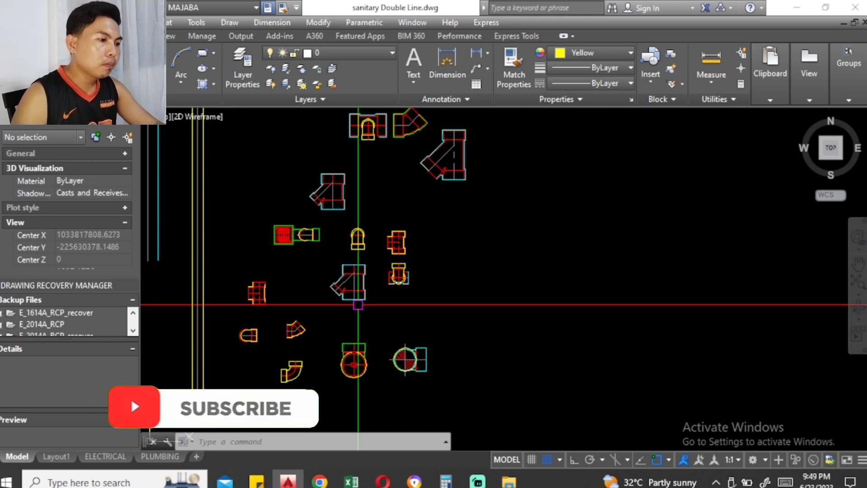
mouse_move(347, 262)
middle_down()
mouse_move(440, 293)
mouse_move(452, 276)
middle_up()
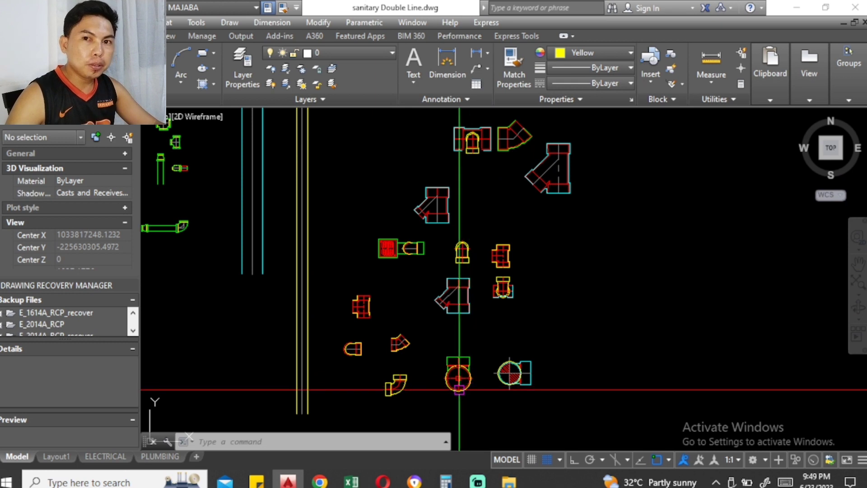
scroll(459, 383, up, 8)
scroll(447, 348, down, 3)
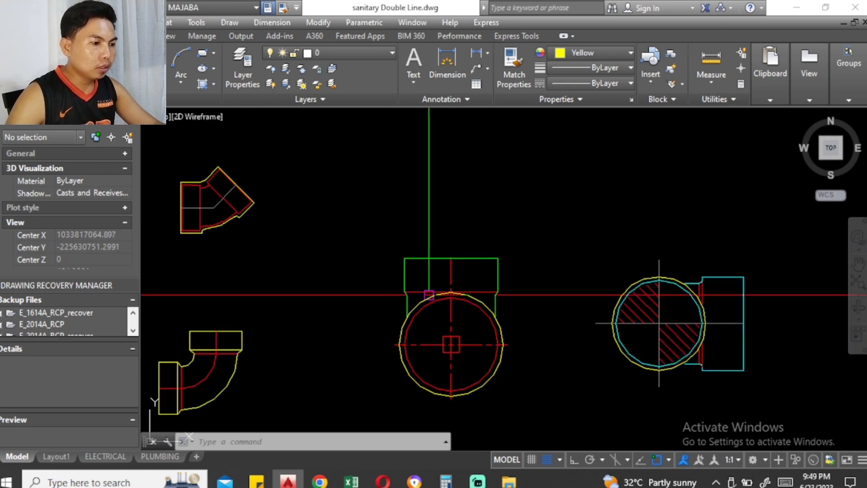
scroll(435, 312, down, 2)
scroll(439, 310, up, 2)
scroll(441, 310, down, 2)
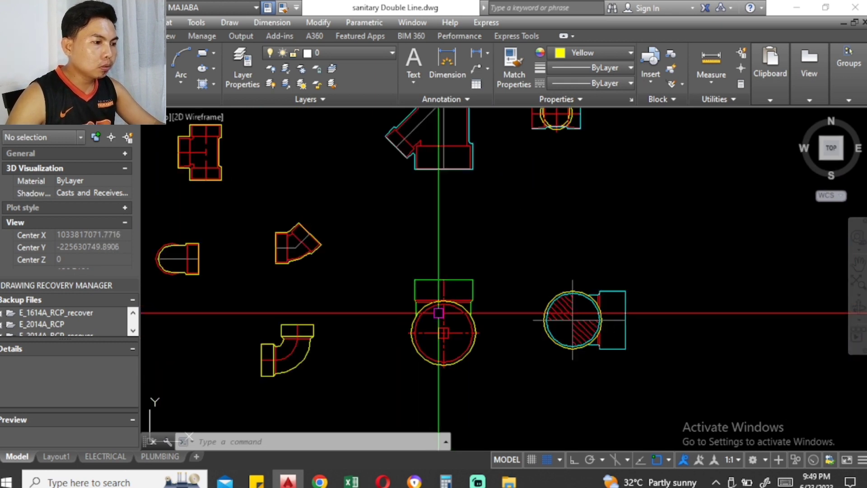
scroll(520, 293, down, 2)
scroll(522, 310, up, 2)
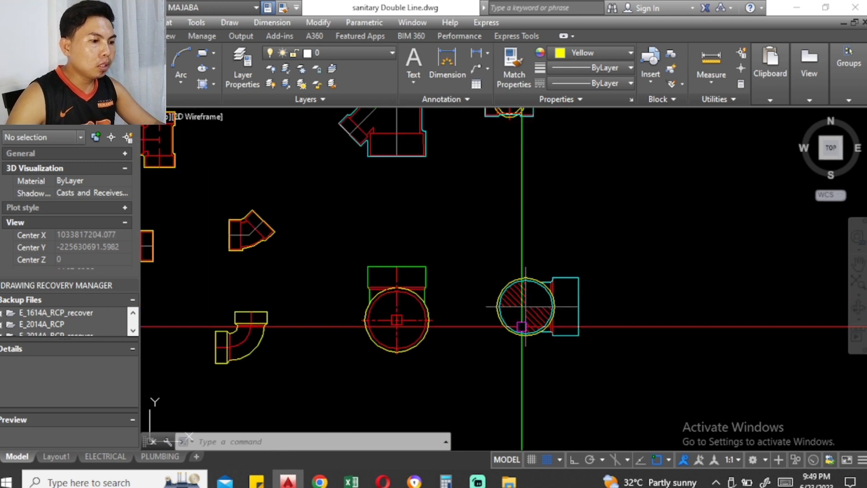
scroll(533, 311, up, 1)
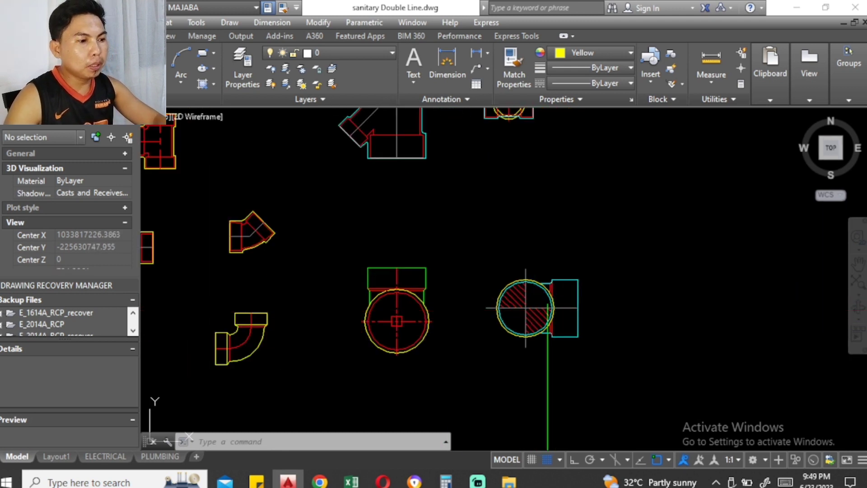
scroll(548, 296, down, 2)
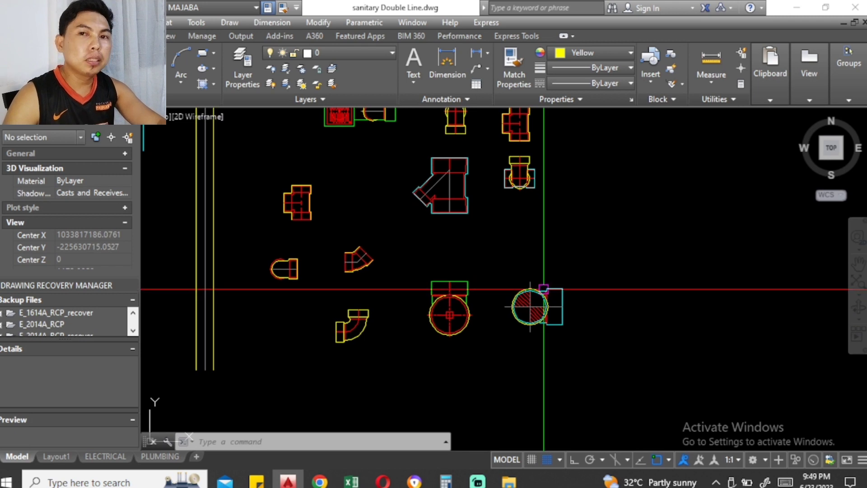
scroll(530, 306, up, 2)
scroll(530, 298, up, 1)
scroll(524, 306, down, 2)
scroll(524, 312, down, 1)
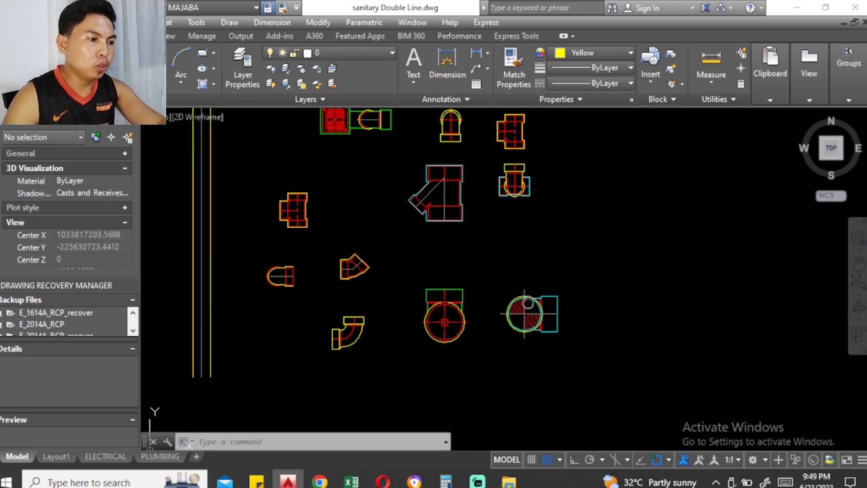
scroll(524, 311, down, 1)
scroll(523, 311, up, 1)
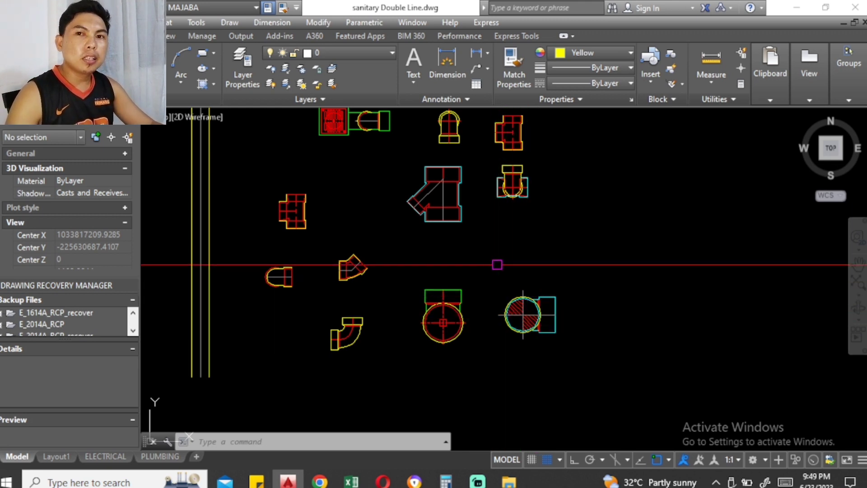
middle_drag(497, 265, 494, 295)
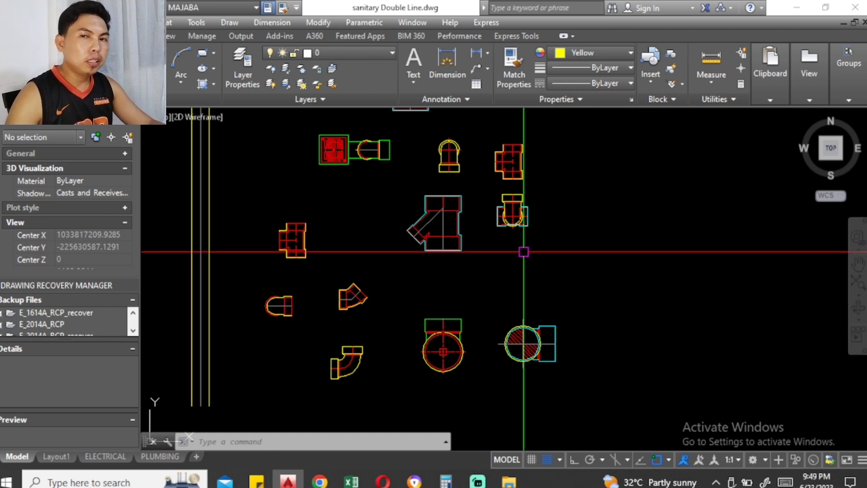
middle_drag(279, 307, 295, 318)
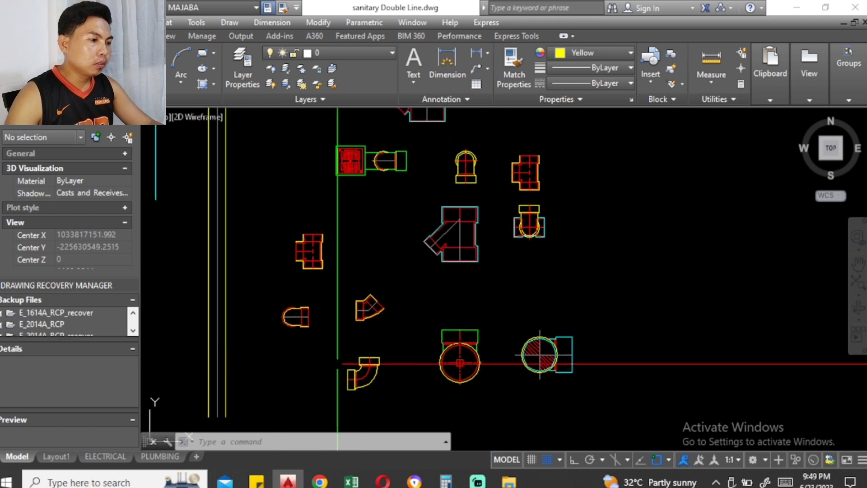
scroll(304, 230, up, 2)
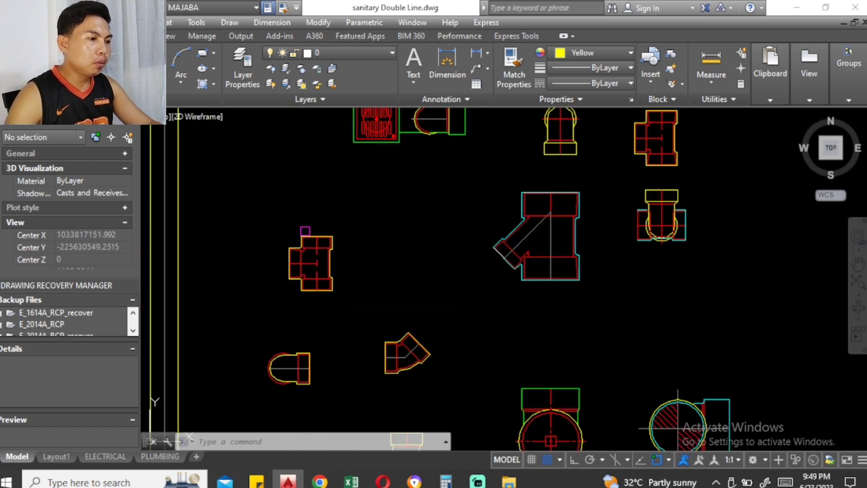
scroll(309, 257, down, 2)
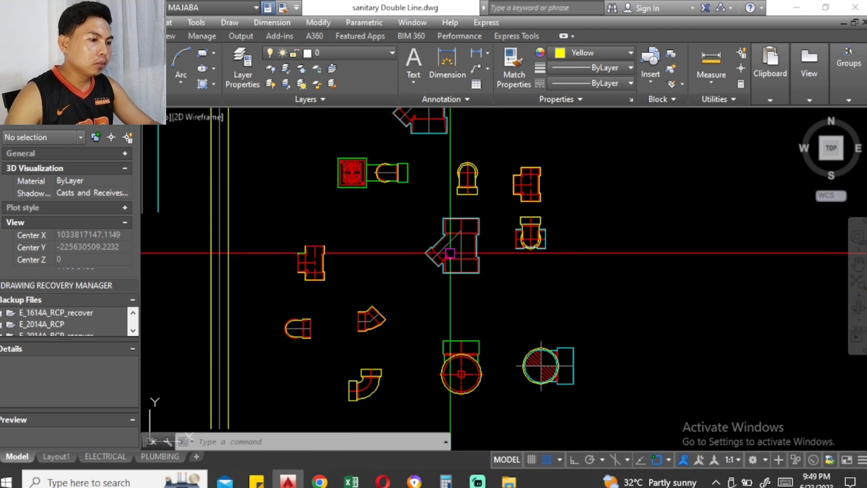
scroll(462, 228, up, 2)
middle_drag(458, 231, 461, 275)
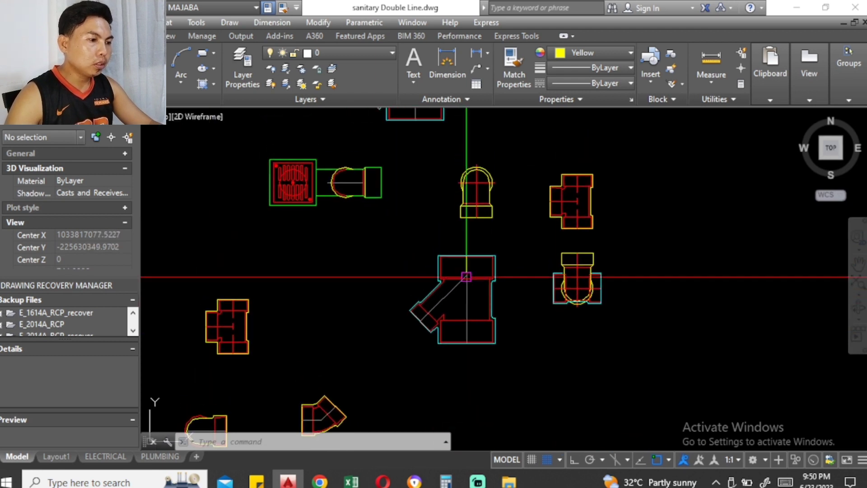
scroll(459, 284, down, 2)
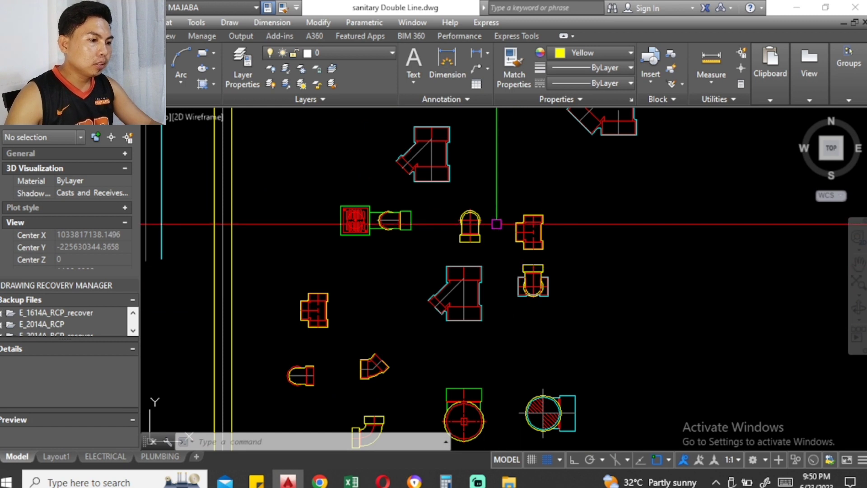
middle_drag(496, 224, 514, 245)
middle_drag(387, 228, 426, 294)
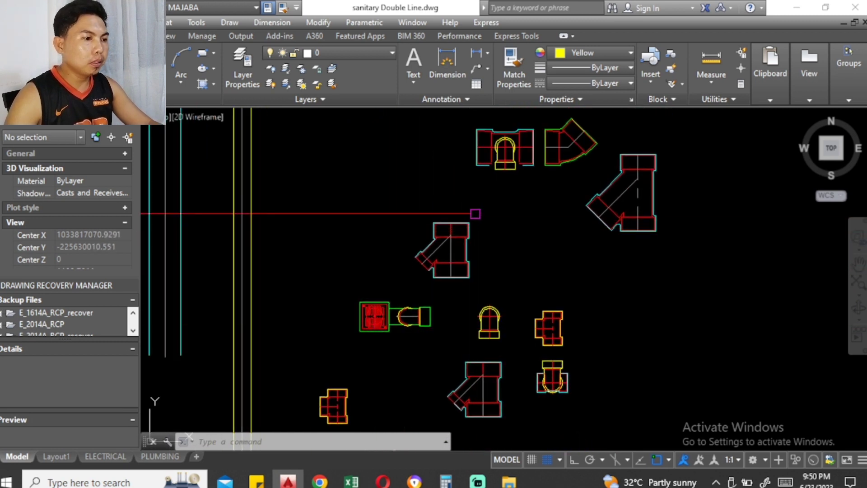
middle_drag(474, 213, 427, 248)
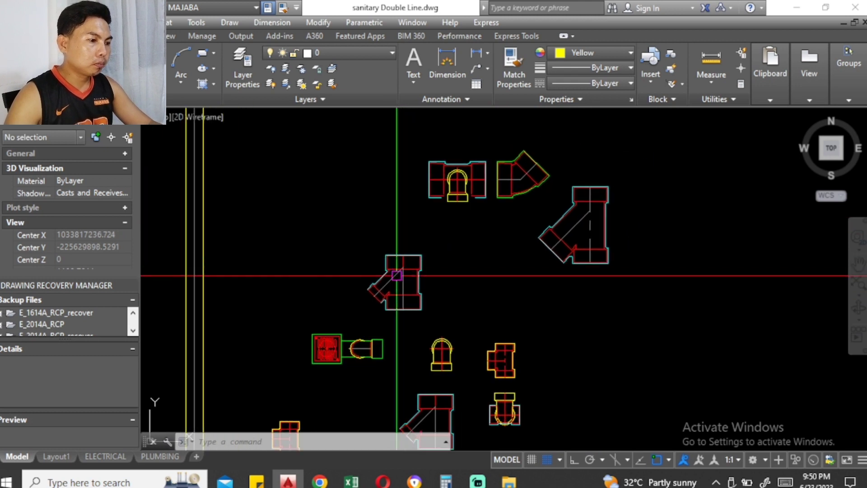
scroll(476, 220, down, 2)
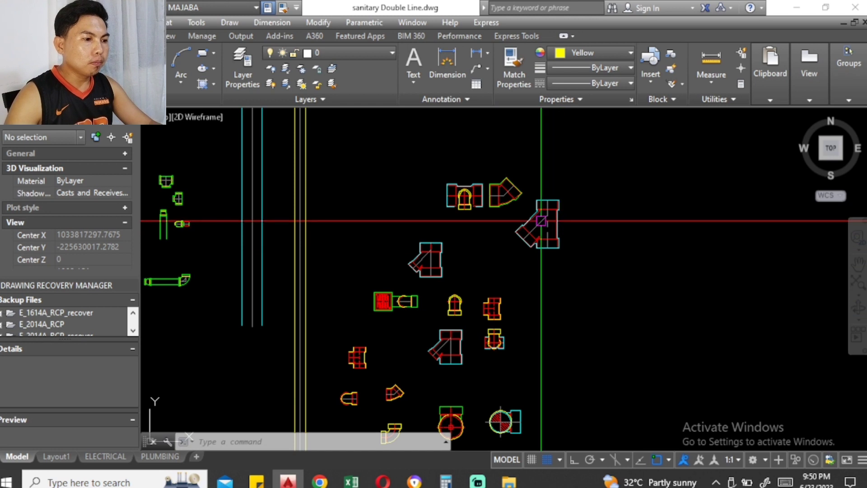
scroll(547, 224, up, 2)
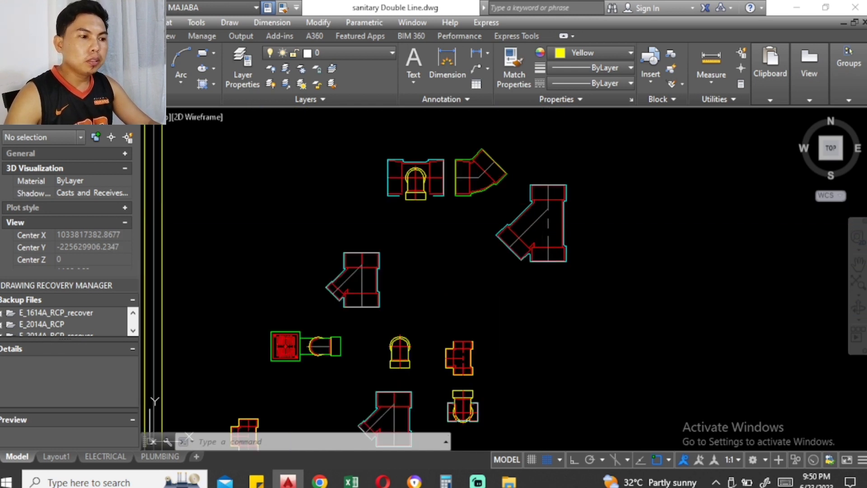
middle_drag(428, 262, 544, 218)
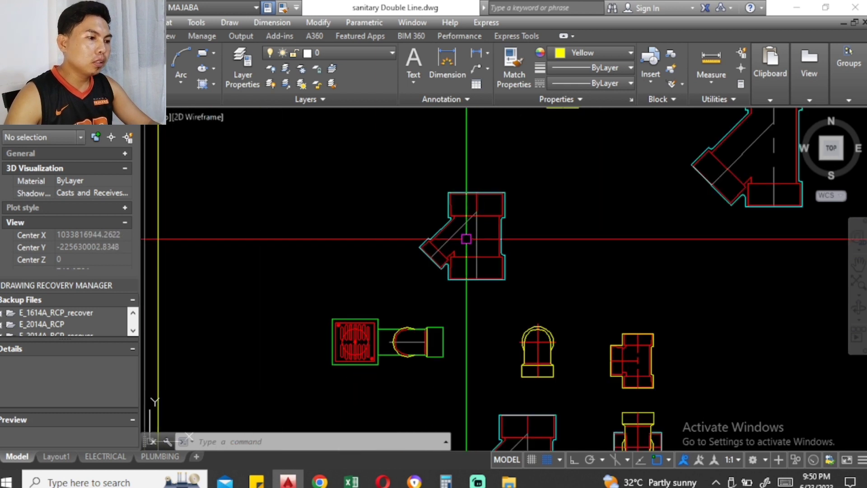
scroll(468, 236, down, 2)
middle_drag(496, 252, 459, 186)
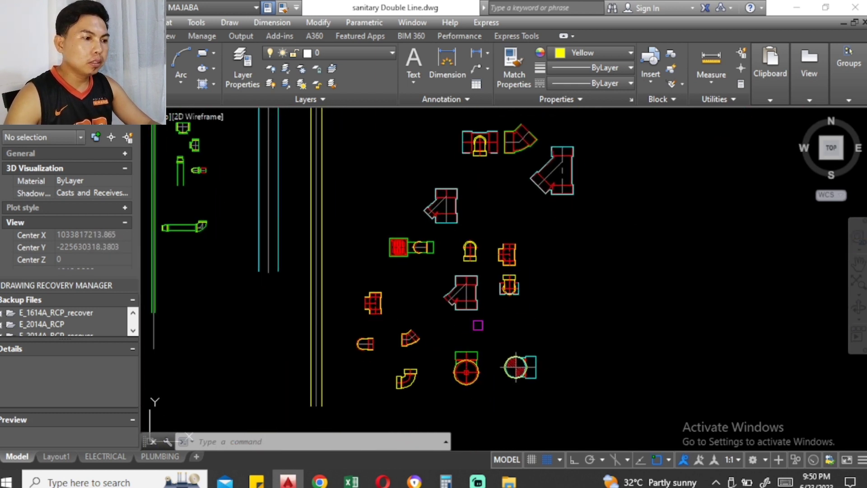
scroll(454, 257, up, 4)
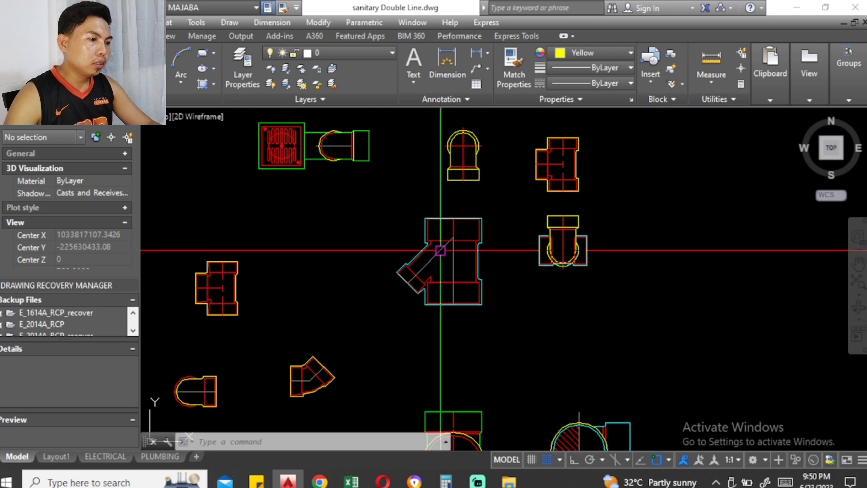
scroll(449, 254, down, 4)
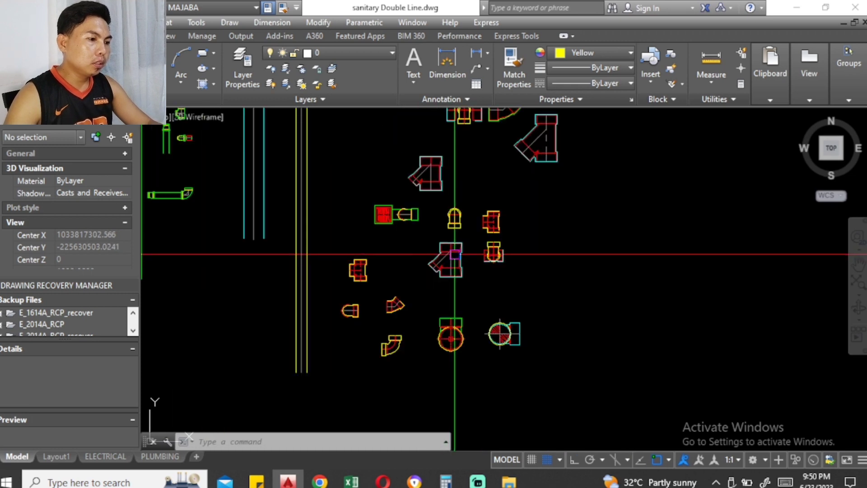
middle_drag(454, 254, 446, 272)
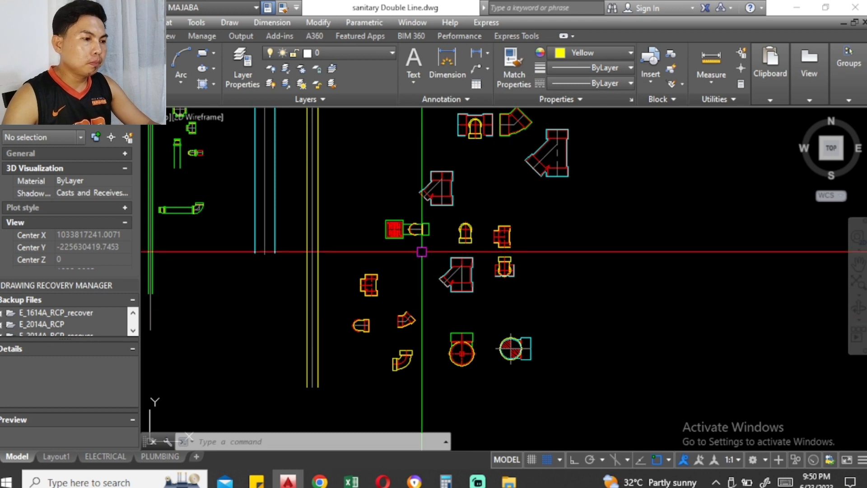
scroll(423, 260, down, 2)
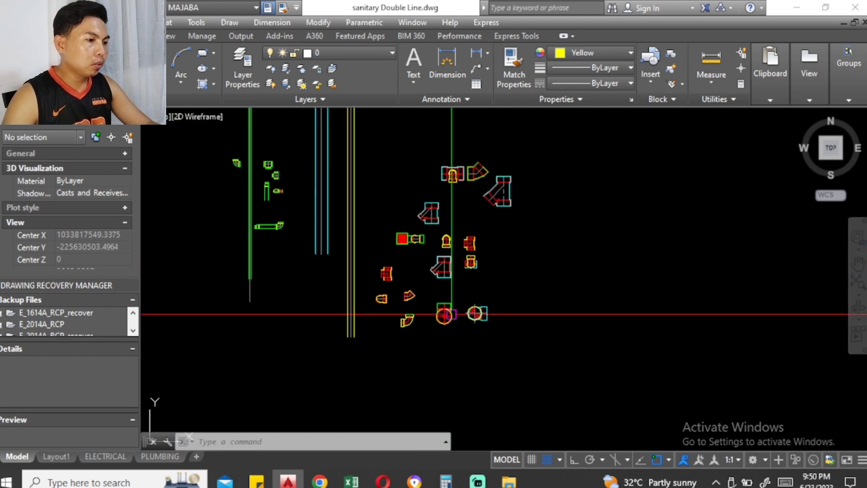
scroll(455, 310, up, 5)
Step: Copy the round cleanout fitting from its centre onto the FCO point in the T&B
click(434, 322)
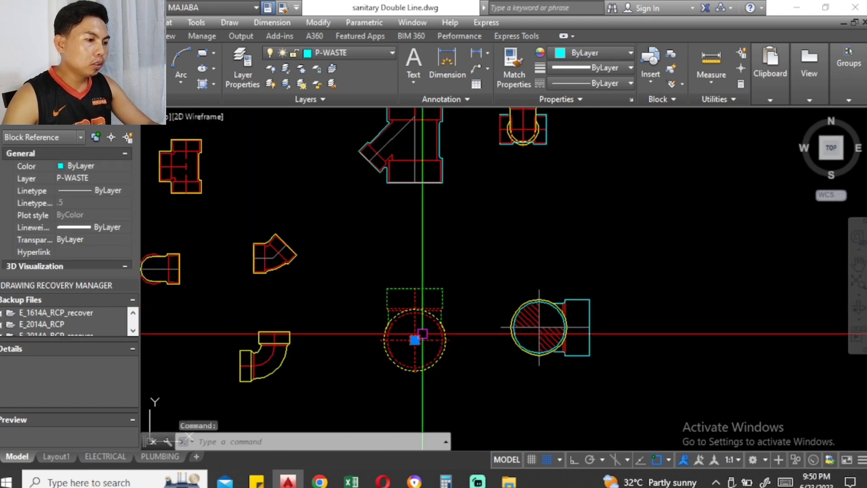
text(c)
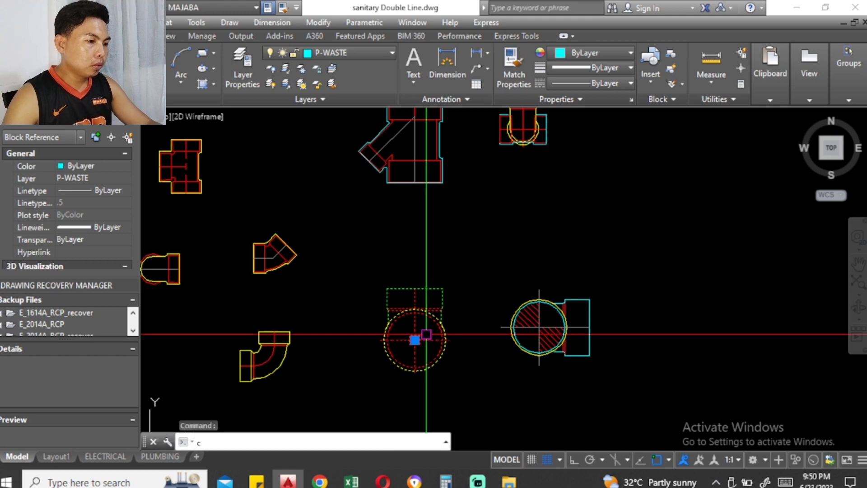
text(o)
key(Return)
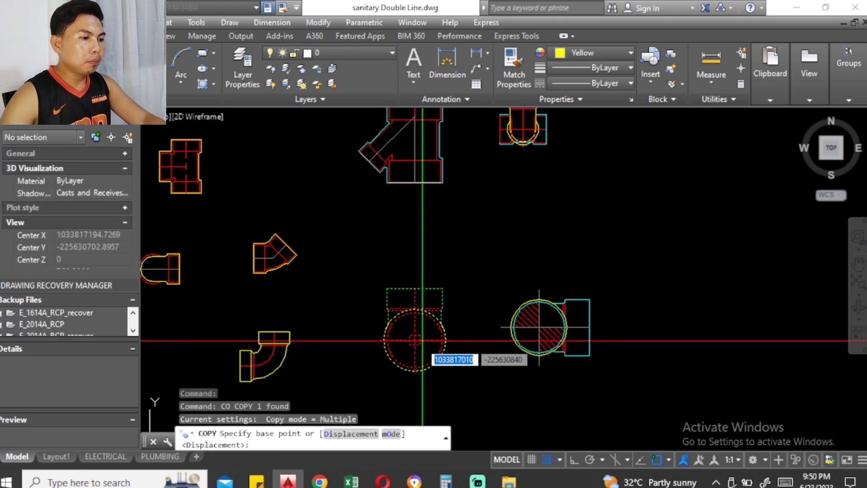
scroll(422, 340, up, 2)
scroll(414, 343, up, 2)
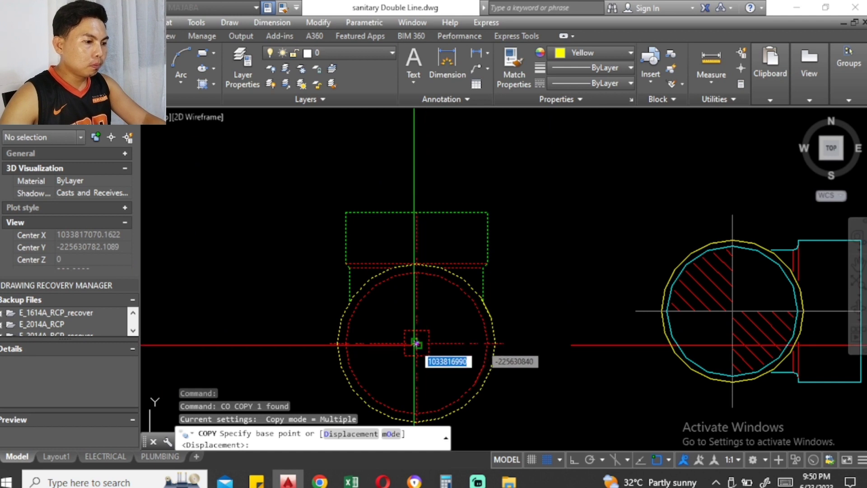
click(414, 343)
scroll(364, 300, down, 5)
scroll(452, 226, down, 3)
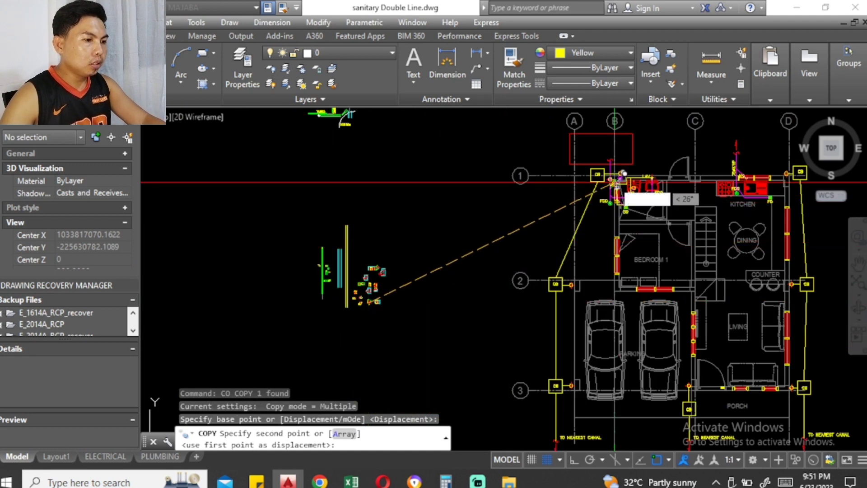
scroll(619, 177, up, 2)
scroll(609, 198, up, 2)
scroll(605, 222, up, 2)
scroll(608, 228, up, 2)
scroll(607, 234, down, 1)
scroll(591, 239, up, 2)
scroll(596, 244, up, 3)
scroll(560, 239, up, 2)
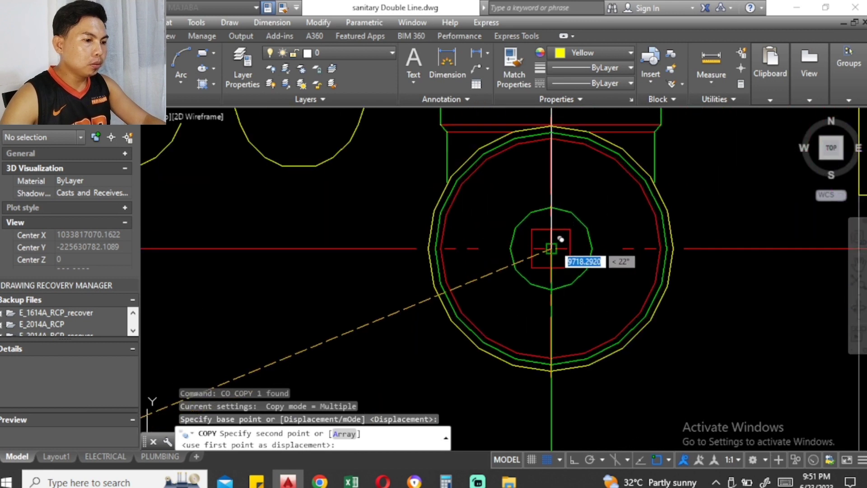
click(560, 239)
scroll(555, 248, down, 1)
scroll(556, 262, down, 3)
scroll(558, 289, down, 2)
key(Escape)
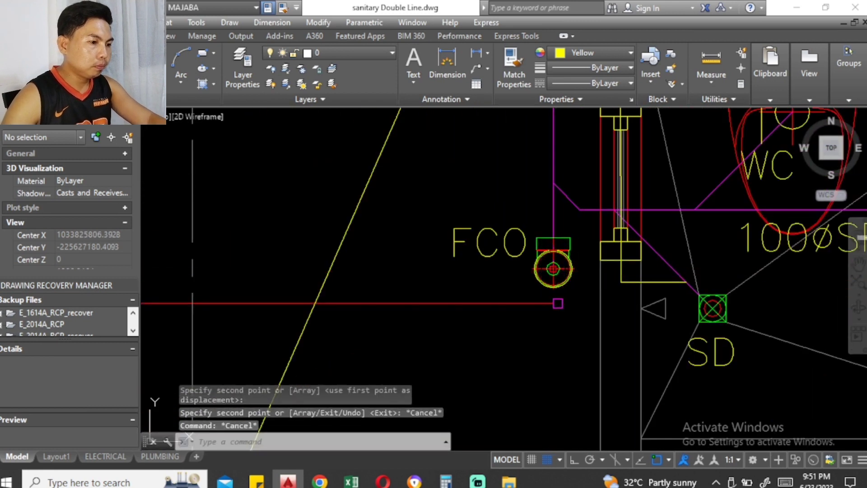
Step: Pan over the bathroom and bedroom, then back toward the fittings collection
scroll(558, 303, down, 4)
middle_drag(357, 311, 492, 215)
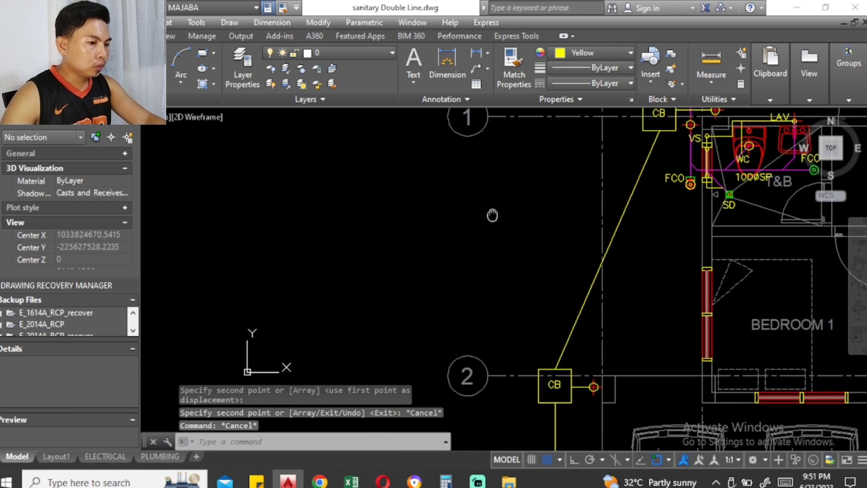
middle_drag(180, 374, 325, 300)
middle_drag(258, 301, 211, 302)
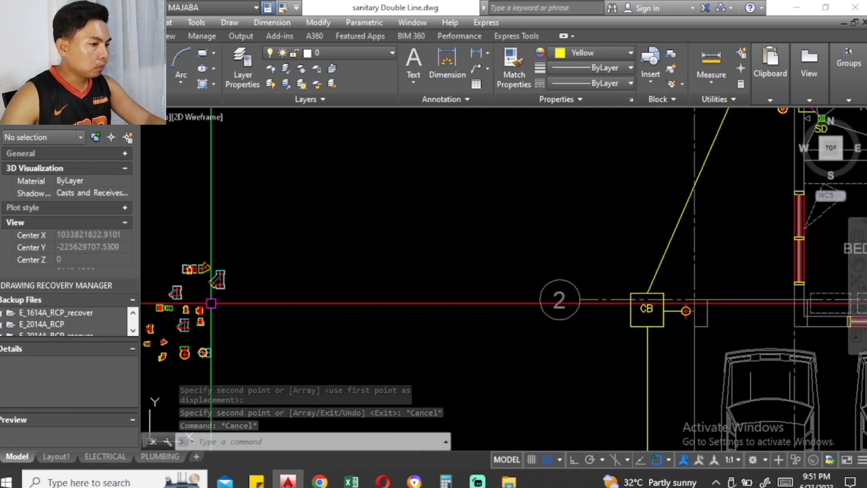
Step: Split model space into two side-by-side viewports and zoom the left one on the fittings
click(152, 124)
mouse_move(219, 145)
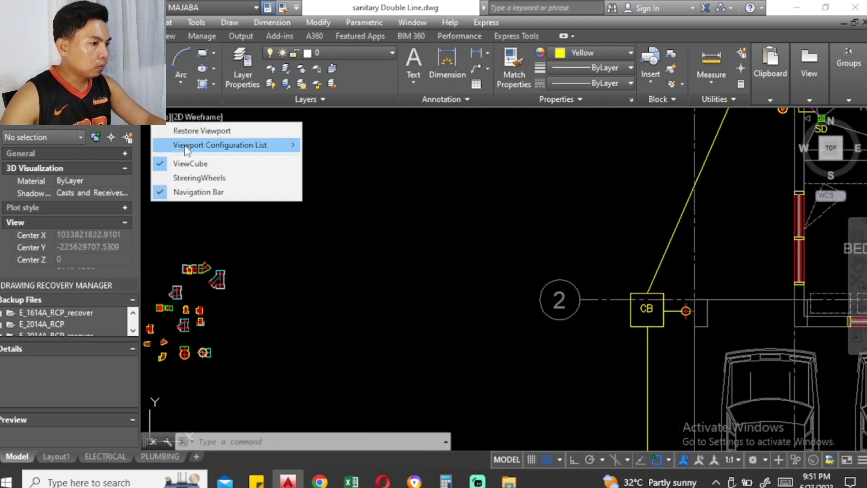
click(355, 178)
click(302, 231)
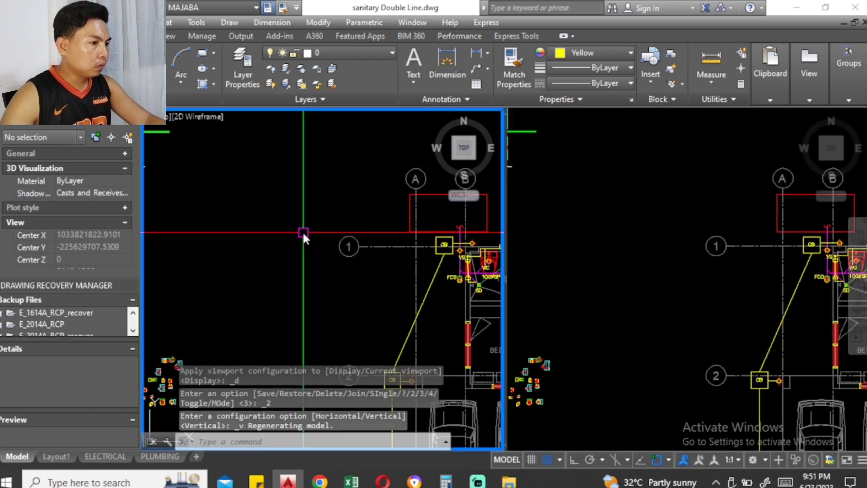
scroll(302, 231, down, 3)
scroll(277, 251, up, 2)
scroll(277, 251, up, 4)
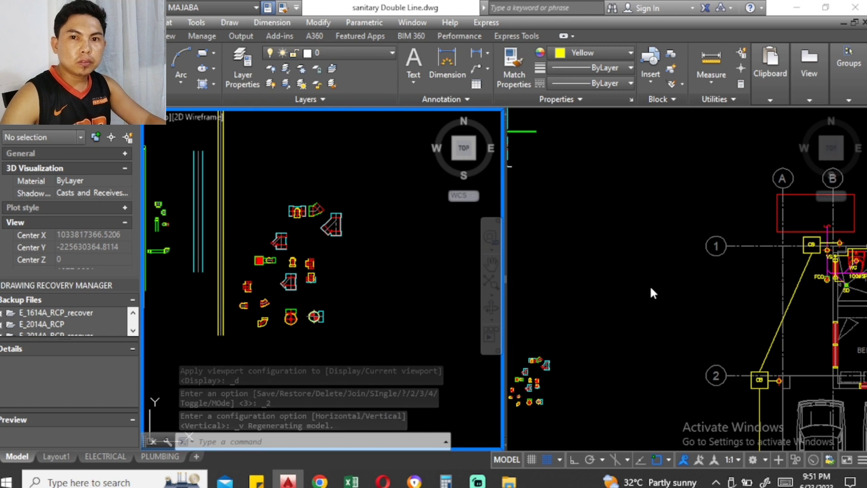
Step: Zoom the right viewport onto the T&B bathroom, then reactivate the fittings viewport
click(750, 268)
scroll(749, 268, down, 3)
scroll(657, 225, up, 4)
middle_drag(657, 225, 584, 252)
click(291, 269)
scroll(291, 270, up, 1)
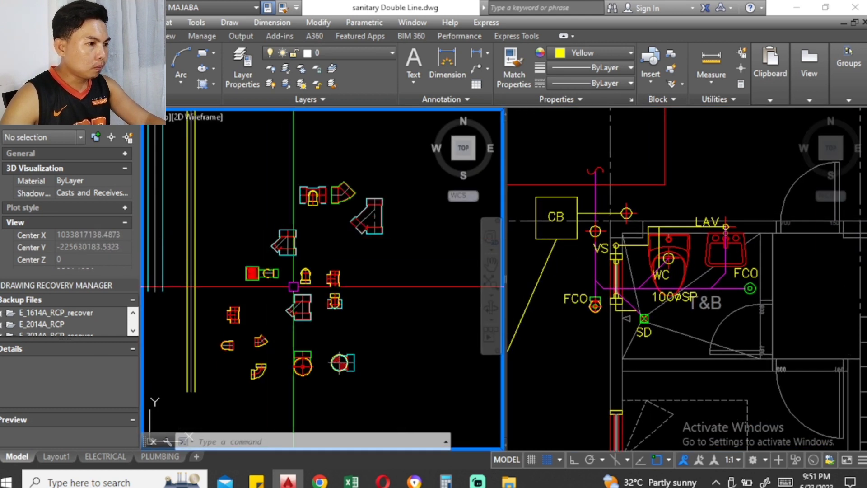
scroll(295, 268, up, 1)
Step: Copy the floor cleanout fitting from its centre to the second FCO beside the lavatory
click(594, 300)
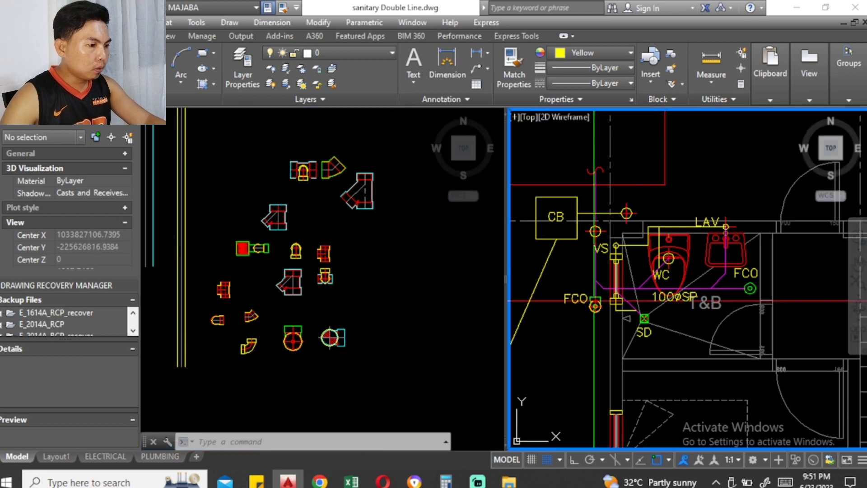
scroll(605, 296, up, 4)
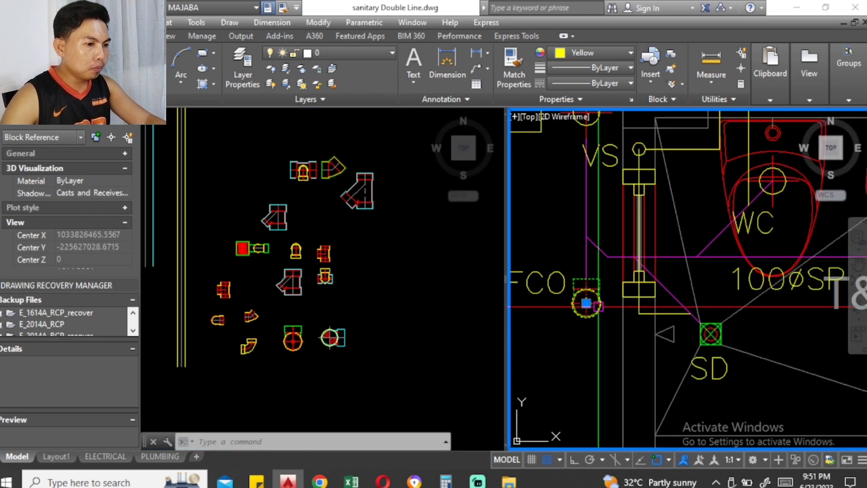
text(co)
key(Return)
scroll(596, 300, up, 3)
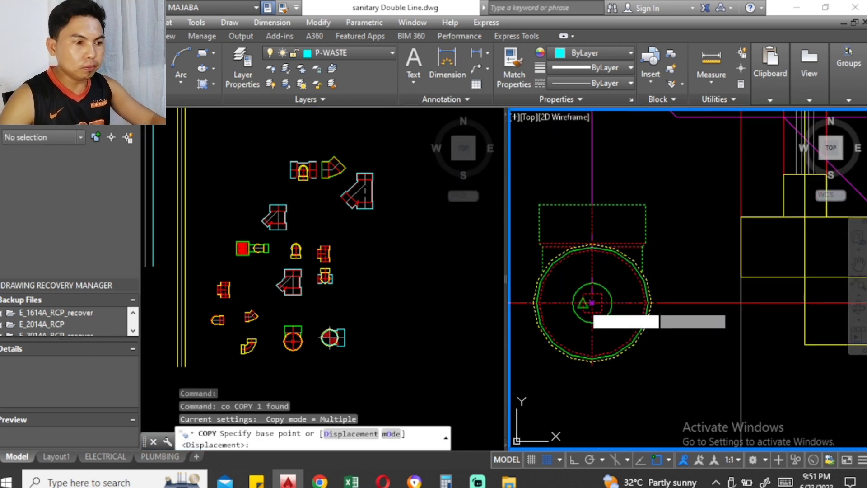
scroll(602, 299, up, 3)
click(606, 299)
scroll(615, 289, down, 3)
scroll(582, 298, down, 2)
scroll(668, 271, down, 4)
scroll(724, 262, down, 3)
scroll(723, 262, up, 3)
scroll(722, 264, up, 4)
scroll(741, 244, up, 2)
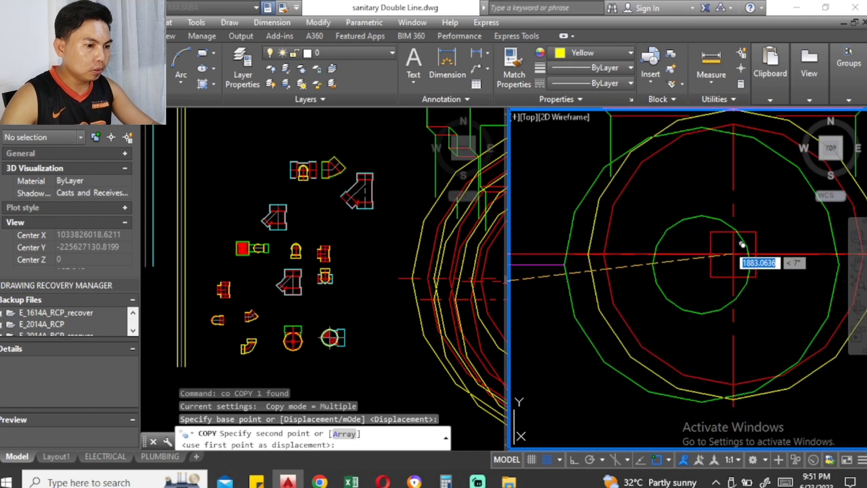
scroll(741, 244, down, 2)
scroll(729, 243, down, 1)
click(720, 252)
key(Escape)
scroll(720, 251, down, 1)
Step: Rotate the new cleanout about its centre so its hub meets the horizontal waste pipe
click(688, 255)
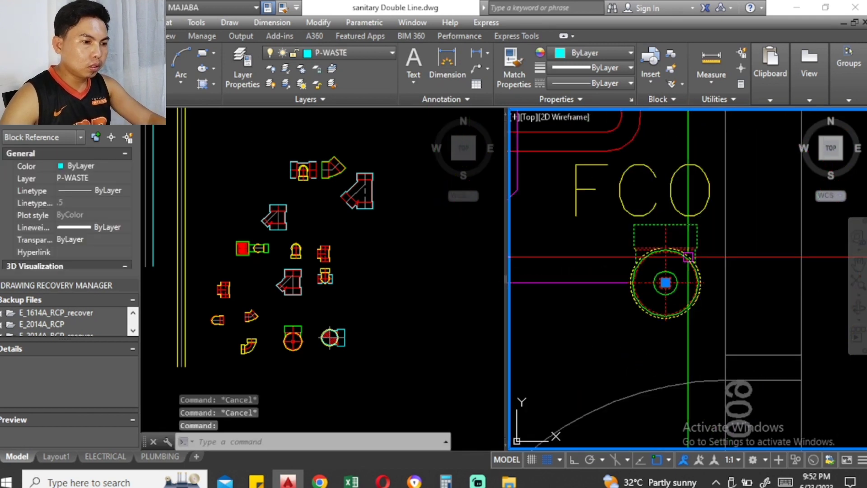
text(ro)
key(Return)
scroll(663, 279, up, 5)
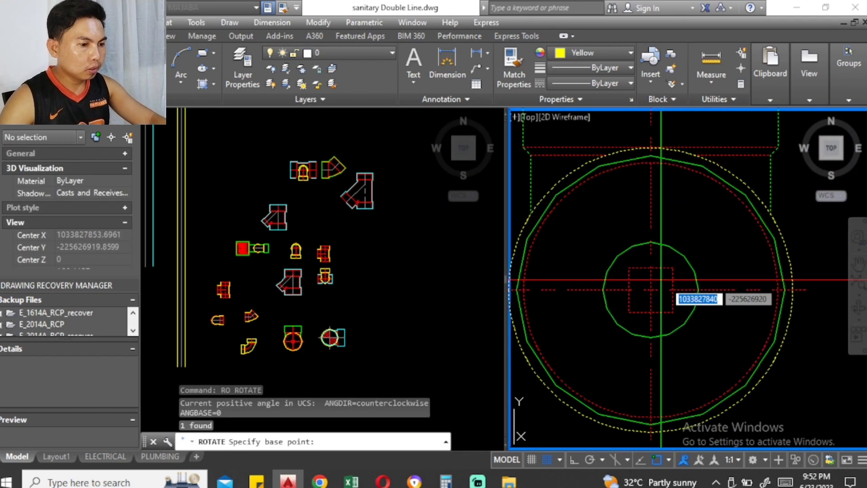
scroll(661, 280, down, 1)
scroll(660, 280, down, 1)
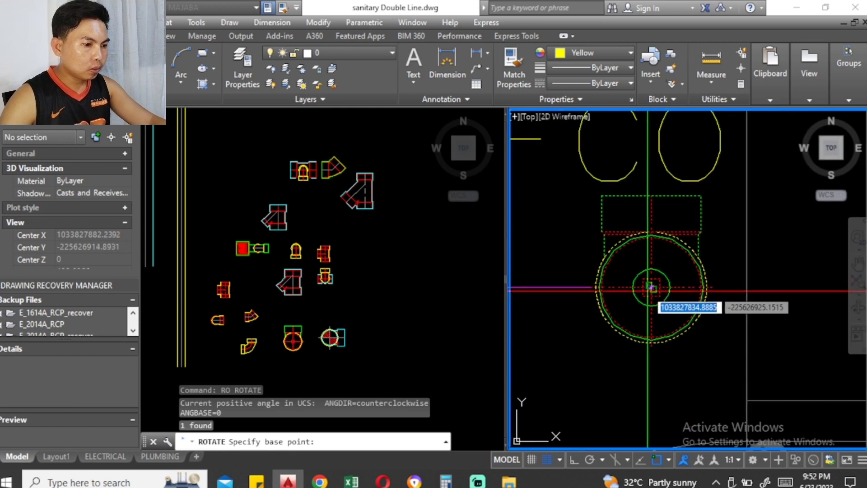
click(650, 287)
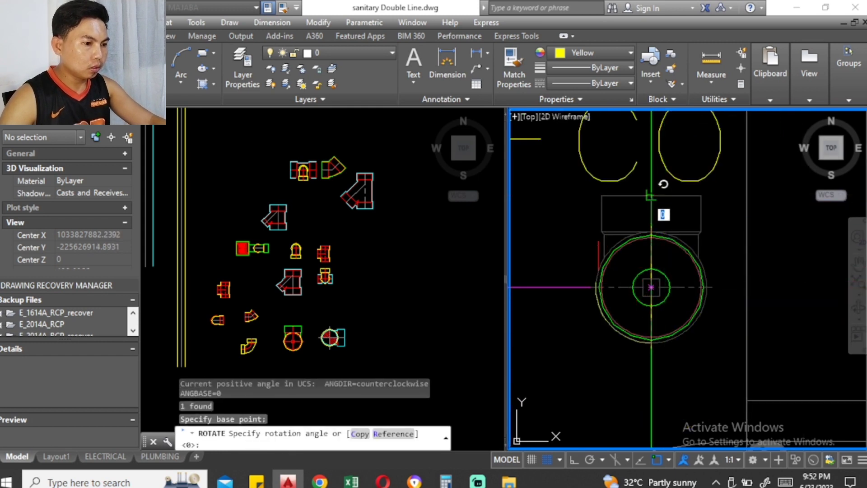
key(Return)
scroll(651, 235, down, 3)
scroll(650, 235, down, 2)
middle_drag(612, 233, 674, 246)
scroll(674, 246, down, 2)
scroll(674, 246, down, 1)
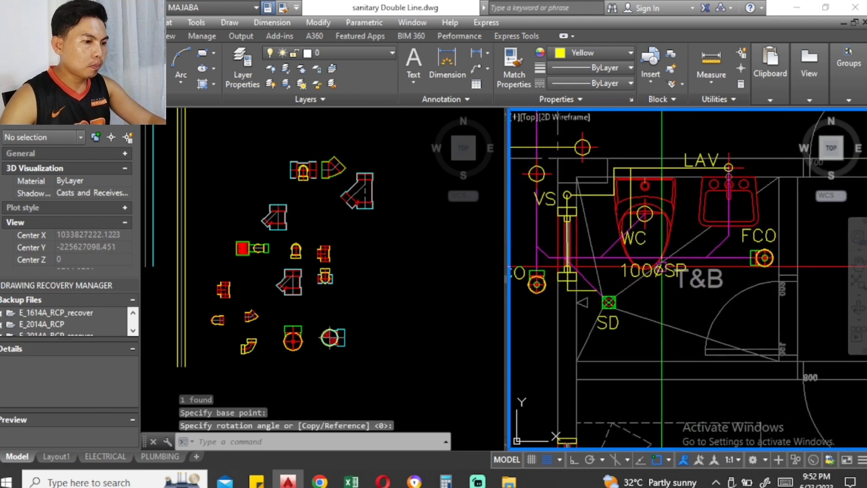
Step: Copy the round hatched fitting from the collection onto the WC outlet
click(338, 325)
scroll(332, 334, up, 2)
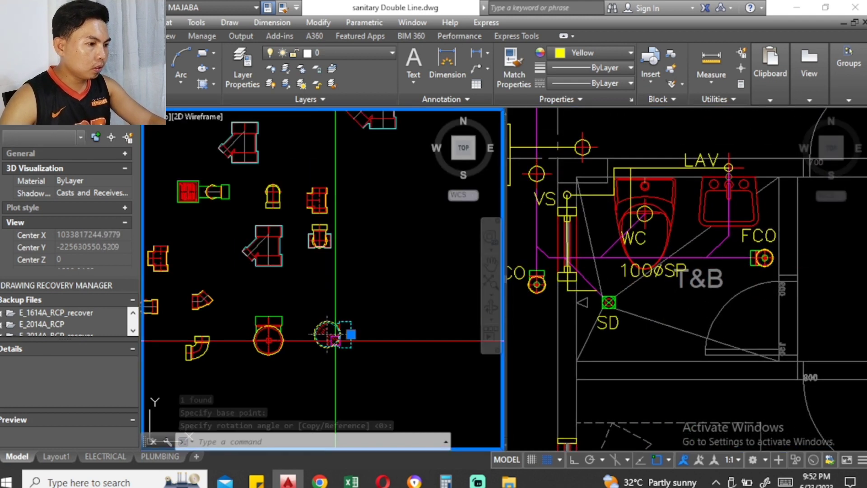
click(332, 335)
text(c)
key(Return)
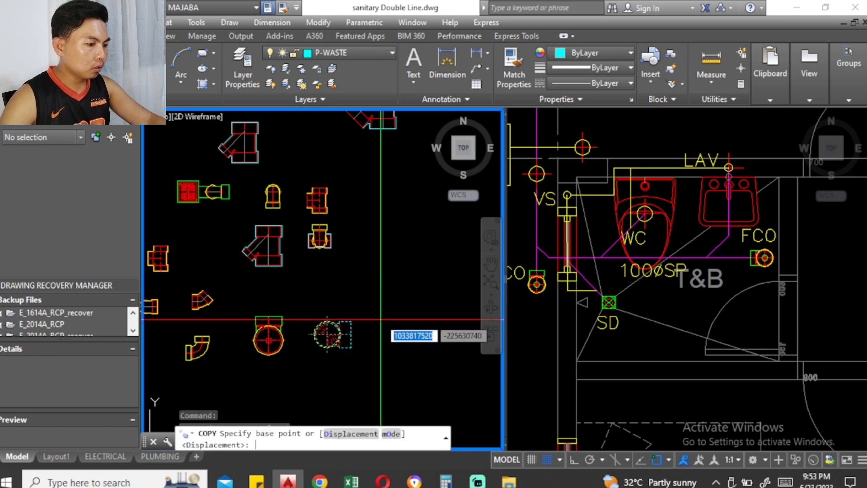
scroll(307, 309, up, 3)
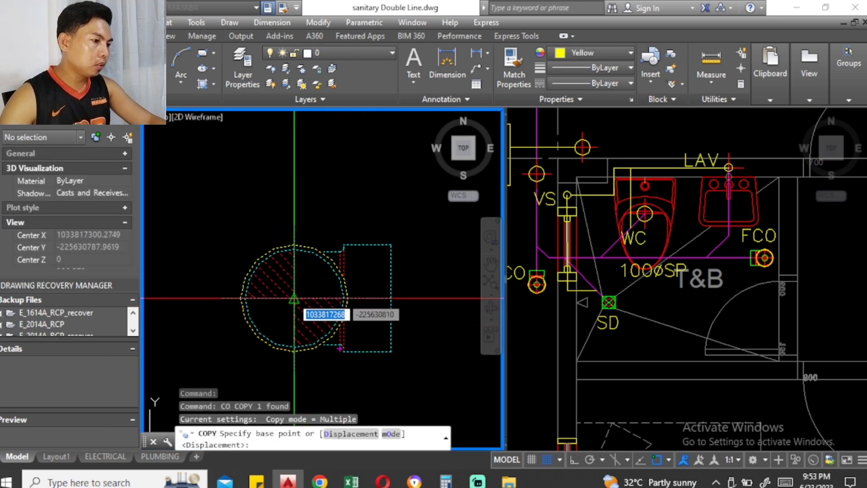
click(304, 308)
scroll(304, 308, down, 4)
click(742, 217)
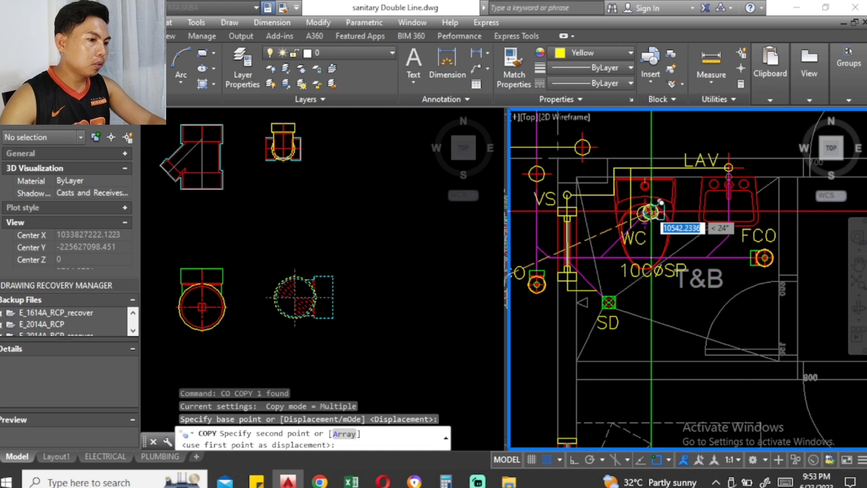
scroll(655, 212, up, 2)
scroll(646, 221, up, 2)
scroll(645, 215, up, 2)
click(636, 221)
key(Escape)
scroll(654, 243, down, 3)
Step: Rotate the WC fitting 90° about its centre toward the waste line
click(652, 239)
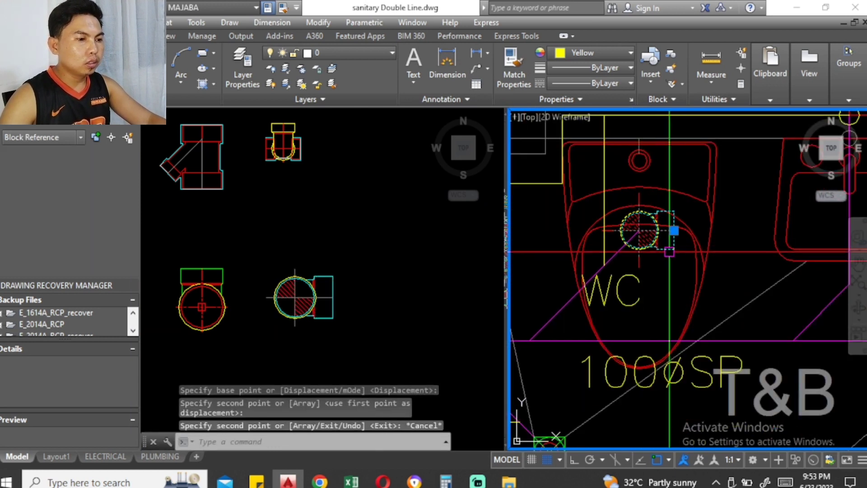
text(ro)
key(Return)
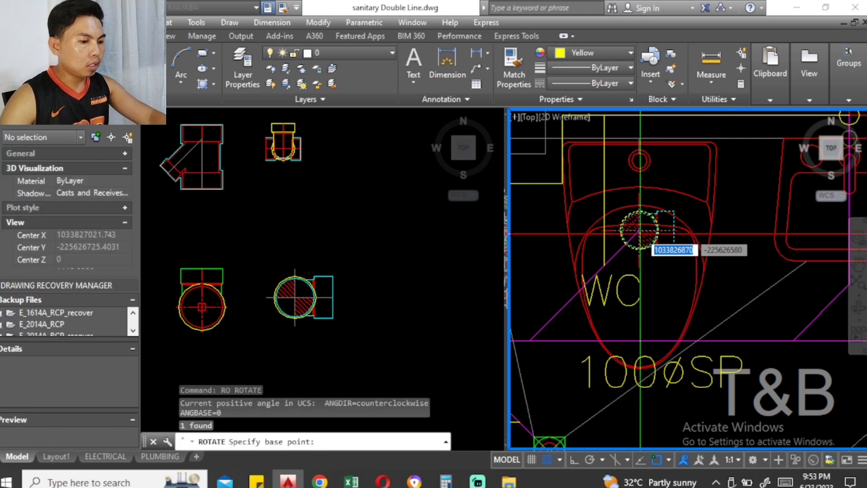
click(639, 230)
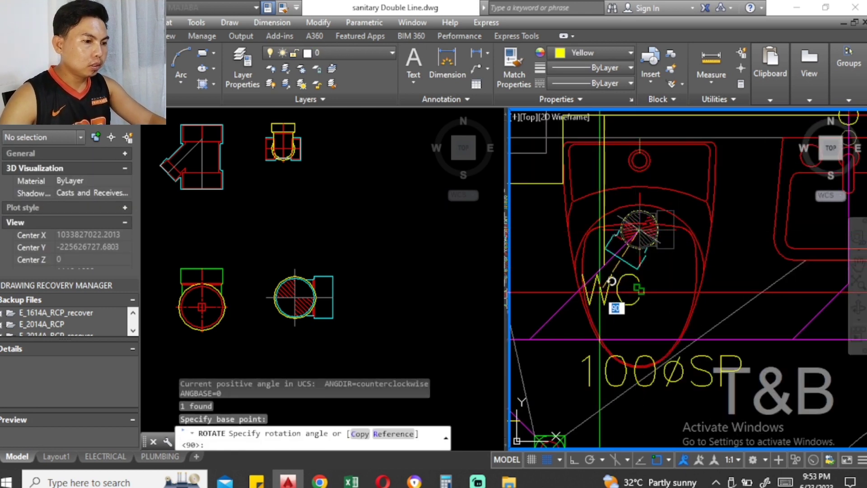
key(Return)
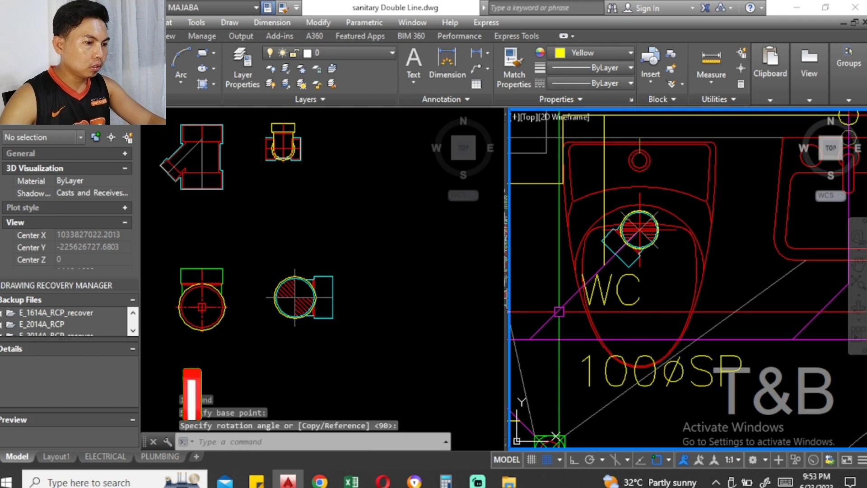
Step: Zoom and pan around the bathroom to check the placed cleanout fittings
scroll(636, 261, down, 3)
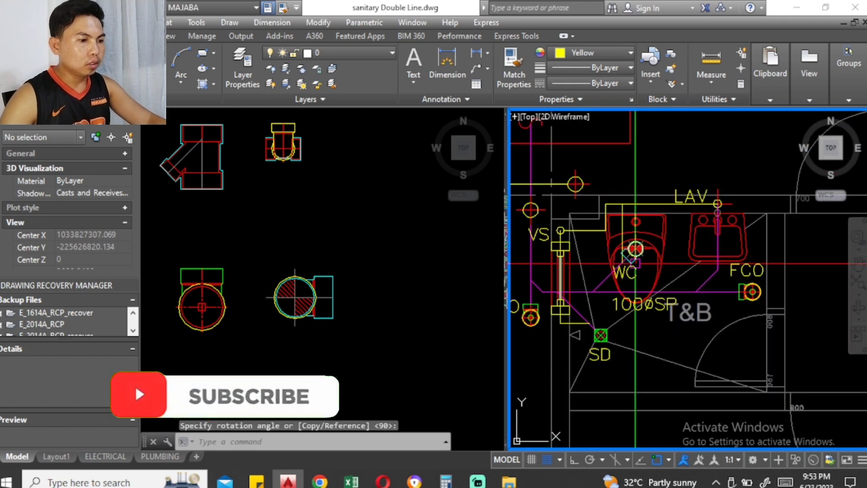
scroll(634, 248, up, 3)
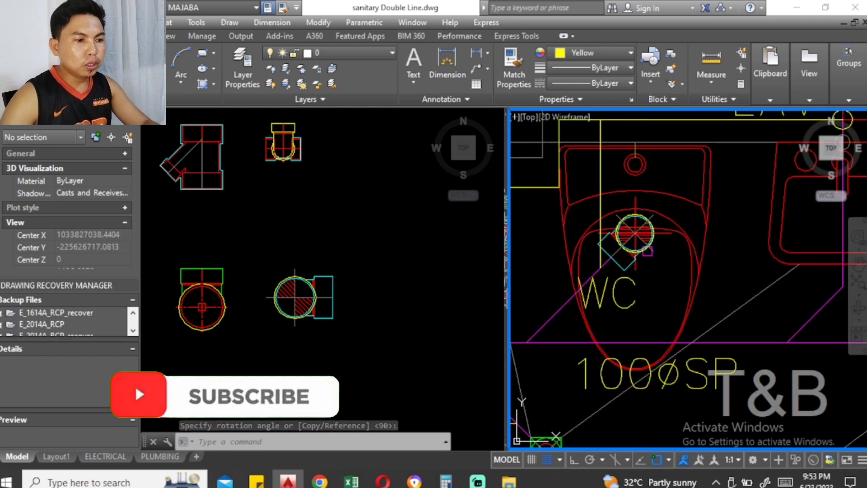
scroll(635, 233, down, 3)
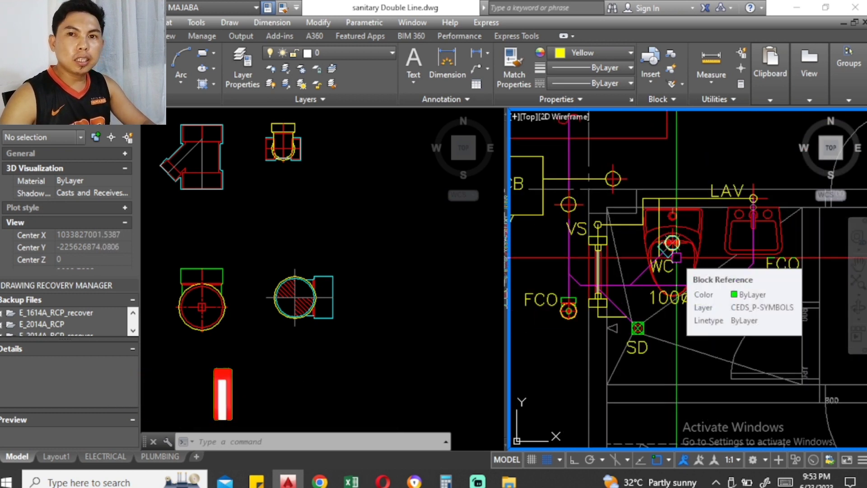
scroll(671, 241, up, 2)
scroll(671, 242, up, 2)
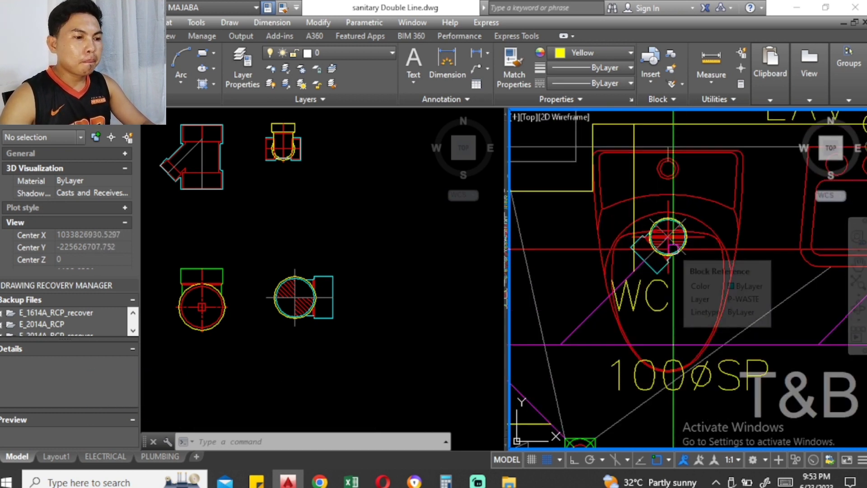
scroll(639, 275, down, 2)
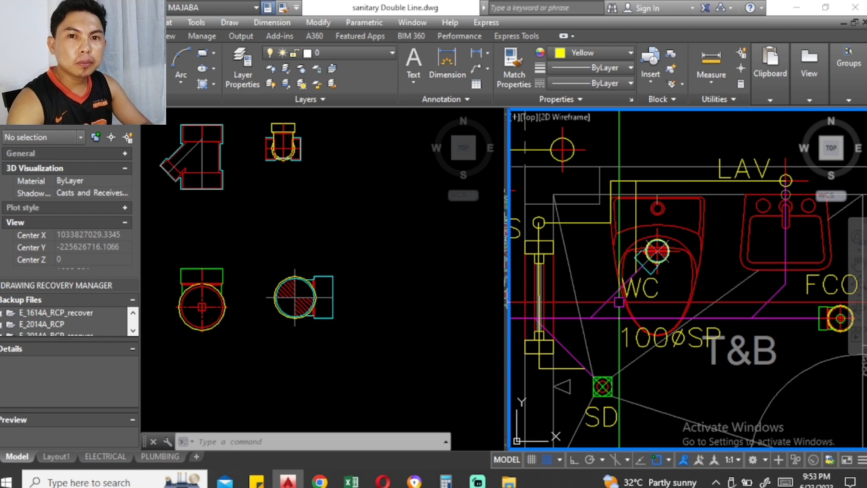
scroll(653, 246, down, 2)
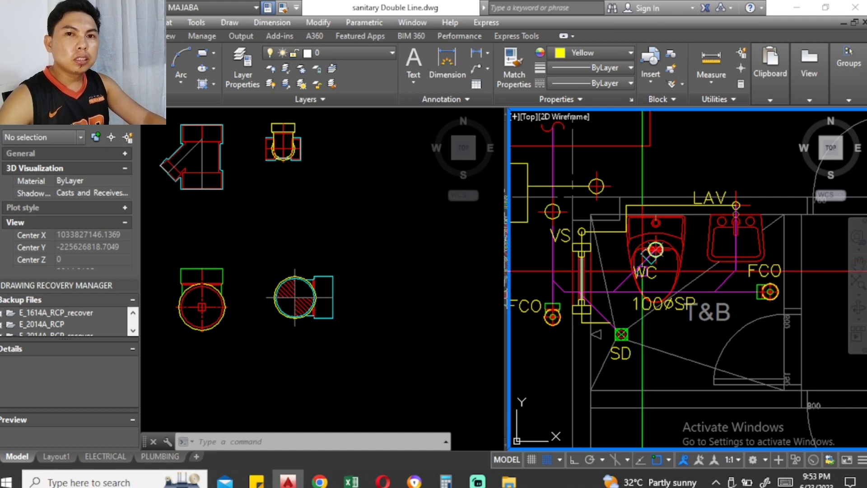
middle_drag(644, 254, 647, 262)
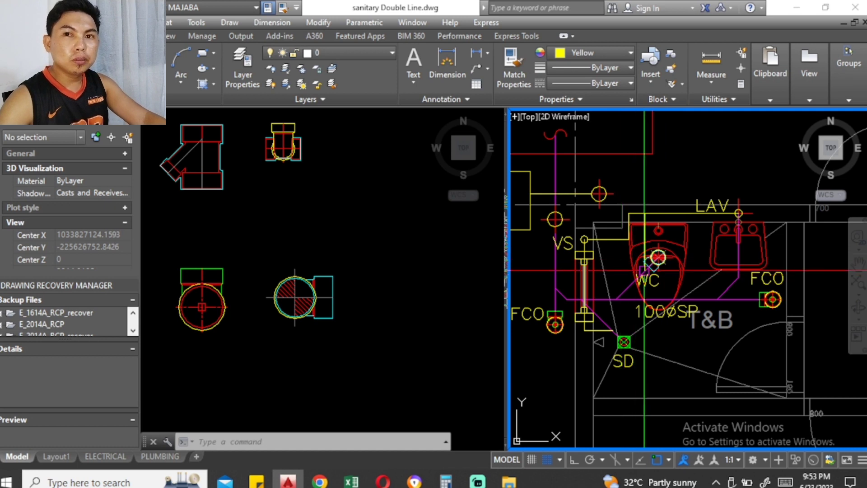
middle_drag(622, 272, 630, 274)
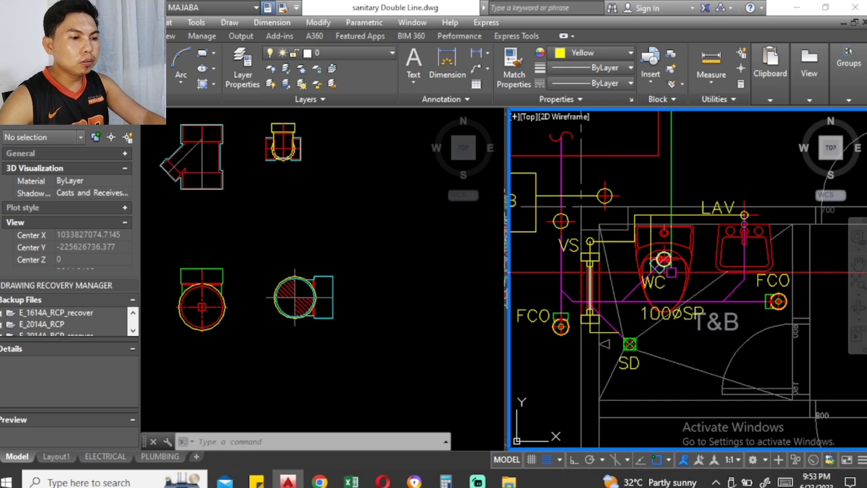
middle_drag(660, 276, 678, 278)
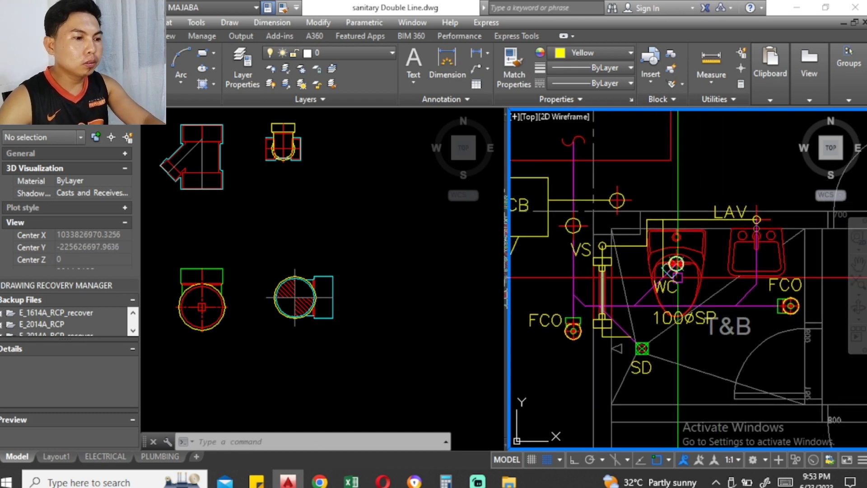
click(365, 319)
Step: Select the red floor drain with trap in the fitting symbols collection
click(304, 284)
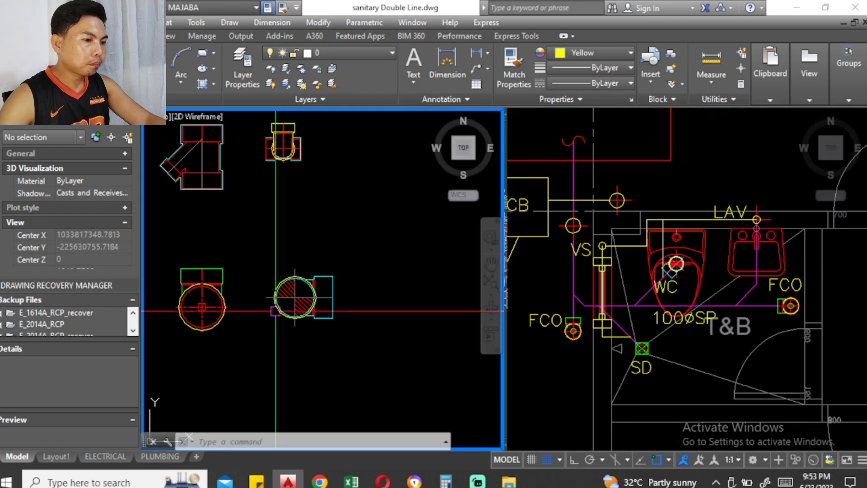
middle_drag(304, 284, 357, 282)
scroll(357, 281, down, 3)
scroll(358, 282, down, 2)
scroll(303, 183, up, 4)
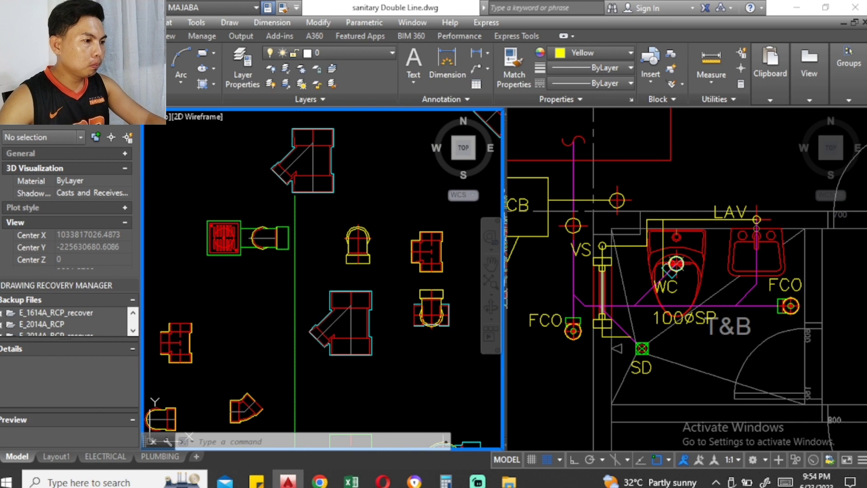
click(224, 238)
Step: Copy the floor drain from its centre to the SD location in the T&B plan
text(co)
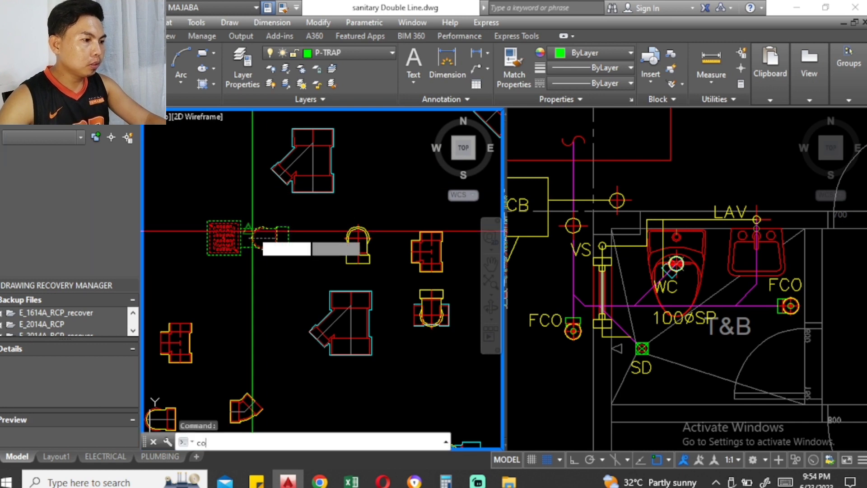
key(Return)
scroll(228, 237, up, 3)
click(210, 240)
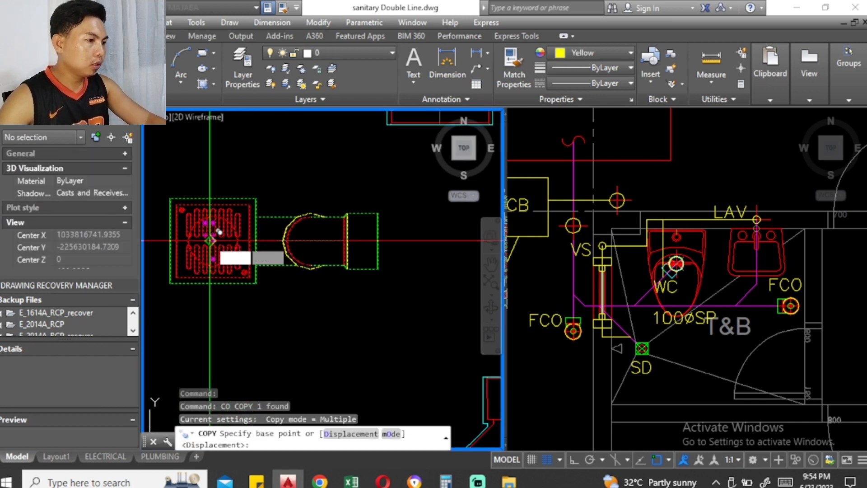
click(689, 262)
scroll(641, 348, up, 3)
scroll(662, 352, up, 3)
middle_drag(661, 344, 631, 404)
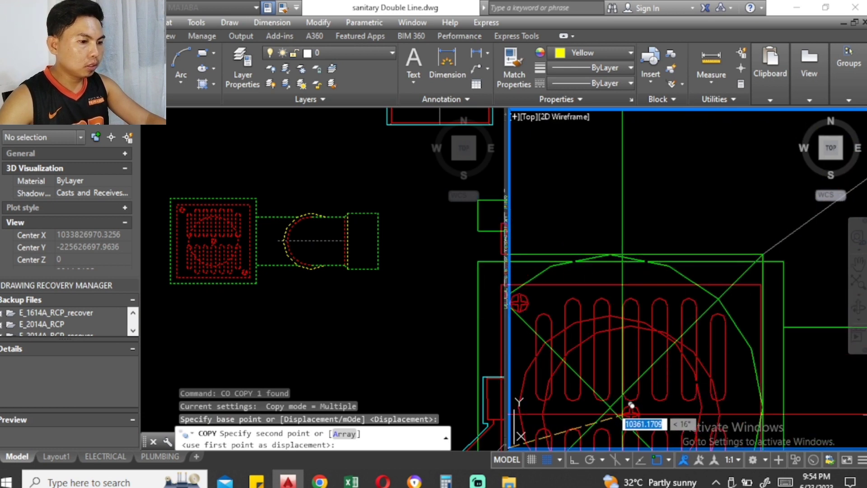
scroll(631, 404, down, 3)
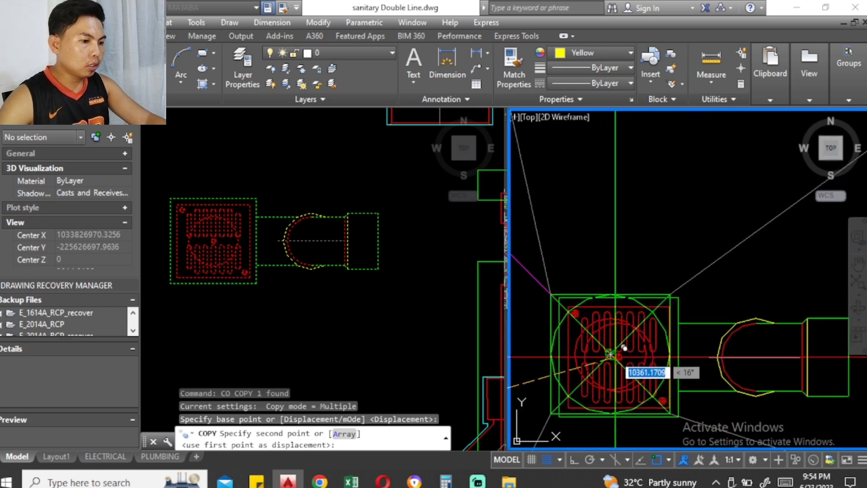
click(615, 356)
scroll(615, 356, down, 2)
key(Escape)
Step: Start rotating the placed drain about its centre, then cancel
click(626, 299)
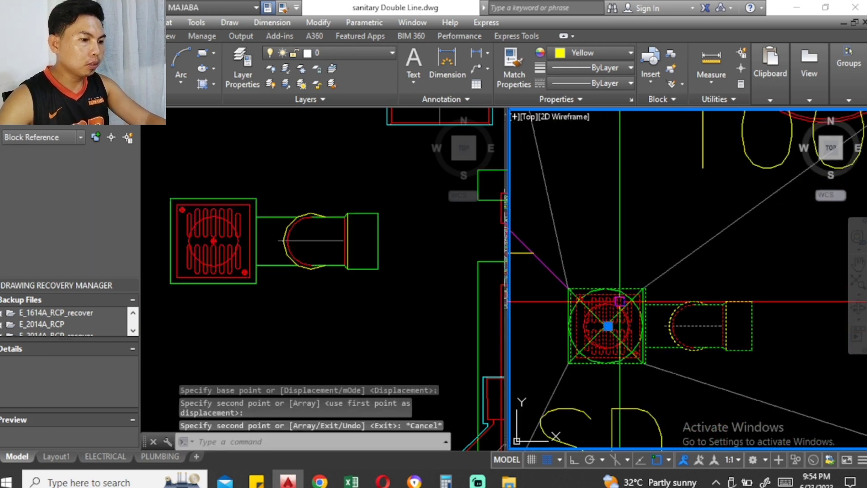
key(Return)
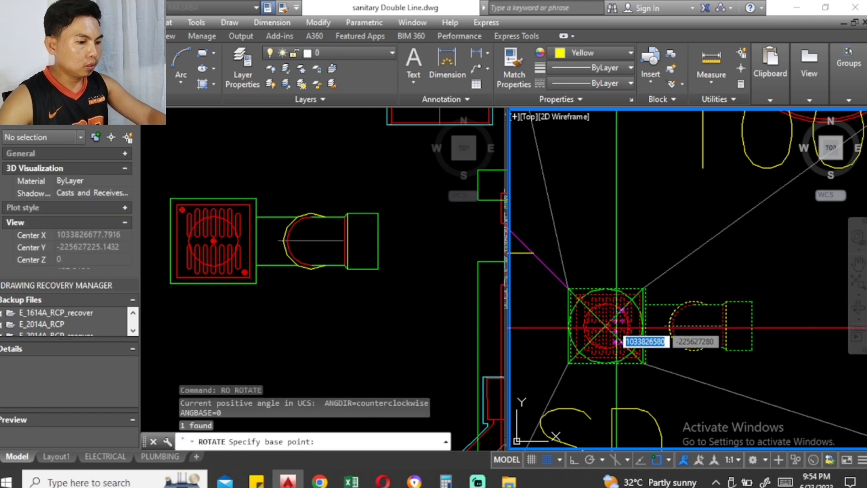
click(621, 309)
scroll(625, 310, down, 2)
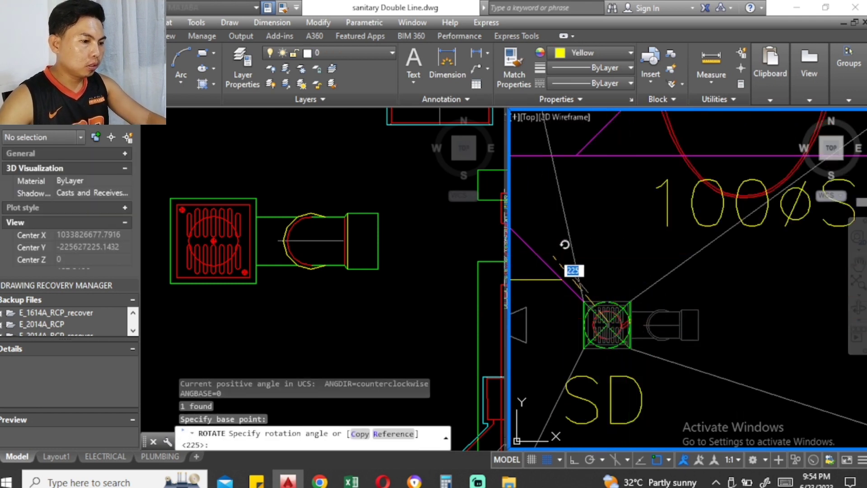
key(Escape)
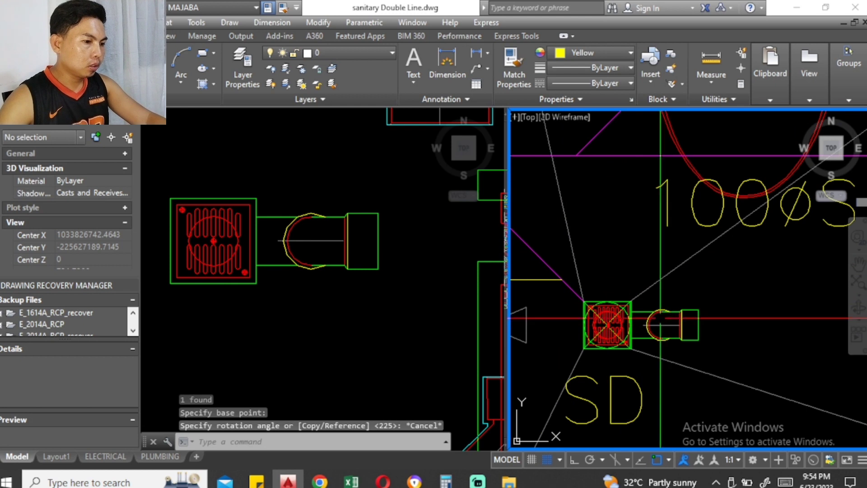
Step: Rotate the placed drain 225° about its centre
click(660, 318)
click(638, 331)
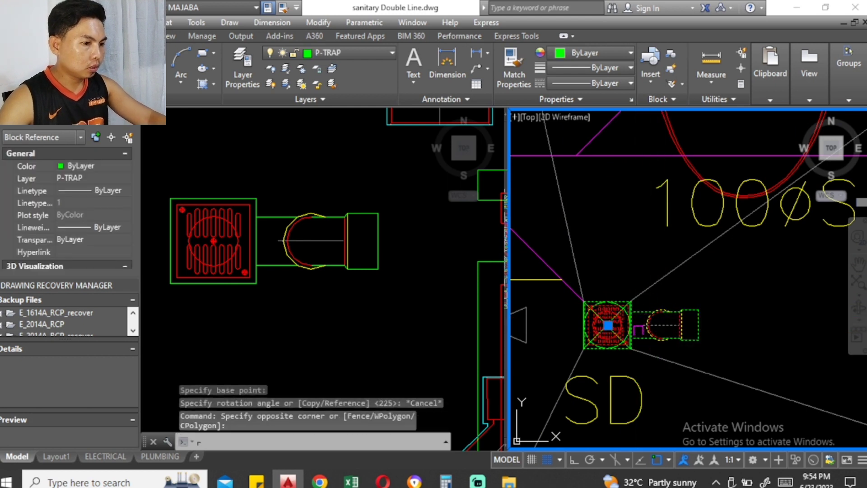
text(o)
key(Return)
scroll(606, 337, up, 4)
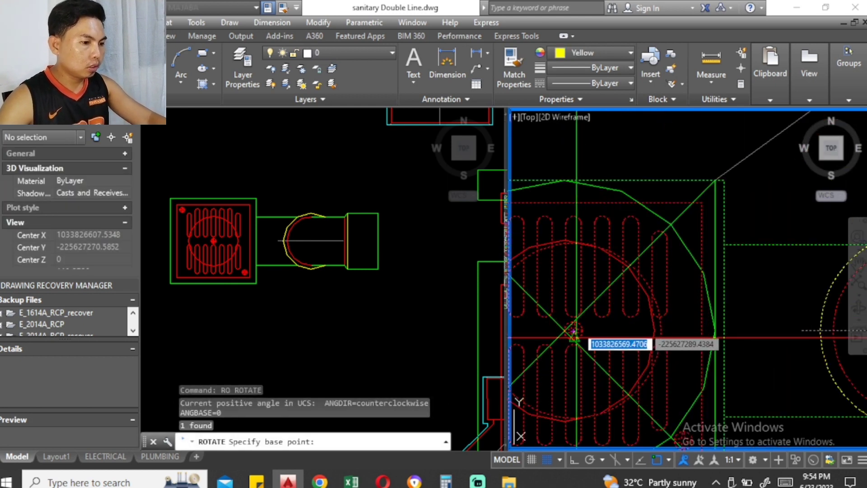
click(572, 334)
scroll(582, 325, down, 3)
scroll(609, 316, down, 2)
scroll(630, 301, up, 2)
scroll(623, 298, up, 2)
key(Return)
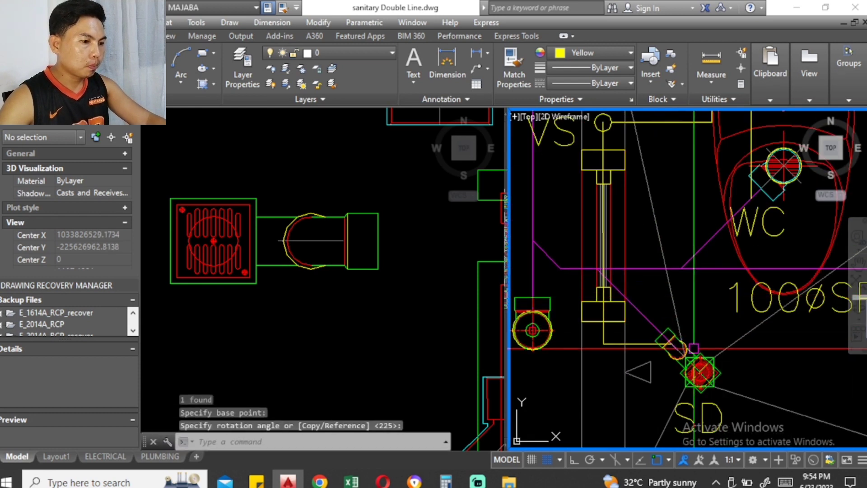
scroll(699, 365, up, 2)
scroll(609, 275, down, 1)
scroll(609, 276, down, 1)
scroll(649, 287, down, 2)
scroll(630, 298, up, 3)
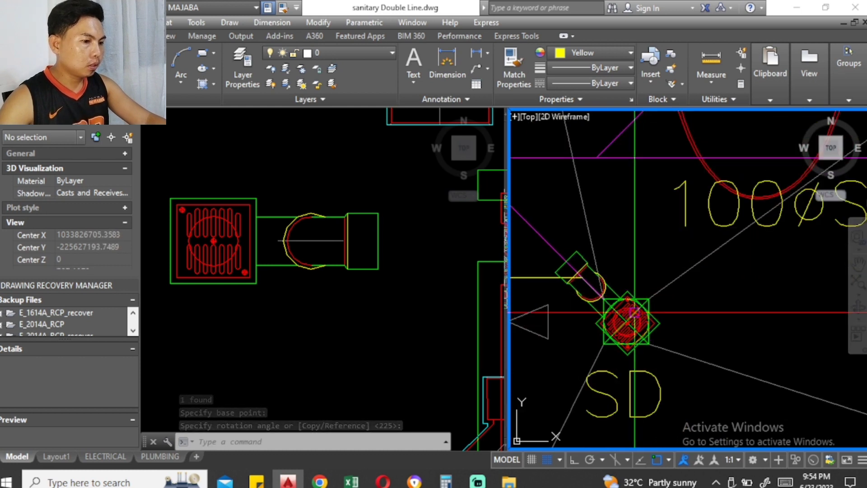
Step: Abandon a second rotation and undo the 225° rotation of the drain
middle_drag(636, 313, 669, 259)
scroll(663, 271, down, 1)
scroll(659, 289, down, 1)
scroll(657, 290, up, 4)
scroll(657, 289, down, 1)
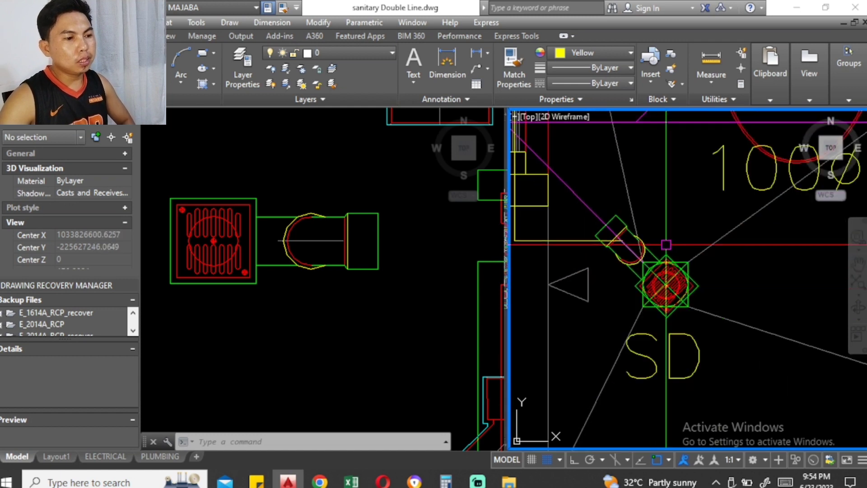
scroll(673, 260, down, 1)
scroll(690, 271, up, 4)
click(682, 266)
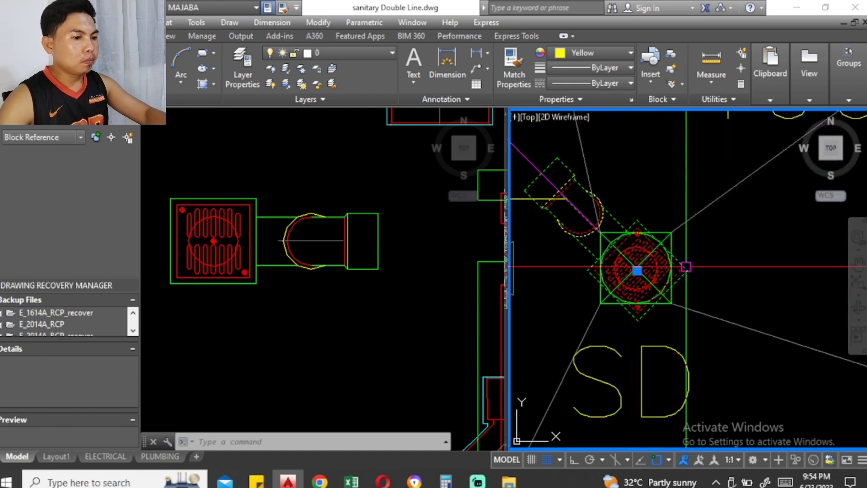
text(ro)
key(Return)
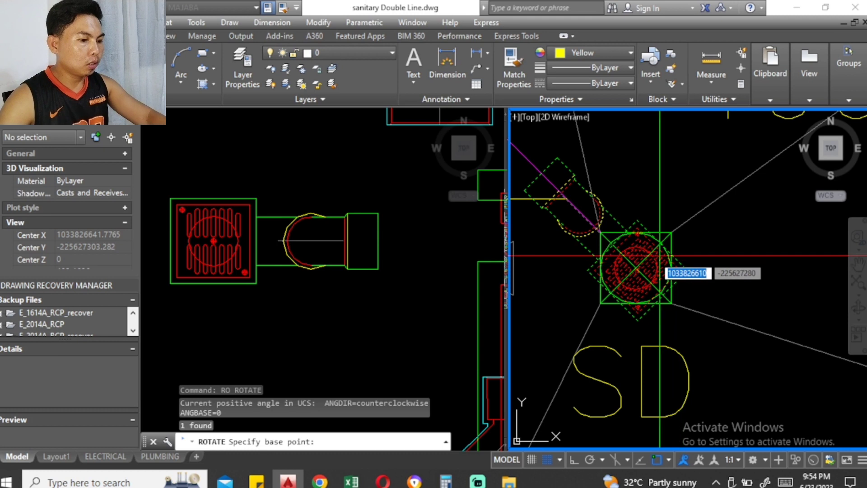
scroll(655, 275, up, 4)
key(Escape)
text(u)
key(Return)
key(Return)
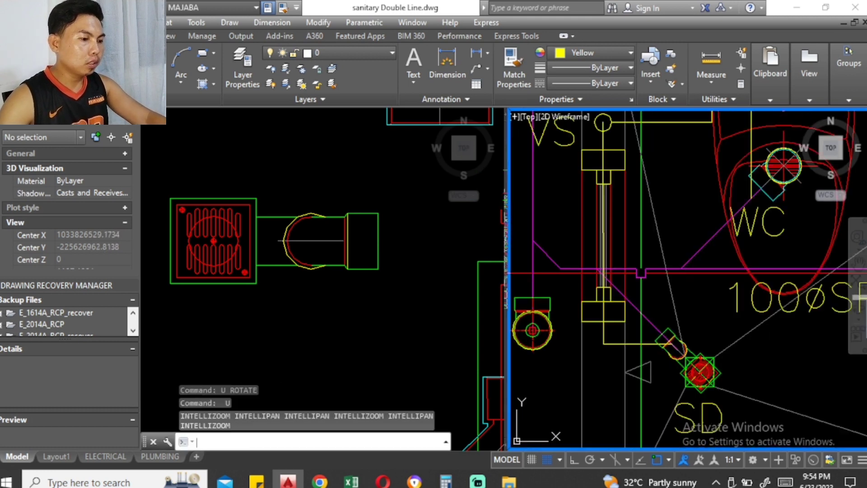
Step: Mirror the drain so its trap points left and erase the unflipped original
key(Return)
click(655, 316)
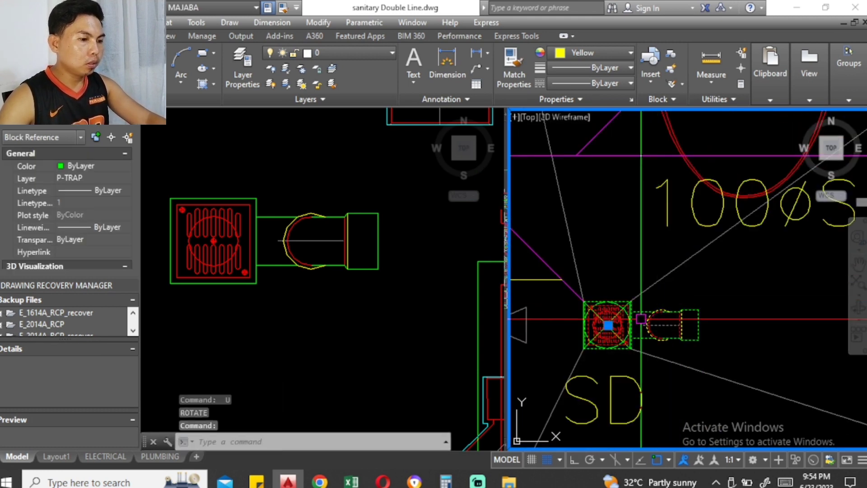
text(mi)
key(Return)
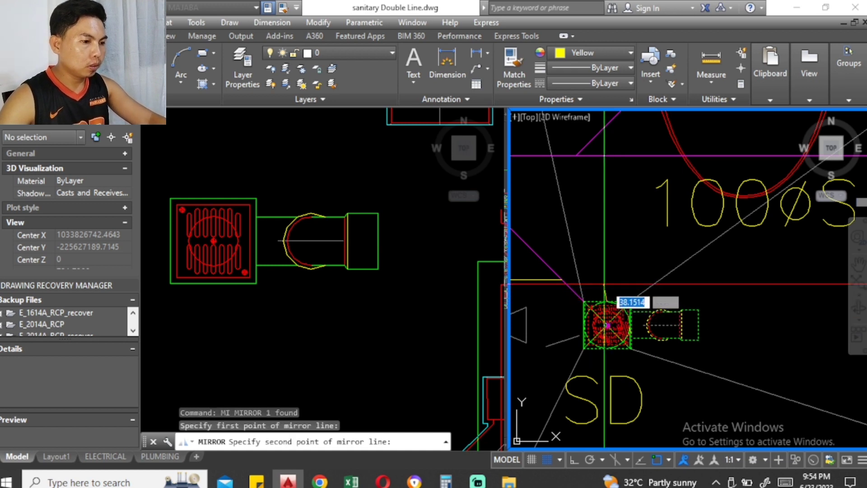
click(608, 324)
key(Return)
scroll(607, 324, down, 2)
text(e)
key(Return)
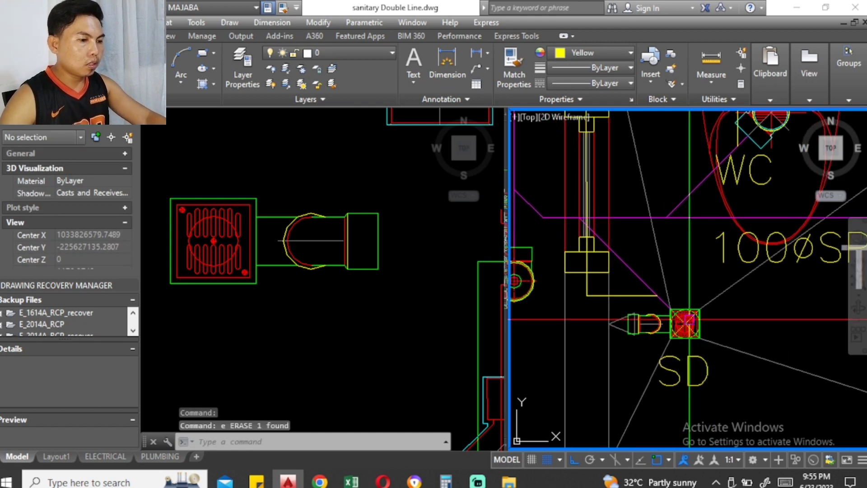
Step: Pan and zoom around the SD drain, then activate the left fittings viewport
middle_drag(667, 303, 677, 310)
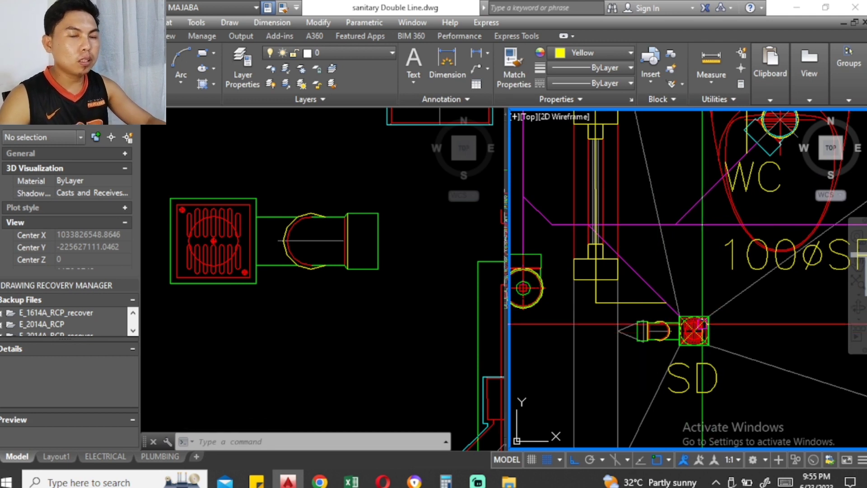
scroll(664, 299, down, 2)
scroll(654, 308, up, 3)
scroll(656, 316, down, 3)
scroll(655, 324, down, 2)
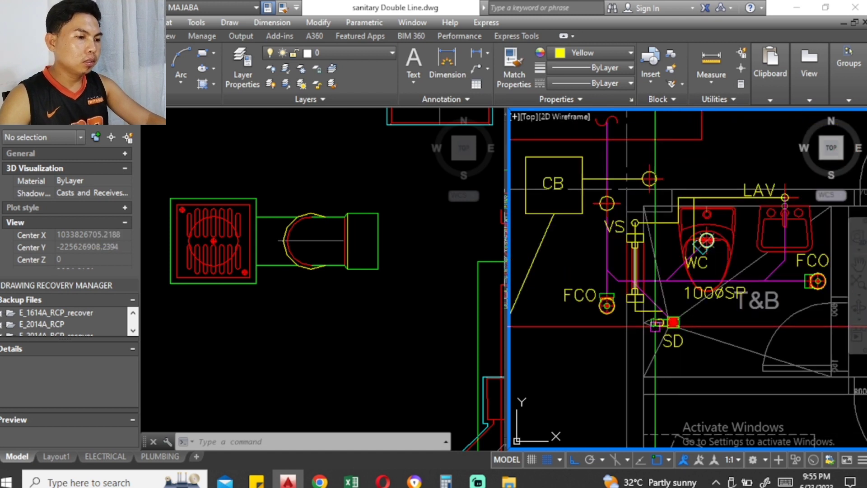
scroll(655, 325, up, 2)
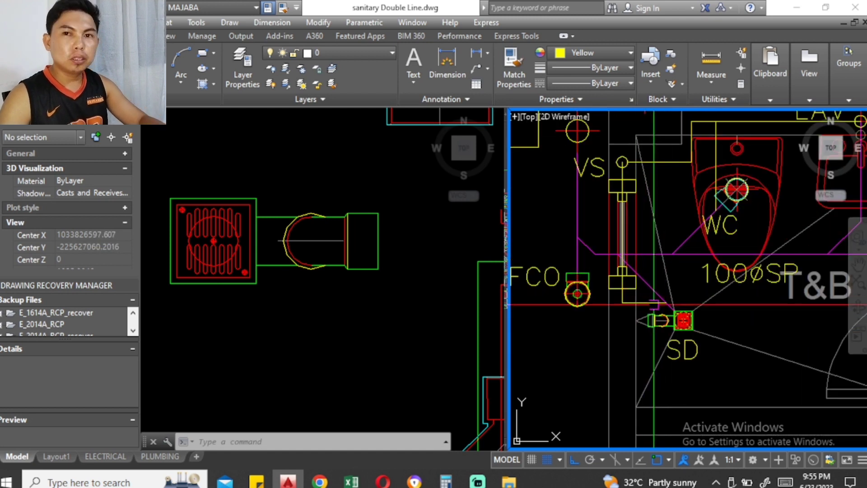
scroll(632, 300, down, 2)
scroll(632, 300, down, 2)
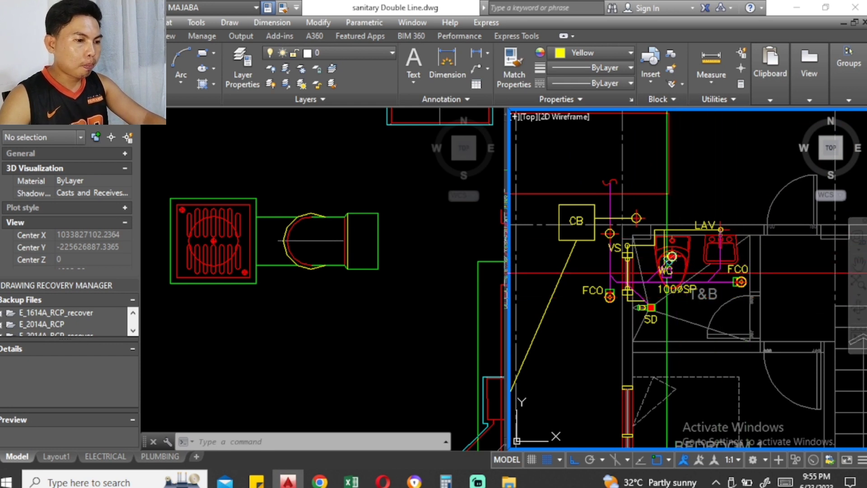
scroll(633, 287, up, 2)
middle_drag(728, 220, 695, 230)
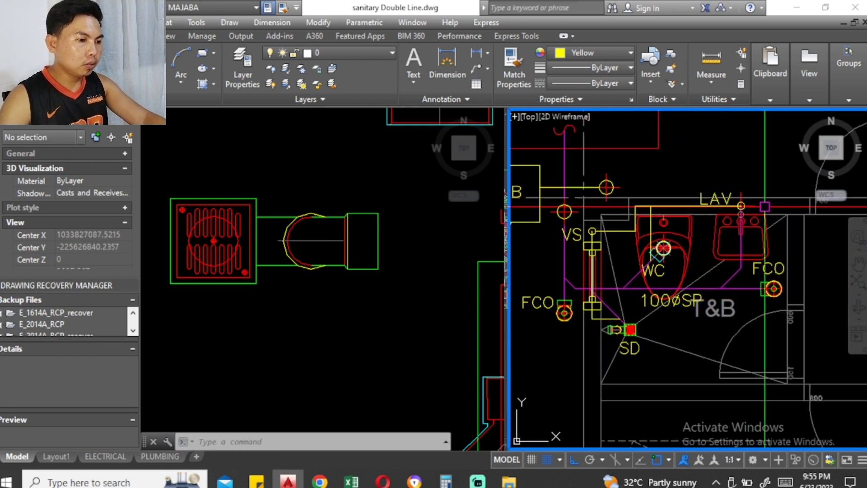
click(321, 226)
scroll(321, 208, down, 6)
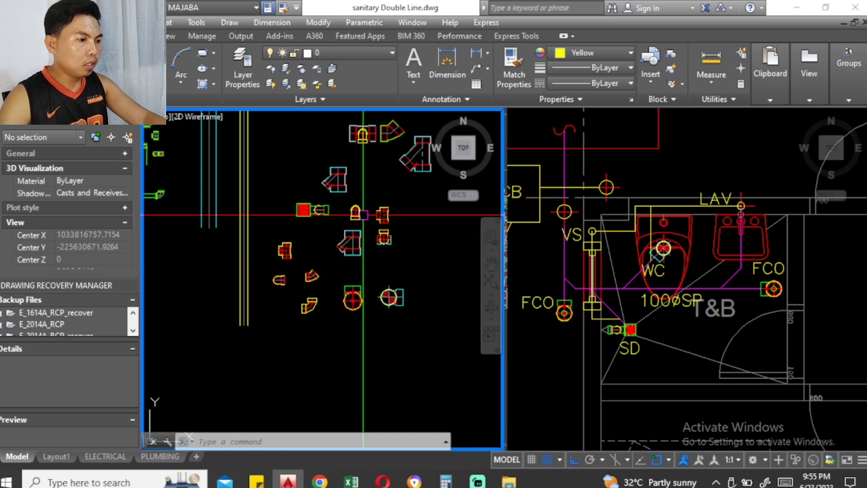
Step: Select the small P-VENT fitting and start a copy, then cancel it
scroll(363, 214, down, 2)
scroll(343, 243, down, 2)
scroll(325, 262, down, 1)
scroll(320, 266, down, 1)
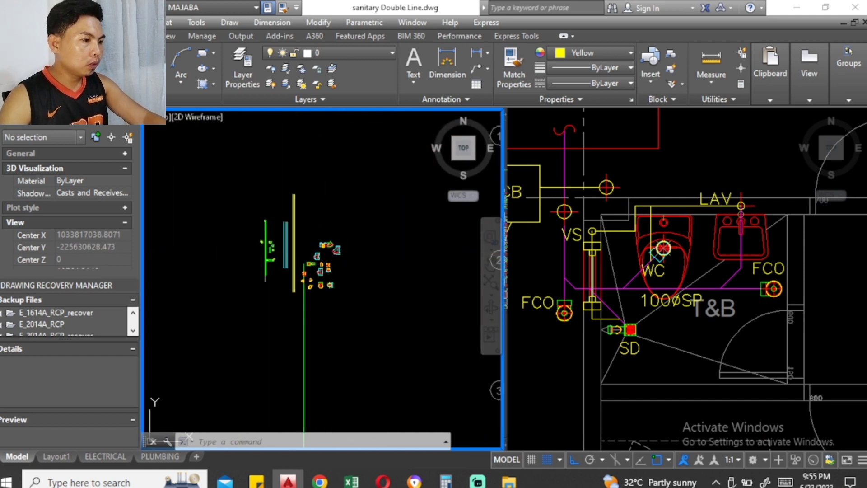
scroll(279, 262, up, 5)
middle_drag(374, 248, 319, 228)
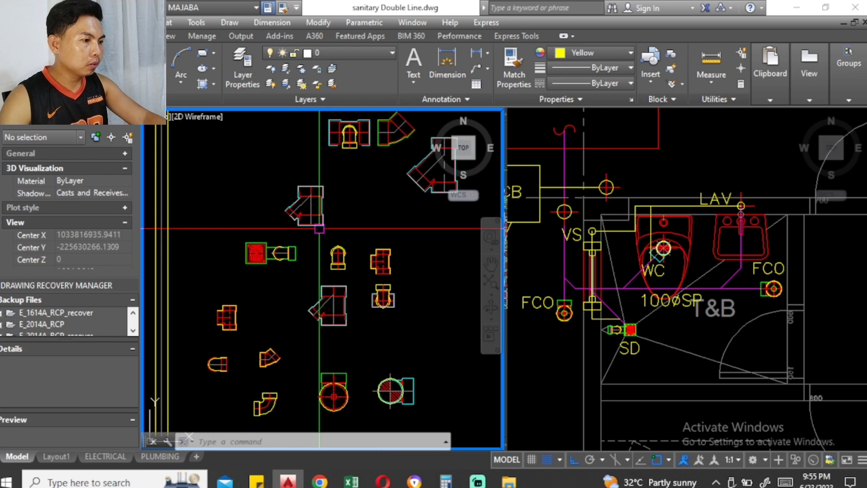
scroll(304, 246, down, 2)
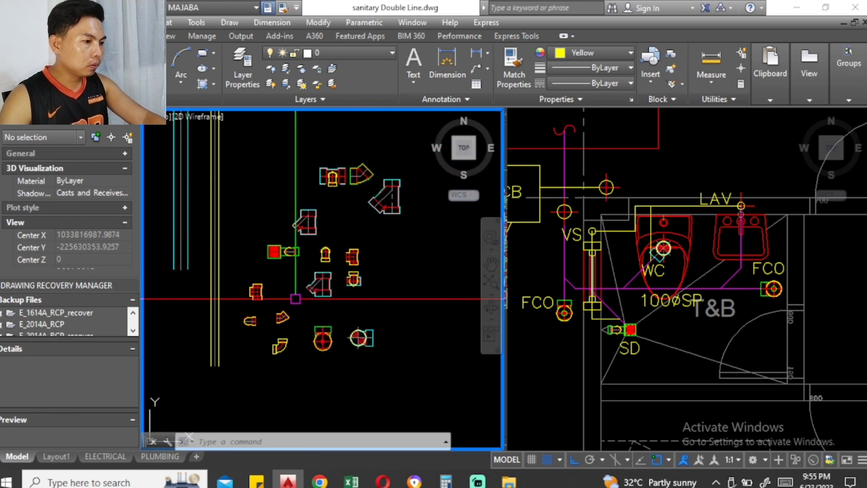
scroll(254, 334, up, 2)
click(254, 321)
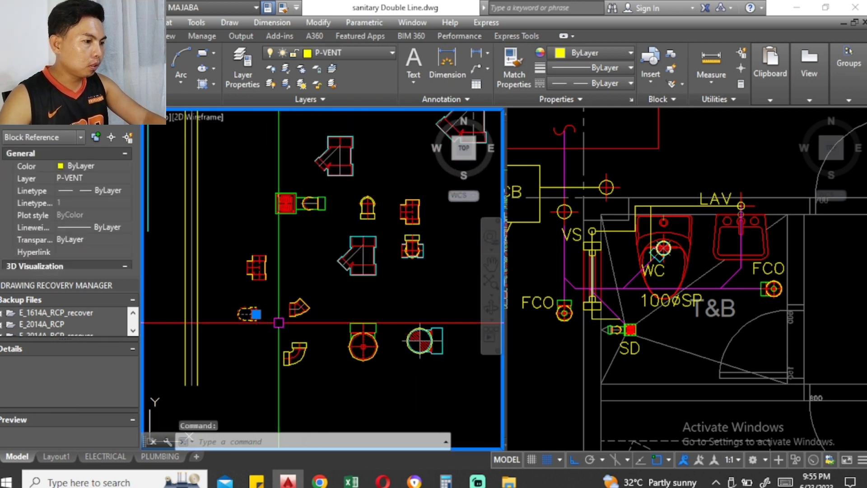
text(co)
key(Return)
key(Escape)
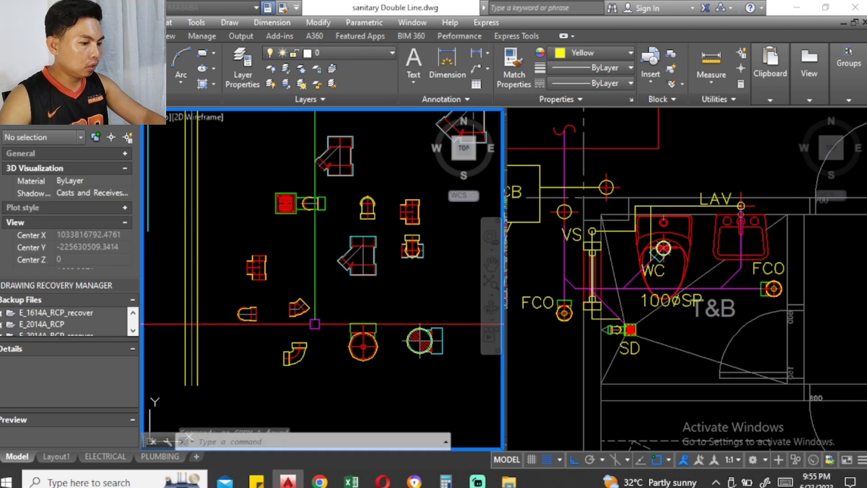
Step: Select the hatched round fitting, then clear the selection
scroll(343, 294, up, 2)
scroll(330, 280, up, 2)
scroll(325, 270, up, 1)
click(325, 263)
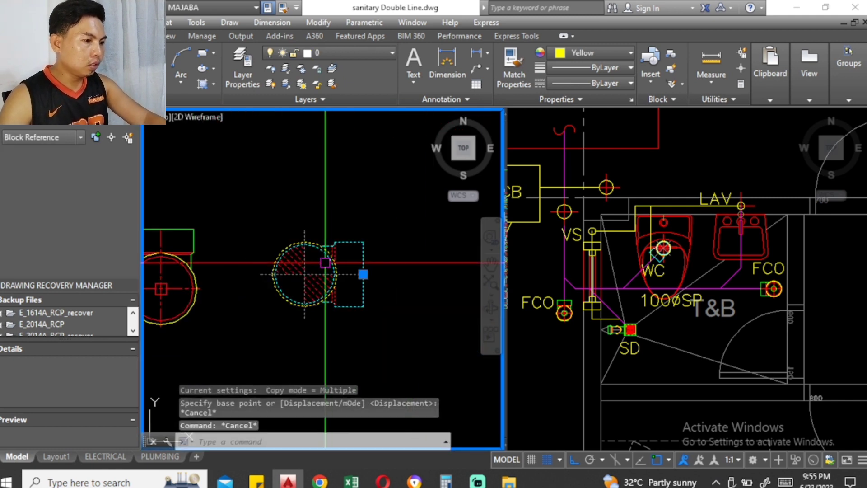
middle_drag(334, 274, 346, 282)
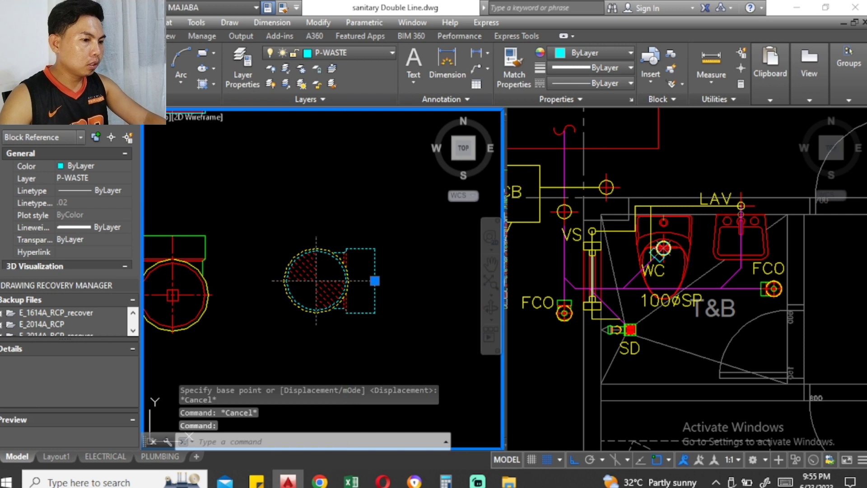
scroll(361, 273, down, 4)
key(Escape)
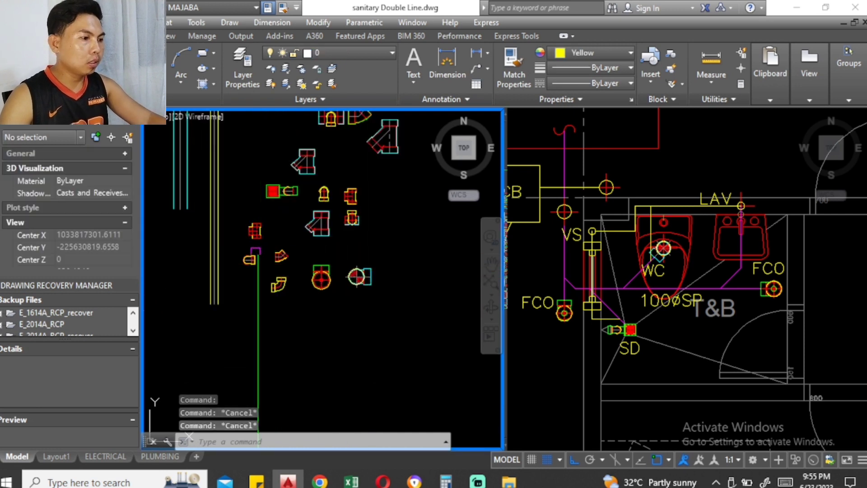
scroll(252, 261, up, 2)
Step: Copy the small rounded fitting to the pipe end above the LAV
click(251, 261)
text(co)
key(Return)
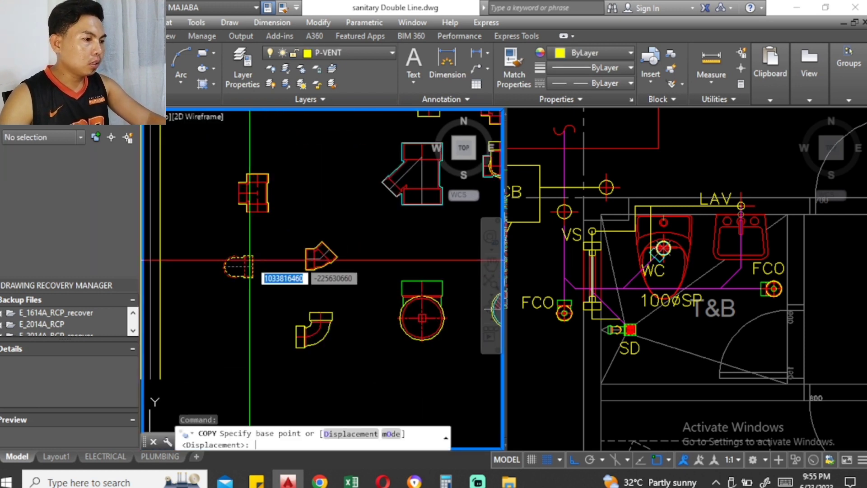
scroll(237, 282, up, 2)
click(229, 251)
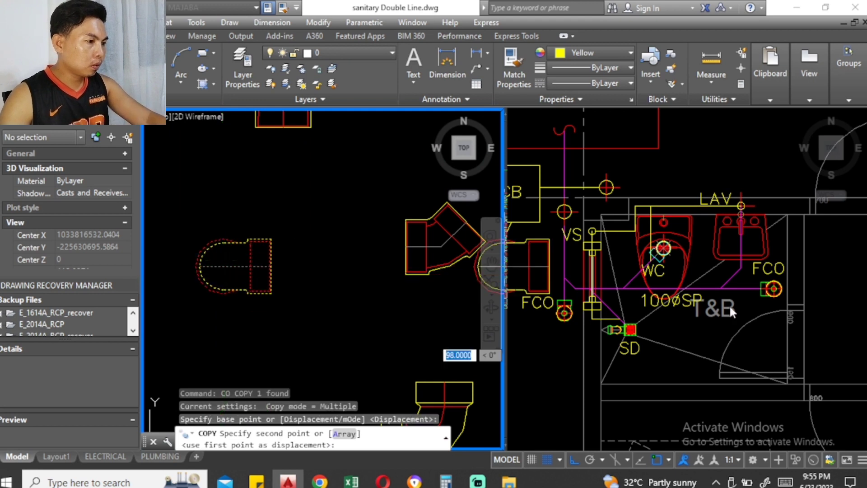
click(758, 233)
scroll(767, 223, up, 2)
scroll(750, 198, up, 2)
click(744, 202)
key(Escape)
Step: Rotate the placed LAV fitting about its circle centre
click(745, 200)
middle_drag(745, 201, 688, 222)
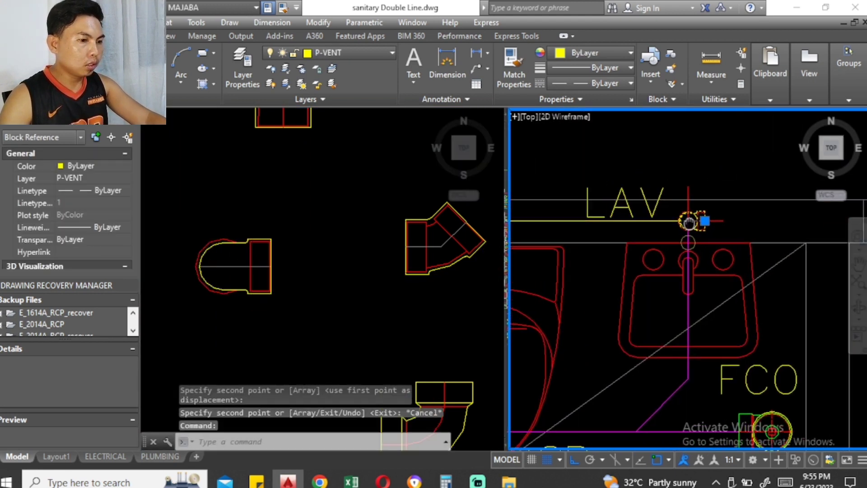
scroll(667, 222, up, 1)
text(ro)
key(Return)
scroll(665, 220, up, 1)
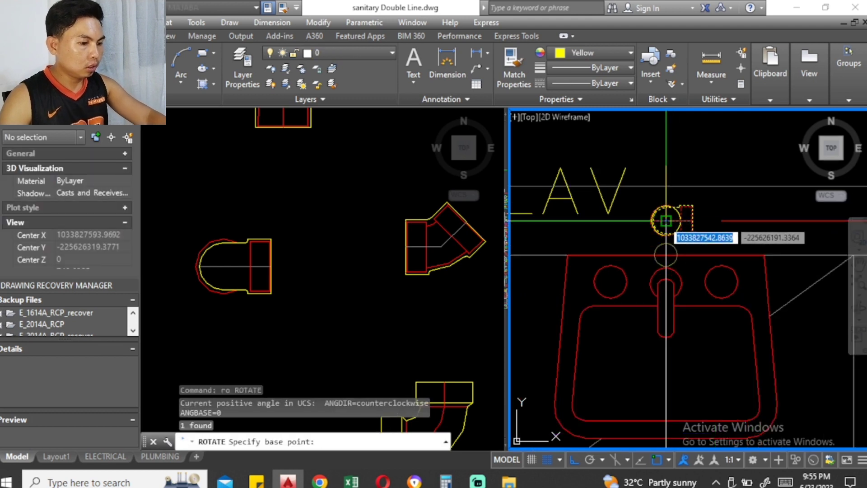
click(666, 221)
key(Return)
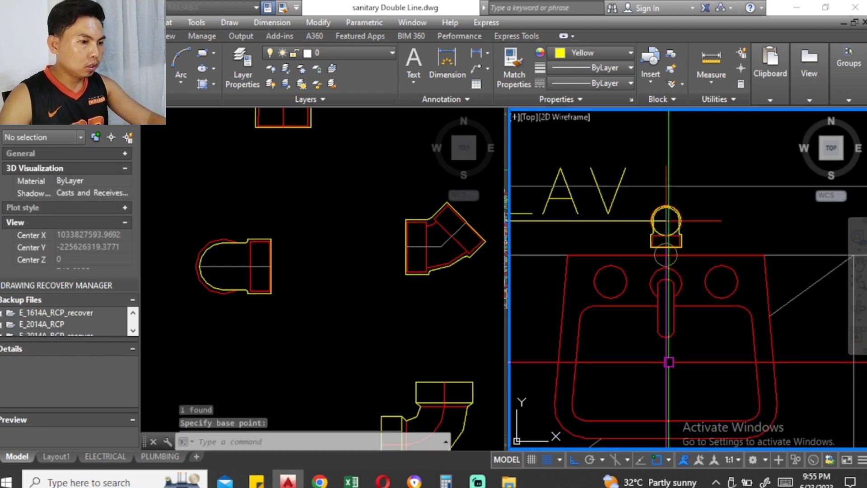
scroll(669, 235, down, 4)
Step: Pan and zoom the left viewport's enlarged bathroom plan up to its title
click(339, 299)
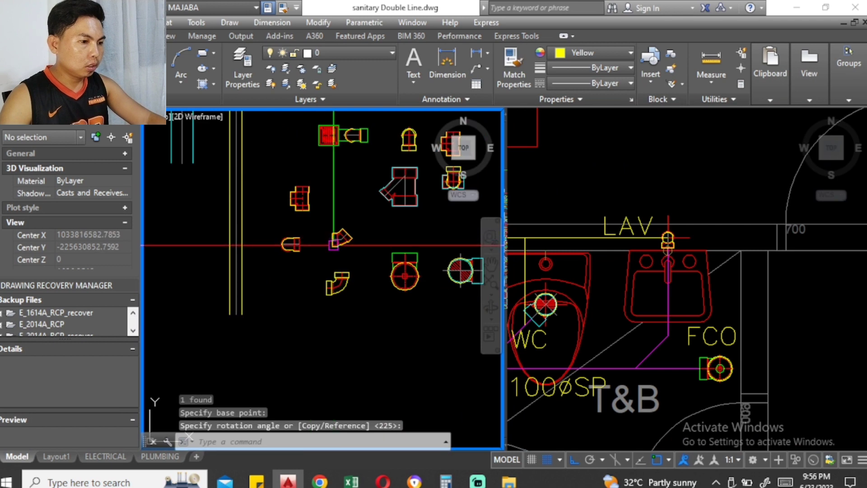
scroll(333, 244, down, 3)
scroll(271, 221, down, 2)
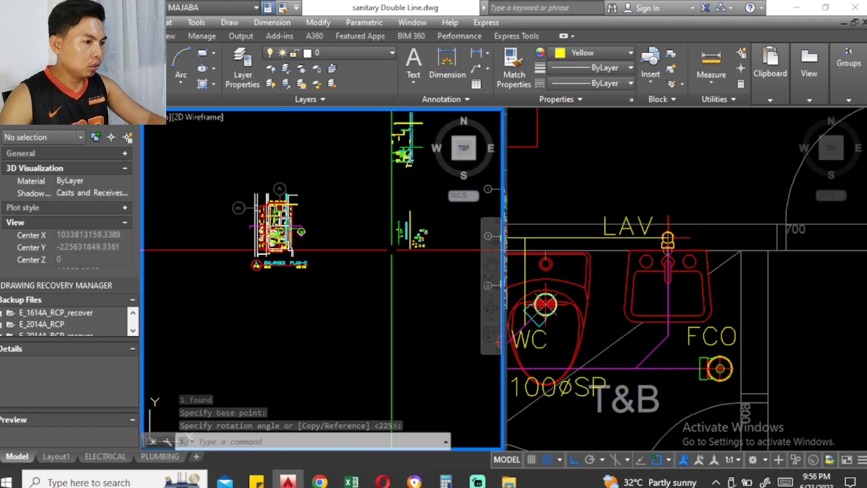
scroll(266, 211, up, 5)
middle_drag(266, 211, 283, 226)
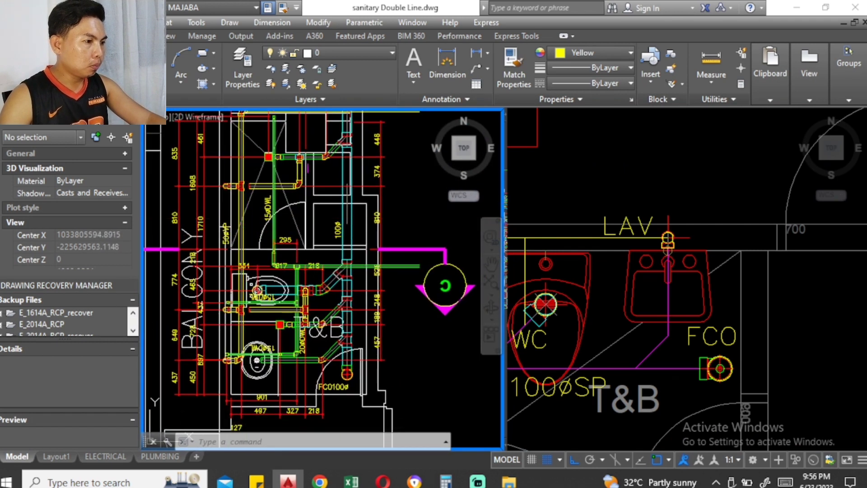
scroll(235, 360, up, 4)
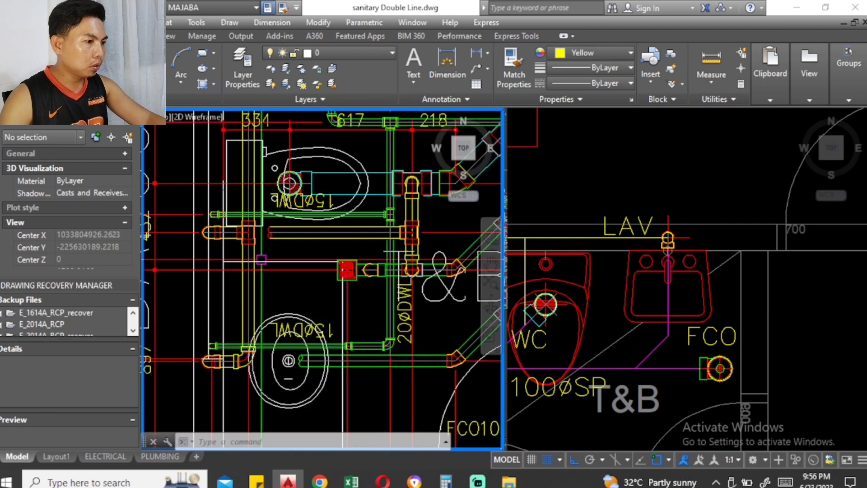
middle_drag(272, 256, 248, 394)
scroll(211, 272, down, 2)
middle_drag(211, 272, 209, 372)
scroll(333, 247, down, 2)
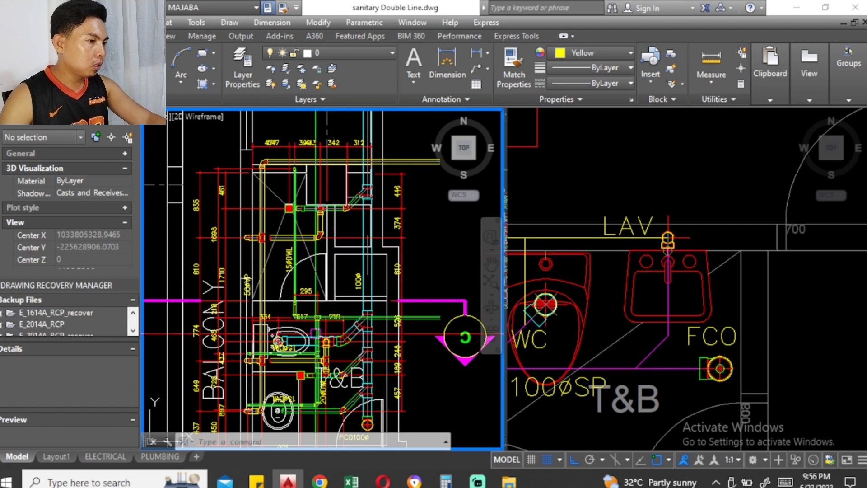
middle_drag(315, 334, 280, 173)
scroll(214, 257, down, 5)
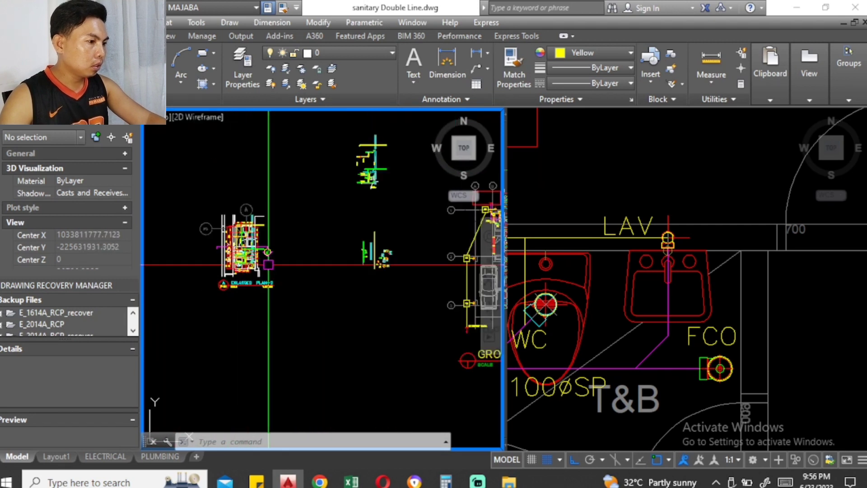
scroll(304, 269, up, 5)
scroll(307, 284, up, 2)
scroll(312, 298, up, 2)
scroll(318, 316, up, 3)
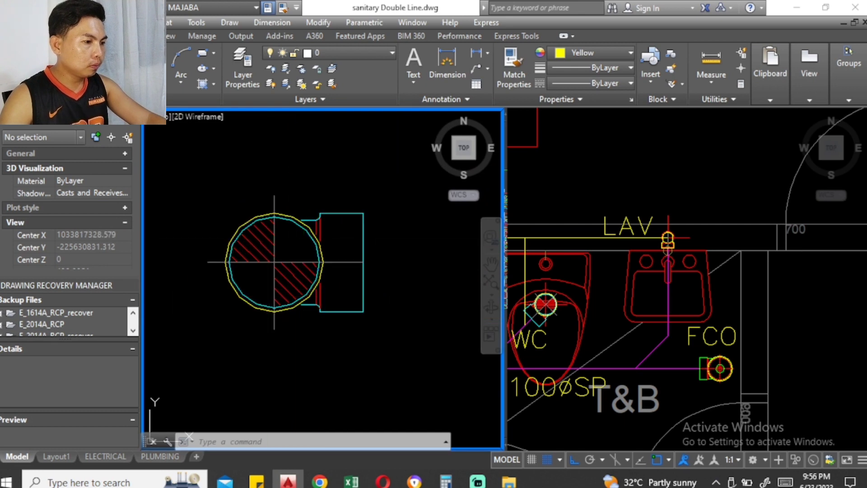
Step: Inspect the hatched round fixture, then return to the floor plan near the lavatory
click(267, 243)
middle_drag(284, 247, 308, 261)
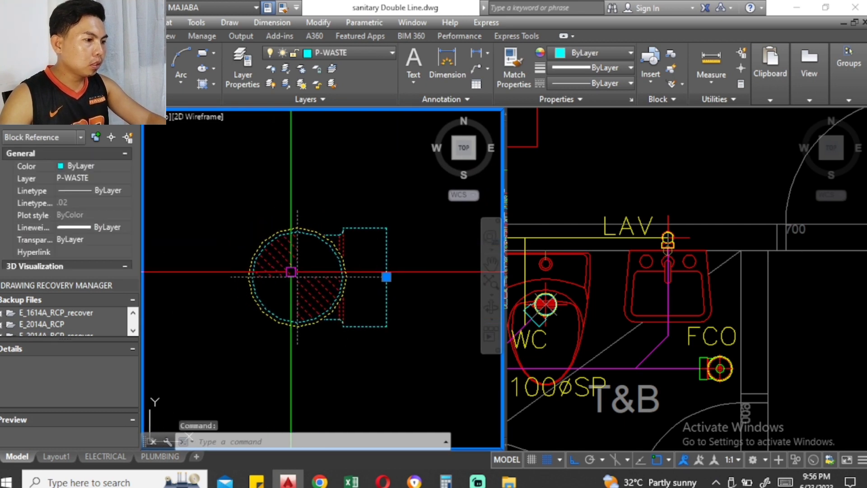
key(Escape)
key(Escape)
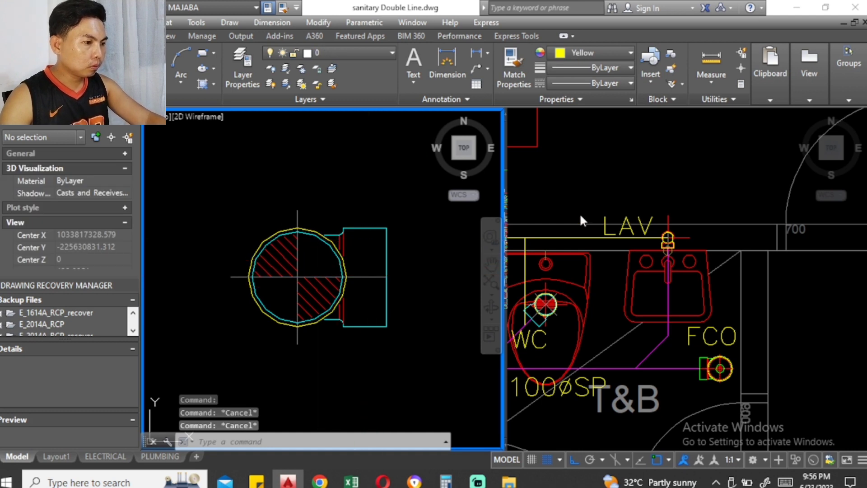
click(670, 234)
scroll(670, 234, up, 3)
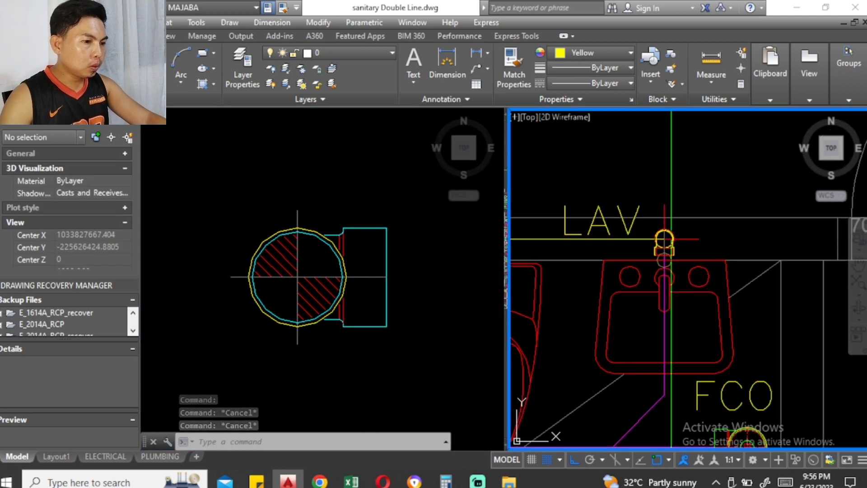
scroll(663, 248, up, 4)
Step: Try repositioning the lavatory fitting, then undo the last two edits with U
click(643, 287)
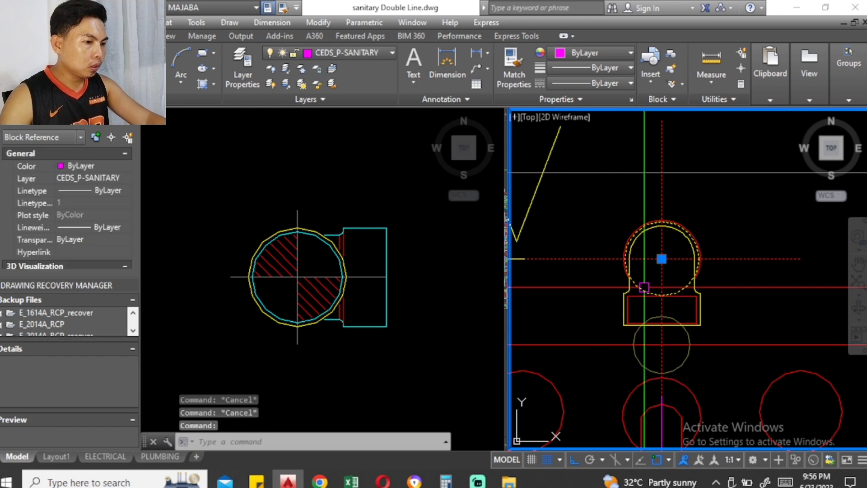
click(661, 258)
scroll(663, 271, down, 3)
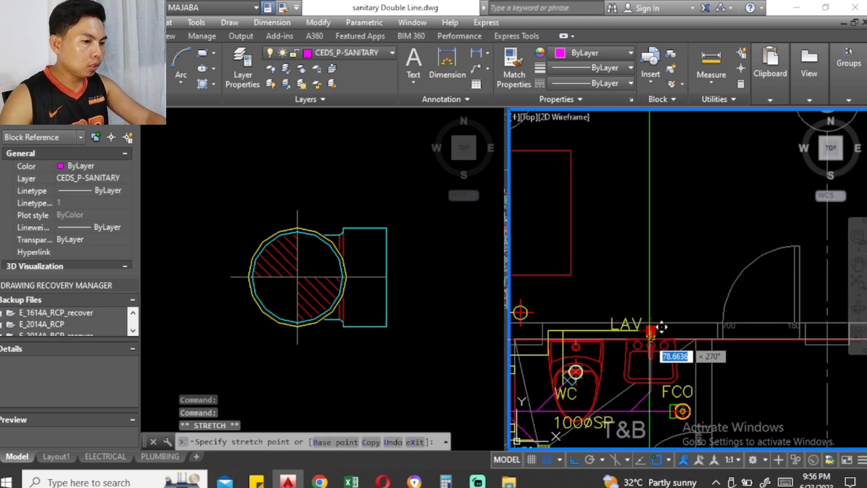
scroll(656, 283, up, 3)
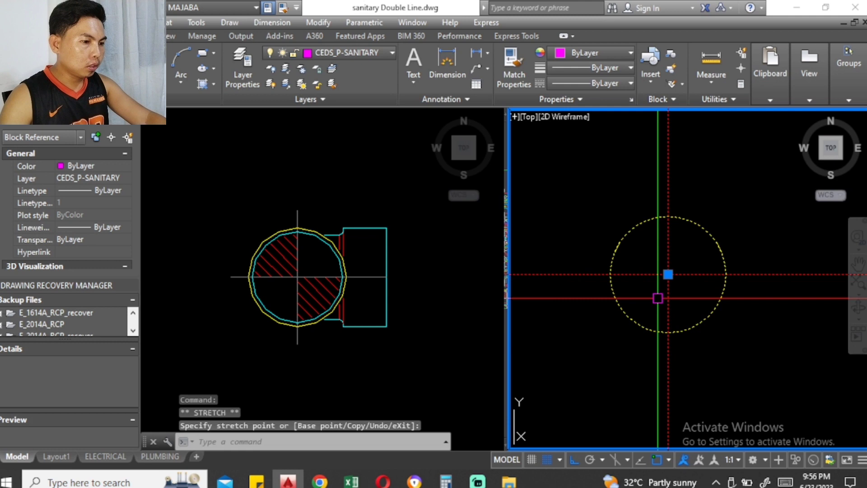
key(Escape)
scroll(636, 270, up, 2)
text(u)
key(Return)
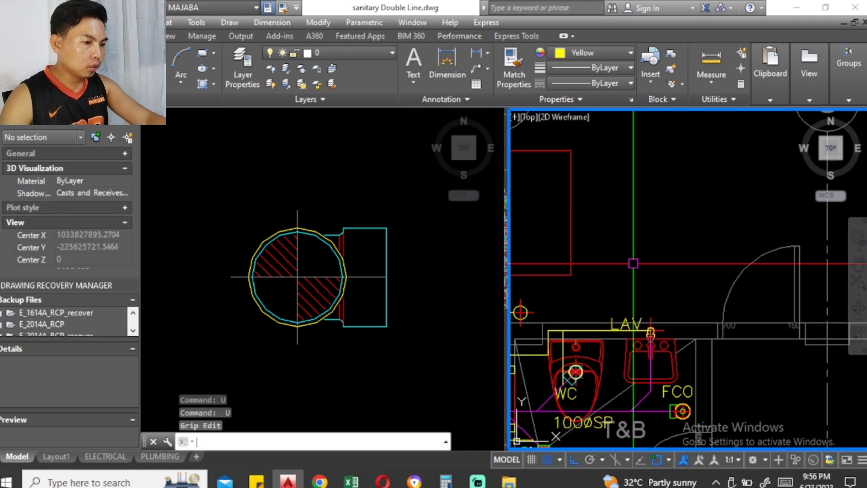
text(u)
key(Return)
Step: Move the LAV vent fitting higher above the lavatory and explode the block
click(651, 355)
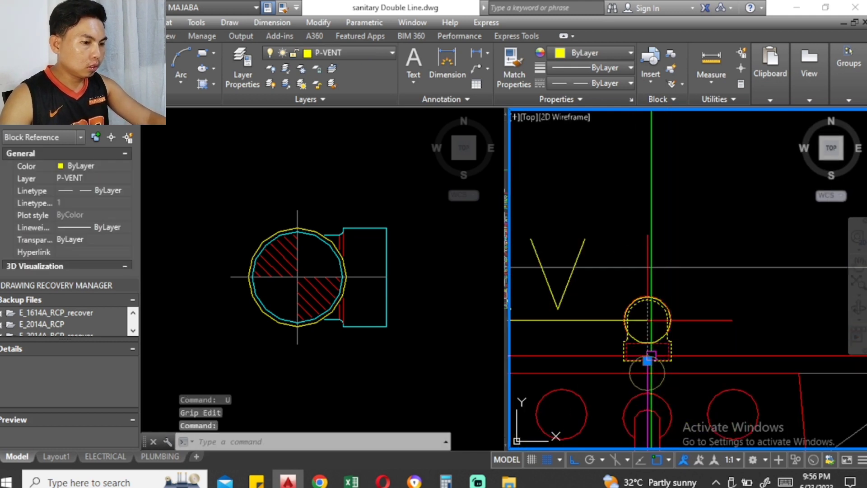
scroll(659, 348, down, 2)
click(655, 237)
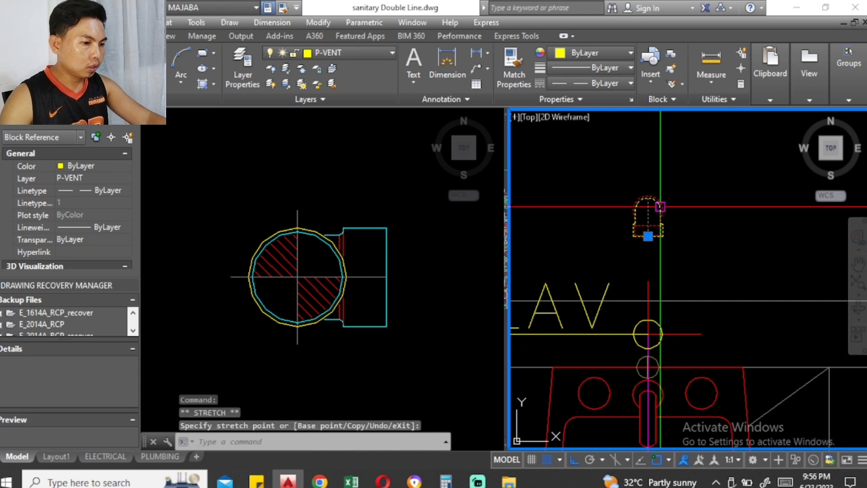
key(Escape)
key(Escape)
scroll(660, 206, up, 2)
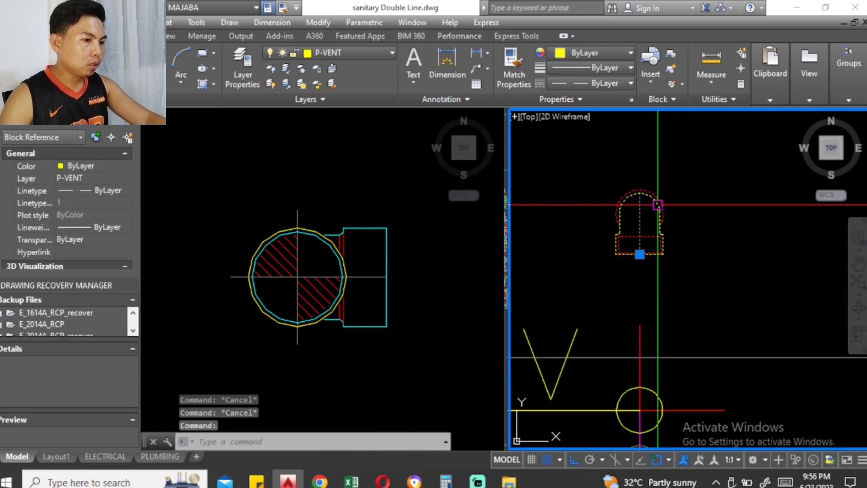
text(x)
key(Return)
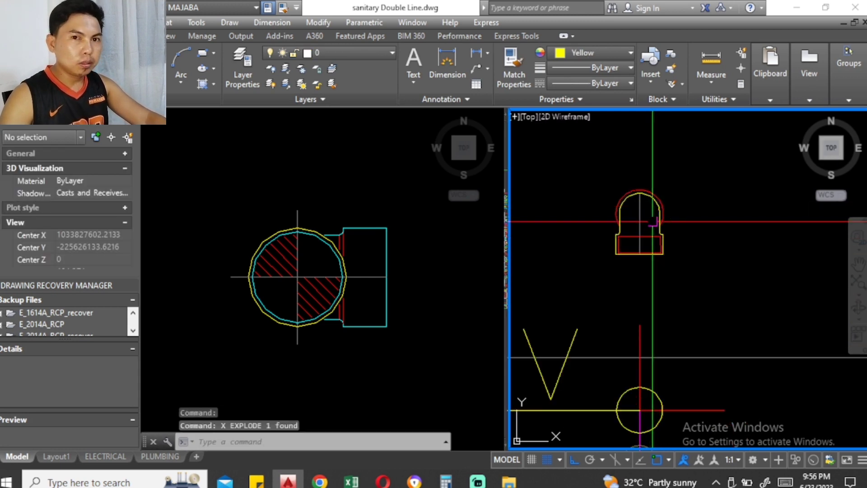
Step: Select the exploded fitting's yellow and red arcs
scroll(656, 219, up, 2)
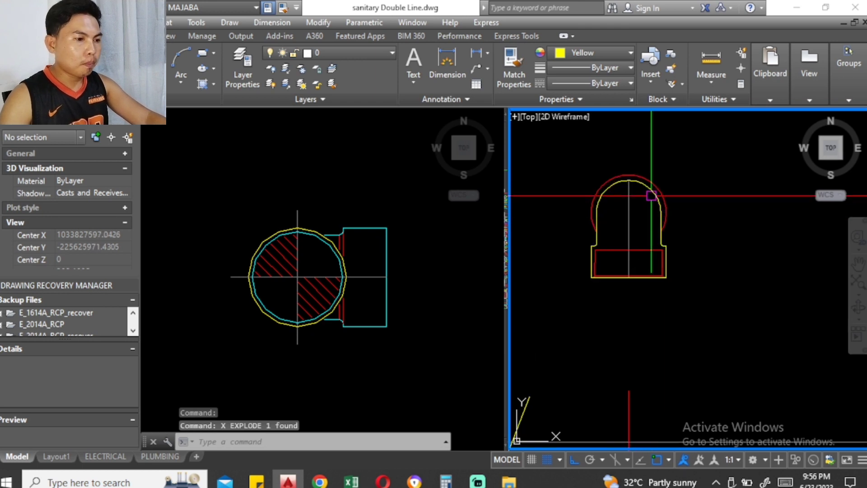
scroll(632, 212, up, 2)
scroll(614, 221, down, 2)
key(Escape)
key(Escape)
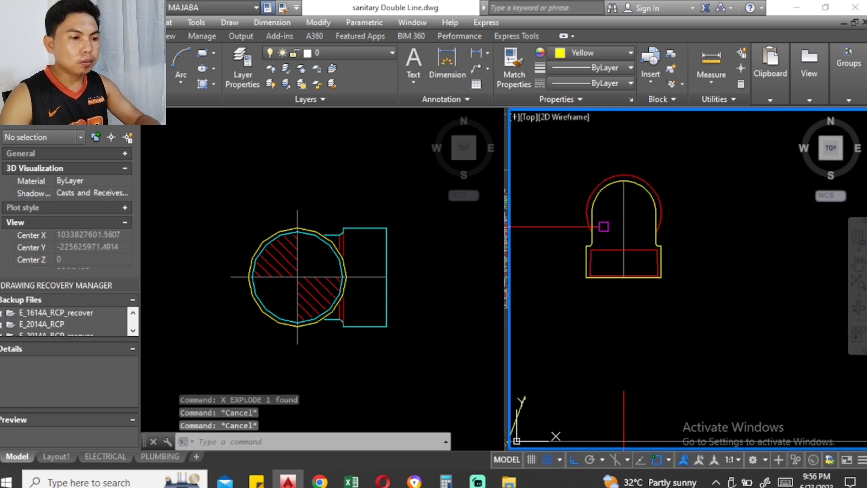
scroll(600, 221, up, 2)
click(595, 212)
key(Escape)
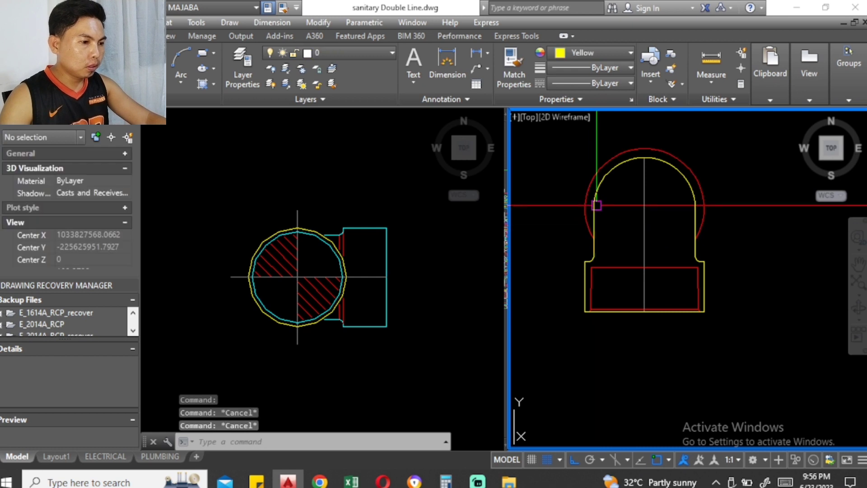
click(595, 203)
click(606, 164)
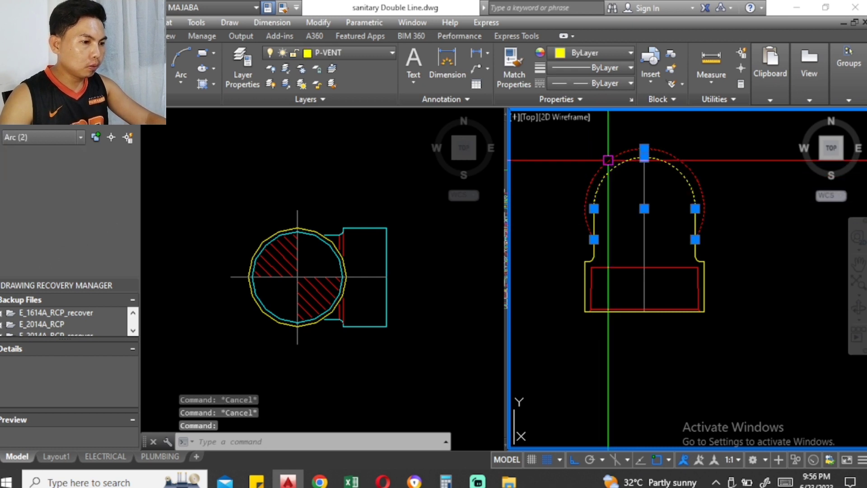
Step: Mirror the two arcs about a horizontal line through the arc centre, keeping the originals
text(mi)
key(Return)
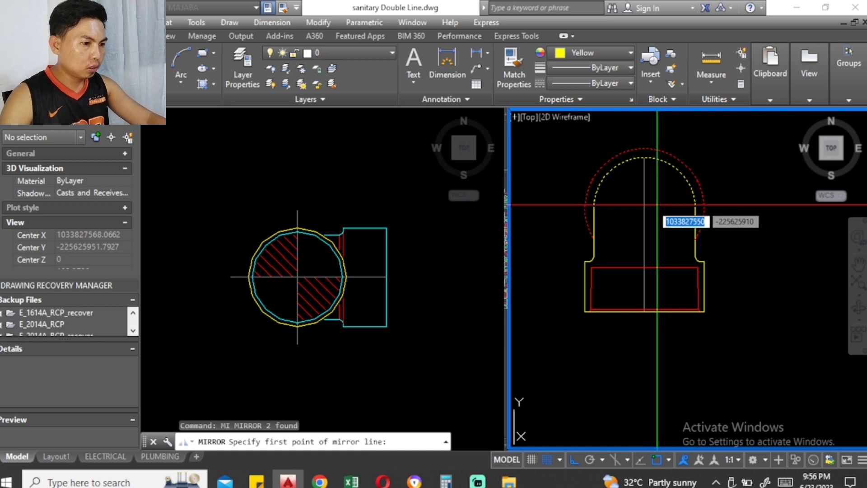
scroll(656, 204, down, 3)
click(650, 206)
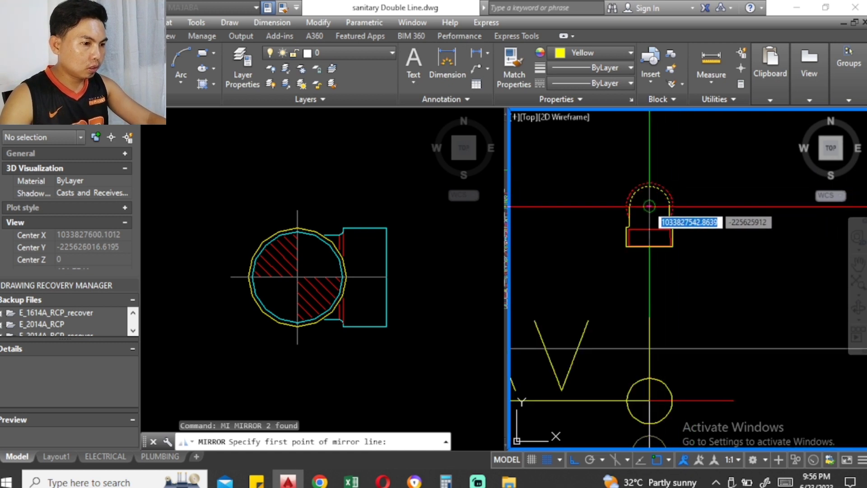
click(696, 205)
key(Return)
scroll(635, 204, up, 3)
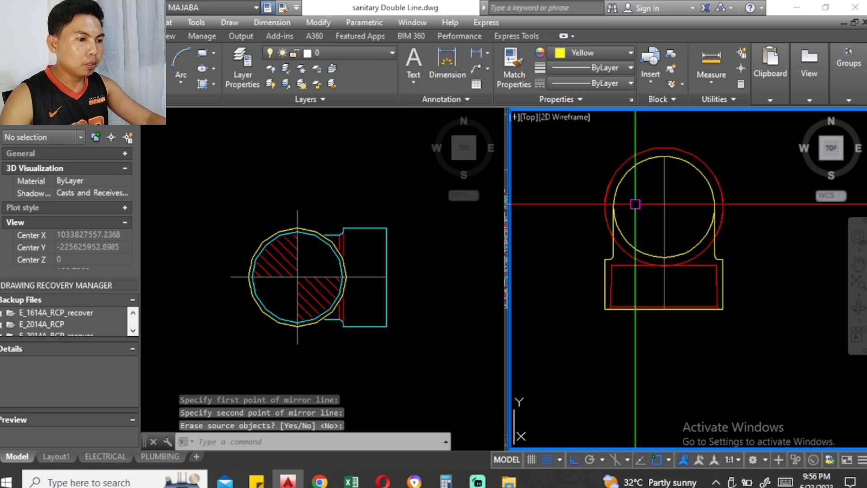
Step: Trim the overlapping arc segment and window-select the finished fitting symbol
text(tr)
key(Return)
key(Return)
scroll(616, 230, up, 5)
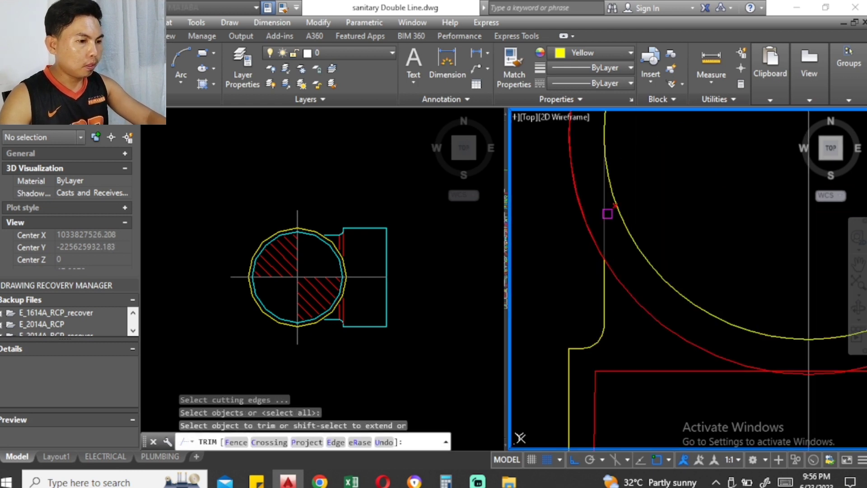
click(607, 213)
scroll(558, 202, down, 4)
scroll(713, 217, up, 2)
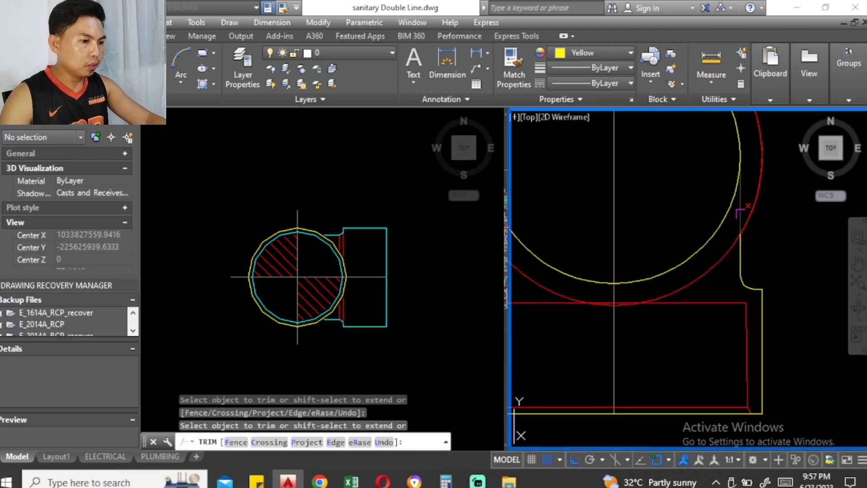
scroll(740, 213, down, 3)
scroll(664, 235, down, 3)
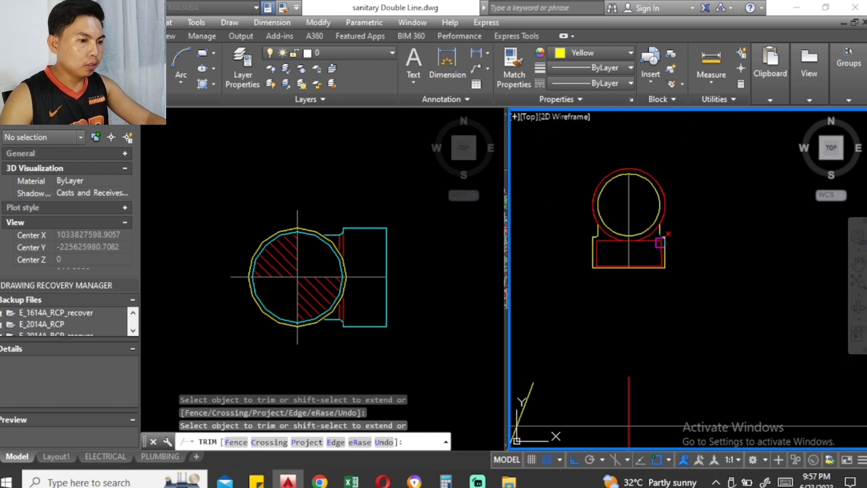
key(Escape)
scroll(626, 230, down, 4)
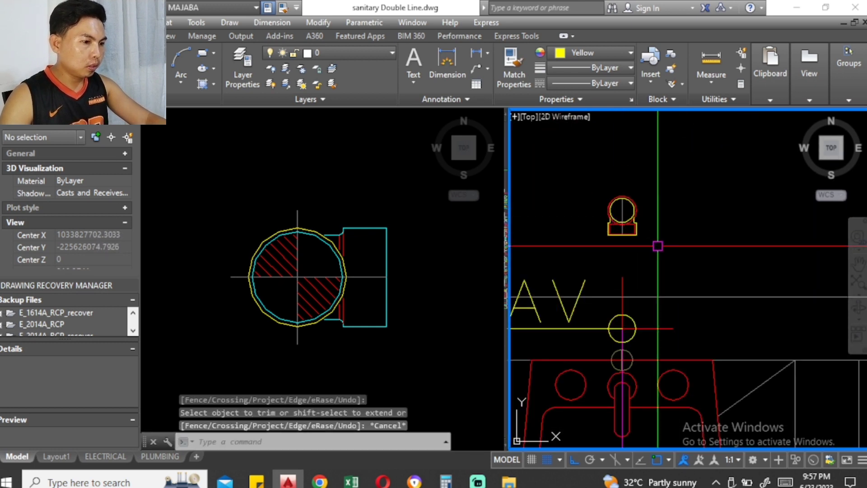
click(657, 244)
click(603, 186)
Step: Copy the finished symbol to the clipboard with a base point on the symbol
key(ctrl+shift+c)
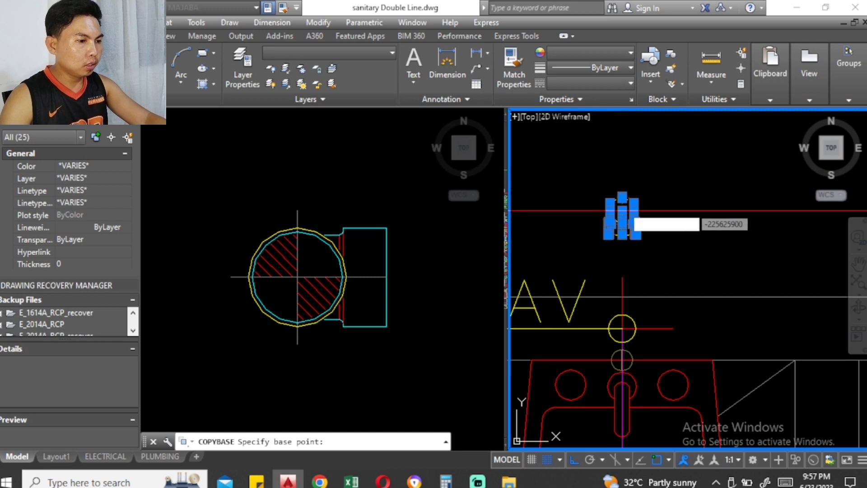
scroll(622, 210, up, 5)
scroll(609, 213, down, 2)
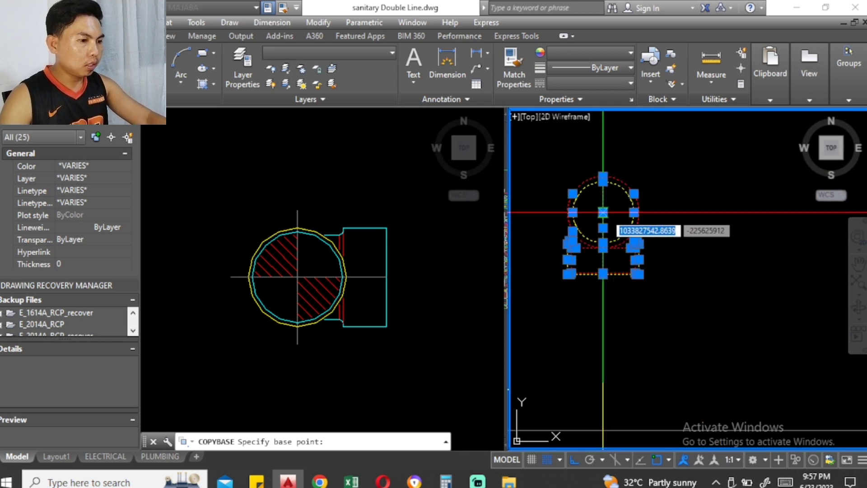
click(606, 207)
key(Escape)
scroll(607, 208, down, 2)
scroll(641, 211, down, 1)
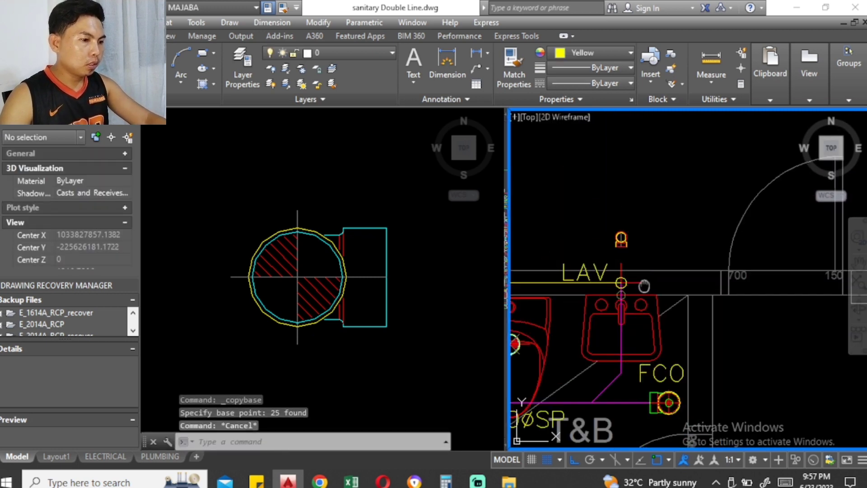
scroll(671, 214, down, 1)
Step: Paste the symbol as a block onto the lavatory pipe
key(ctrl+shift+v)
scroll(647, 216, up, 2)
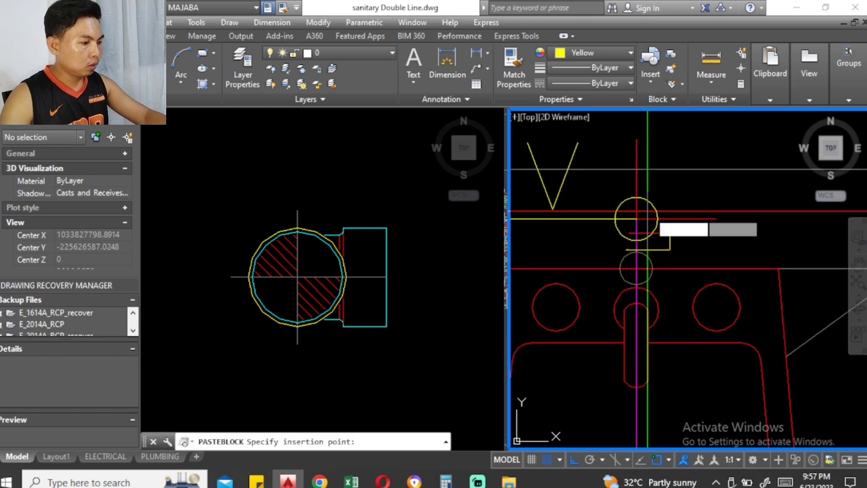
scroll(629, 219, up, 2)
click(627, 222)
scroll(643, 210, down, 3)
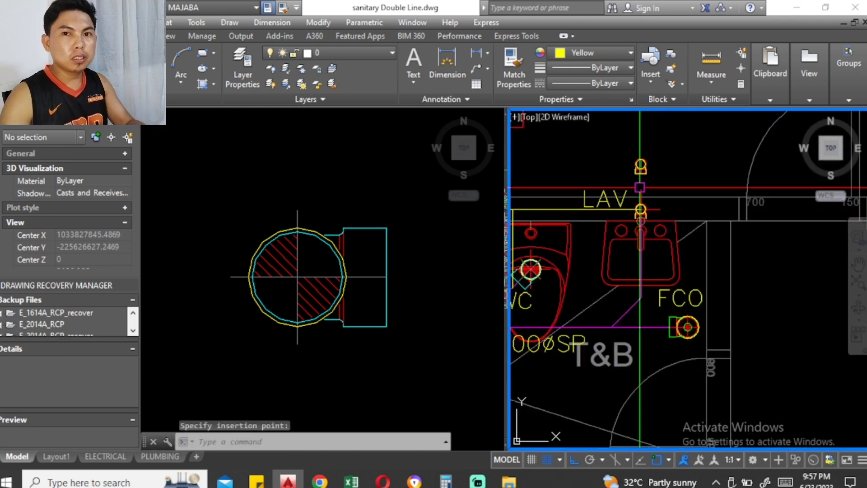
scroll(664, 180, up, 4)
scroll(674, 176, down, 3)
Step: Window-select and erase the original symbol drawn above the pipe
key(Escape)
click(623, 140)
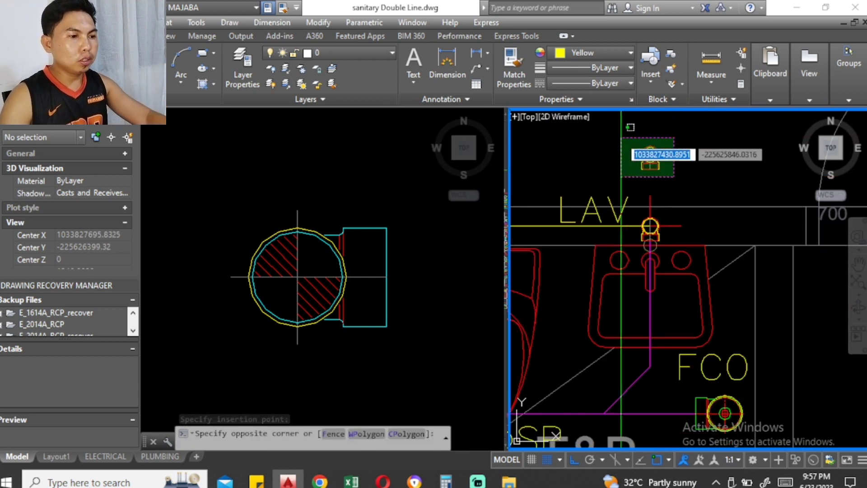
click(691, 161)
text(e)
key(Return)
scroll(642, 155, down, 3)
scroll(513, 168, up, 2)
click(424, 207)
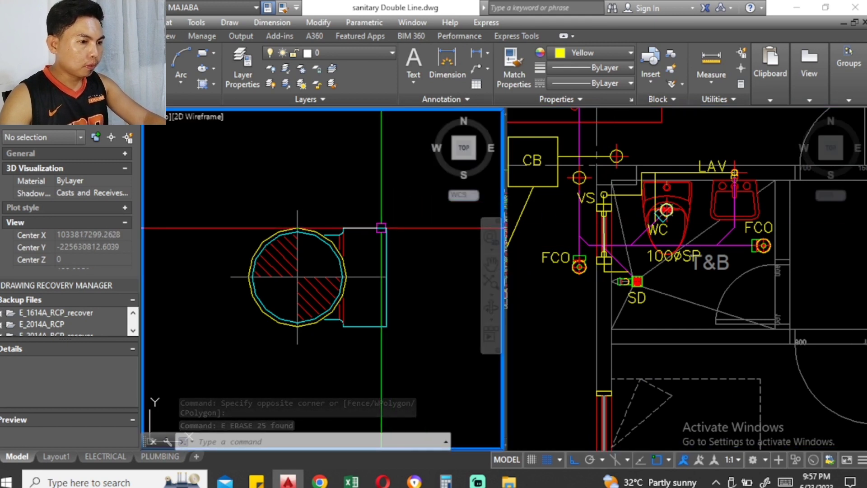
Step: Pan the left view to the cyan three-line pipe in the fittings library
scroll(381, 227, down, 5)
mouse_move(381, 228)
middle_down()
mouse_move(362, 263)
mouse_move(413, 337)
middle_up()
click(271, 226)
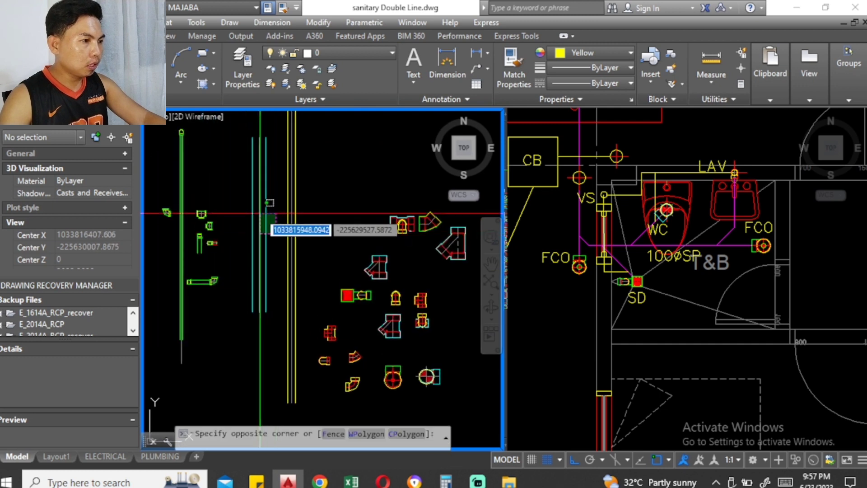
click(251, 206)
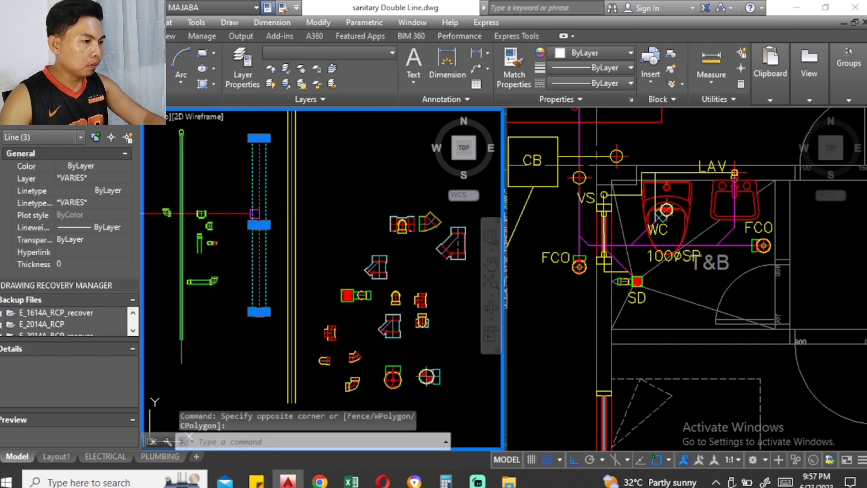
scroll(255, 213, down, 3)
scroll(253, 234, down, 2)
key(Escape)
scroll(252, 252, down, 1)
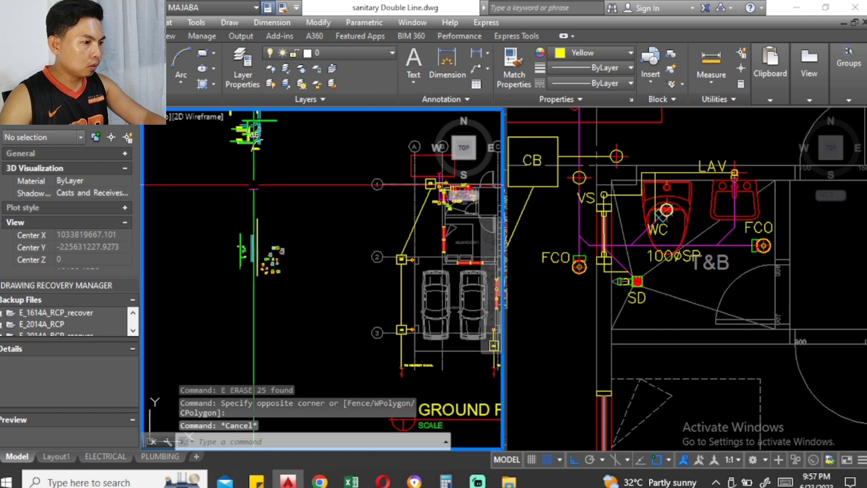
scroll(254, 187, up, 2)
scroll(250, 217, up, 2)
Step: Copy the three cyan pipe lines into the T&B near the FCO
click(248, 245)
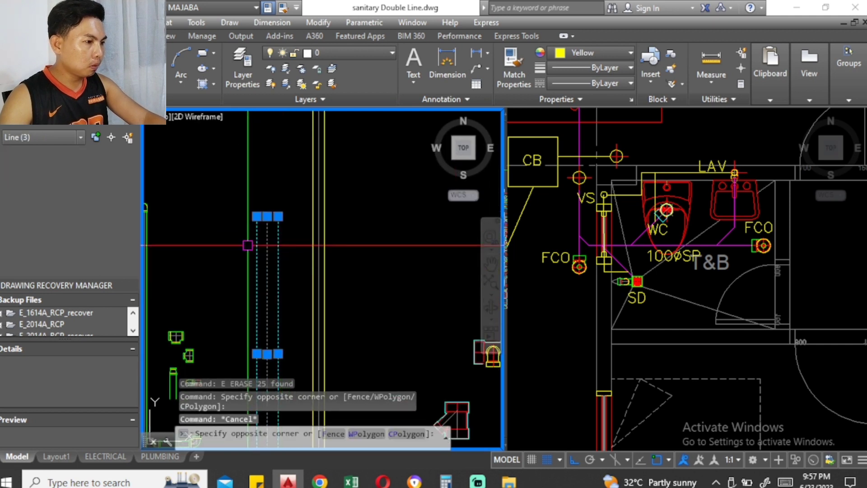
click(253, 248)
text(co)
key(Return)
middle_drag(285, 244, 278, 181)
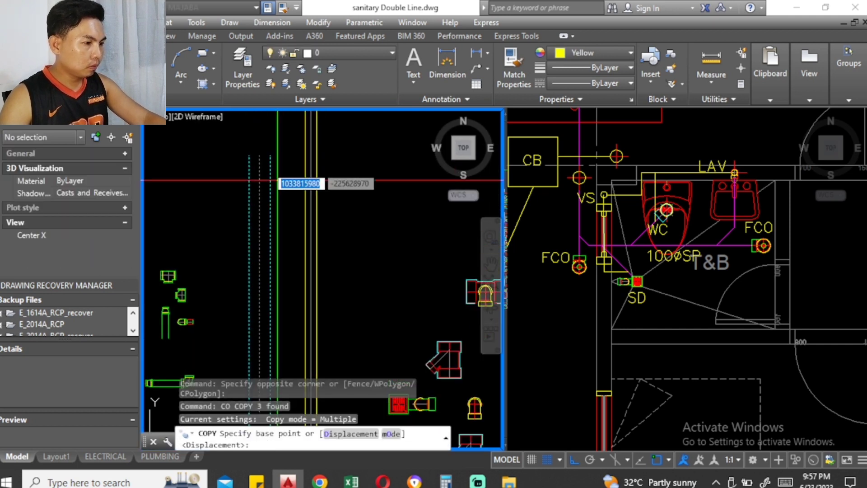
click(259, 156)
scroll(767, 241, up, 5)
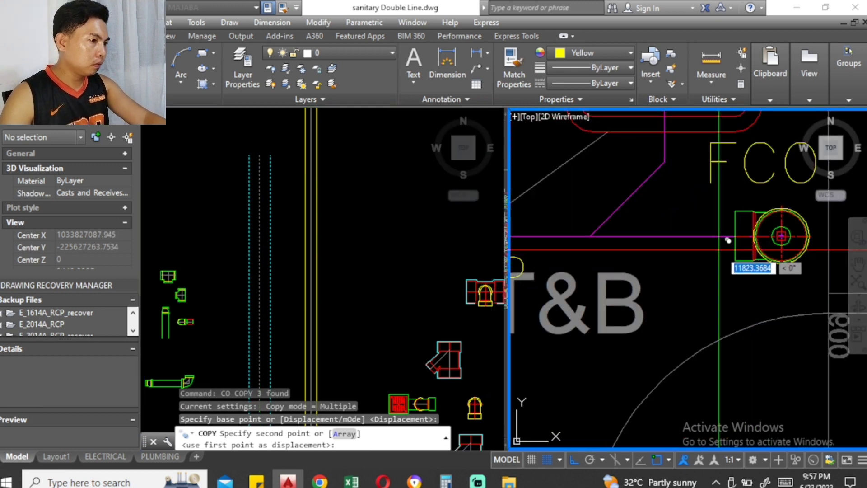
scroll(722, 255, down, 3)
click(717, 239)
key(Escape)
Step: Select the copied pipe lines and start a move, then cancel it
scroll(717, 240, down, 4)
scroll(727, 339, up, 5)
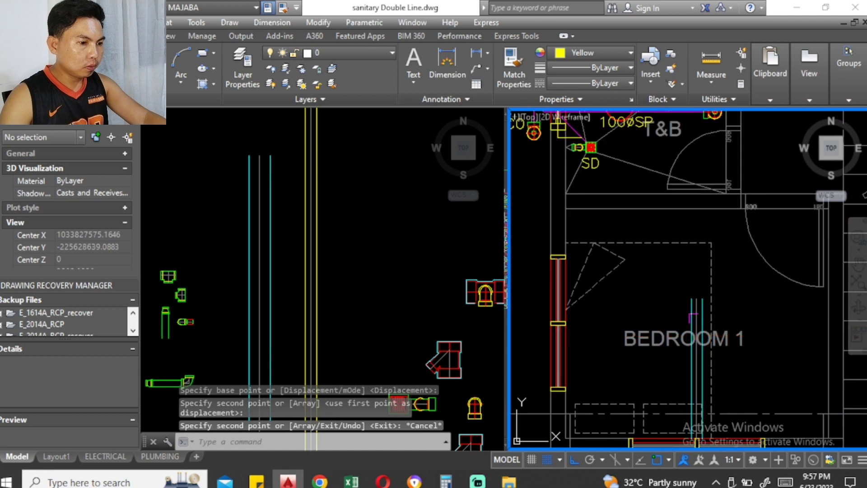
scroll(692, 318, up, 3)
click(706, 309)
click(663, 270)
text(m)
key(Return)
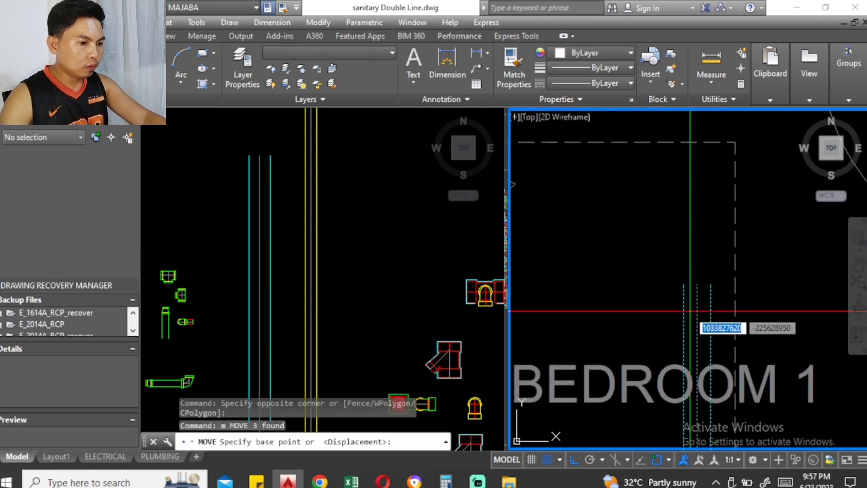
click(710, 310)
scroll(691, 293, down, 3)
scroll(676, 209, up, 4)
key(Escape)
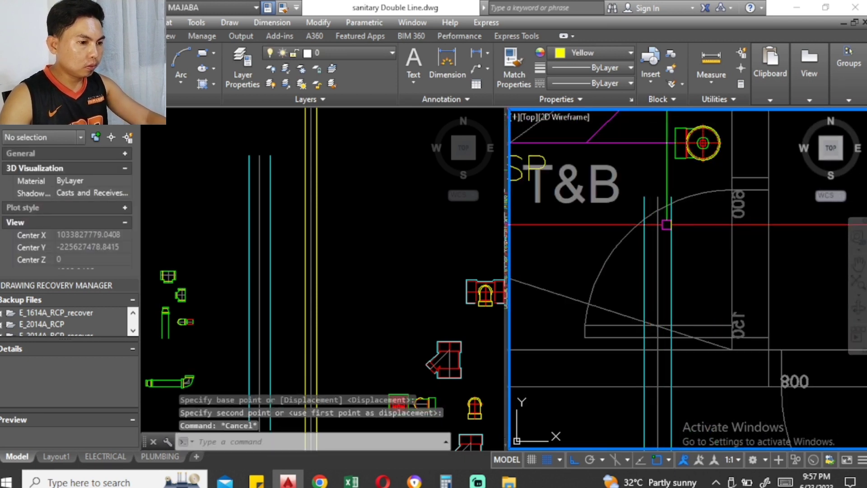
Step: Rotate the three copied pipe lines 270° about a picked pivot point
click(673, 224)
click(639, 244)
text(ro)
key(Return)
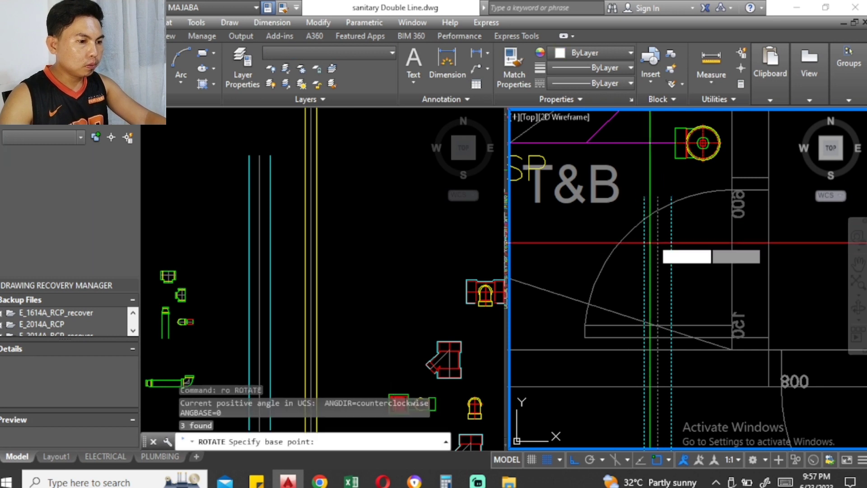
click(659, 190)
scroll(670, 185, up, 3)
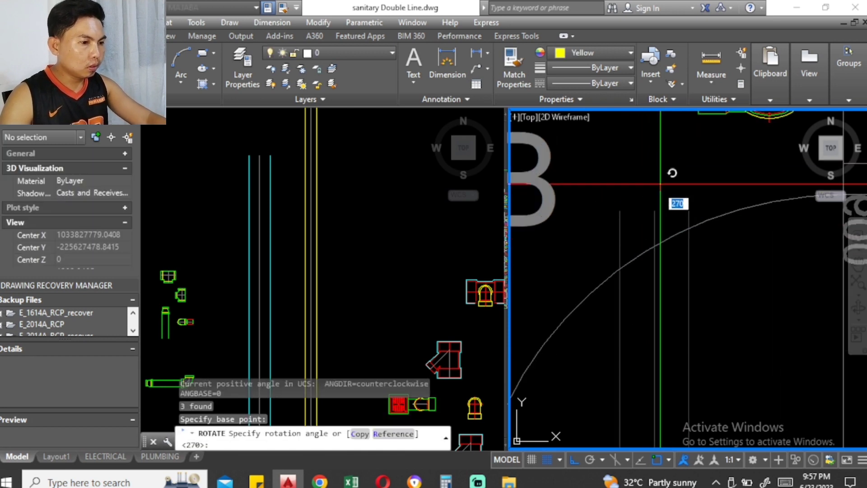
key(Return)
Step: Try moving the rotated lines, then pan to show the WC, FCO and SD
scroll(668, 288, down, 3)
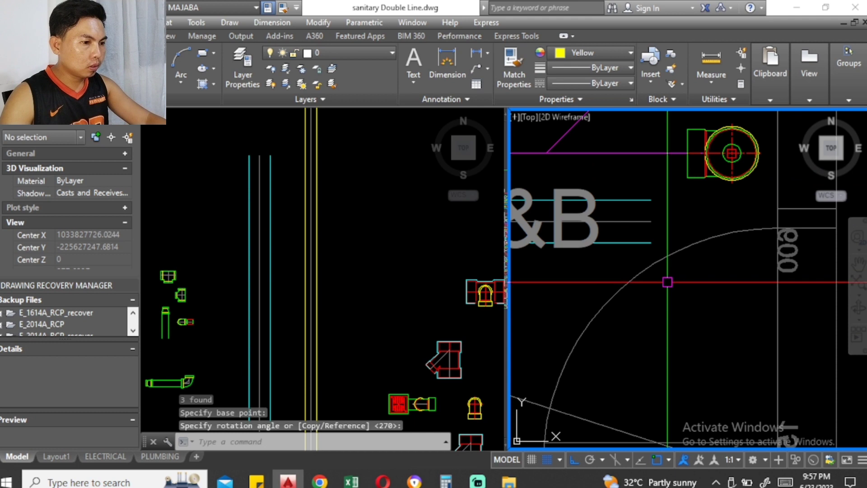
click(668, 289)
click(632, 194)
text(m)
key(Return)
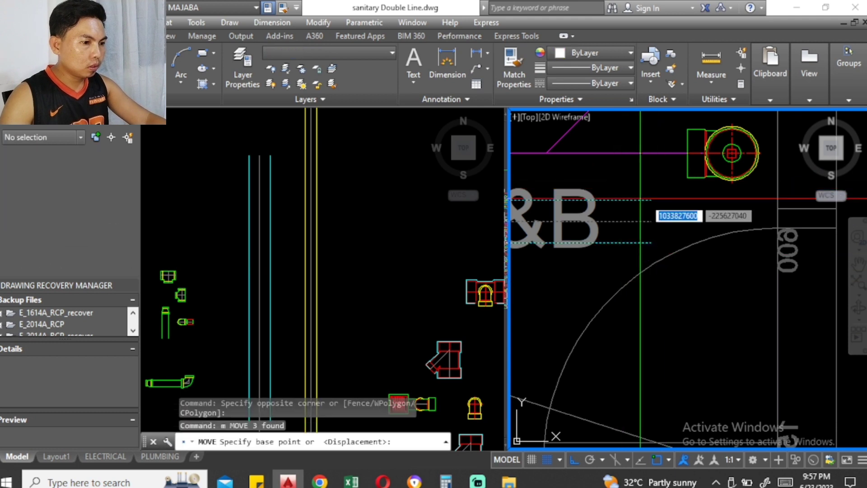
click(675, 208)
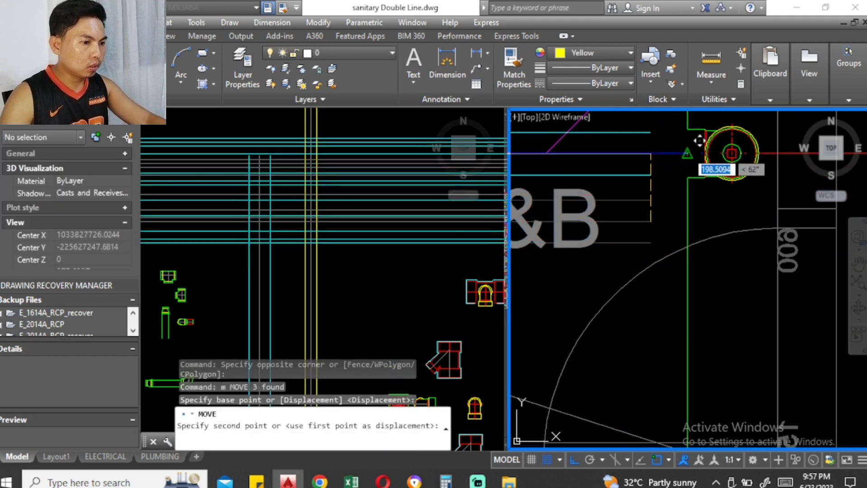
key(Escape)
scroll(712, 183, down, 2)
scroll(711, 184, down, 2)
middle_drag(632, 190, 768, 238)
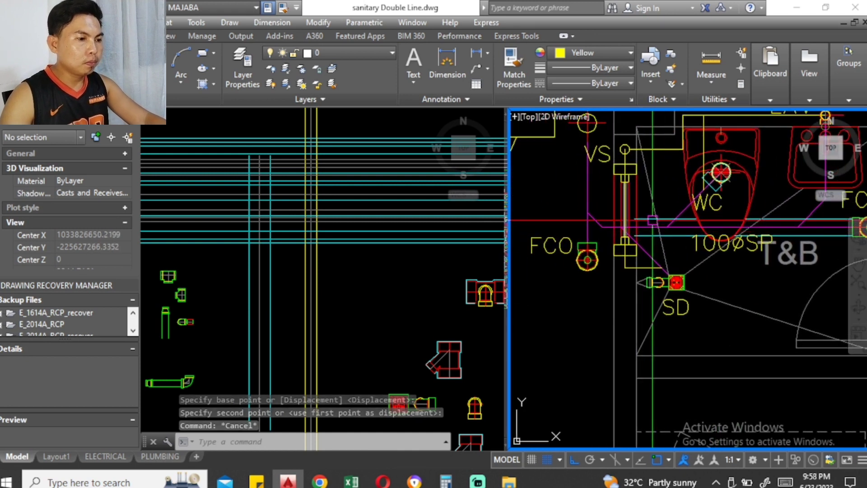
text(s)
key(Return)
key(Escape)
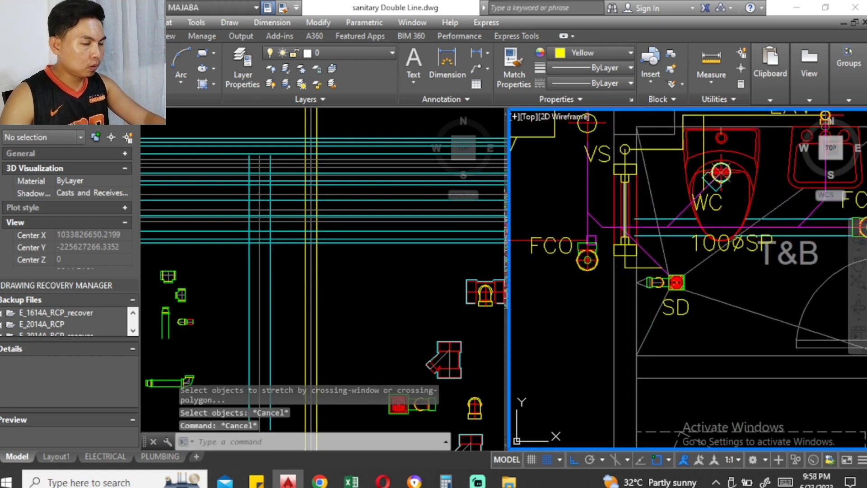
click(261, 300)
click(236, 265)
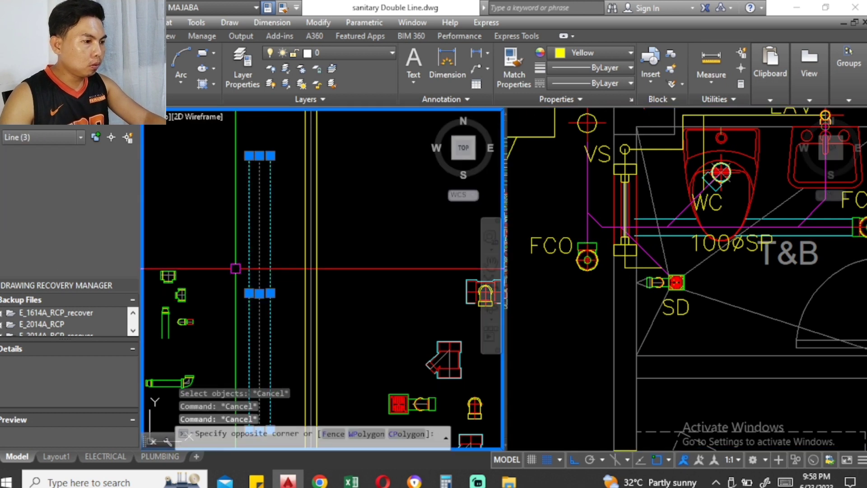
middle_drag(236, 265, 245, 200)
text(co)
key(Return)
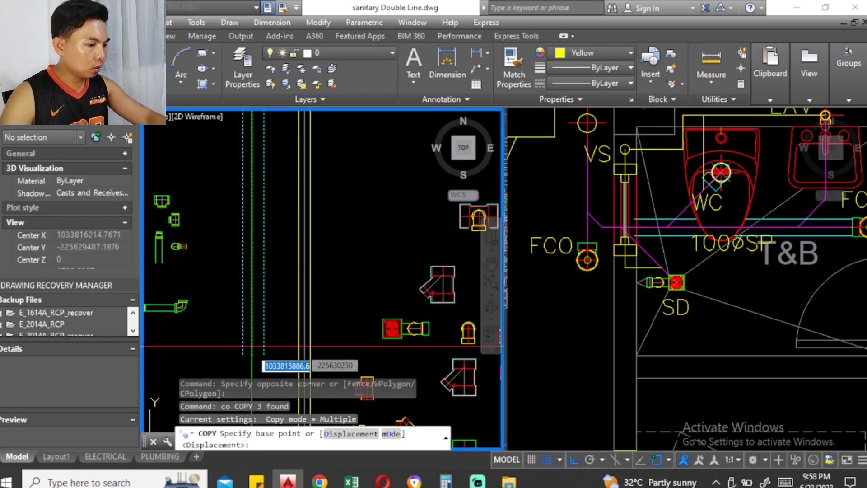
click(261, 350)
click(600, 221)
scroll(571, 248, up, 3)
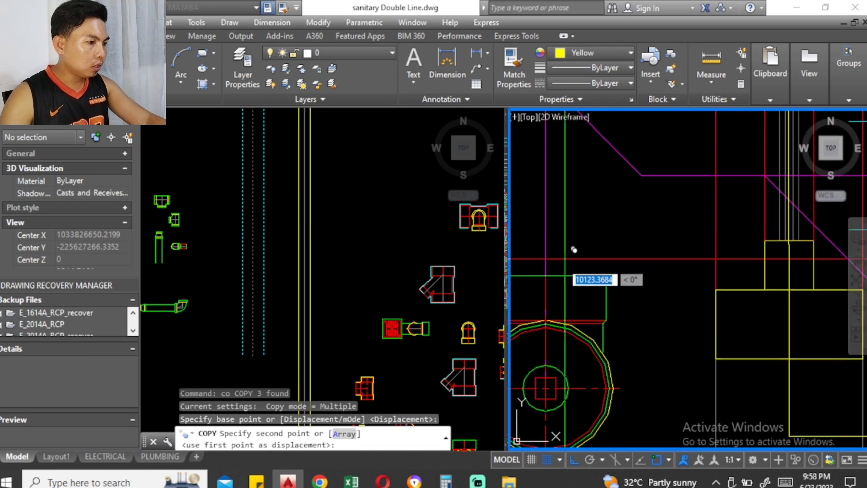
scroll(555, 258, up, 2)
key(Escape)
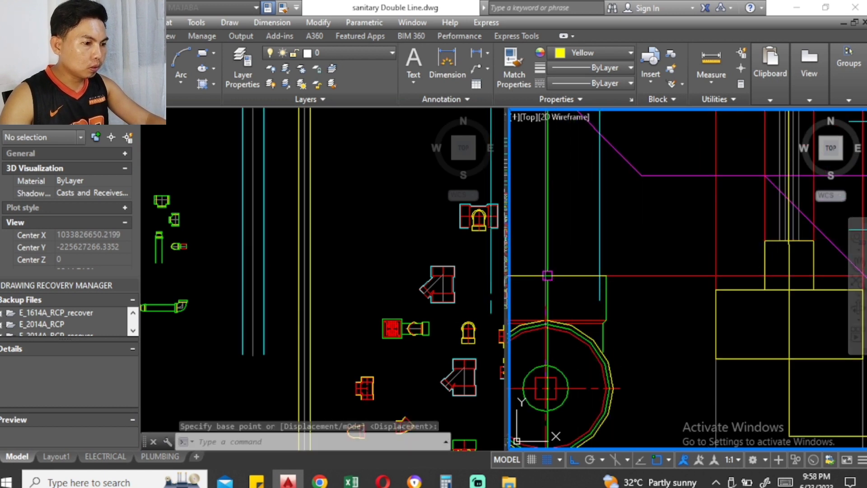
scroll(587, 279, down, 4)
text(m)
key(Return)
text(p)
key(Return)
key(Return)
scroll(597, 280, up, 4)
key(Escape)
text(tr)
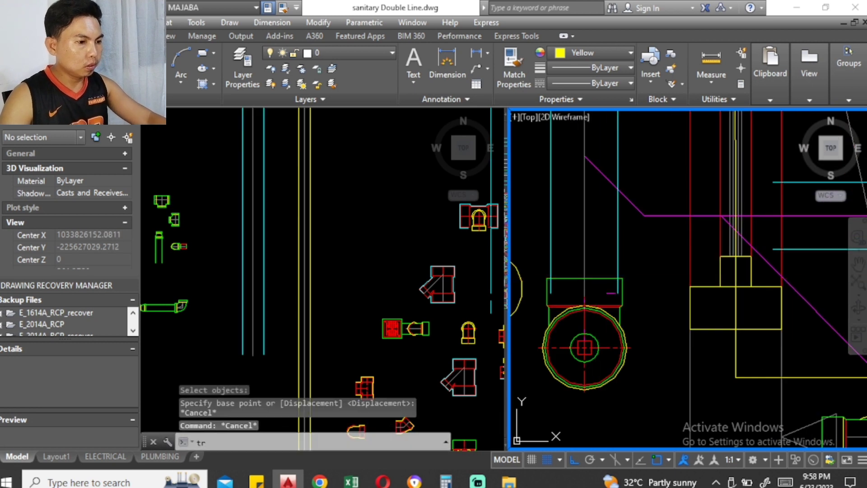
key(Return)
scroll(614, 288, up, 2)
scroll(604, 283, down, 4)
scroll(578, 285, up, 2)
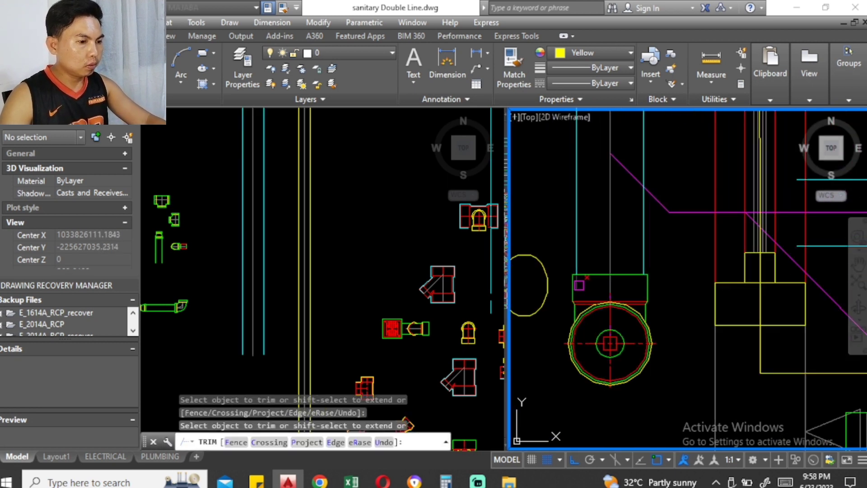
key(Escape)
scroll(587, 293, down, 3)
scroll(587, 293, down, 1)
scroll(584, 289, down, 1)
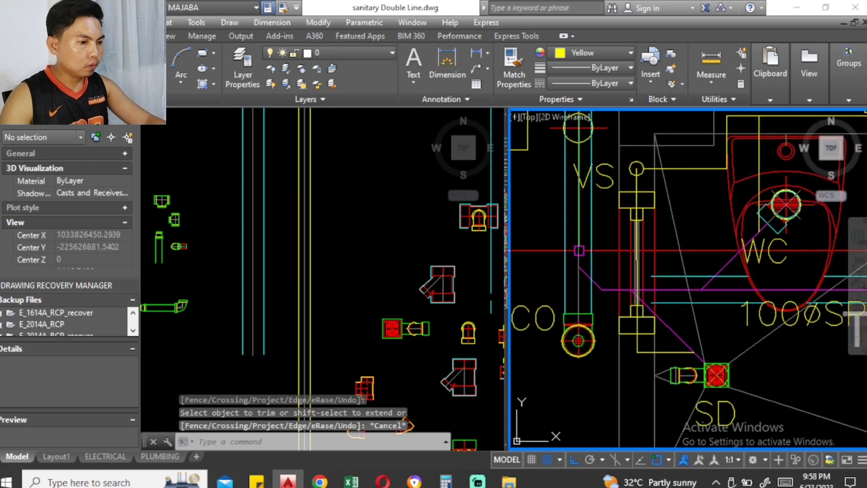
scroll(585, 289, down, 1)
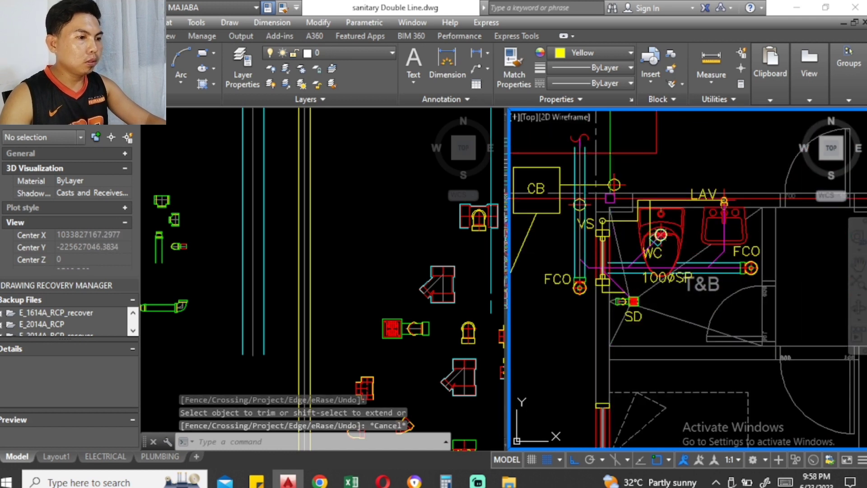
Step: Zoom into the fittings area and try window-selecting the three pipe lines
scroll(598, 269, up, 2)
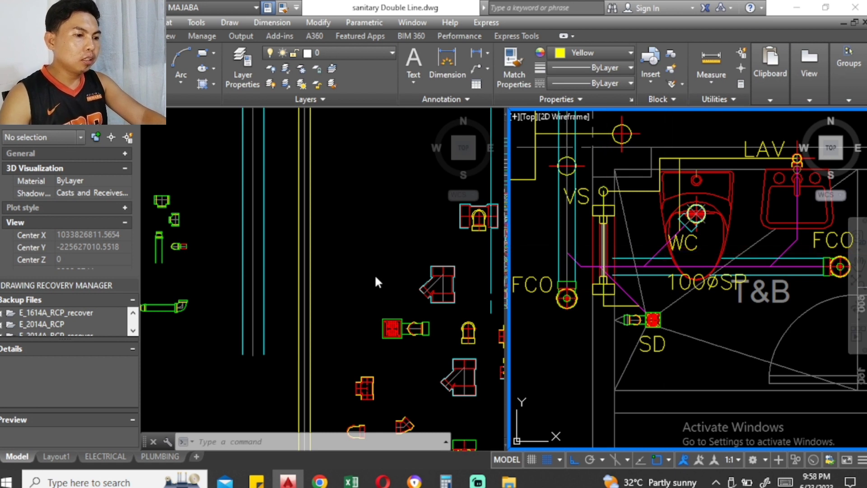
click(355, 239)
scroll(355, 240, down, 1)
scroll(343, 246, down, 1)
scroll(316, 262, down, 3)
scroll(307, 266, down, 1)
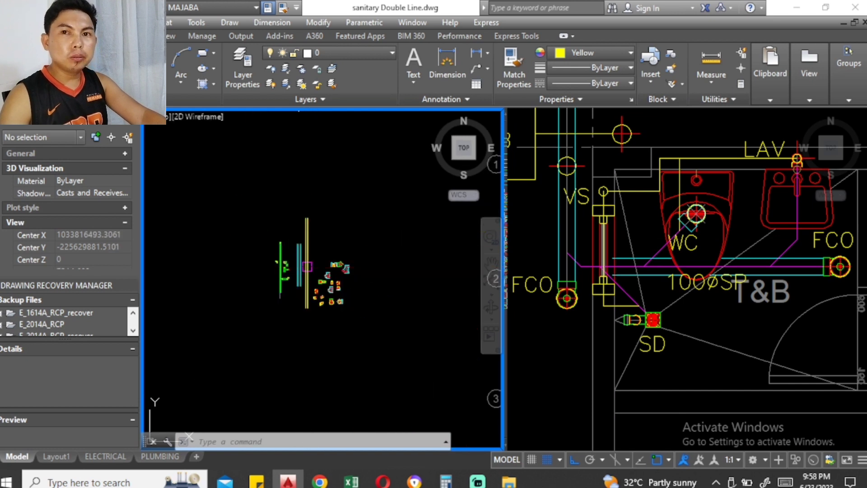
scroll(303, 270, up, 4)
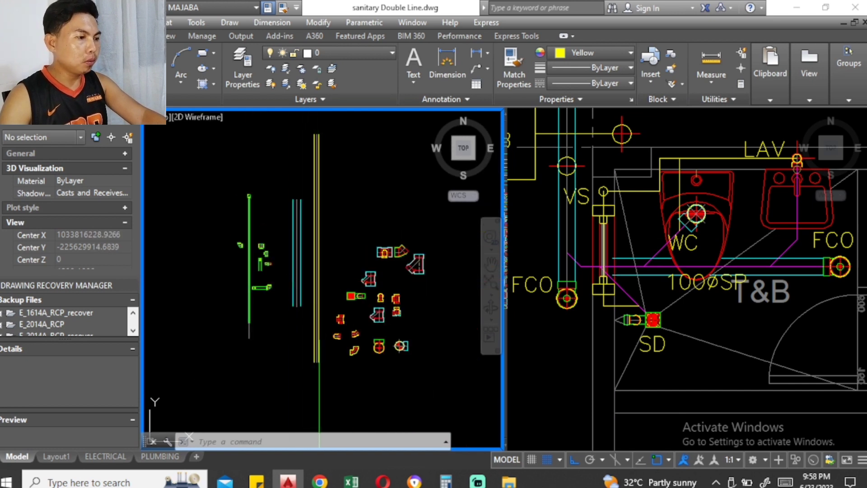
scroll(319, 361, up, 2)
click(316, 357)
key(Escape)
click(312, 271)
click(293, 339)
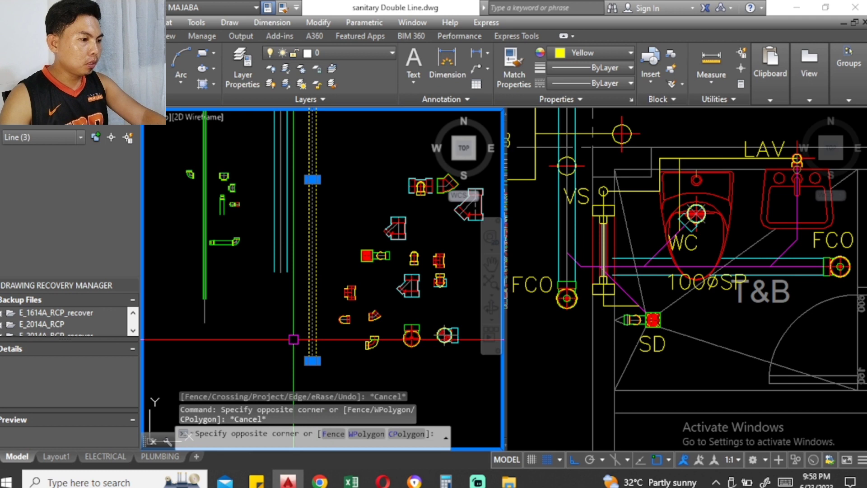
key(Escape)
key(Escape)
Step: Stretch the ends of the three dashed pipe lines upward to lengthen them
text(s)
key(Return)
click(346, 363)
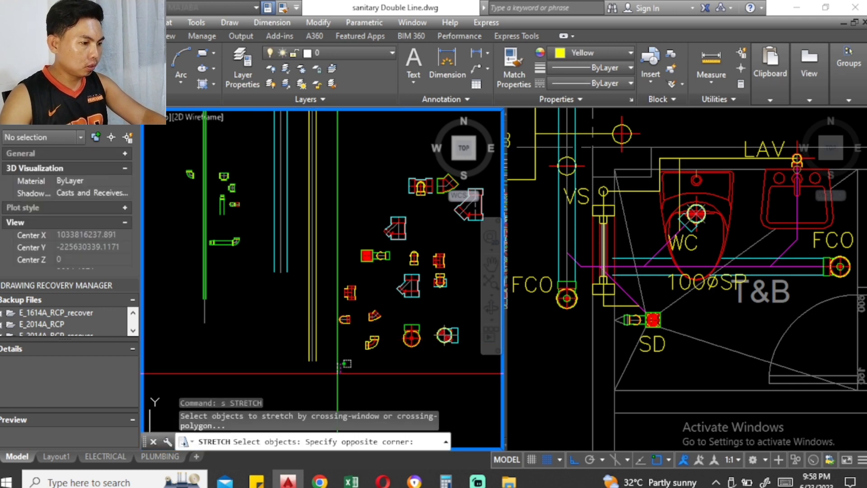
click(307, 352)
key(Return)
click(329, 368)
scroll(329, 260, down, 3)
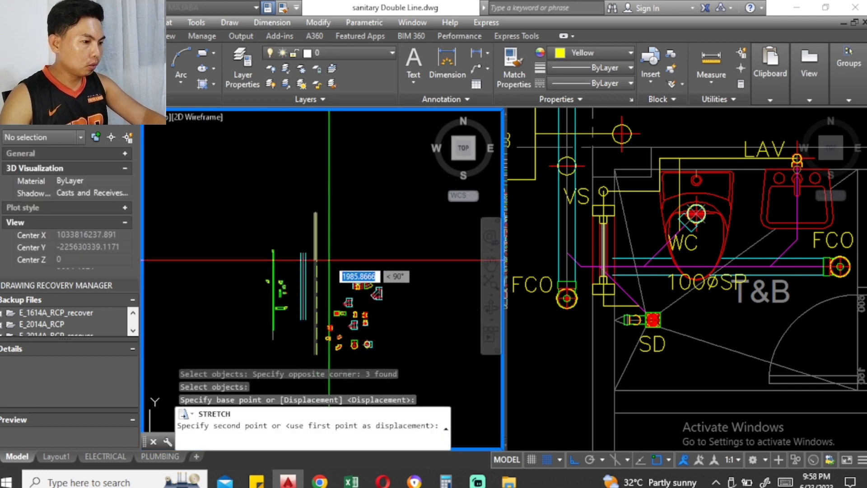
click(328, 260)
scroll(332, 251, up, 3)
Step: Select the three yellow pipe lines and begin copying them with CO
click(251, 209)
text(co)
key(Return)
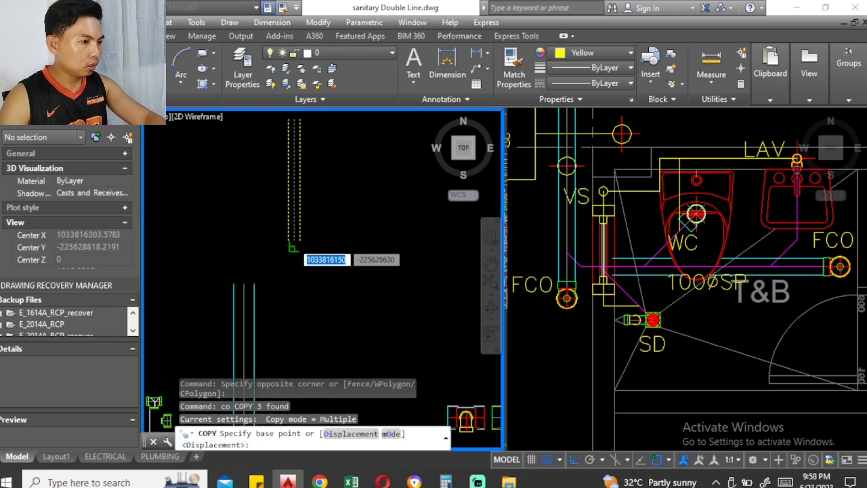
Step: Place a copy of the three yellow lines beside the SD drain in the floor plan
click(293, 247)
click(716, 268)
scroll(641, 325, up, 3)
scroll(659, 316, up, 3)
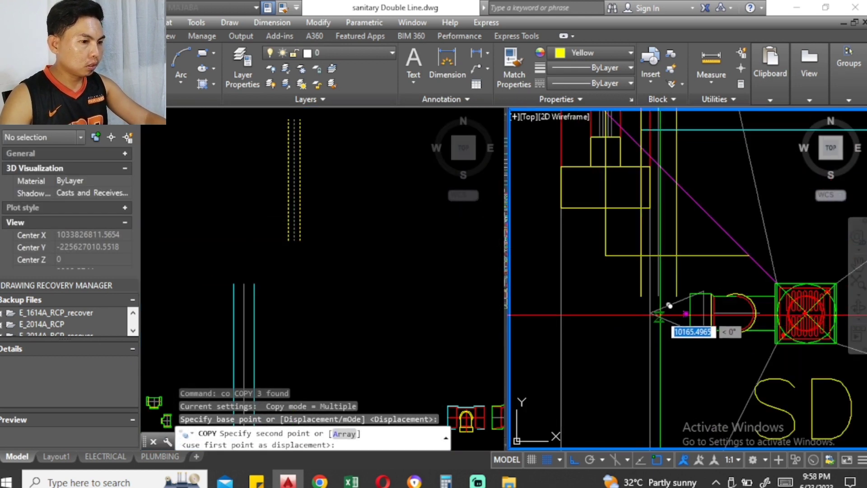
click(686, 294)
key(Escape)
Step: Rotate the copied yellow lines to run horizontally
click(691, 275)
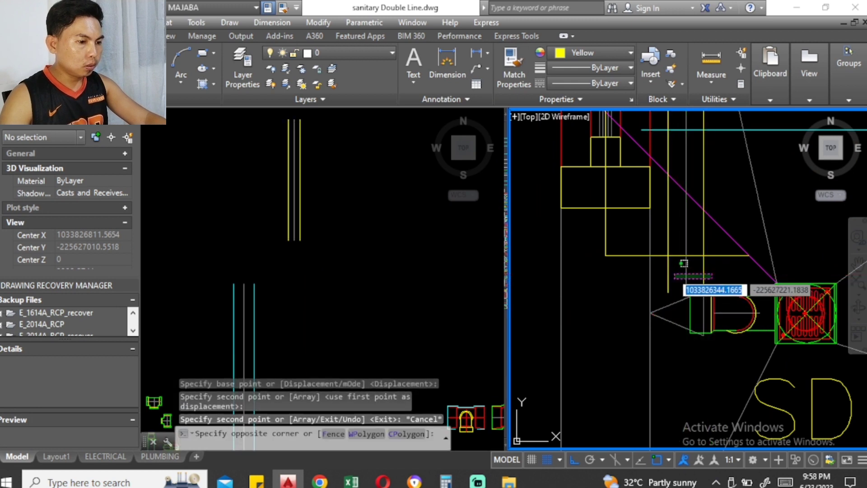
text(ro)
key(Return)
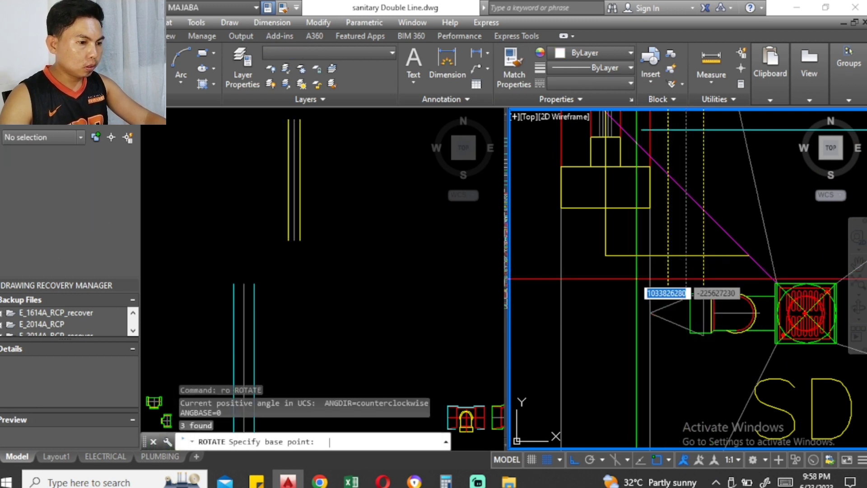
click(686, 278)
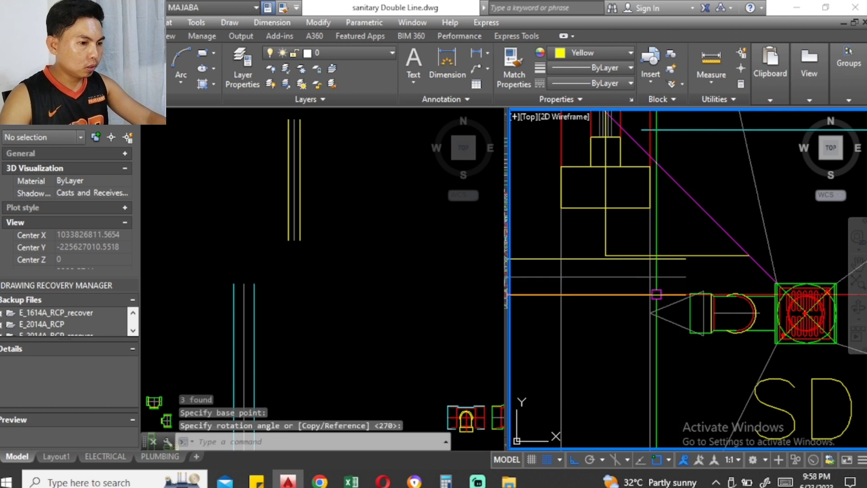
click(654, 293)
Step: Move the horizontal pipe lines into line with the SD drain fitting
text(m)
key(Return)
key(Return)
key(Return)
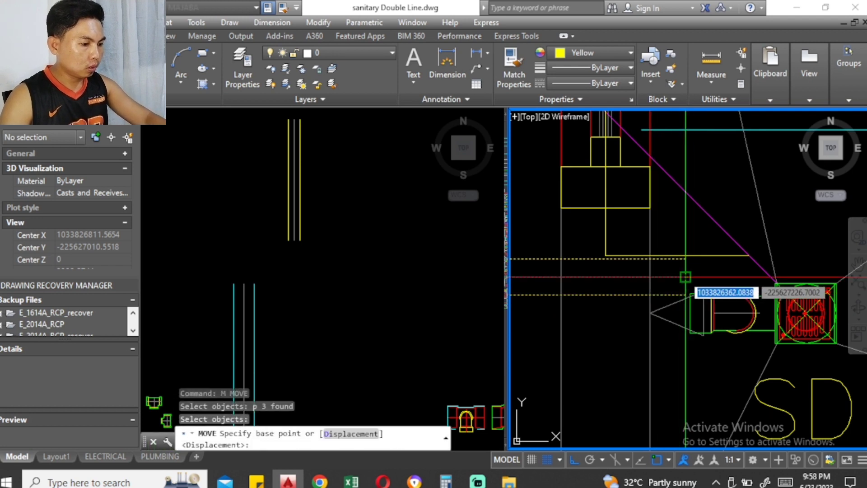
click(686, 277)
click(691, 311)
scroll(698, 258, down, 3)
key(Escape)
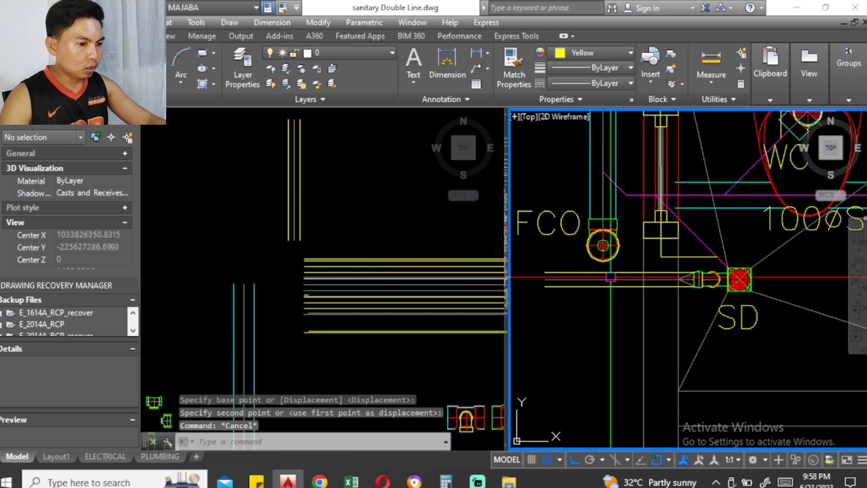
key(Escape)
Step: Window-select three pipe lines in the floor plan, then return to the fittings view
scroll(605, 294, down, 1)
scroll(605, 293, down, 2)
scroll(605, 294, down, 2)
scroll(608, 292, up, 4)
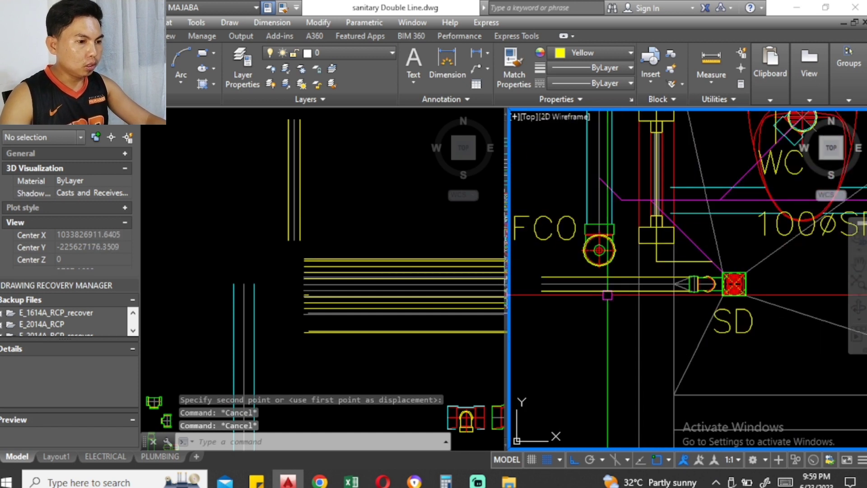
click(695, 299)
click(545, 274)
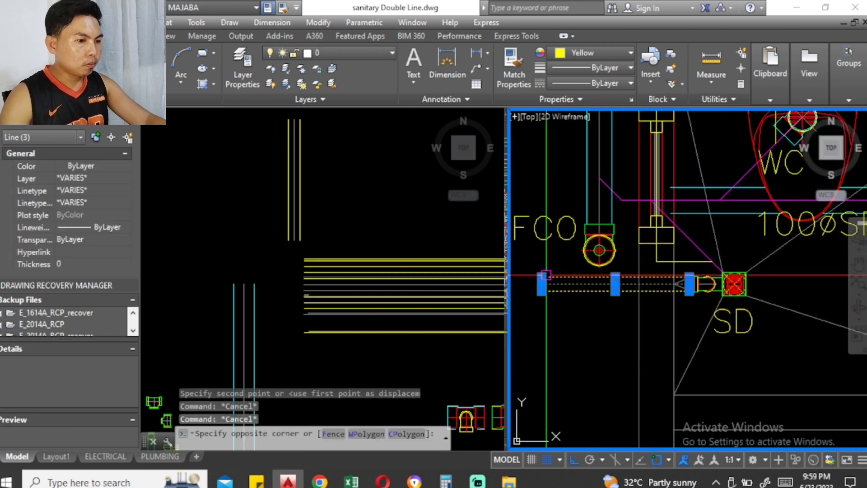
click(376, 244)
Step: Copy the selected three pipe lines to a fixture in the floor plan
text(co)
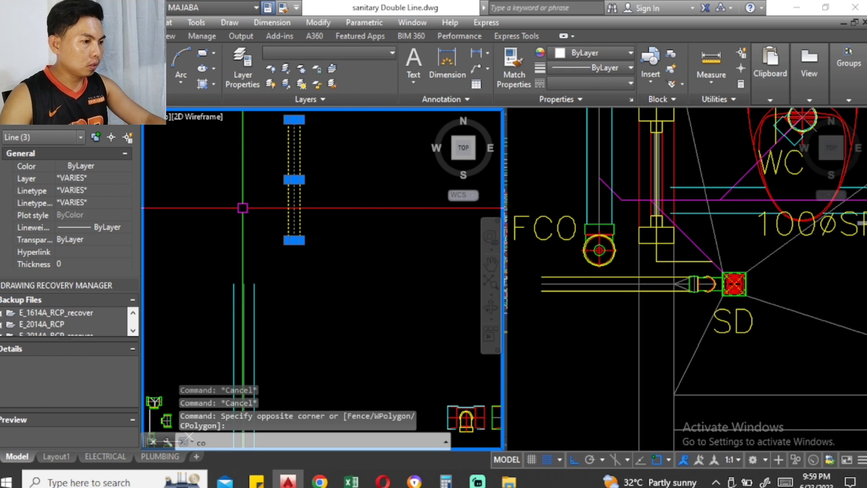
key(Return)
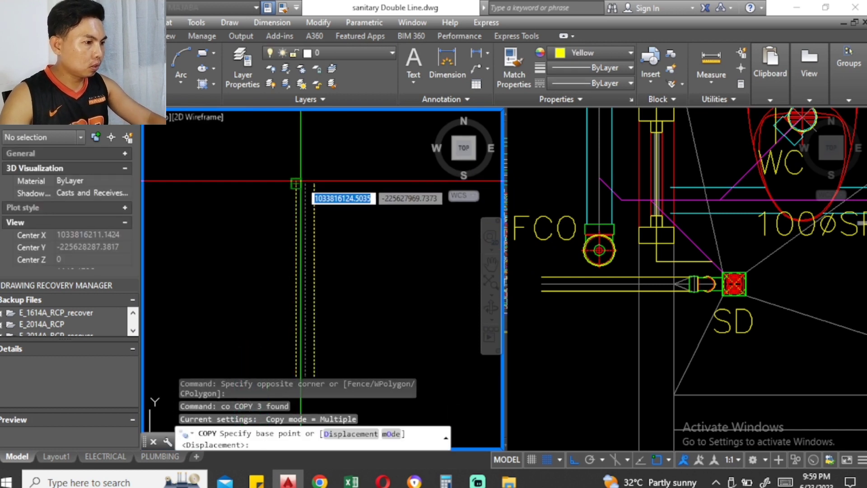
click(298, 186)
scroll(287, 187, down, 3)
click(659, 186)
scroll(668, 177, down, 3)
scroll(664, 158, up, 2)
scroll(664, 144, up, 2)
scroll(659, 129, up, 3)
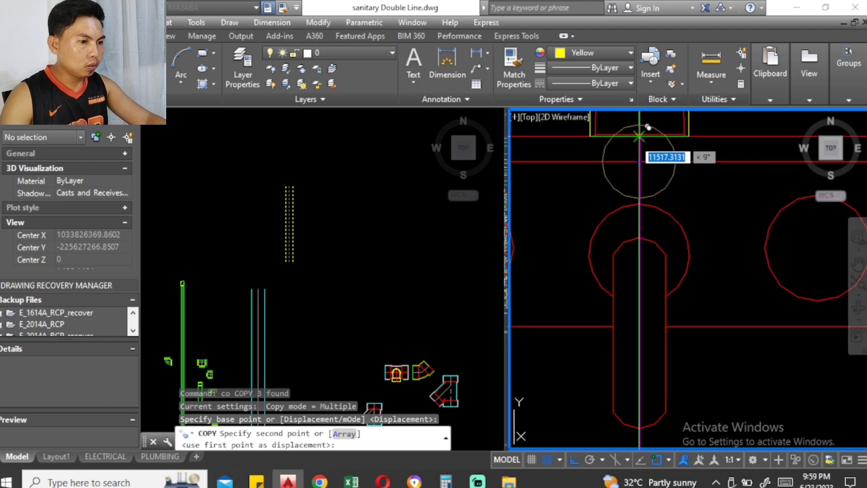
click(659, 129)
key(Escape)
Step: Window-select the three cyan pipe lines in the fittings view
scroll(659, 128, down, 2)
scroll(659, 129, down, 1)
scroll(670, 196, down, 1)
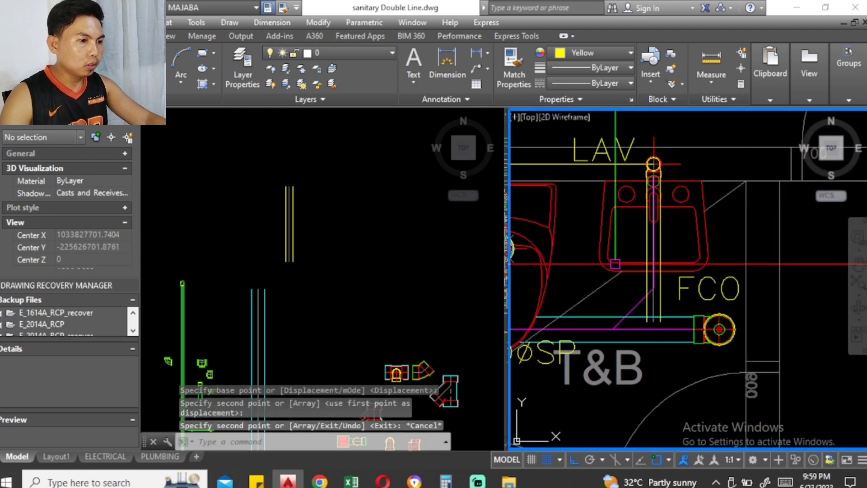
scroll(666, 217, down, 2)
scroll(661, 235, down, 1)
scroll(657, 255, up, 1)
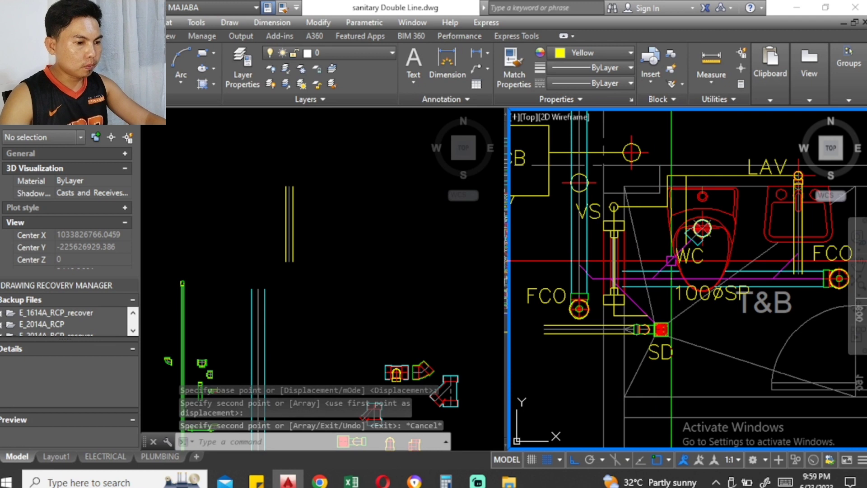
click(333, 294)
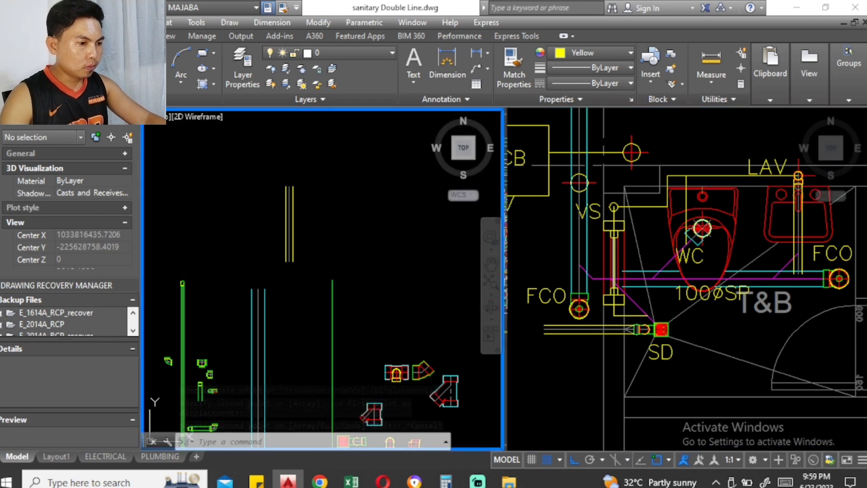
scroll(332, 272, down, 1)
click(305, 313)
click(273, 316)
scroll(306, 312, up, 1)
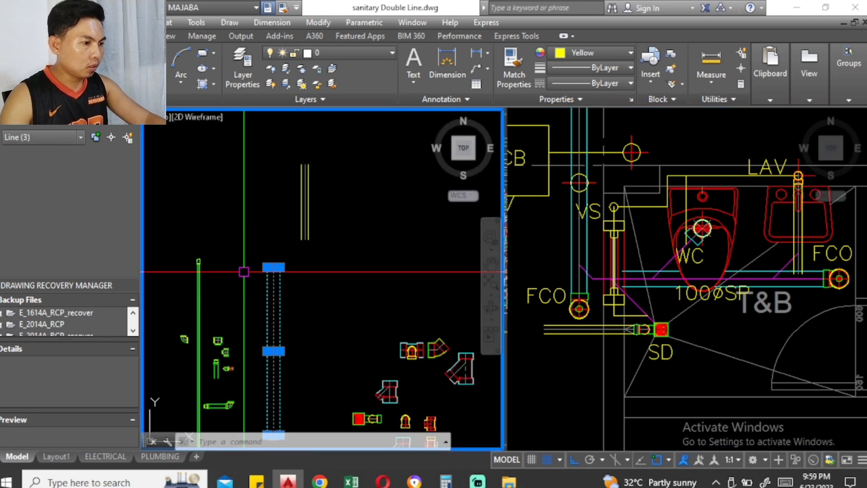
Step: Place a copy of the cyan lines at the WC outlet circle and select the copies
text(co)
key(Return)
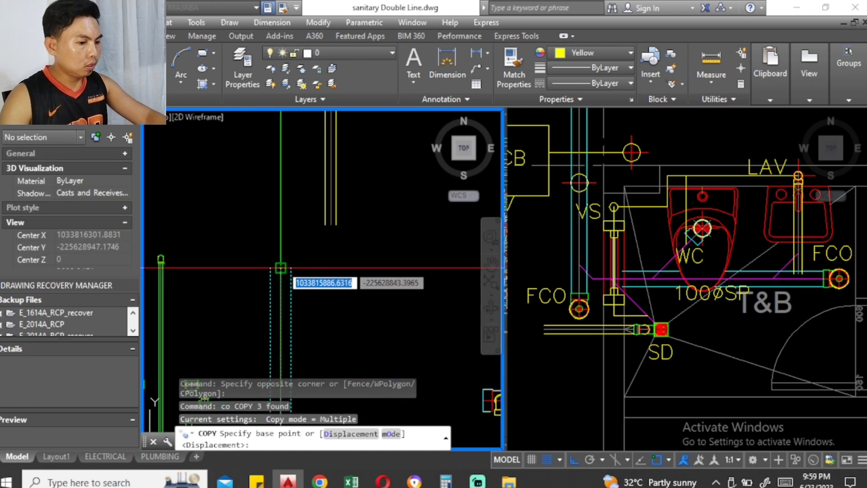
click(280, 269)
click(659, 245)
scroll(713, 244, up, 2)
scroll(714, 246, up, 4)
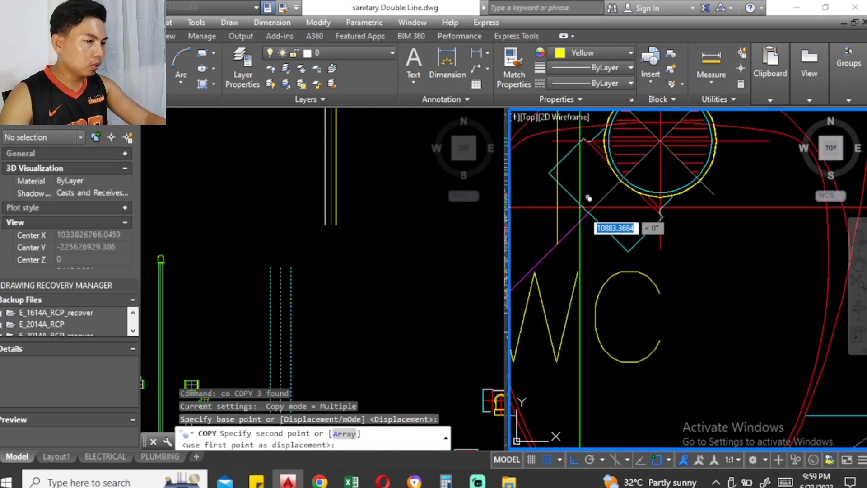
click(597, 203)
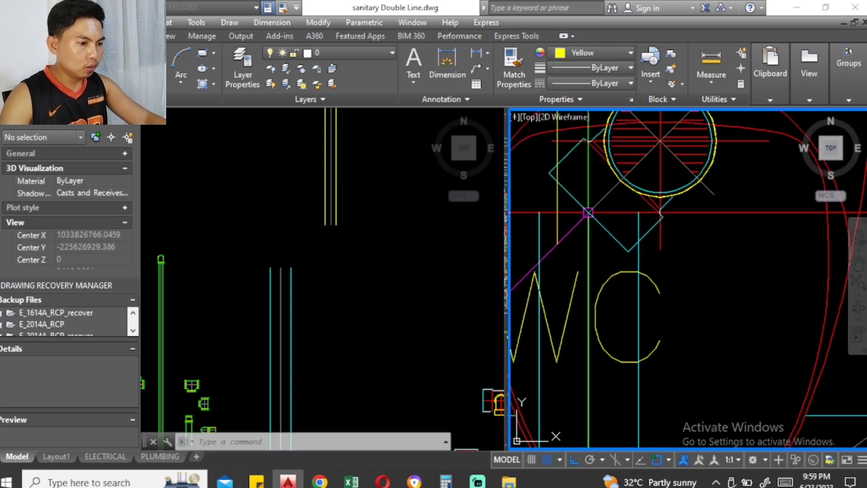
scroll(598, 203, down, 3)
key(Escape)
scroll(597, 285, up, 2)
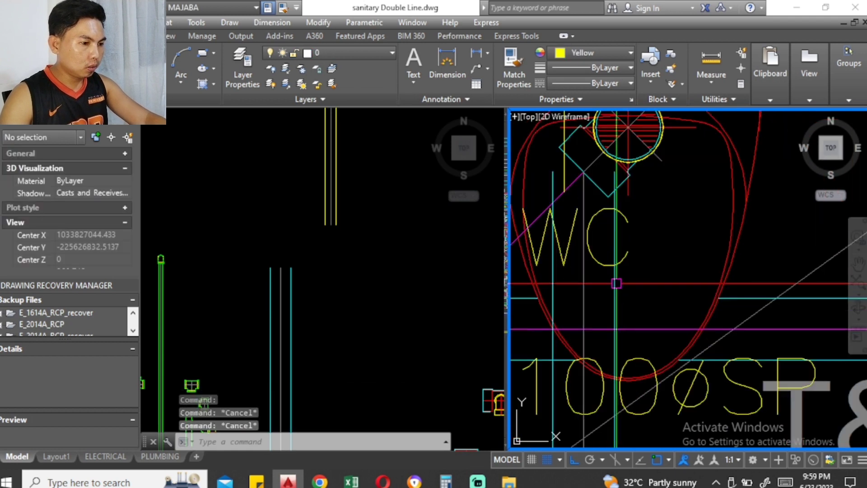
click(632, 293)
click(546, 289)
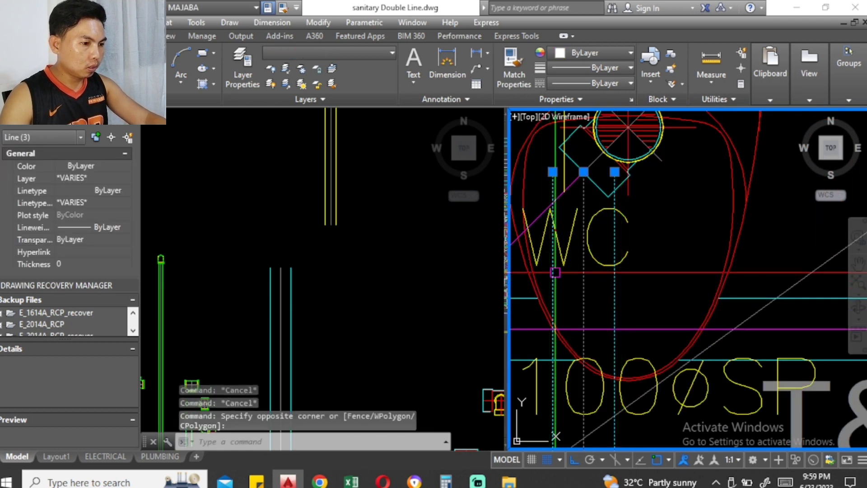
Step: Try rotating the lines diagonally toward the SD, then undo that rotation
text(ro)
key(Return)
middle_drag(618, 217, 671, 251)
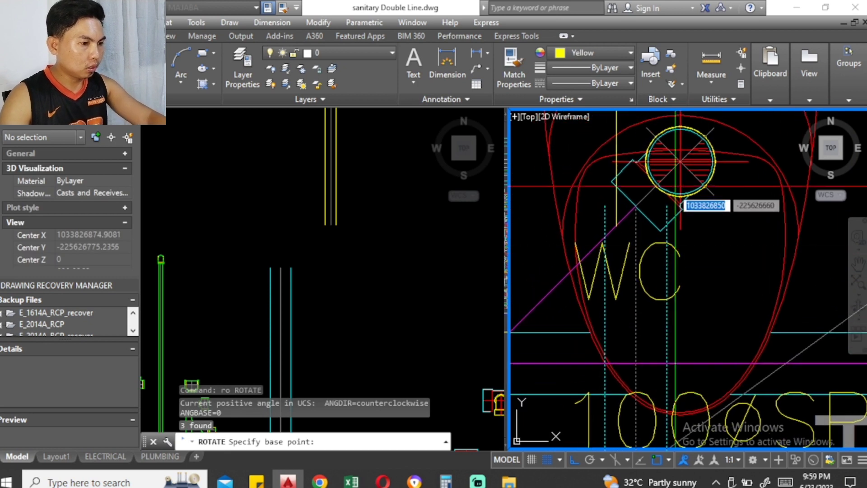
click(637, 205)
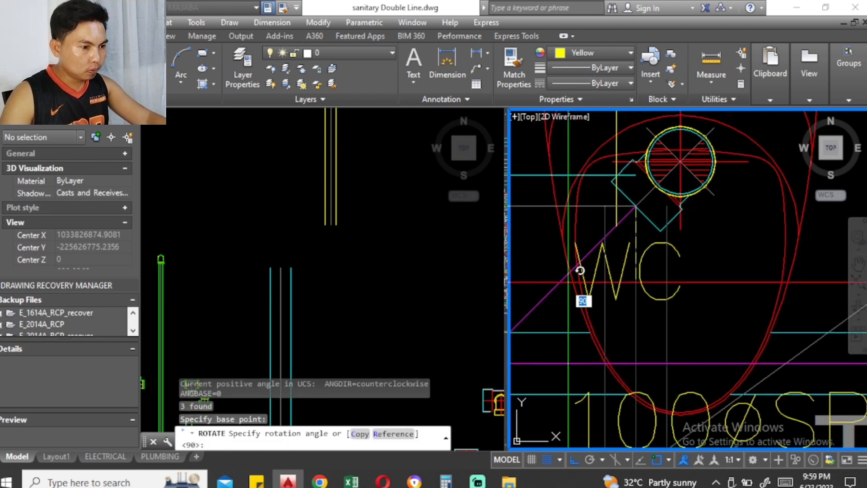
middle_drag(563, 288, 687, 286)
scroll(681, 262, down, 2)
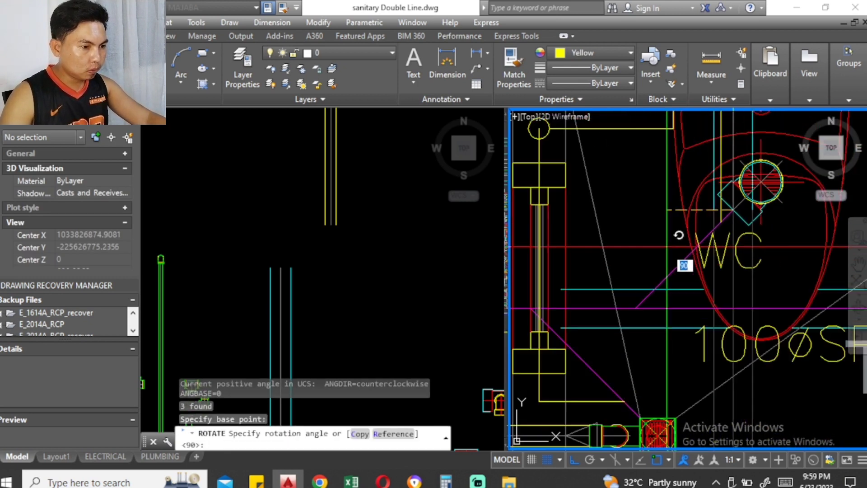
click(674, 270)
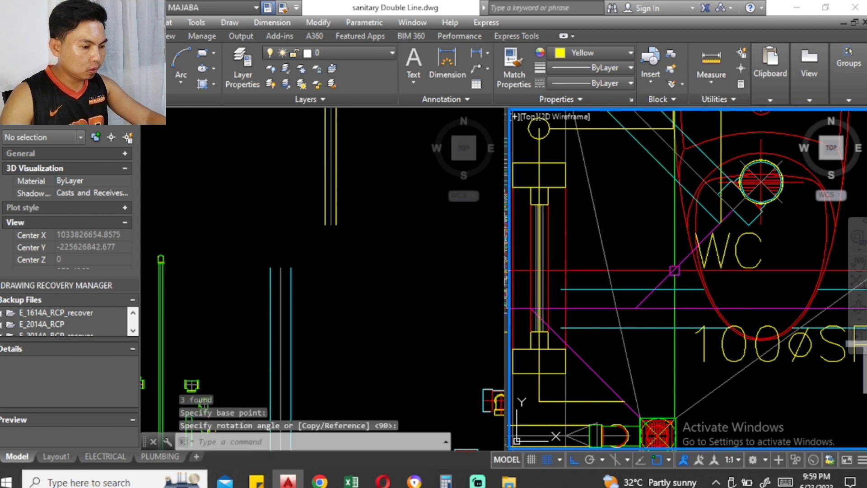
text(u)
key(Return)
Step: Reselect the three cyan pipe lines near the WC
scroll(677, 271, down, 1)
scroll(641, 271, up, 1)
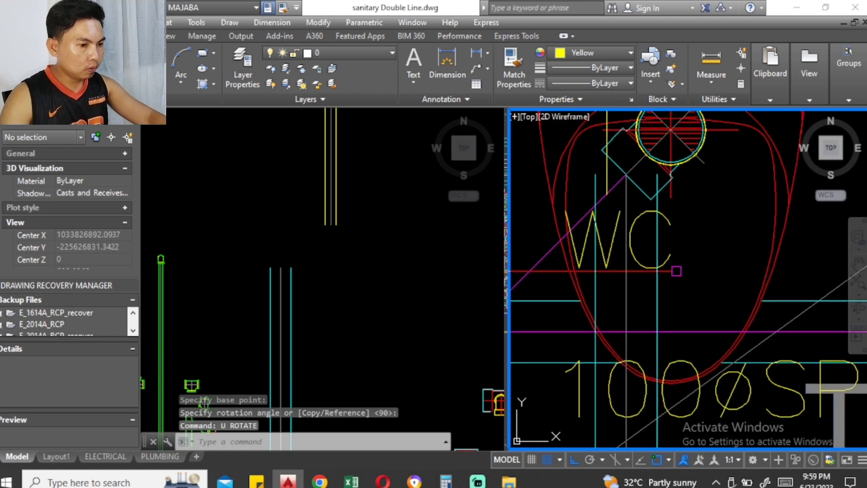
click(657, 271)
click(629, 285)
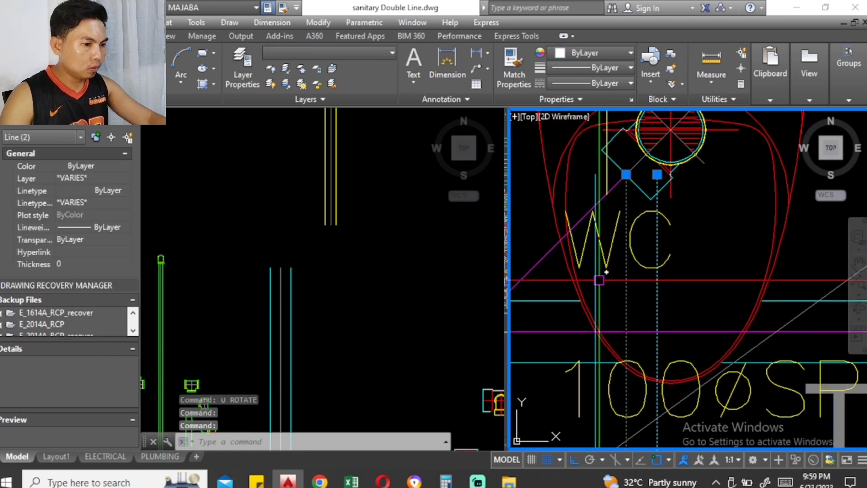
click(676, 287)
click(595, 275)
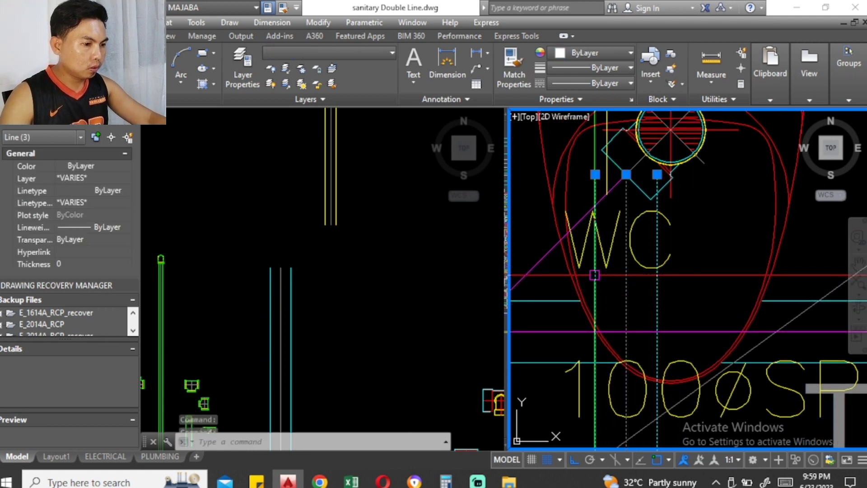
Step: Rotate the three lines diagonally using the Reference angle option at the WC outlet
text(ro)
key(Return)
scroll(609, 274, down, 2)
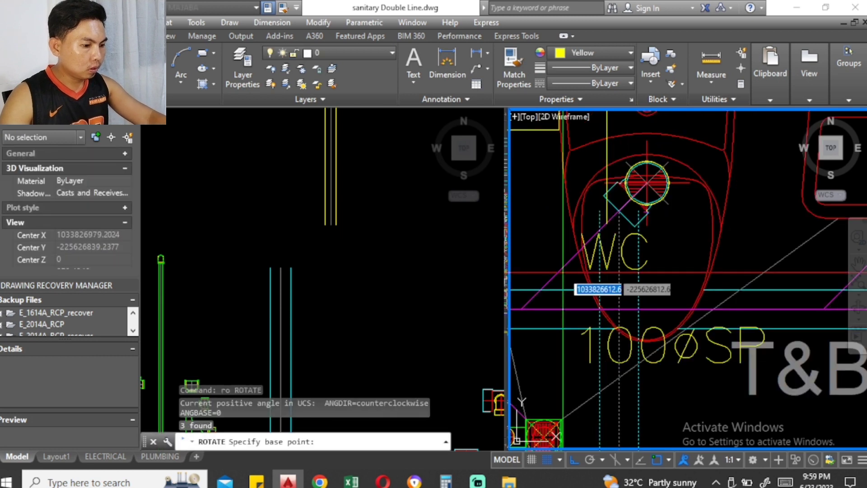
click(583, 271)
text(r)
key(Return)
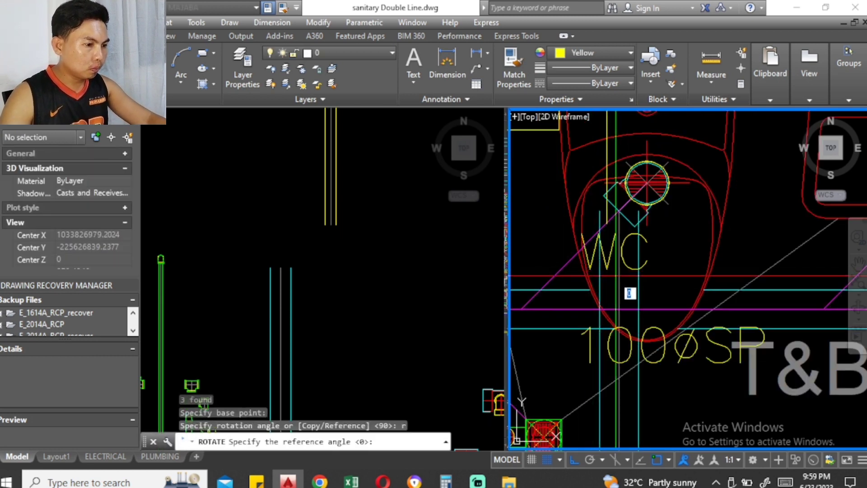
click(630, 295)
click(631, 200)
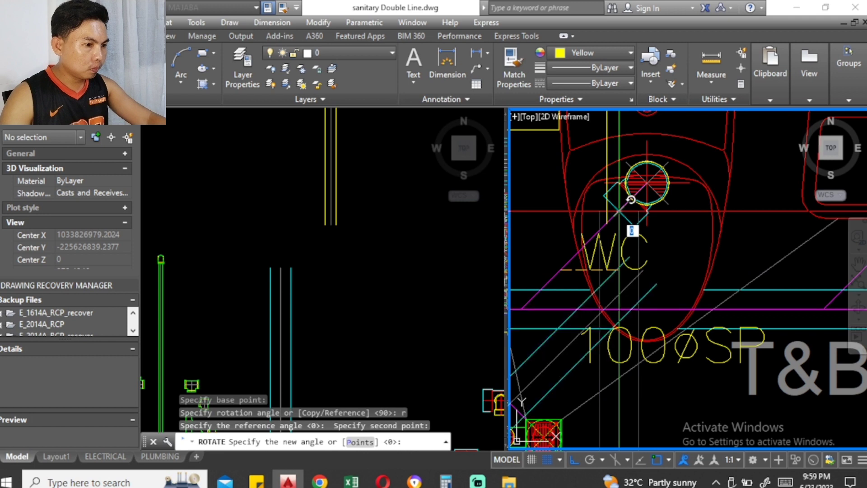
click(622, 239)
Step: Move the rotated lines, via Previous selection, onto the WC outlet fitting
text(m)
key(Return)
text(p)
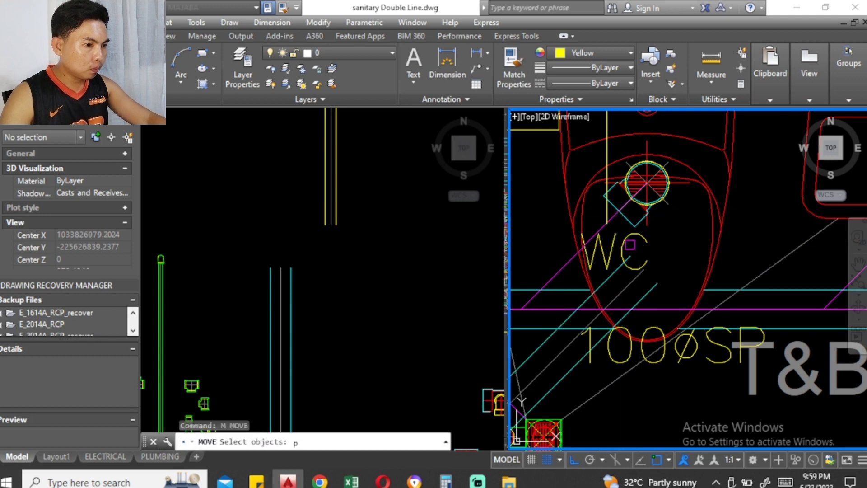
key(Return)
key(Return)
scroll(630, 244, up, 2)
click(605, 271)
scroll(616, 169, down, 2)
click(632, 176)
scroll(643, 179, down, 5)
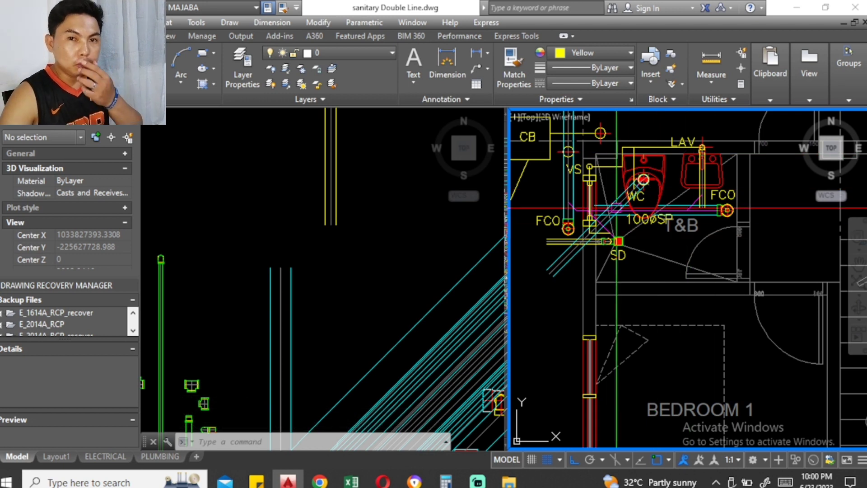
Step: Zoom and pan the plan to inspect the WC pipe run around LAV and FCO
scroll(579, 200, up, 2)
scroll(580, 201, up, 2)
scroll(569, 289, down, 2)
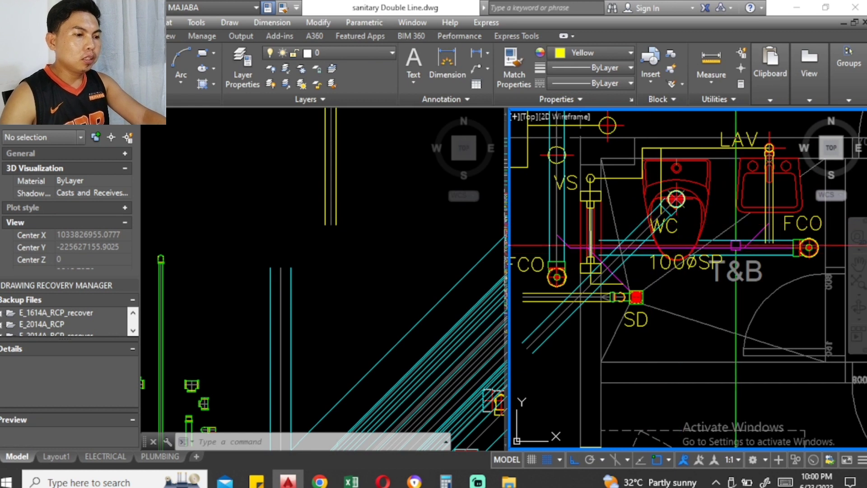
mouse_move(720, 229)
middle_down()
mouse_move(657, 244)
mouse_move(689, 253)
middle_up()
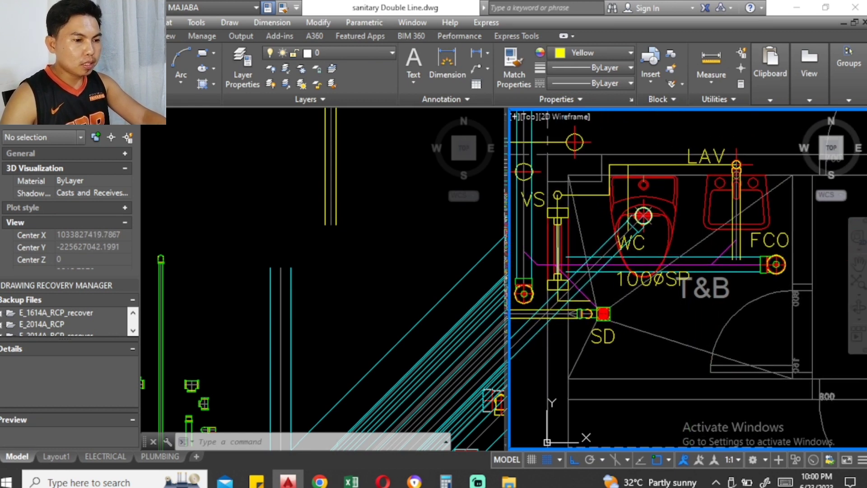
scroll(692, 251, down, 1)
scroll(692, 251, up, 3)
mouse_move(682, 172)
middle_down()
mouse_move(645, 189)
mouse_move(695, 210)
middle_up()
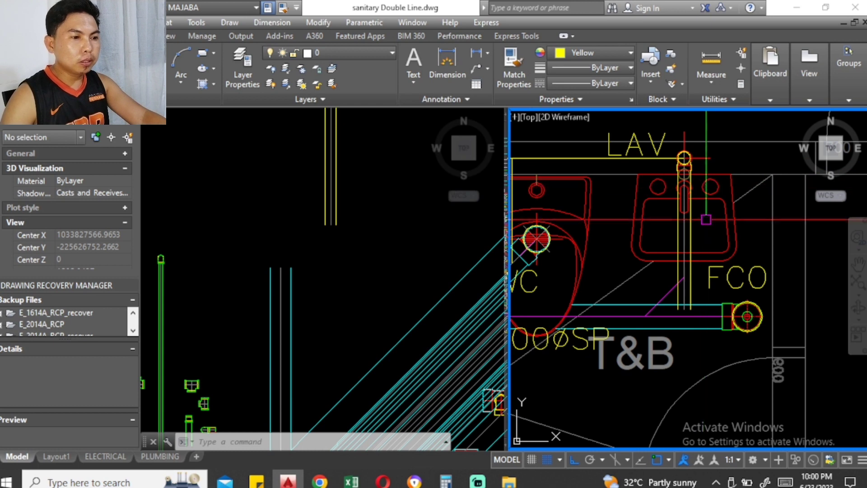
mouse_move(695, 253)
middle_down()
mouse_move(702, 196)
mouse_move(706, 223)
middle_up()
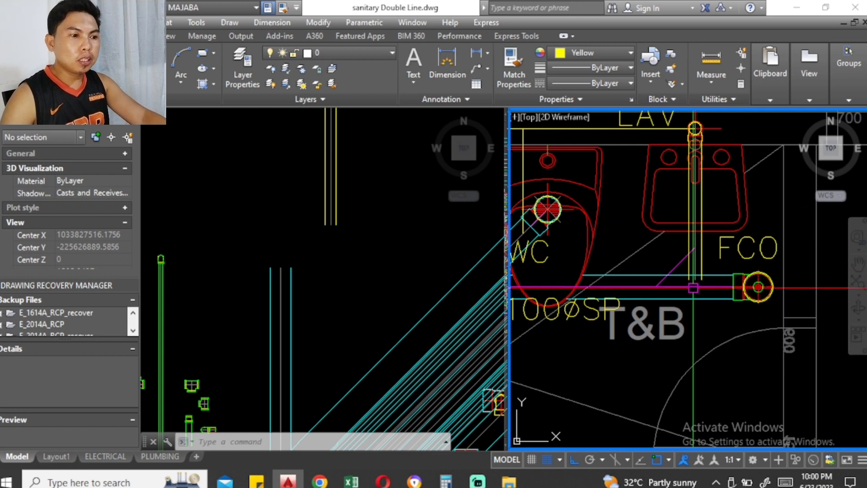
Step: Bring the pipe fitting blocks into view in the left viewport
click(305, 283)
scroll(310, 232, down, 5)
scroll(397, 294, up, 2)
Step: Copy the wye fitting block from the fitting collection to the FCO pipe end
scroll(377, 324, up, 2)
middle_drag(377, 324, 347, 308)
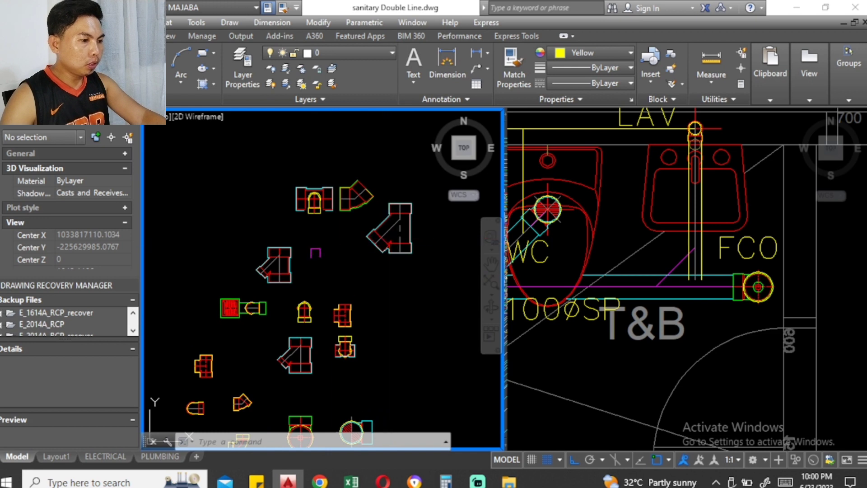
click(289, 267)
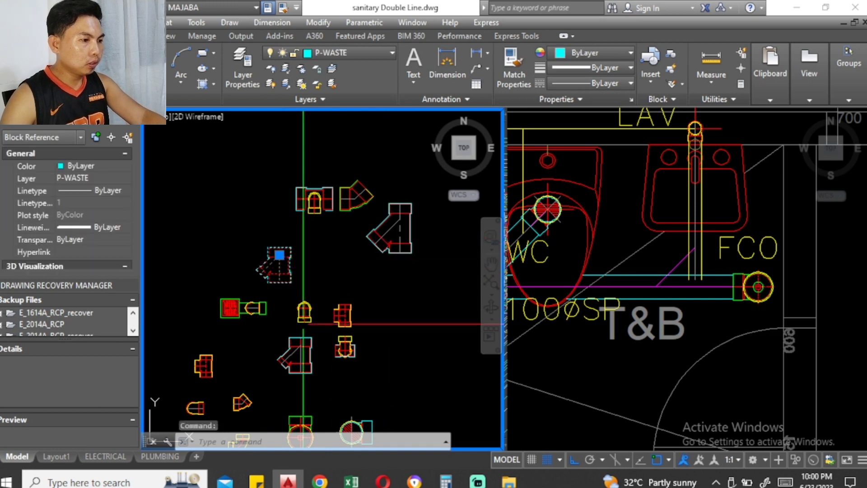
text(co)
key(Return)
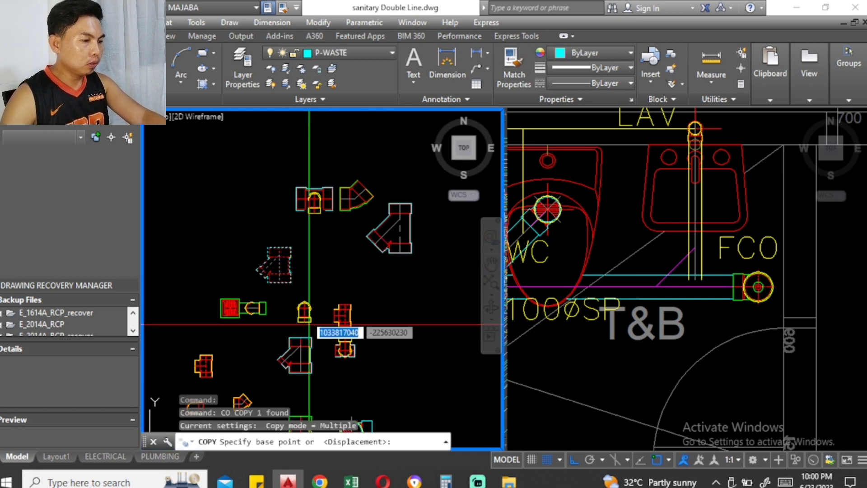
click(279, 282)
click(711, 260)
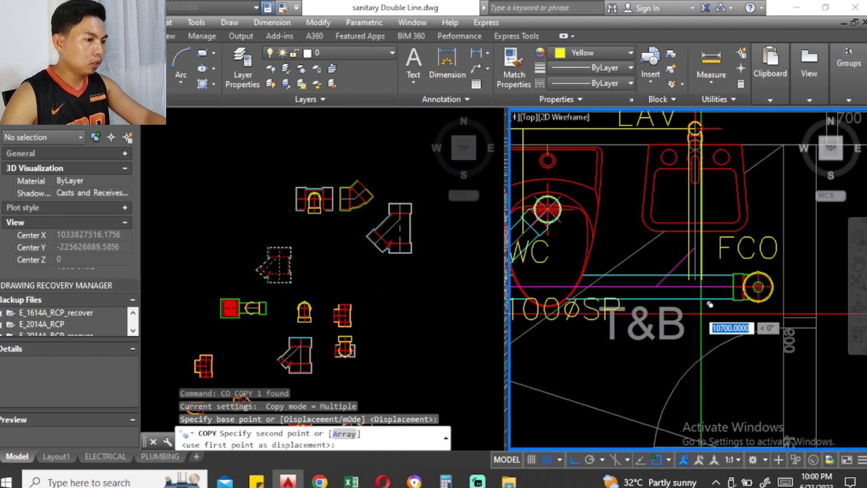
click(705, 294)
key(Escape)
Step: Rotate the placed wye fitting to its new angle
scroll(705, 295, up, 2)
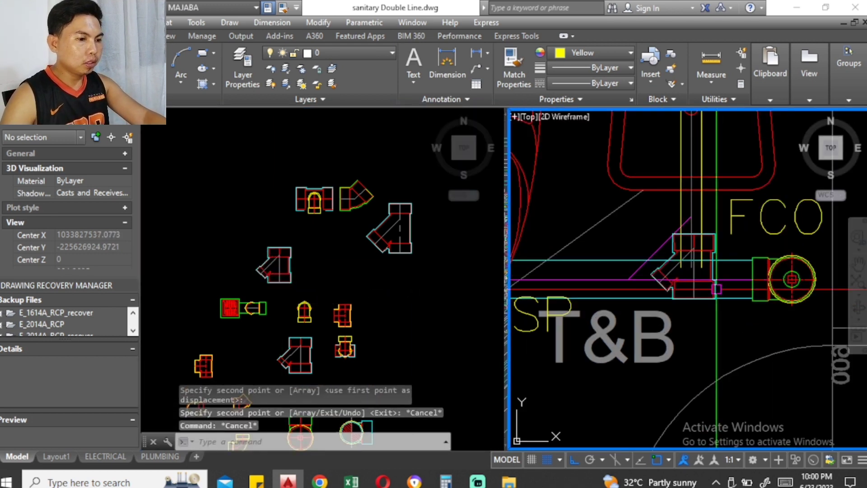
click(715, 288)
text(ro)
key(Return)
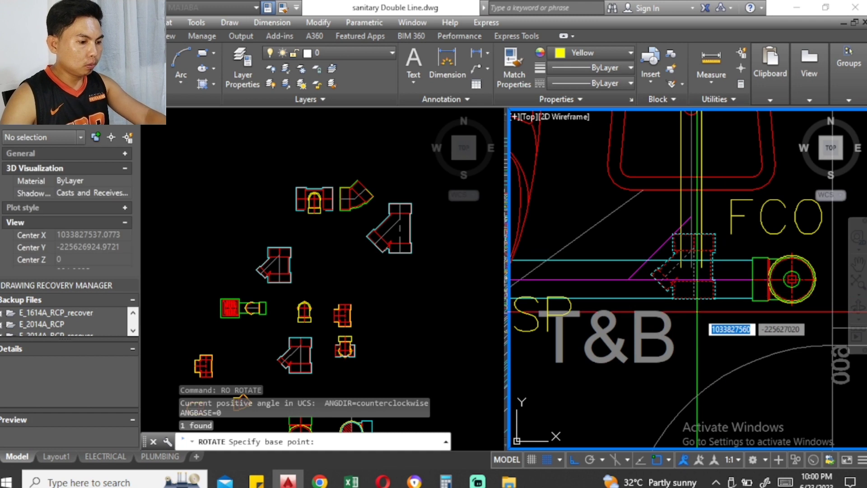
click(708, 303)
click(707, 313)
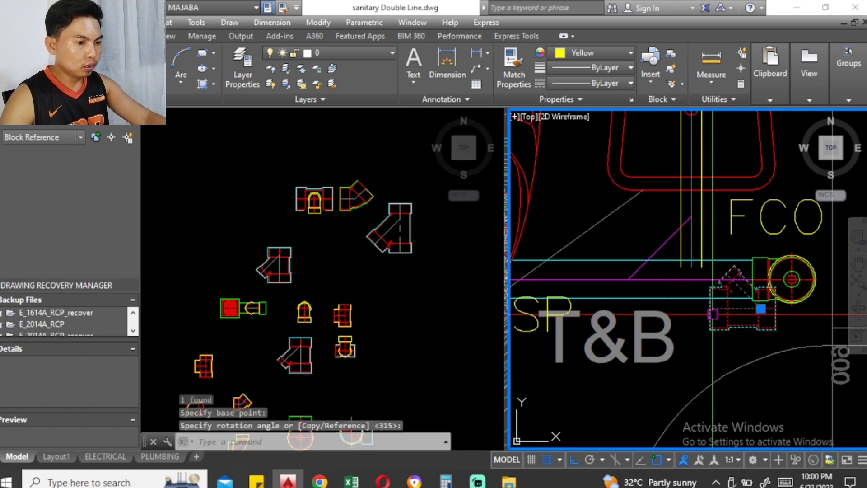
Step: Mirror the wye fitting about a vertical line and erase the original right-facing copy
text(mi)
key(Return)
click(701, 315)
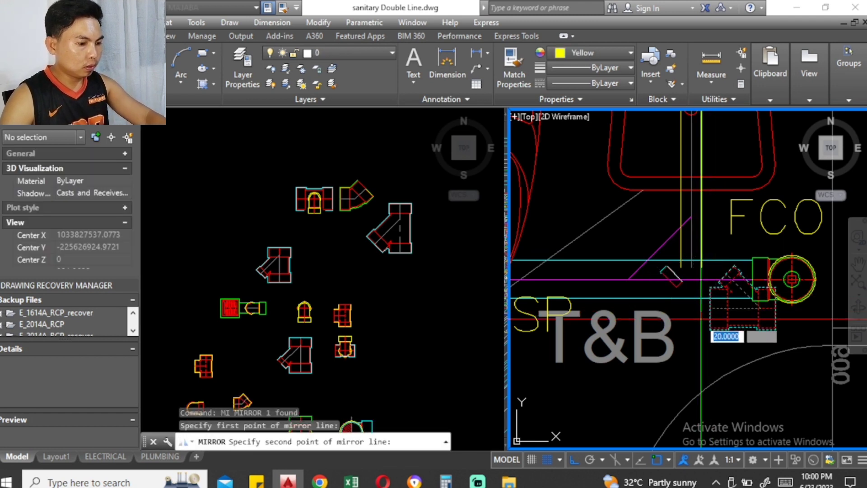
click(701, 289)
key(Return)
key(Return)
click(713, 315)
text(e)
Step: Move the mirrored wye onto the horizontal pipe beside FCO, cancelling the grip stretch
key(Return)
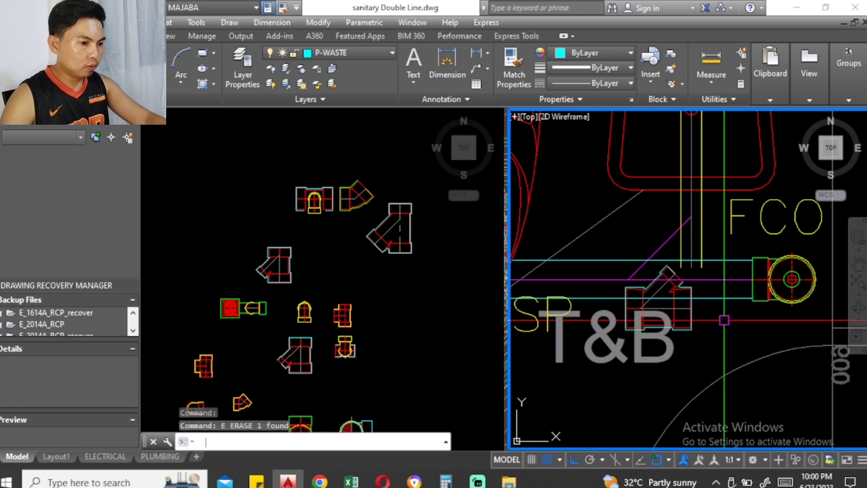
click(691, 313)
text(m)
key(Return)
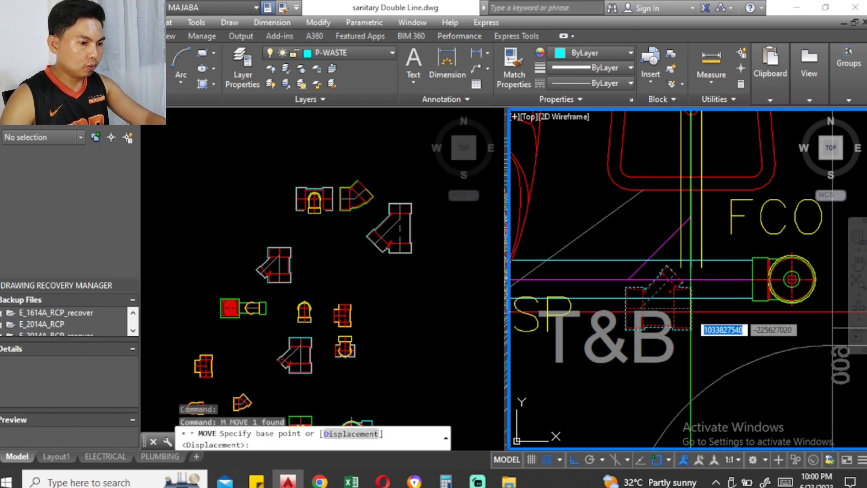
click(625, 308)
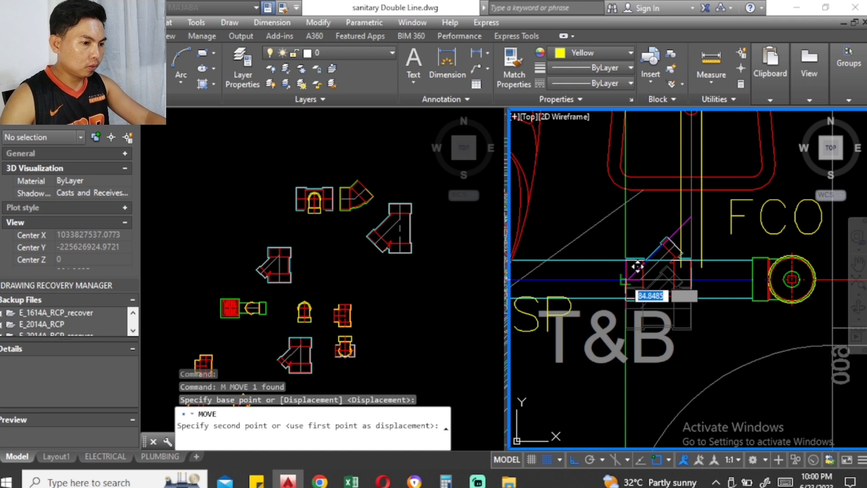
click(637, 266)
scroll(641, 270, up, 2)
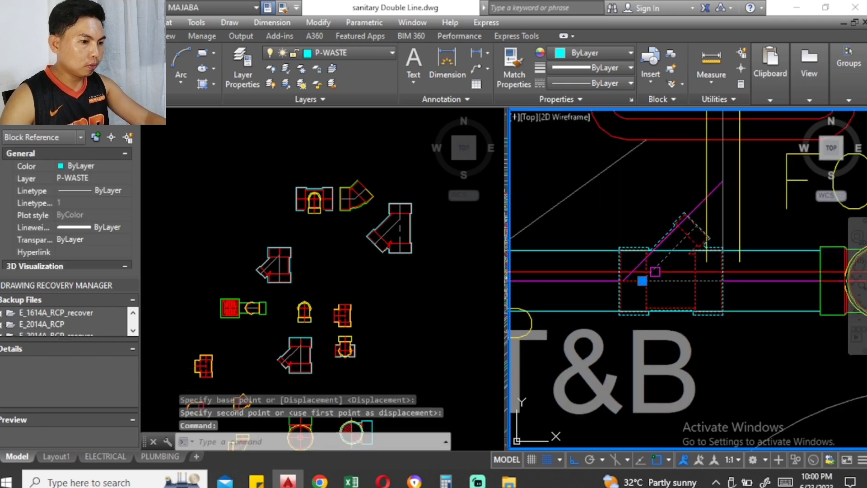
click(642, 280)
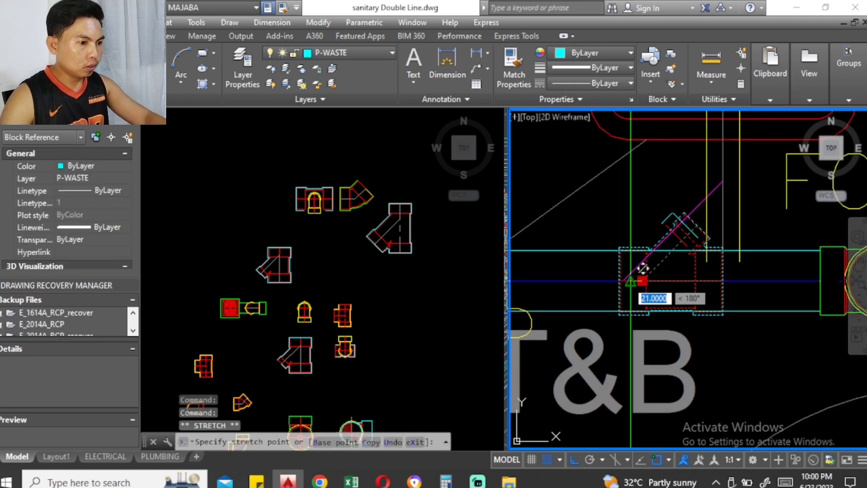
middle_drag(635, 268, 581, 289)
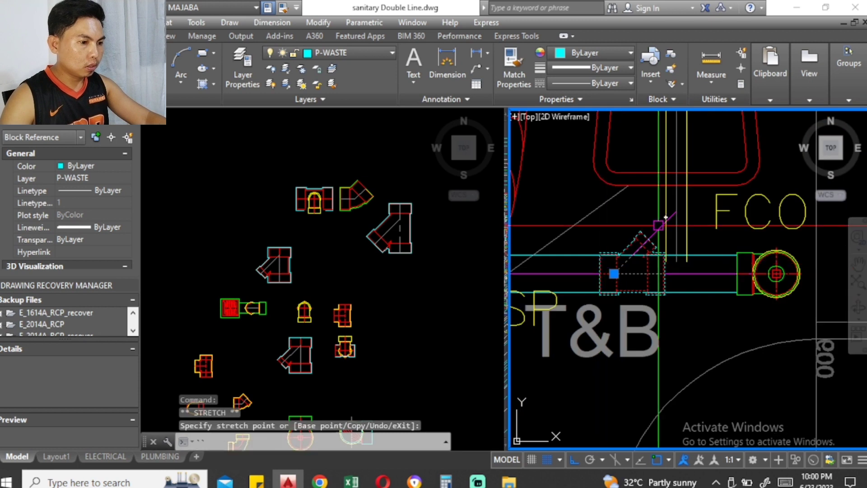
key(Escape)
key(Escape)
key(Escape)
scroll(656, 226, down, 2)
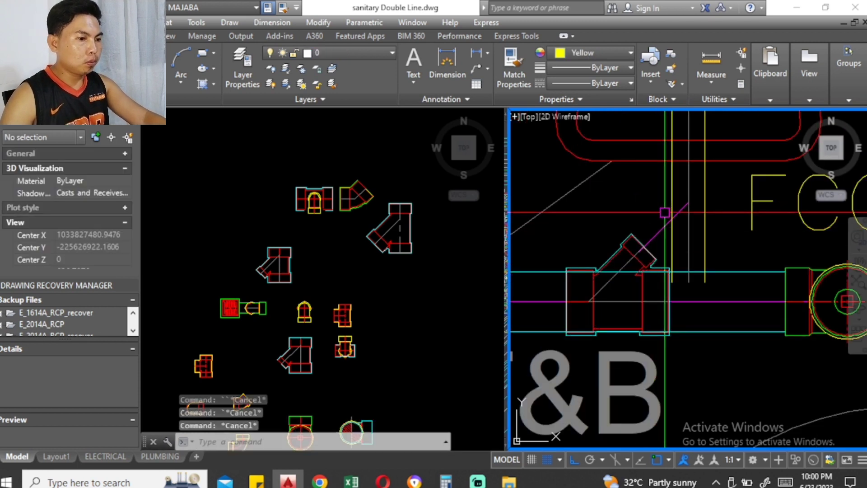
scroll(655, 222, down, 3)
middle_drag(656, 222, 716, 229)
Step: Select the yellow double-line pipe and pick a base point to copy it from
click(266, 267)
scroll(266, 269, down, 2)
scroll(266, 268, down, 2)
middle_drag(267, 254, 338, 311)
click(302, 175)
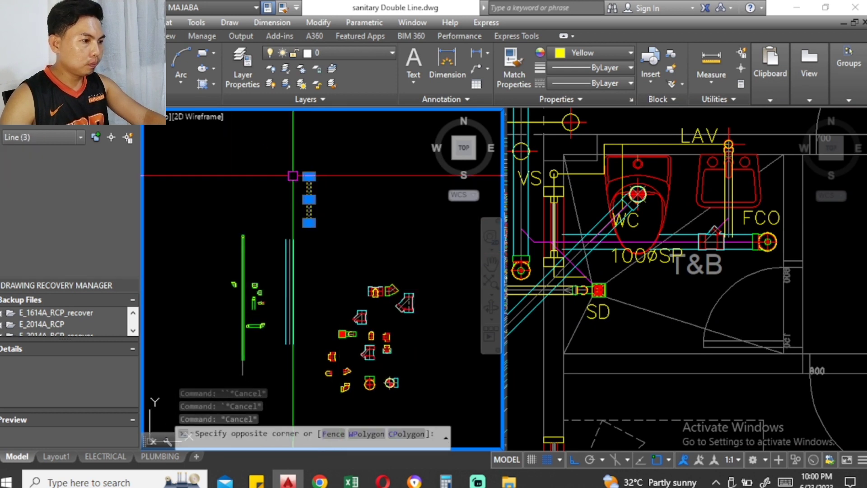
text(co)
key(Return)
scroll(302, 218, up, 5)
click(350, 221)
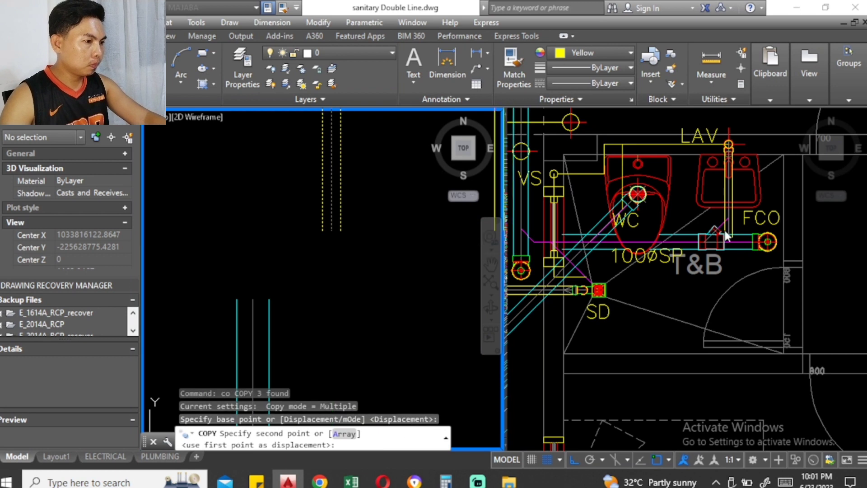
Step: Place the pipe copy at the wye fitting beside FCO
scroll(725, 236, up, 4)
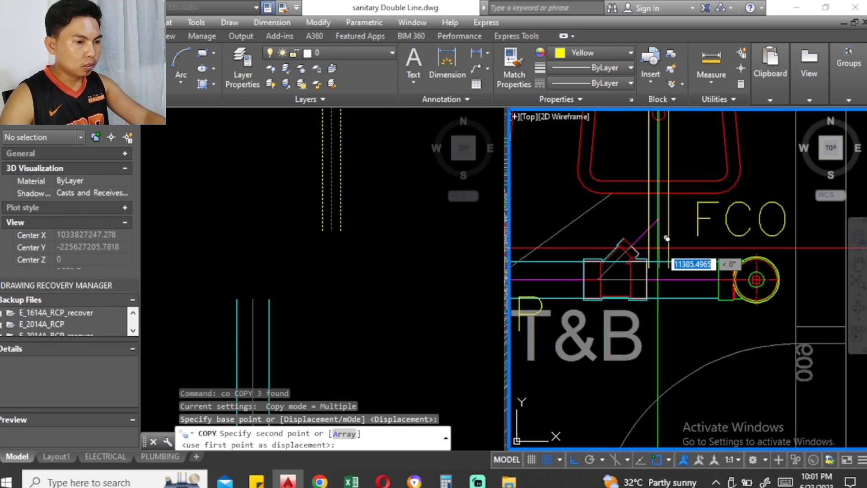
middle_drag(667, 238, 608, 253)
scroll(638, 243, down, 3)
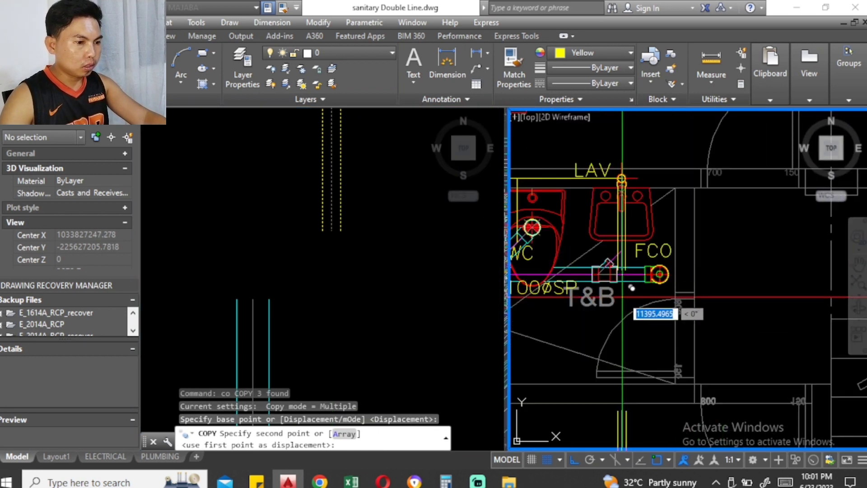
scroll(623, 239, up, 2)
scroll(613, 236, up, 4)
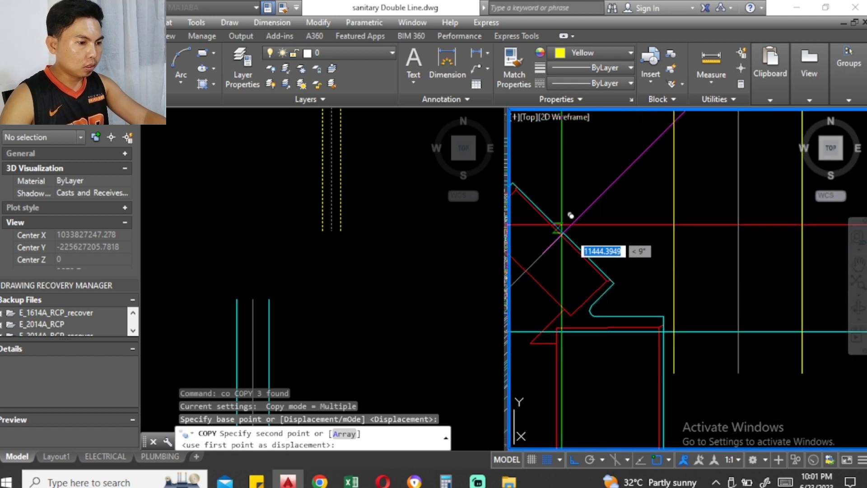
scroll(569, 235, down, 2)
click(575, 230)
key(Escape)
Step: Select the three copied yellow lines at the wye fitting
middle_drag(583, 244, 642, 314)
scroll(653, 252, up, 2)
click(641, 274)
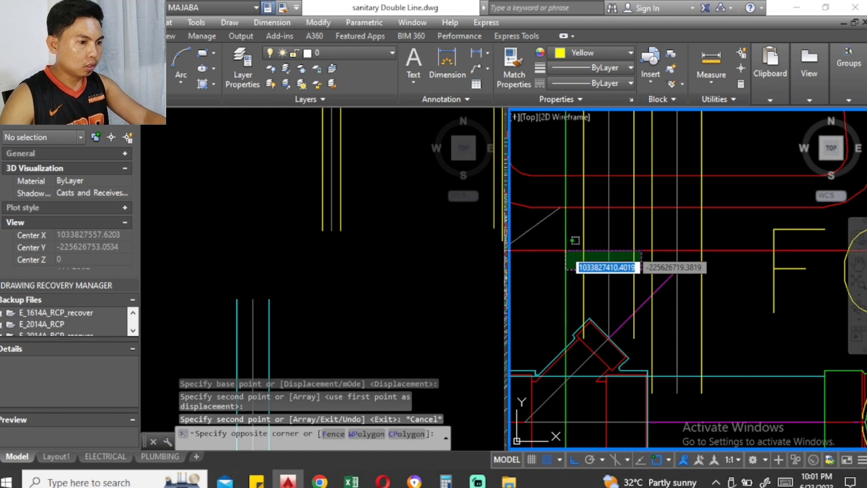
click(558, 260)
Step: Rotate the three copied yellow lines about the fitting joint using a 45° reference angle
text(r)
key(Return)
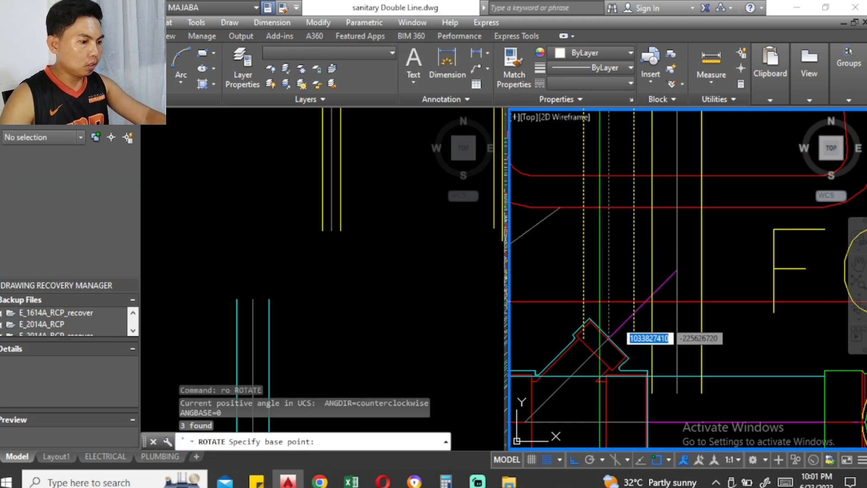
click(608, 338)
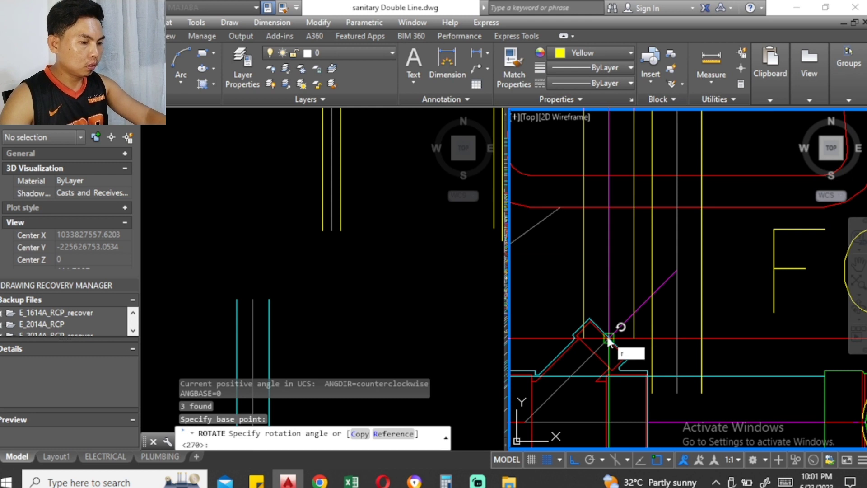
key(Return)
text(45)
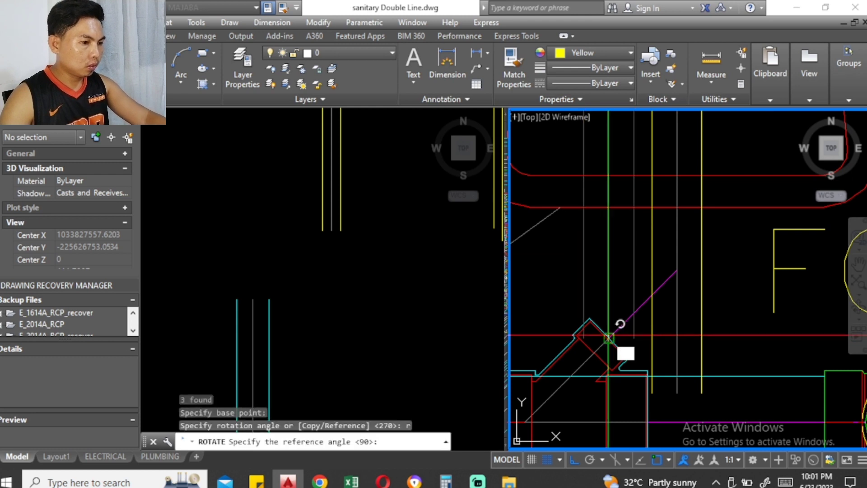
key(Return)
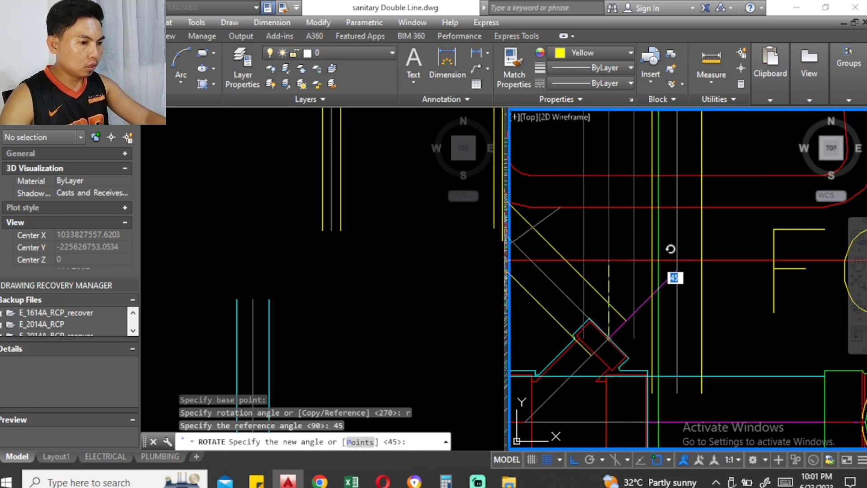
click(731, 297)
key(Escape)
scroll(637, 289, down, 3)
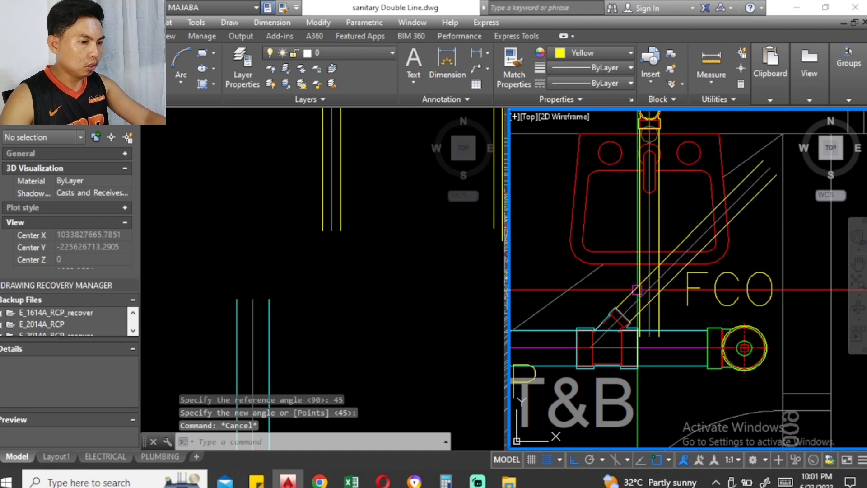
scroll(637, 289, up, 1)
scroll(634, 285, up, 2)
scroll(632, 280, down, 2)
scroll(631, 276, down, 2)
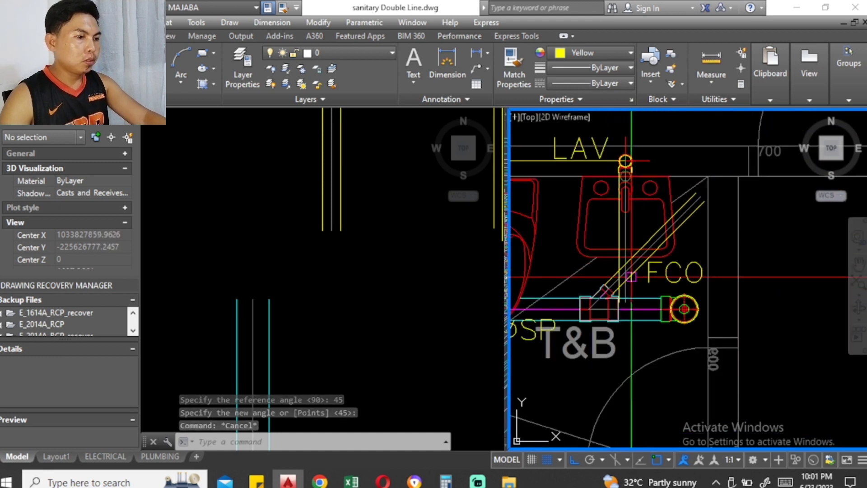
scroll(627, 280, up, 3)
scroll(614, 293, up, 1)
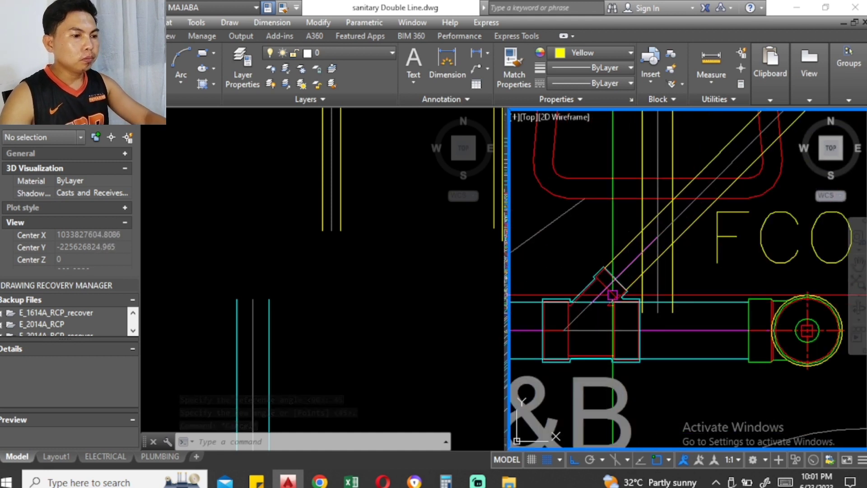
mouse_move(612, 295)
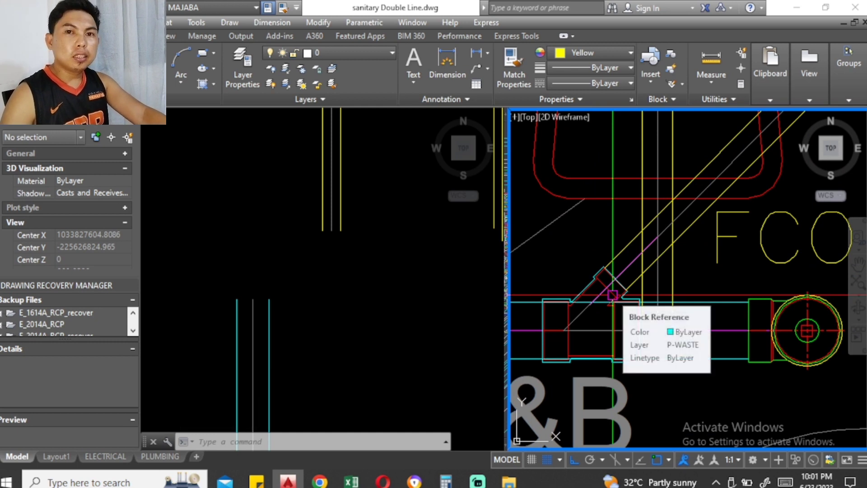
scroll(612, 293, down, 2)
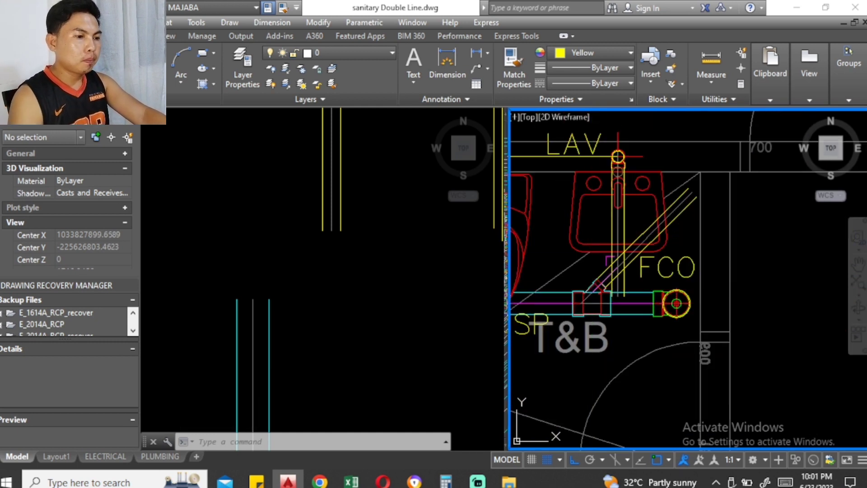
scroll(614, 266, up, 1)
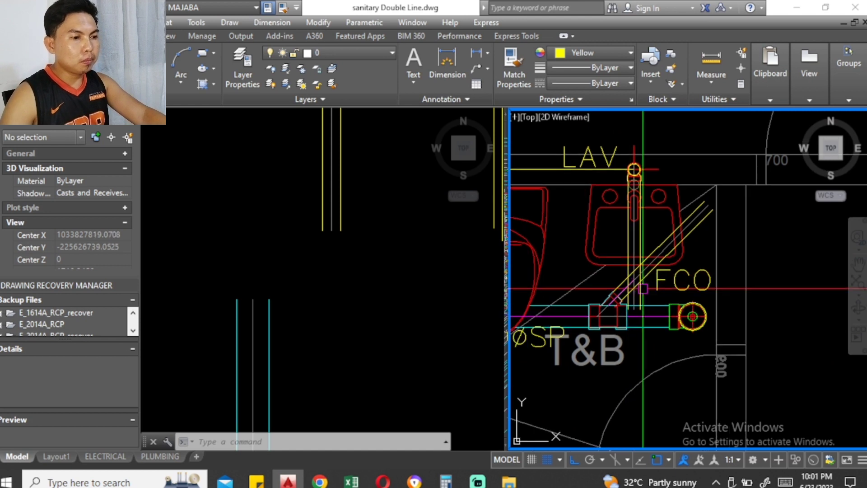
scroll(631, 280, up, 1)
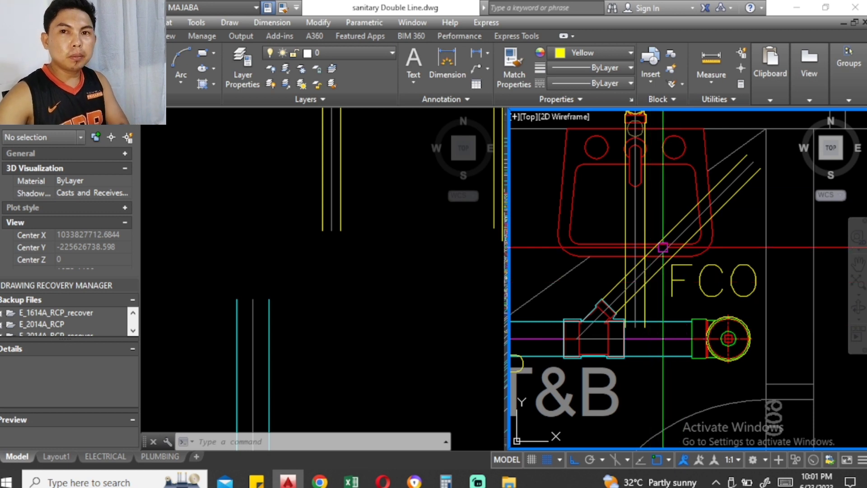
Step: Select the 45° elbow in the fitting collection and pick its copy base point
scroll(346, 313, down, 3)
scroll(289, 309, down, 2)
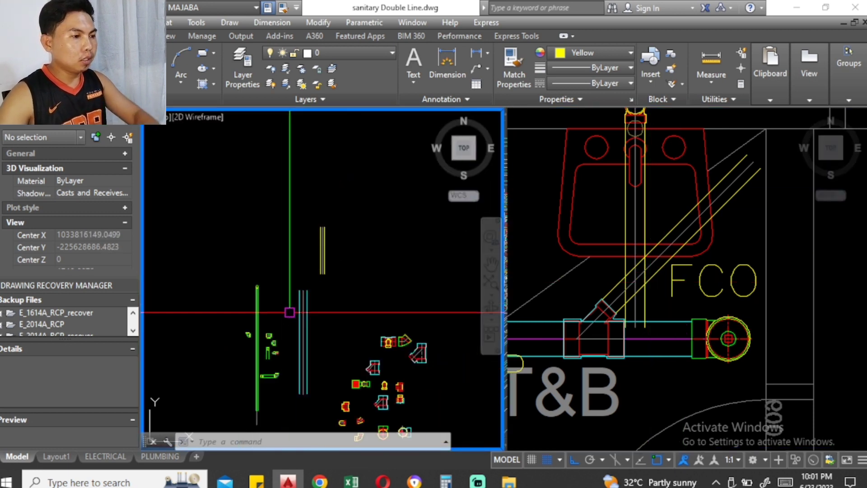
scroll(277, 283, up, 2)
scroll(276, 283, up, 2)
middle_drag(316, 343, 307, 294)
scroll(293, 323, up, 2)
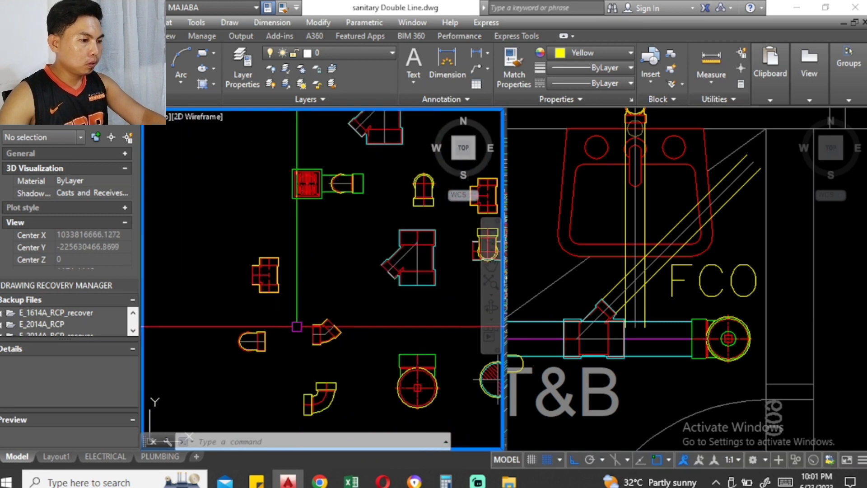
click(332, 335)
text(co)
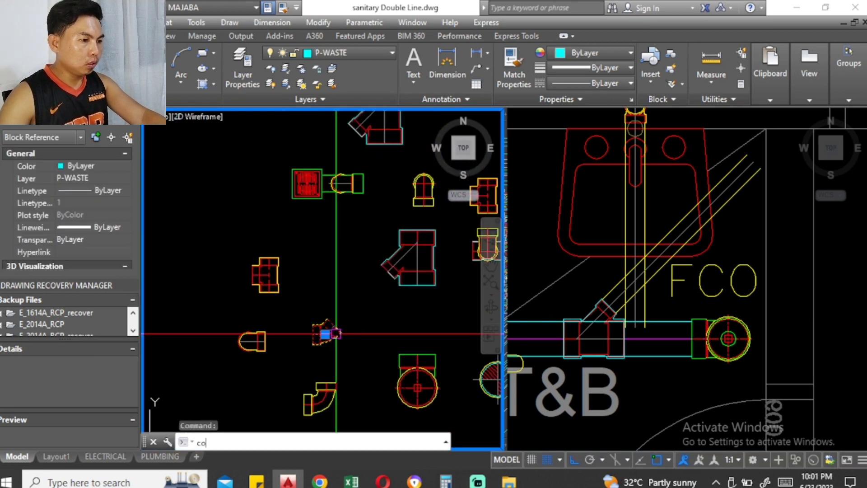
key(Return)
scroll(325, 336, up, 3)
scroll(296, 335, up, 2)
middle_drag(295, 335, 325, 225)
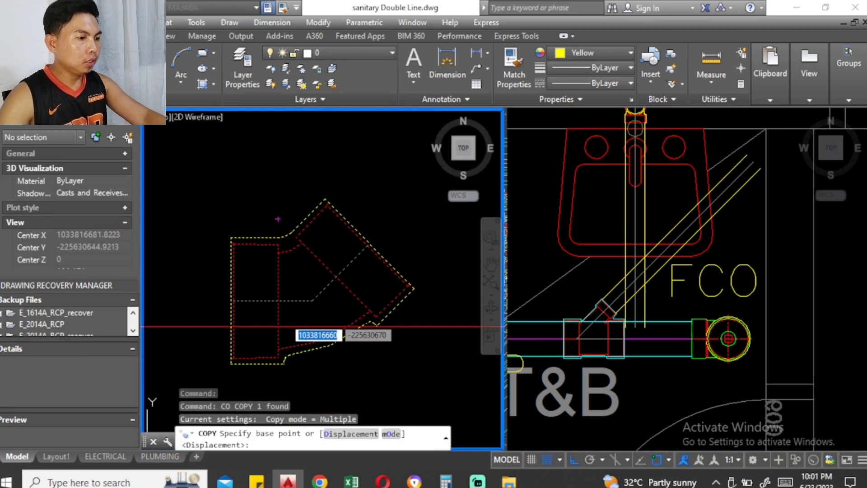
scroll(244, 308, down, 2)
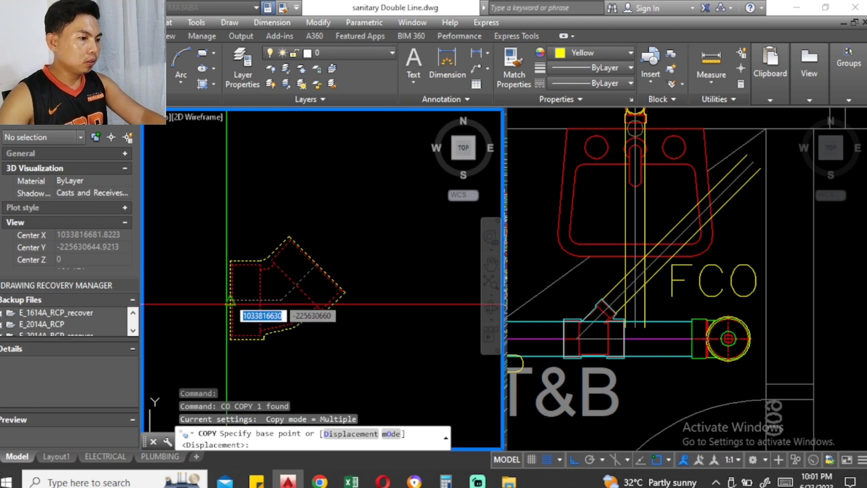
click(243, 300)
Step: Place the elbow copy on the diagonal yellow pipe near FCO and select it
click(673, 198)
click(642, 276)
key(Escape)
scroll(648, 272, up, 5)
click(676, 287)
scroll(679, 293, down, 2)
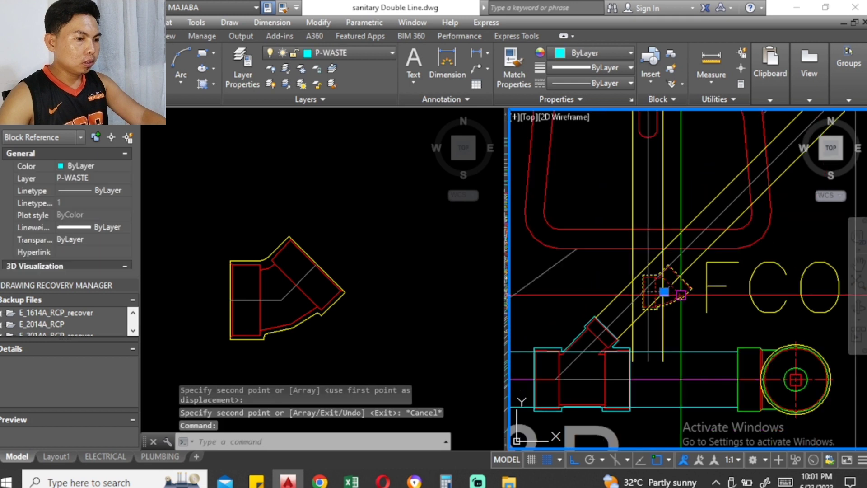
Step: Rotate the placed 45° elbow by 315°
text(ro)
key(Return)
scroll(686, 316, up, 2)
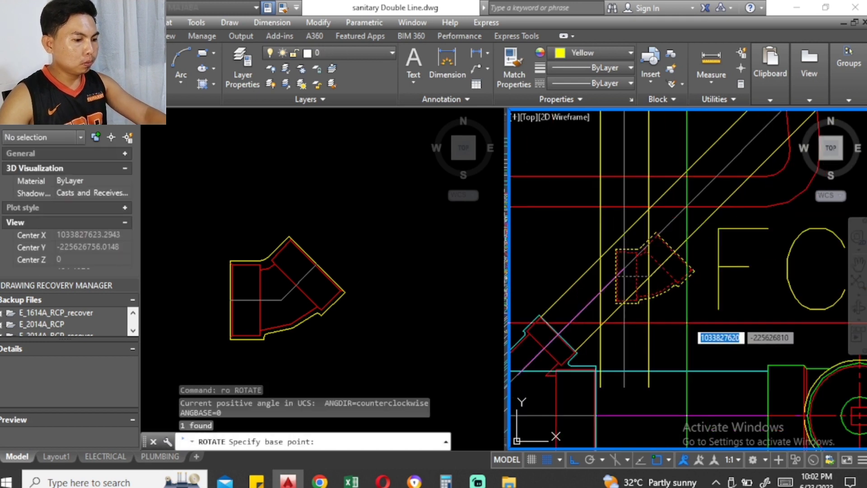
click(696, 301)
key(Return)
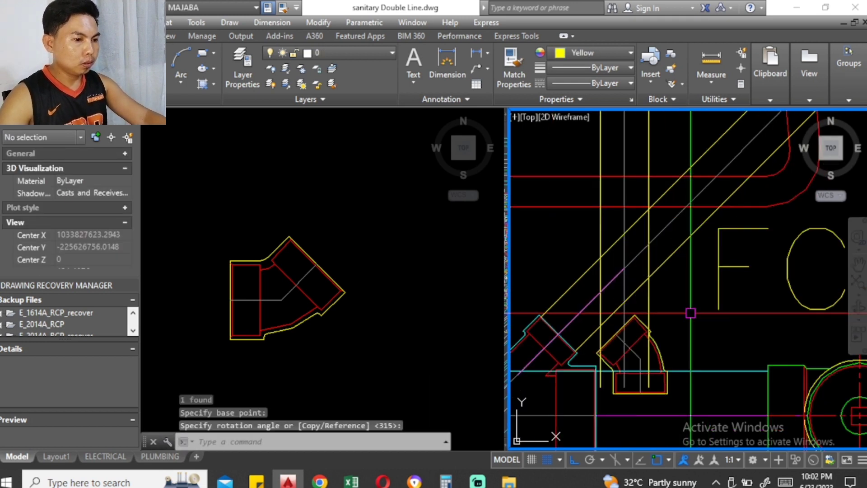
click(659, 352)
Step: Mirror the elbow, keeping the source, and erase the extra copy
text(mi)
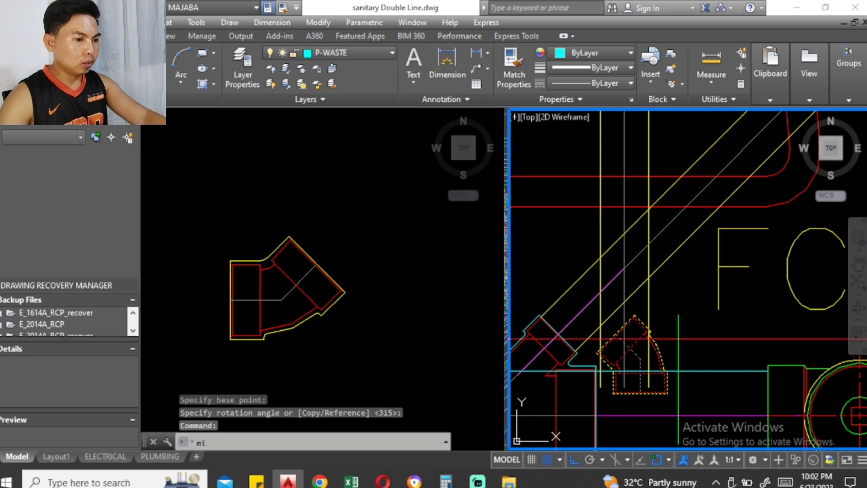
key(Return)
click(680, 343)
click(686, 323)
key(Return)
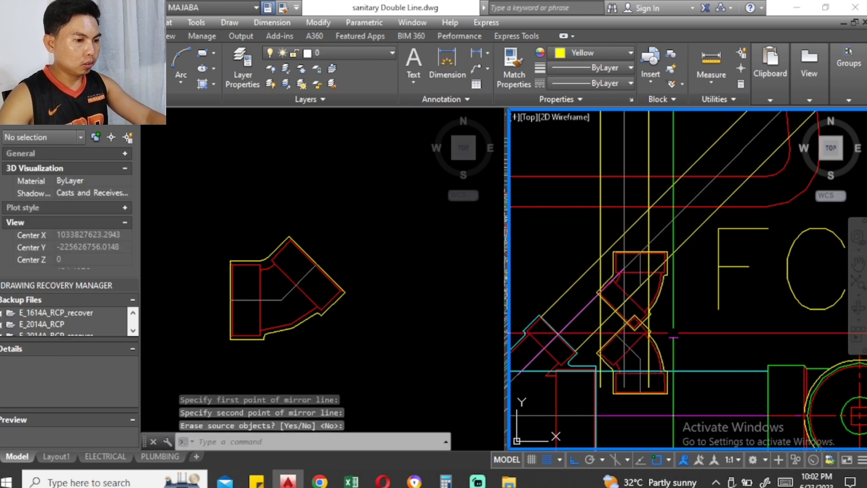
click(655, 352)
text(e)
key(Return)
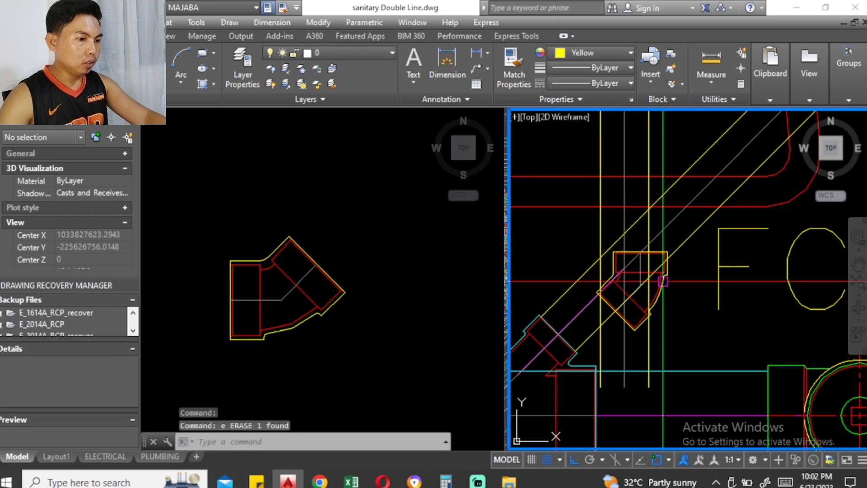
Step: Move the elbow onto the upper bend of the diagonal yellow pipe
click(662, 281)
click(638, 286)
scroll(626, 275, up, 6)
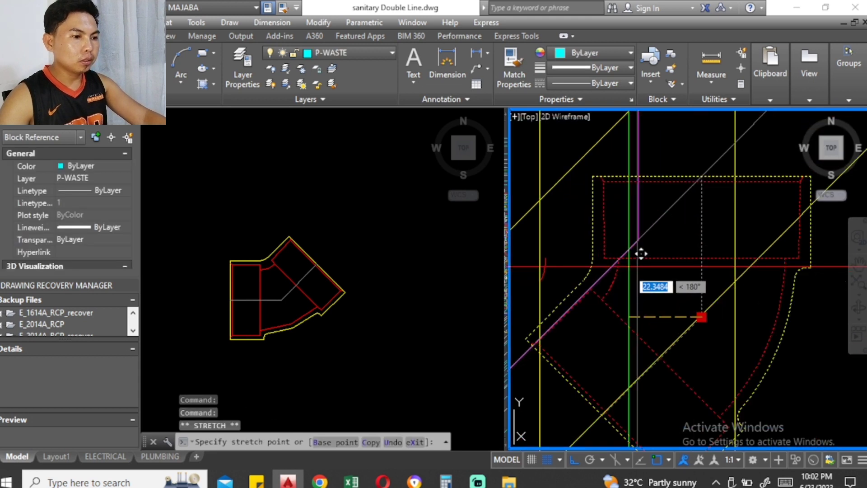
scroll(640, 220, down, 2)
click(638, 243)
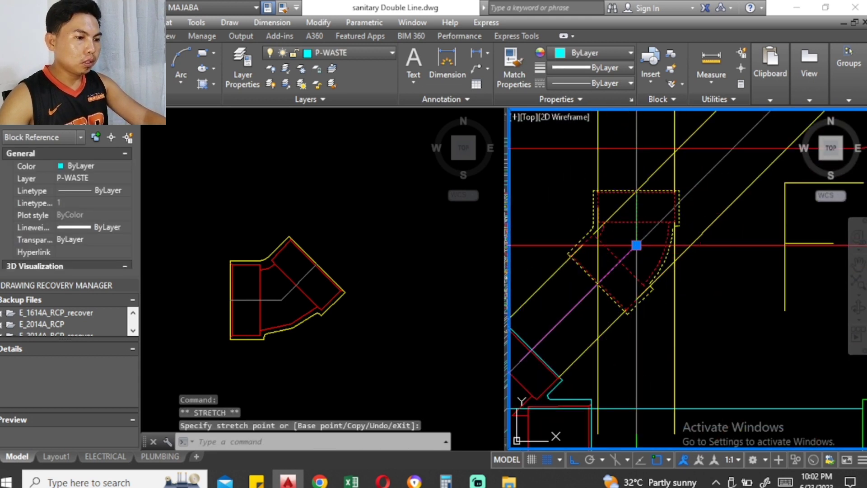
scroll(638, 244, down, 2)
scroll(665, 234, up, 1)
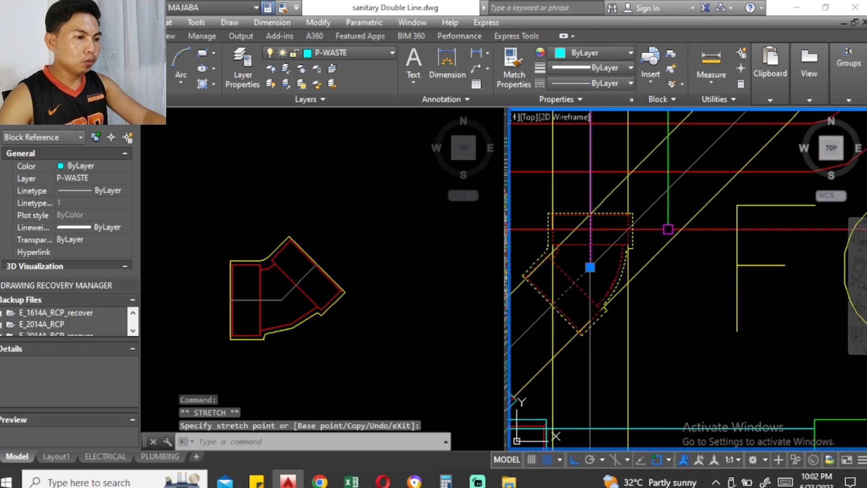
scroll(665, 234, down, 4)
key(Escape)
scroll(663, 255, down, 4)
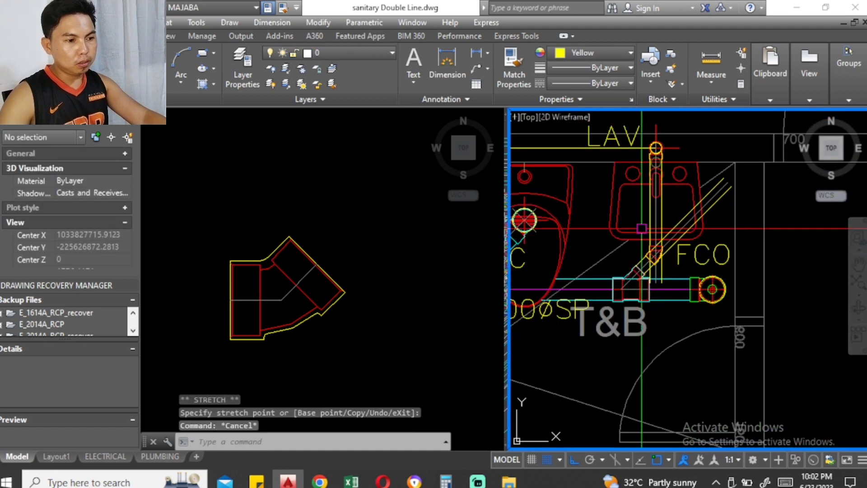
scroll(641, 228, up, 1)
scroll(639, 261, up, 3)
key(Escape)
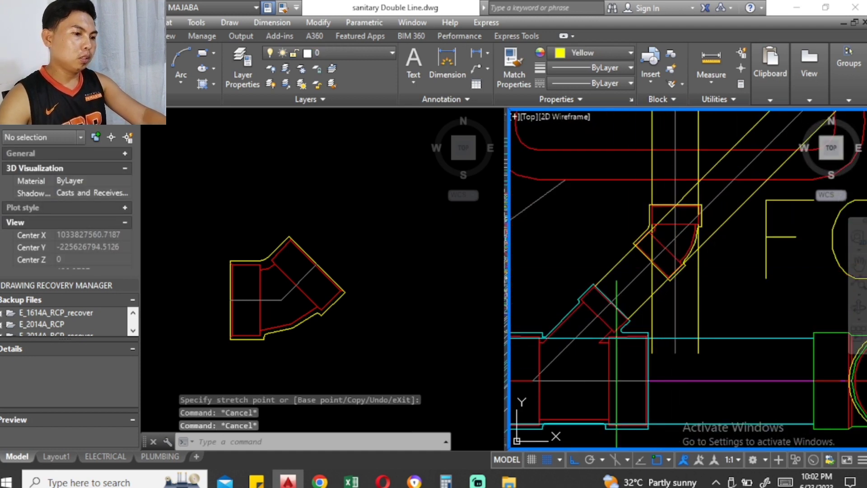
scroll(617, 294, down, 5)
Step: Begin a trim using the elbow's lower edge as the cutting boundary, then cancel it
scroll(617, 294, up, 1)
text(tr)
key(Return)
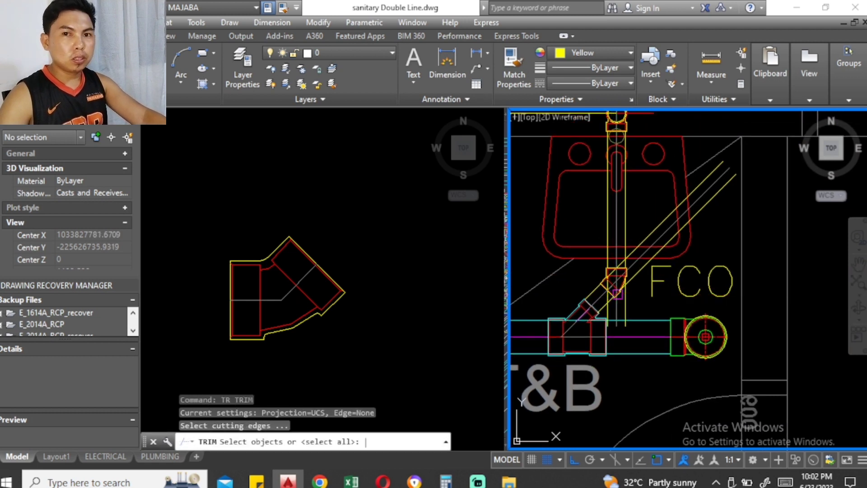
scroll(617, 294, up, 3)
scroll(605, 296, up, 3)
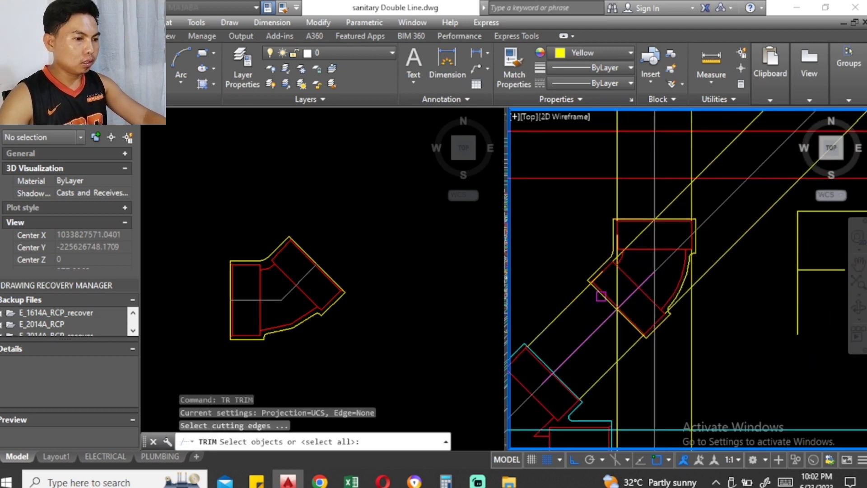
scroll(600, 296, up, 2)
click(601, 296)
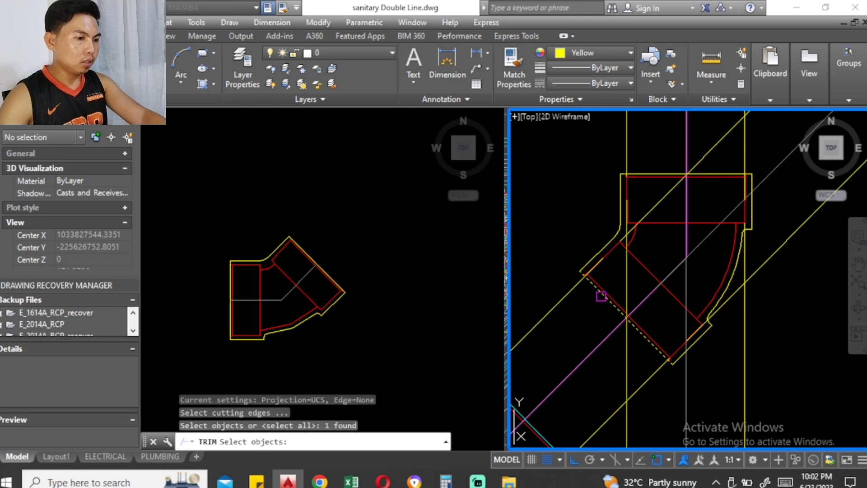
key(Return)
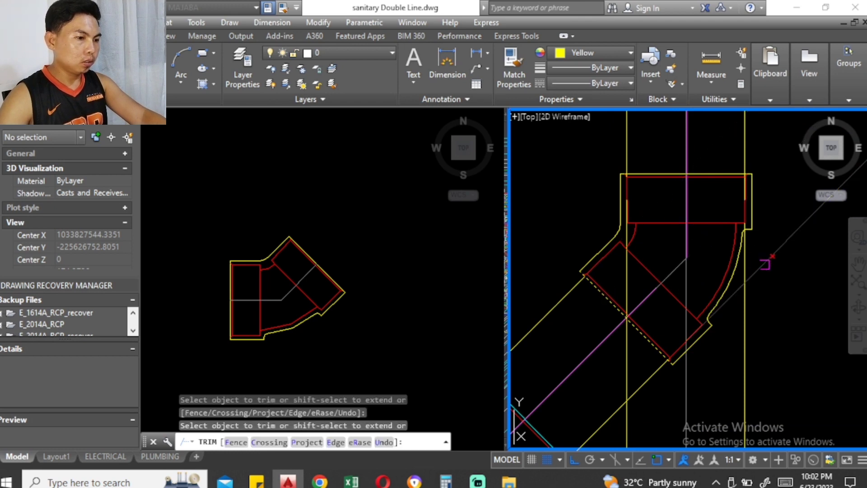
key(Escape)
Step: Trim the pipe lines inside the 45° elbow against its top edge as the boundary
text(tr)
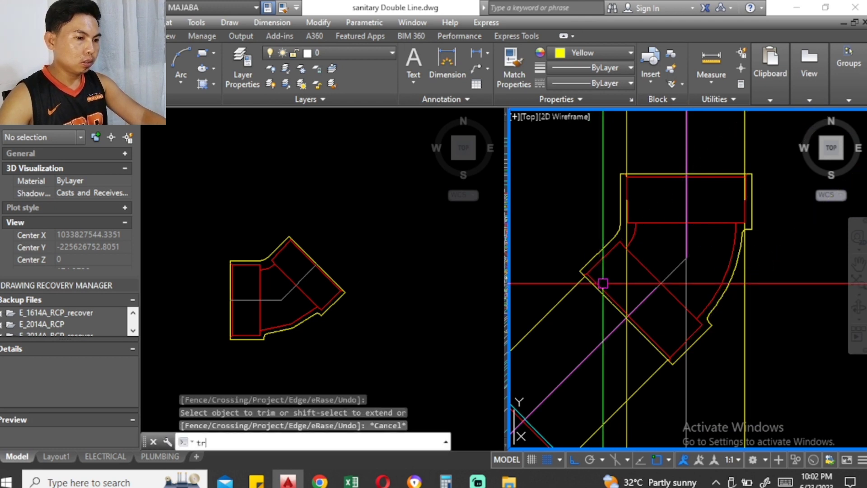
key(Return)
click(640, 170)
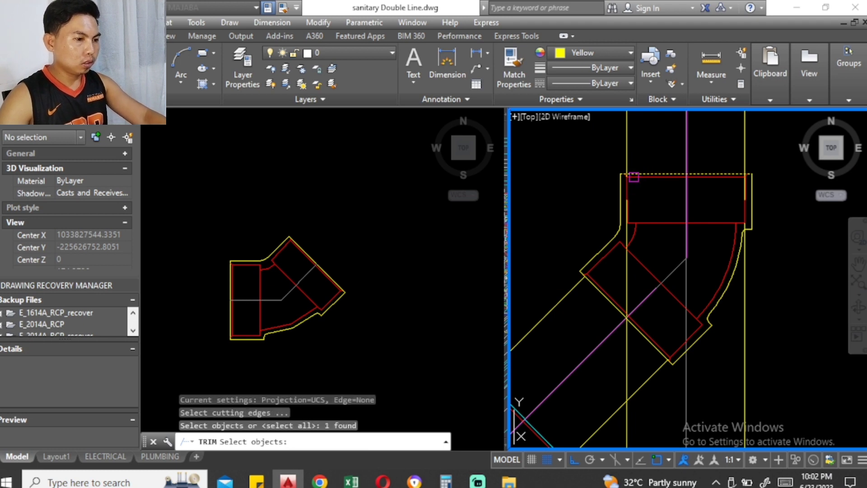
key(Return)
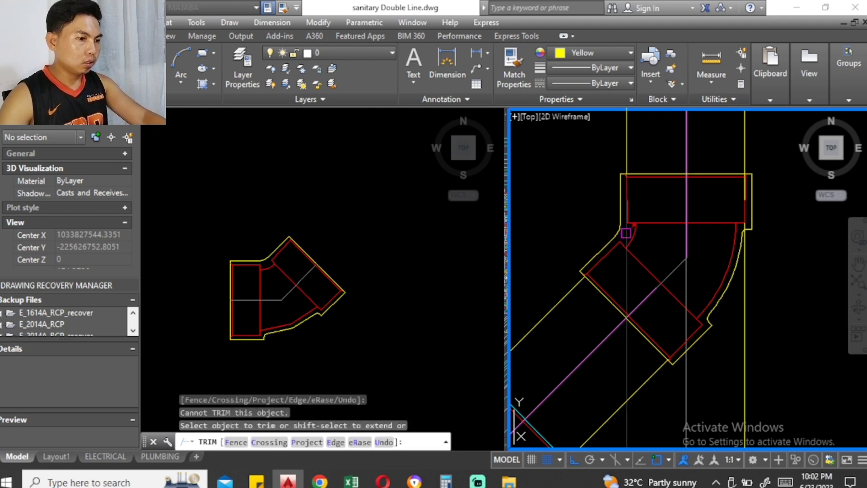
drag(696, 296, 664, 289)
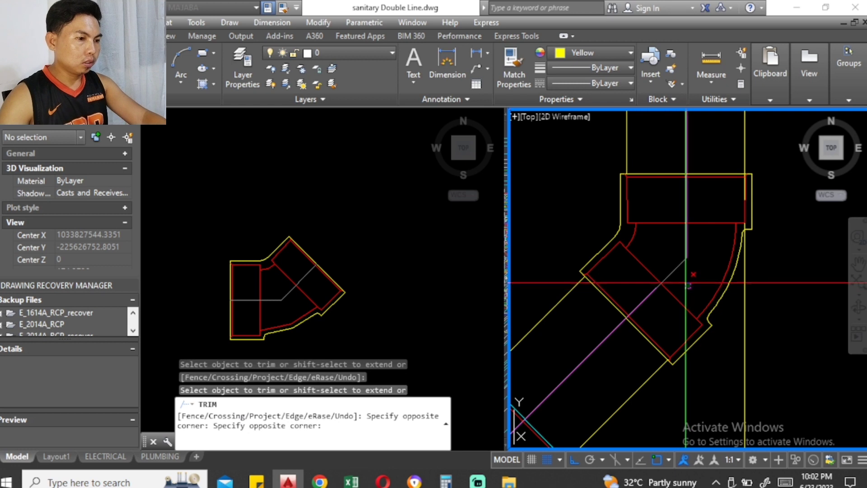
scroll(678, 225, down, 3)
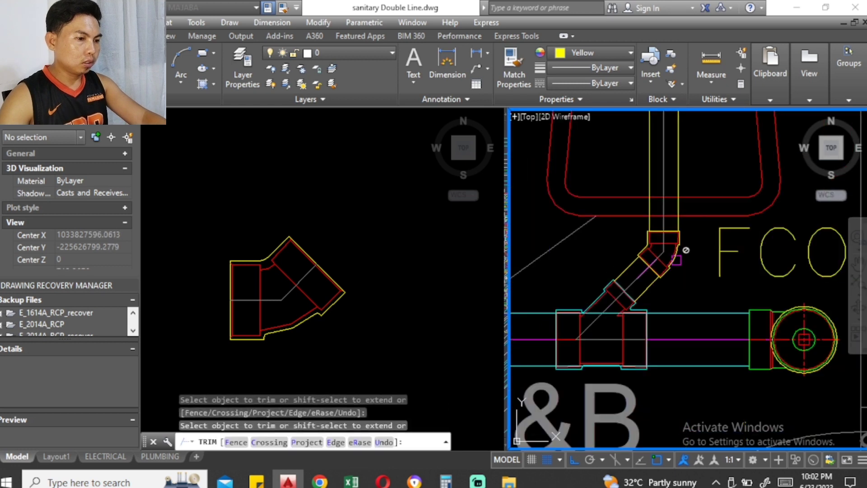
scroll(678, 226, down, 3)
key(Escape)
middle_drag(678, 225, 671, 245)
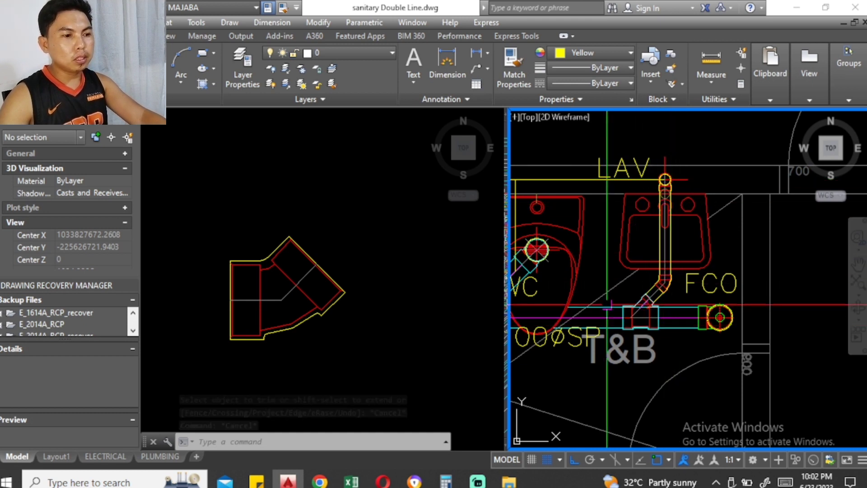
scroll(681, 259, down, 1)
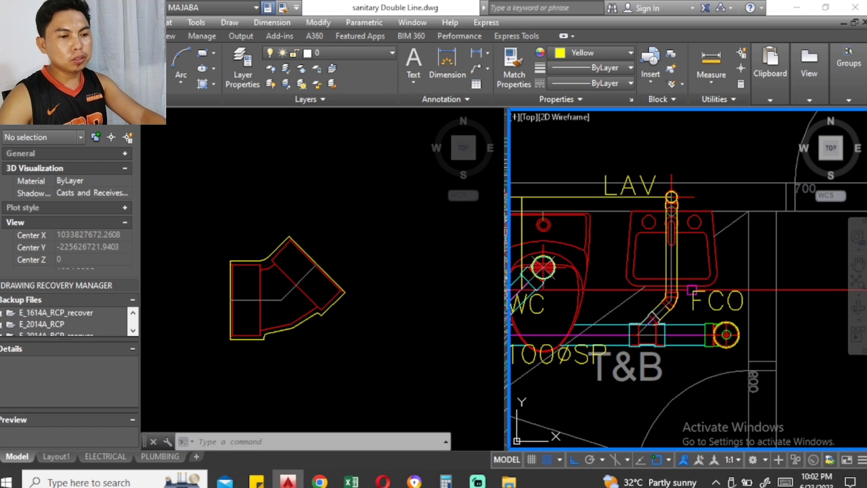
scroll(663, 264, down, 1)
Step: Frame the fittings library in the left viewport and the T&B layout in the right
click(358, 280)
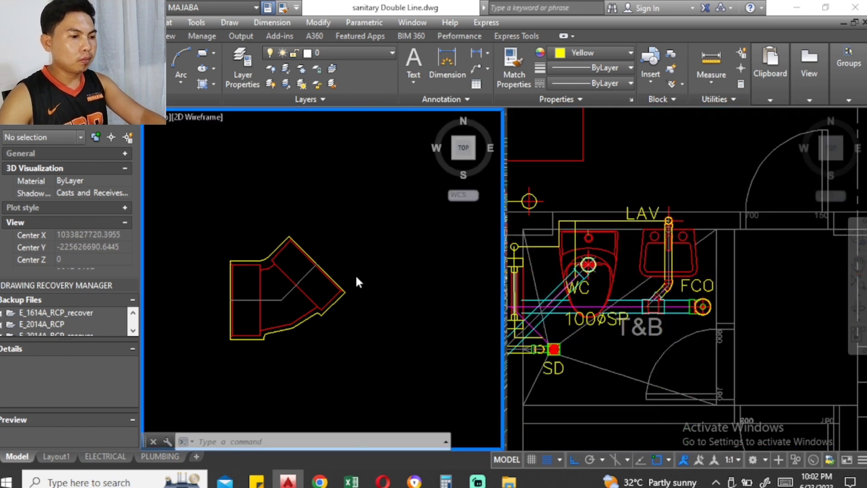
scroll(358, 280, down, 5)
middle_drag(316, 226, 278, 254)
click(677, 271)
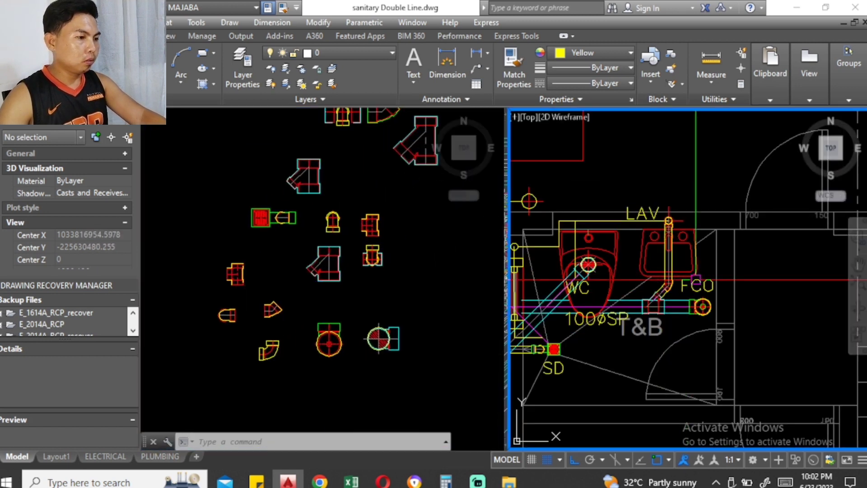
middle_drag(677, 271, 705, 265)
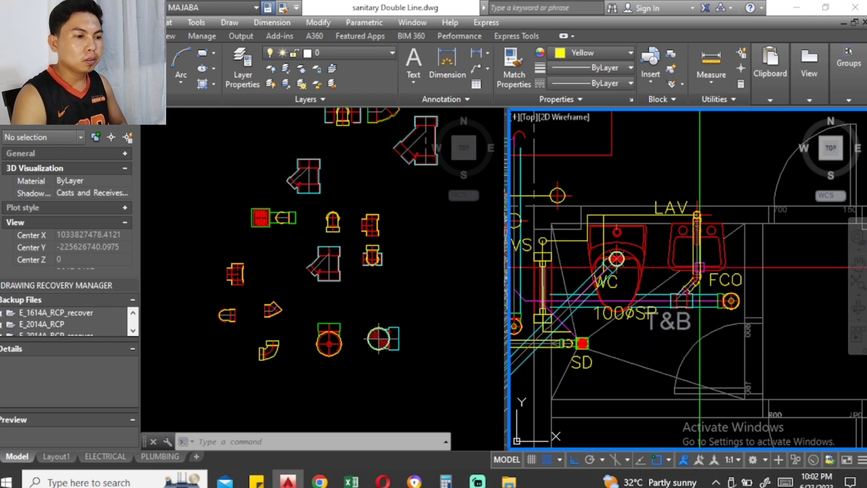
middle_drag(637, 289, 652, 293)
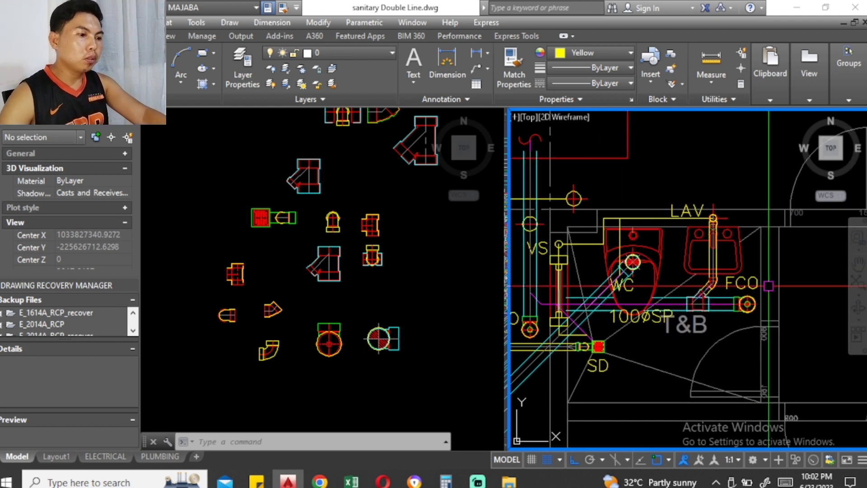
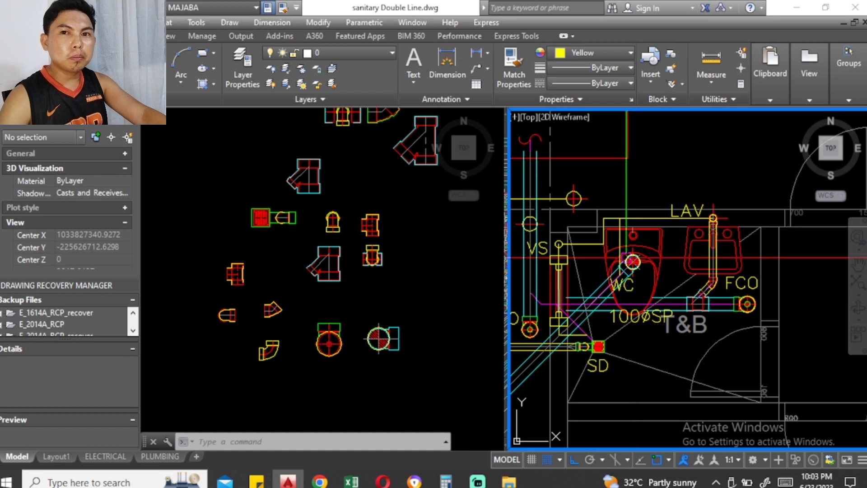
Step: Copy the wye fitting from the library onto the 100ØSP pipe below the WC
scroll(627, 258, down, 2)
scroll(653, 312, up, 2)
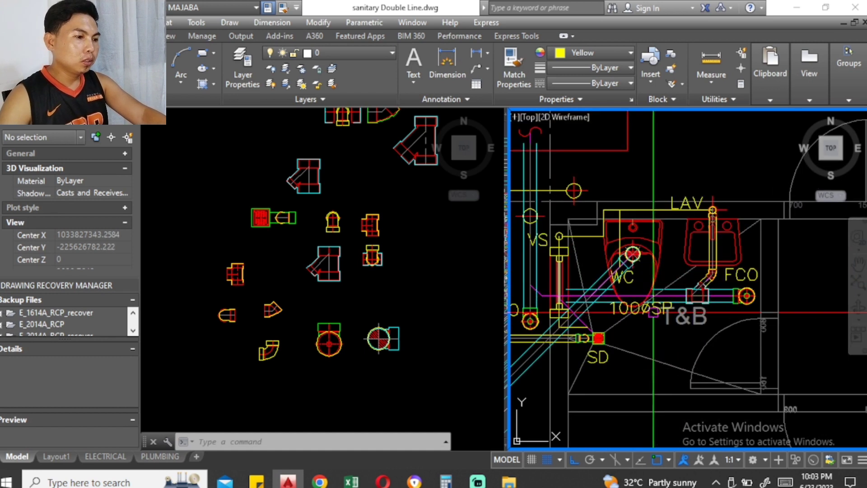
middle_drag(653, 312, 675, 298)
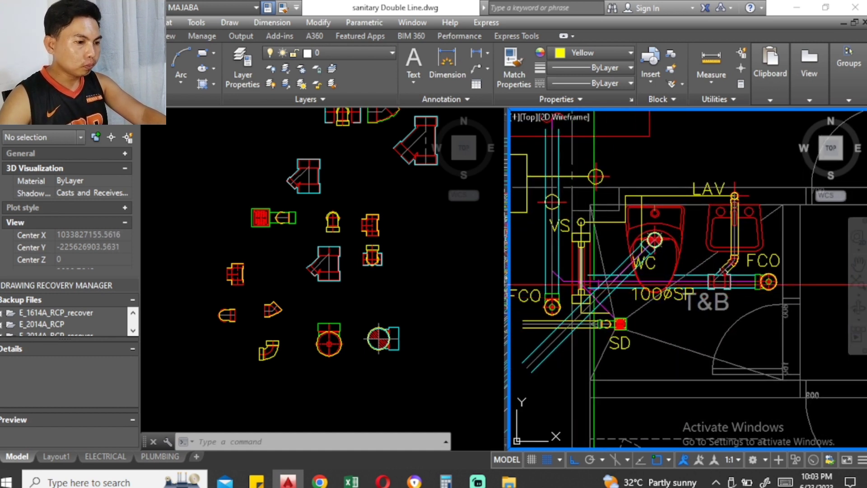
scroll(621, 277, up, 2)
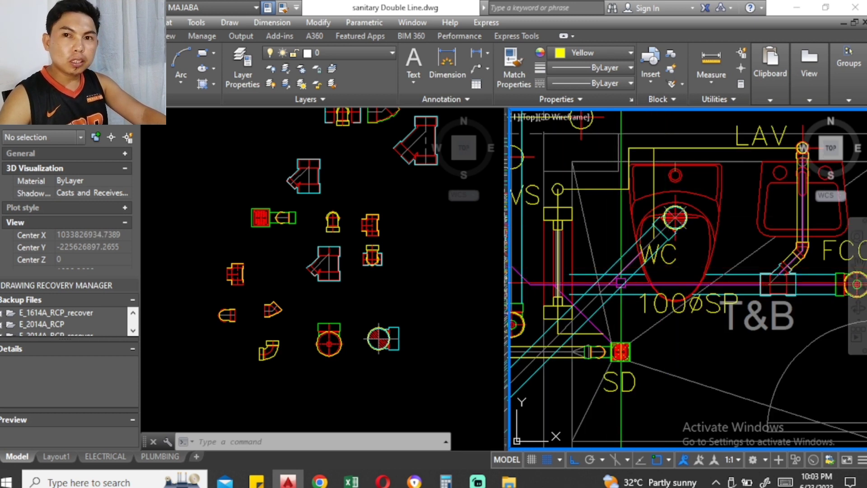
middle_drag(686, 277, 652, 264)
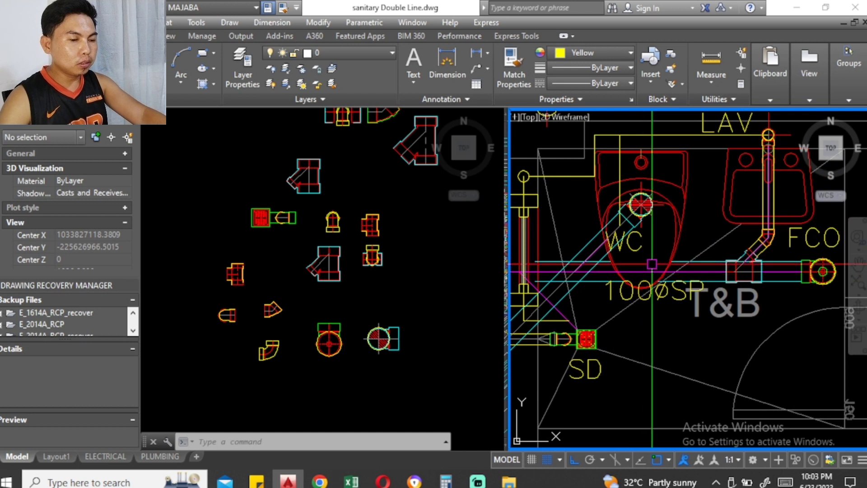
click(248, 323)
middle_drag(252, 307, 185, 372)
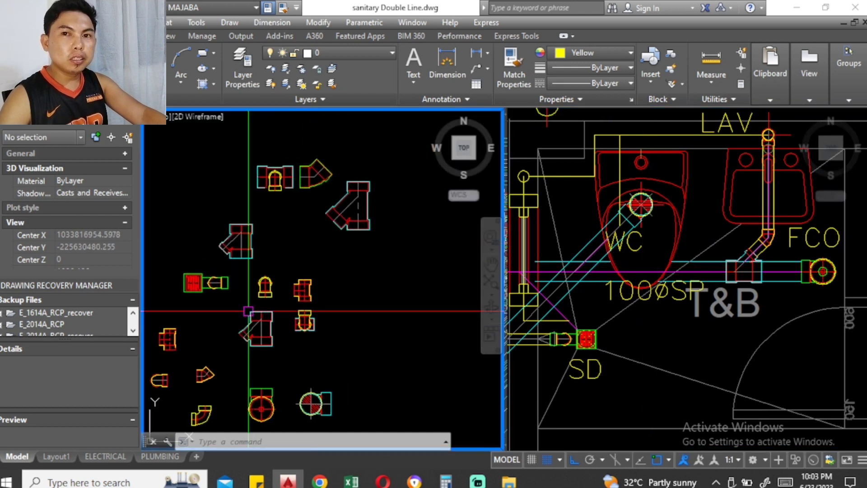
click(362, 213)
text(co)
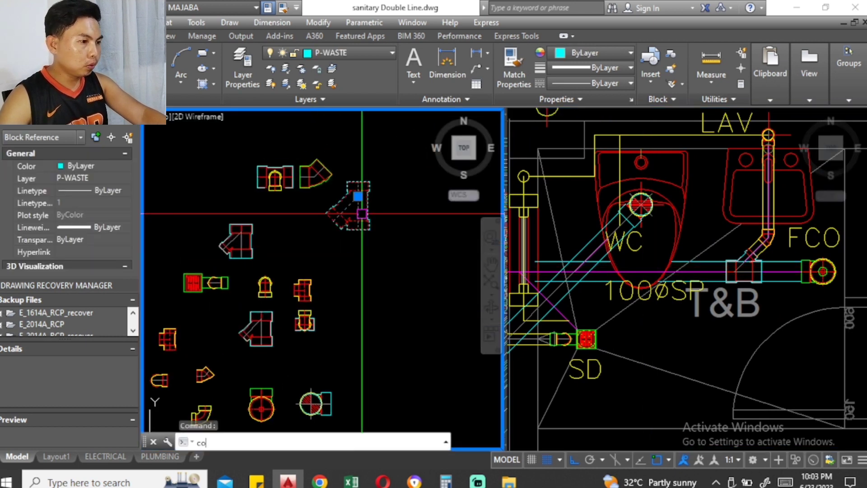
key(Return)
click(361, 213)
click(616, 276)
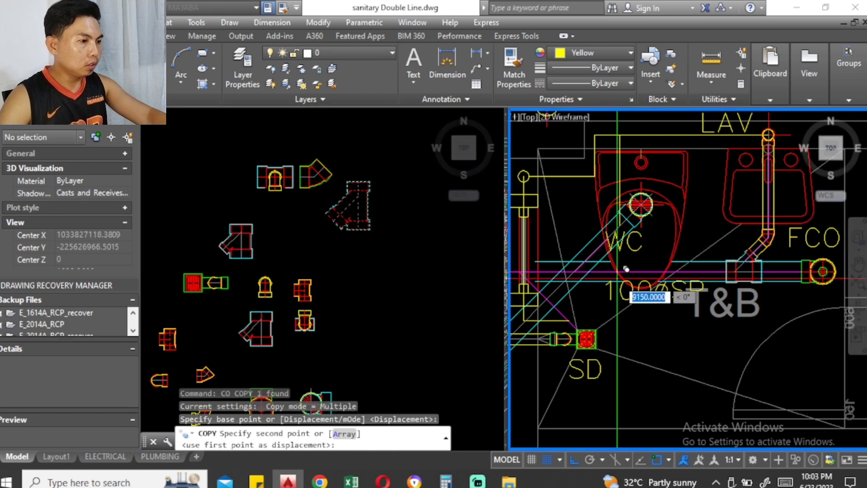
click(583, 265)
key(Escape)
Step: Rotate the placed wye 45° about its pivot, then abandon a first mirror attempt
scroll(526, 280, up, 1)
scroll(526, 280, up, 2)
scroll(526, 280, up, 1)
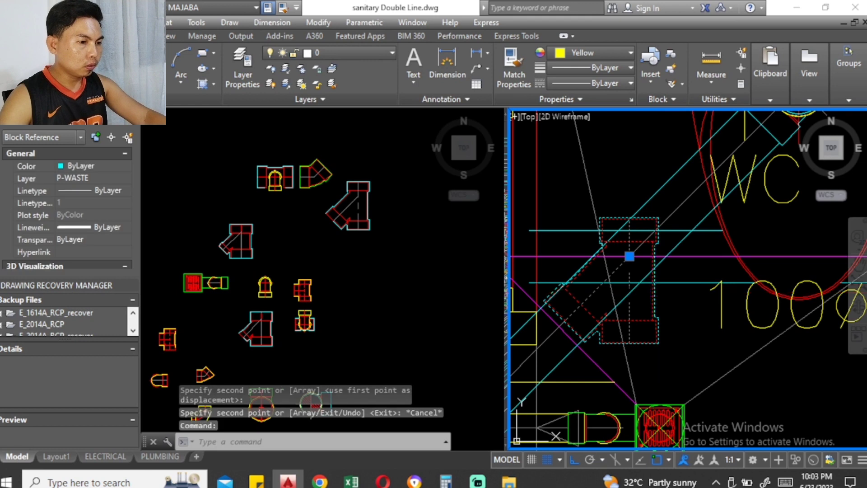
text(ro)
key(Return)
click(629, 257)
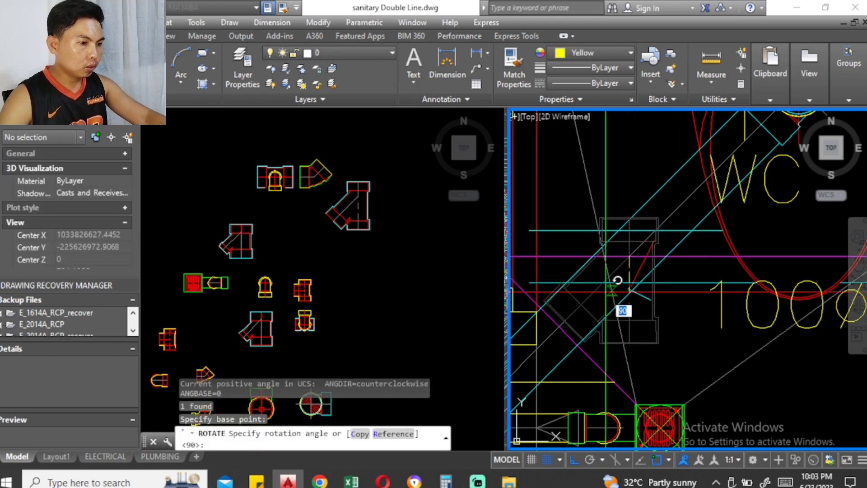
text(45)
key(Return)
click(662, 311)
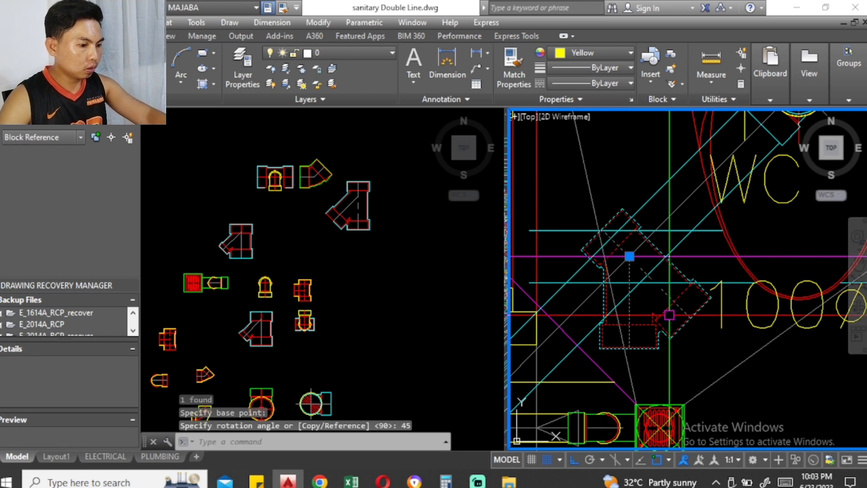
text(mi)
key(Return)
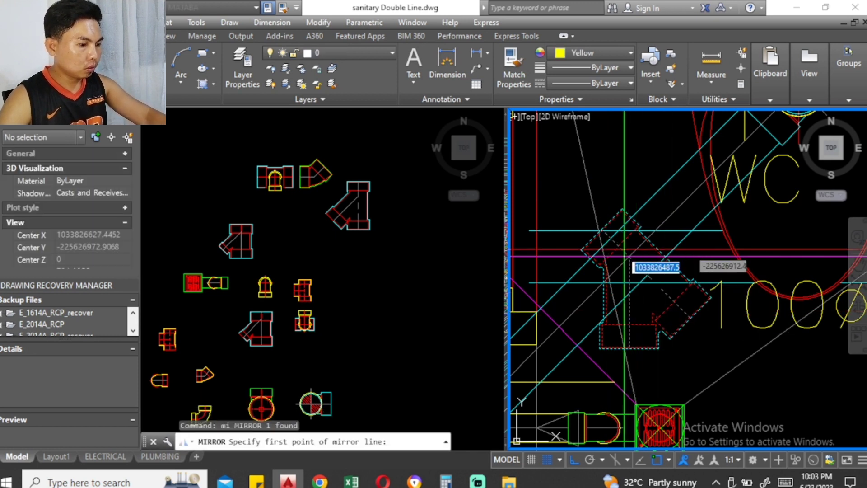
click(627, 259)
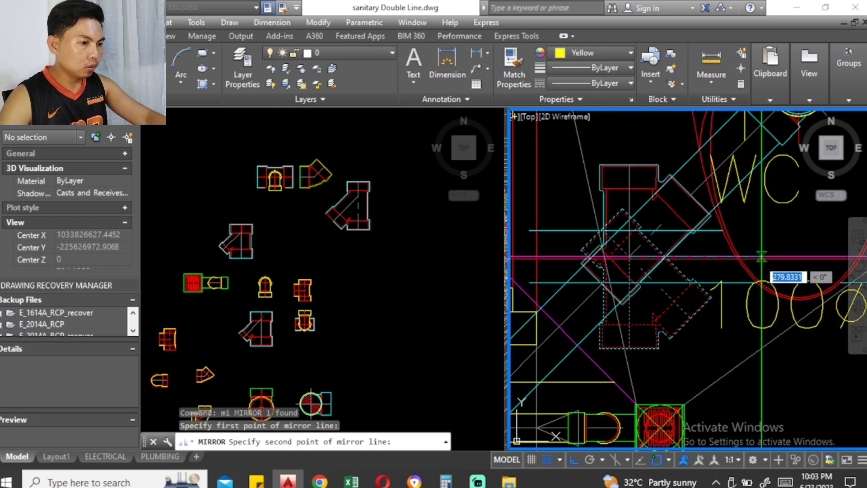
key(Escape)
key(Escape)
Step: Rotate the wye another 45° about the same pivot
click(665, 307)
text(ro)
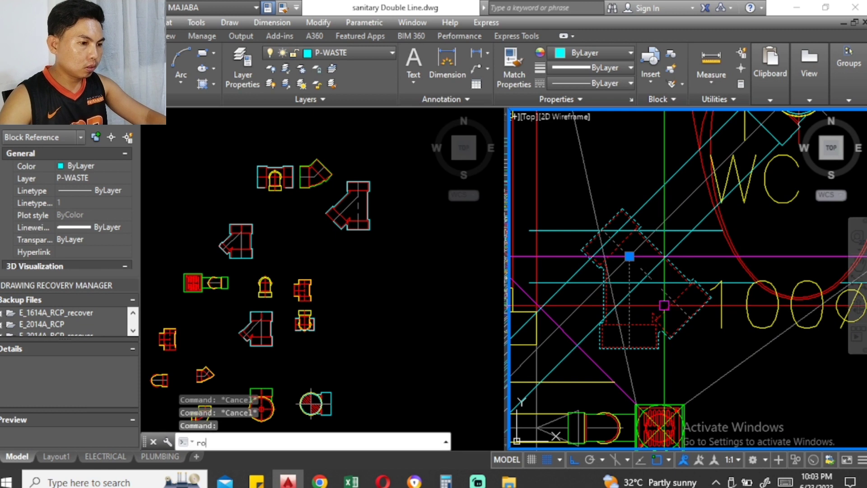
key(Return)
click(628, 256)
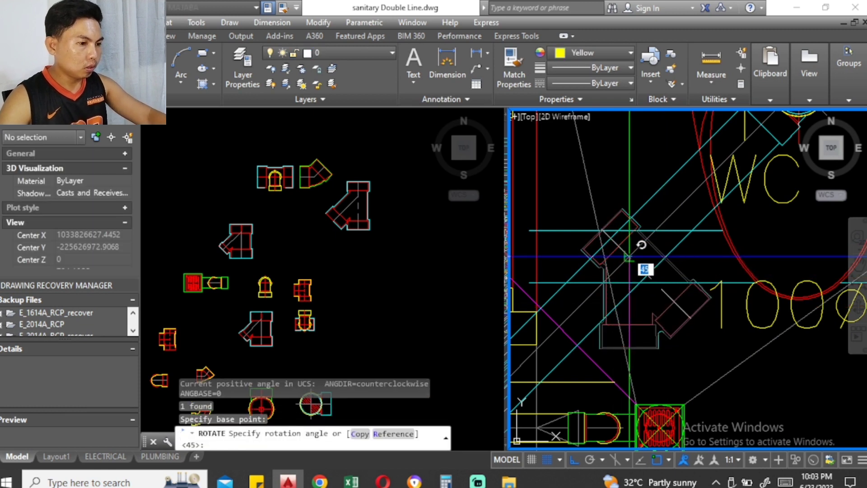
text(45)
key(Return)
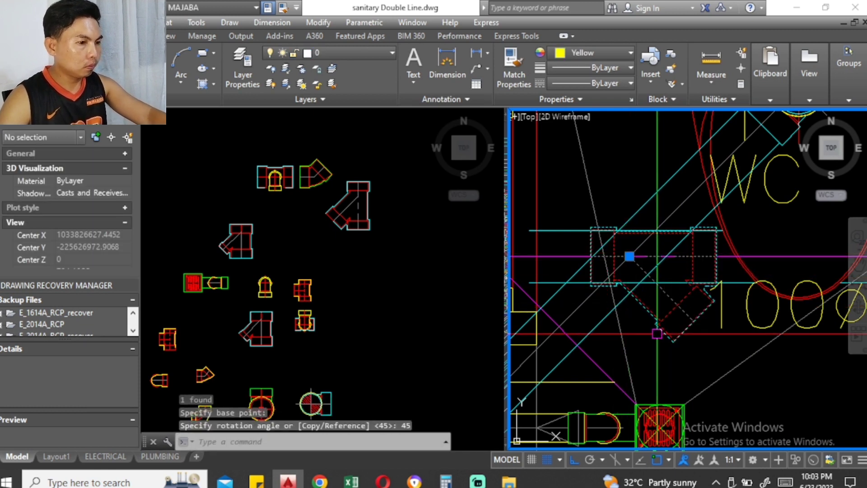
Step: Mirror the wye about a horizontal line and erase the unflipped original
text(mi)
key(Return)
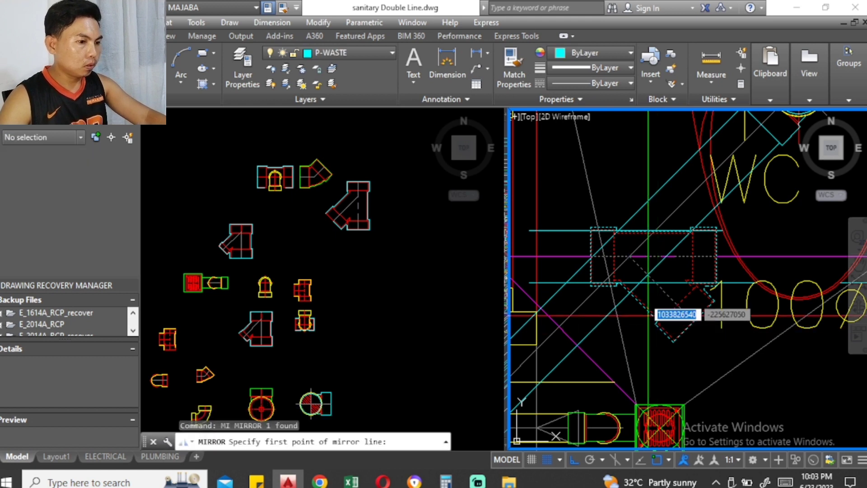
click(657, 257)
click(685, 256)
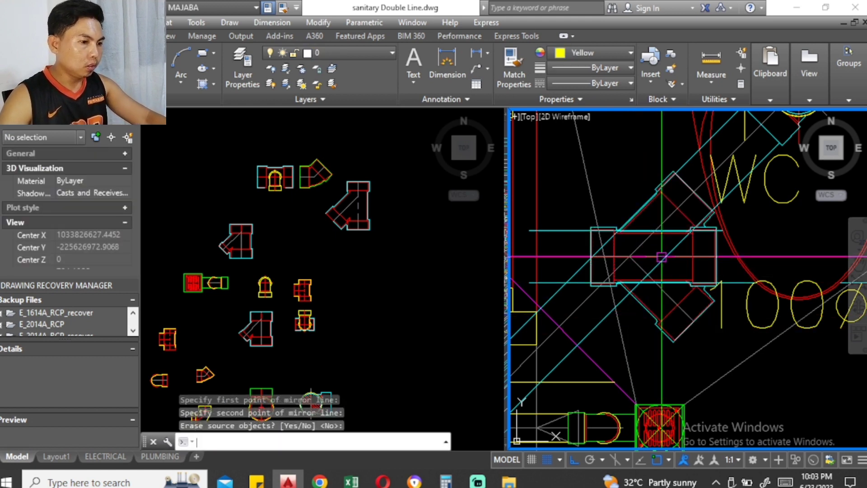
key(Return)
text(e)
key(Return)
scroll(677, 271, down, 3)
scroll(677, 271, down, 2)
scroll(677, 271, up, 5)
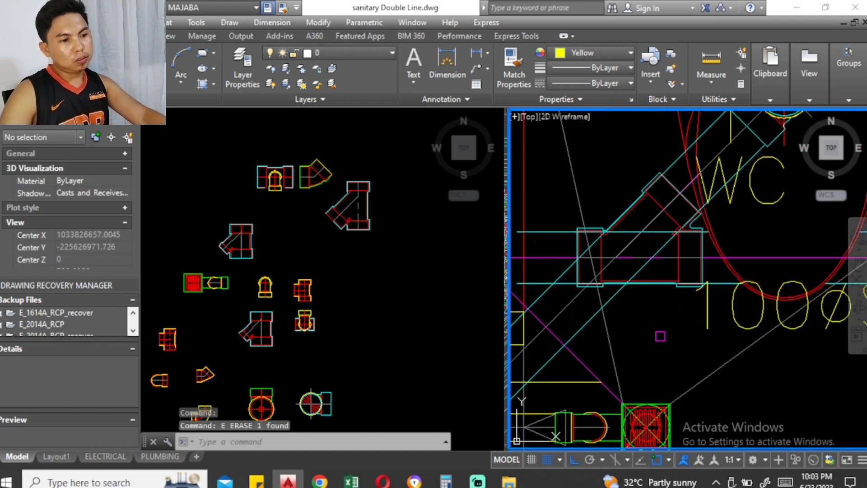
scroll(664, 226, up, 1)
text(tr)
key(Return)
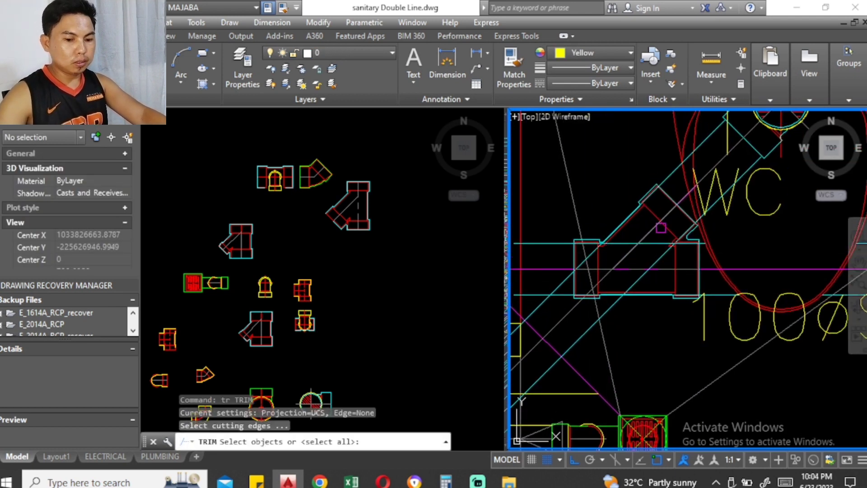
scroll(674, 193, up, 1)
scroll(673, 194, up, 2)
click(648, 201)
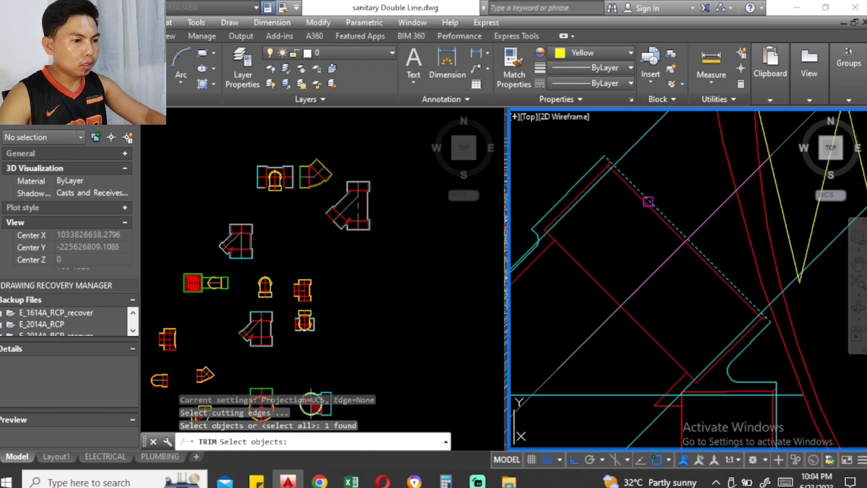
scroll(587, 199, down, 2)
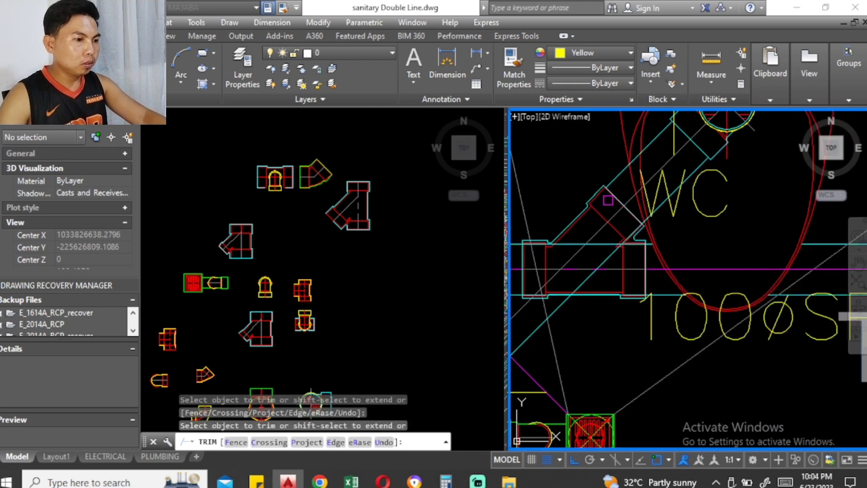
scroll(632, 231, up, 3)
scroll(635, 233, up, 2)
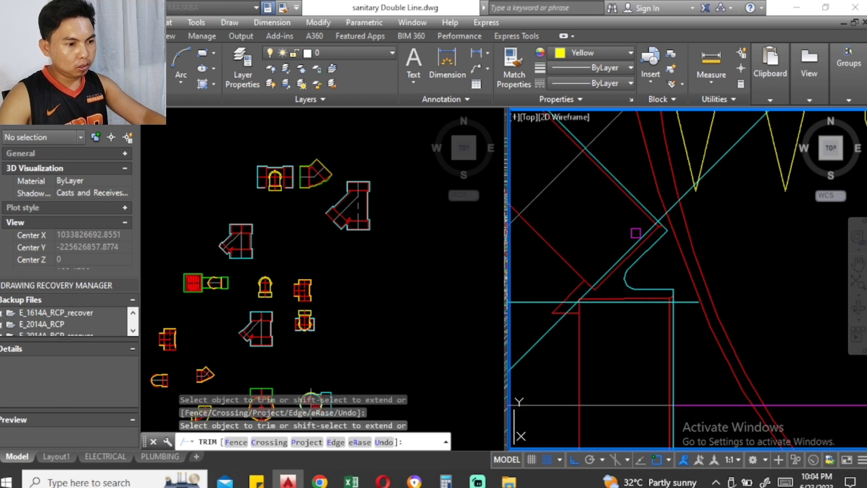
scroll(636, 234, down, 3)
scroll(637, 230, up, 1)
scroll(638, 228, up, 1)
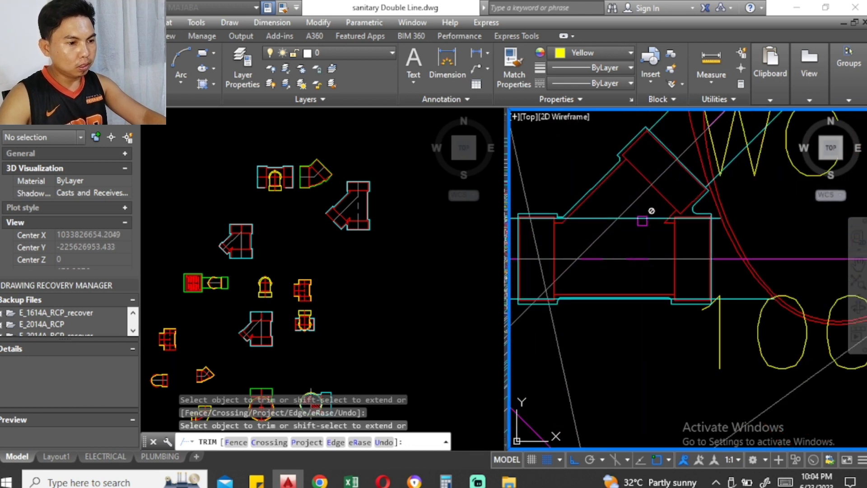
key(Escape)
text(tr)
key(space)
click(627, 258)
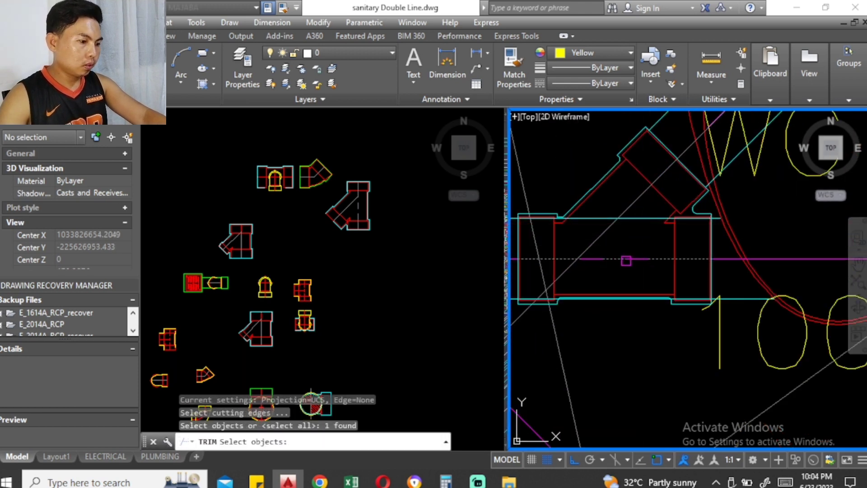
key(Return)
key(Escape)
scroll(646, 212, down, 2)
scroll(646, 212, down, 1)
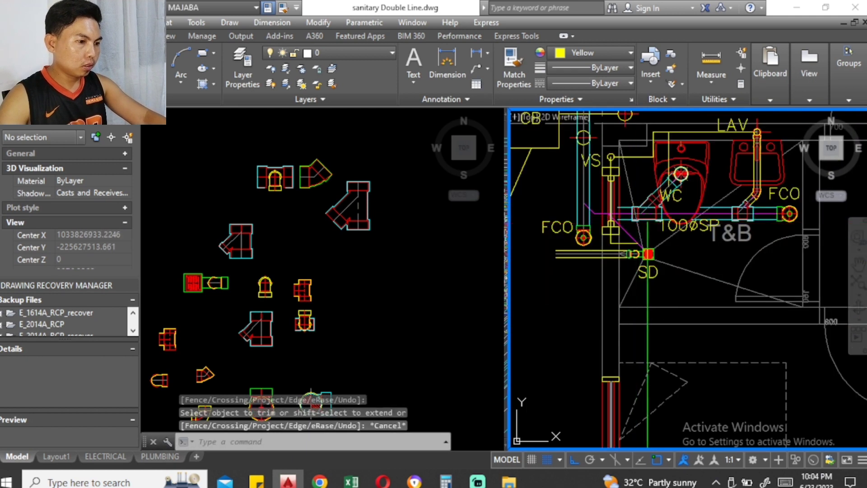
scroll(735, 152, up, 1)
scroll(735, 151, up, 2)
scroll(735, 151, down, 1)
click(682, 212)
right_click(686, 212)
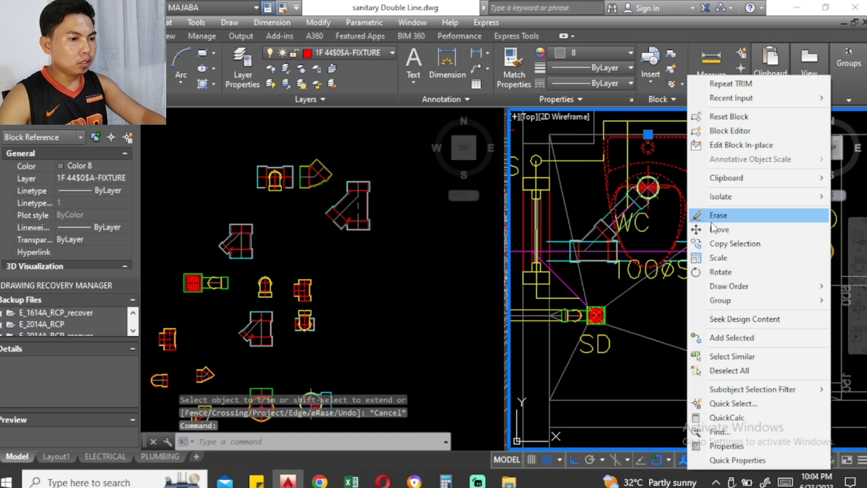
key(Escape)
scroll(632, 221, down, 2)
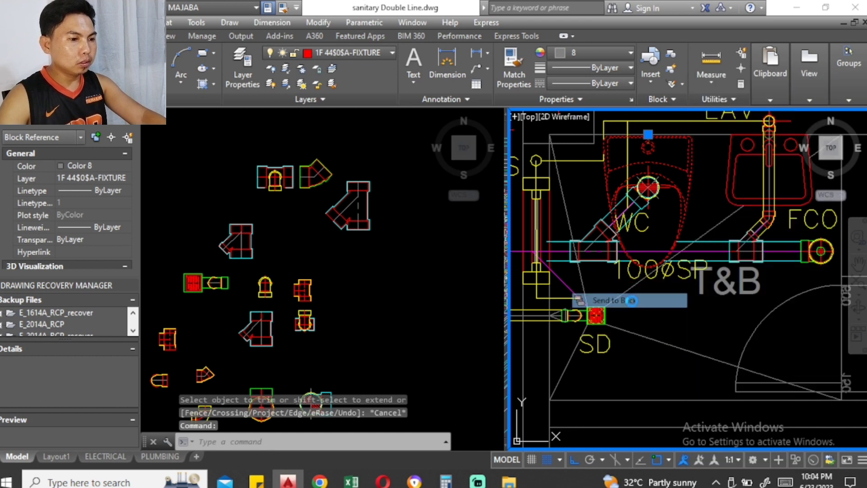
key(Escape)
key(Escape)
middle_drag(743, 218, 651, 269)
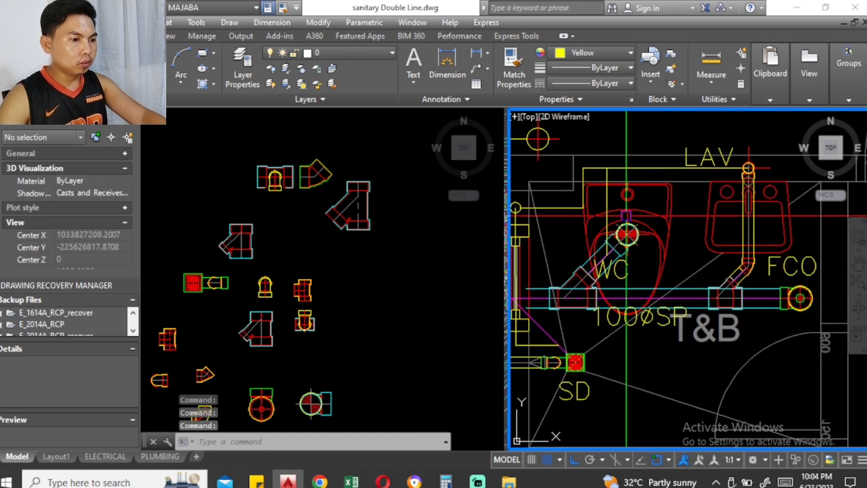
scroll(626, 215, down, 2)
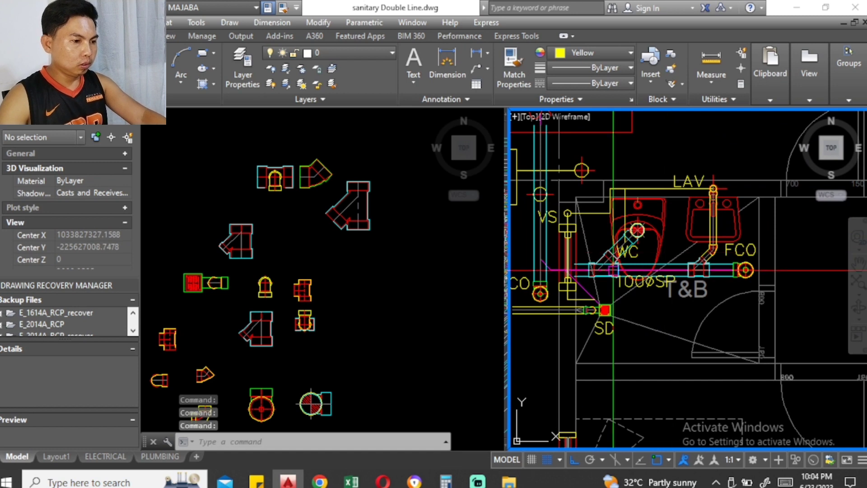
middle_drag(605, 271, 657, 278)
scroll(722, 293, up, 3)
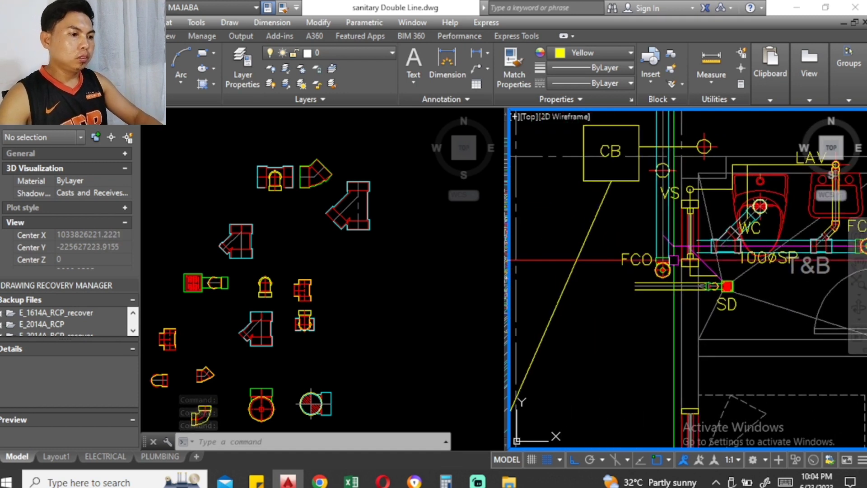
scroll(724, 252, up, 1)
scroll(724, 252, up, 1)
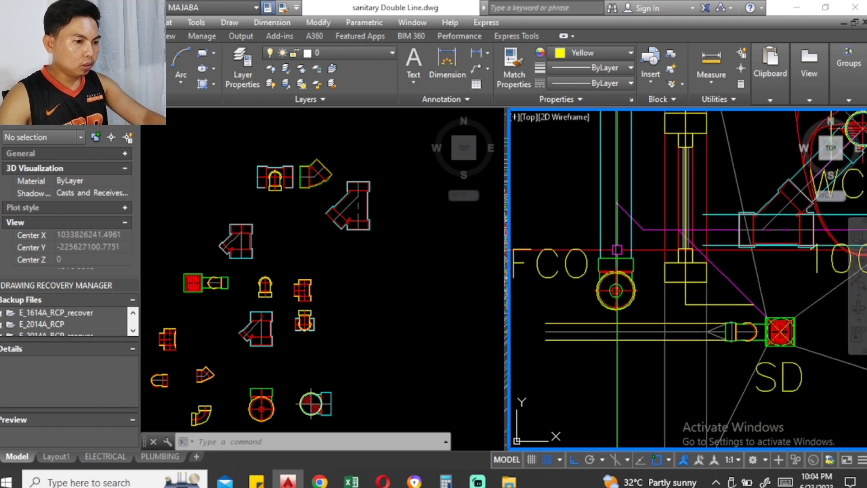
scroll(564, 338, down, 1)
scroll(564, 338, down, 1)
scroll(564, 338, up, 1)
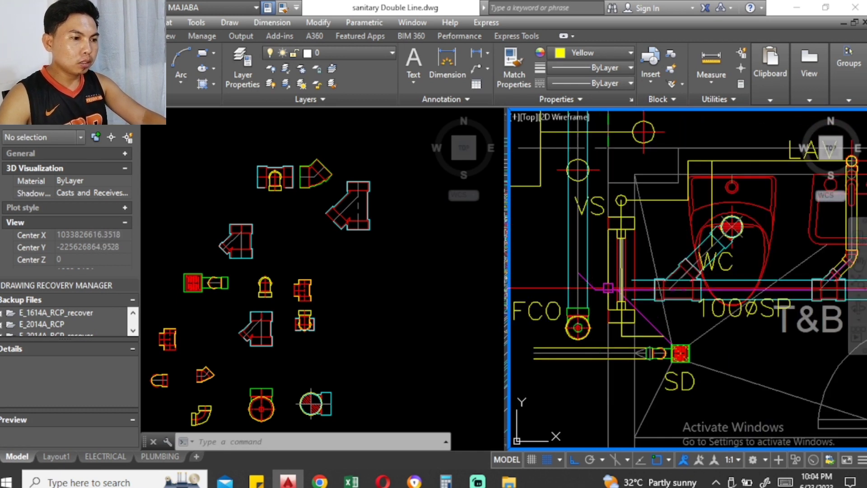
scroll(593, 286, up, 1)
scroll(568, 239, down, 2)
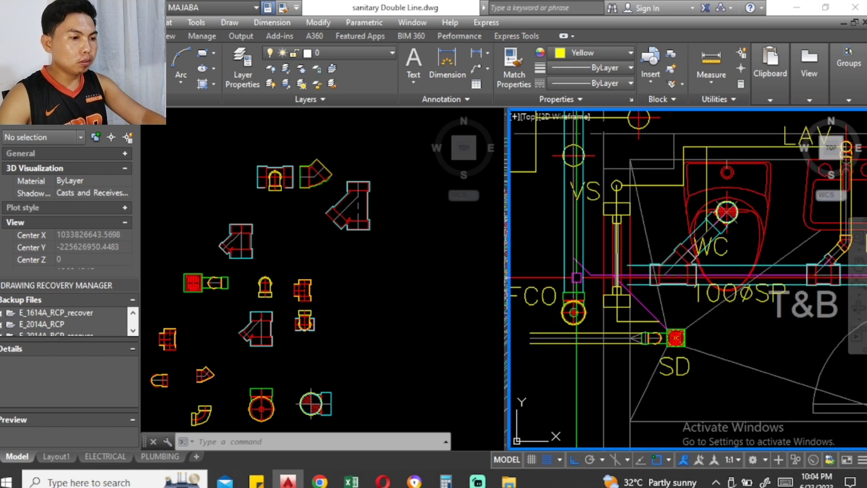
scroll(606, 247, up, 1)
Step: Stretch the floor cleanout pipe so the cleanout sits further down the line
key(Return)
scroll(612, 277, up, 2)
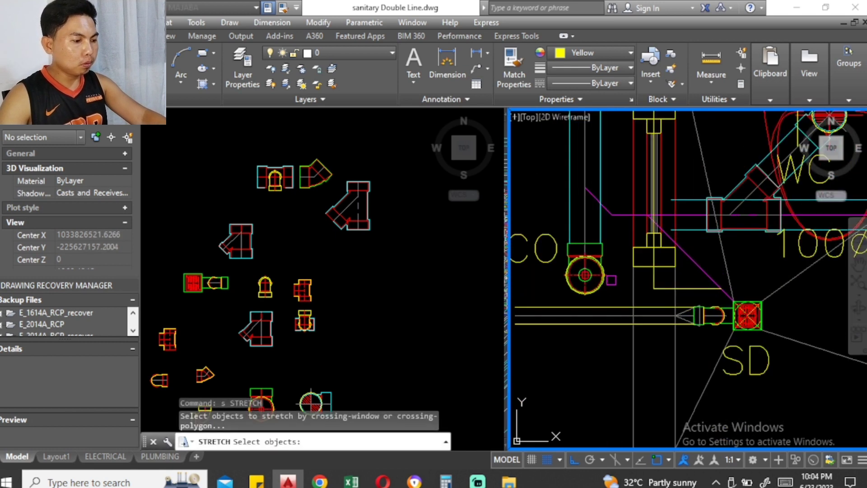
click(514, 115)
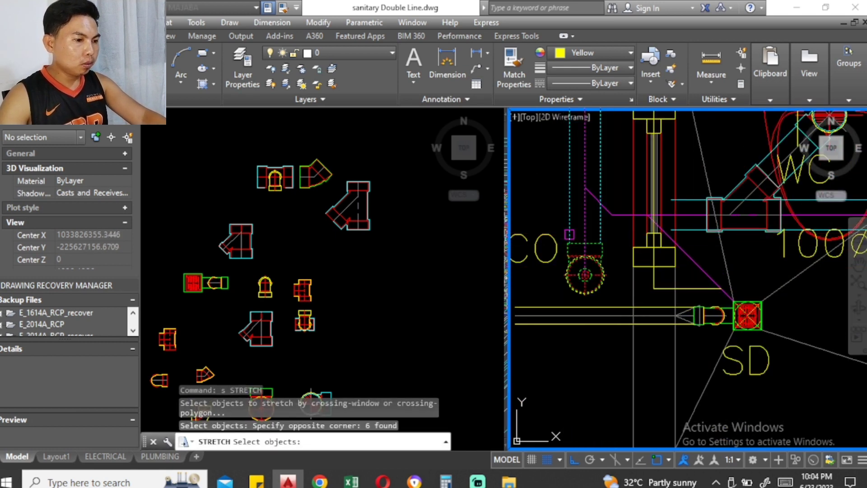
key(Return)
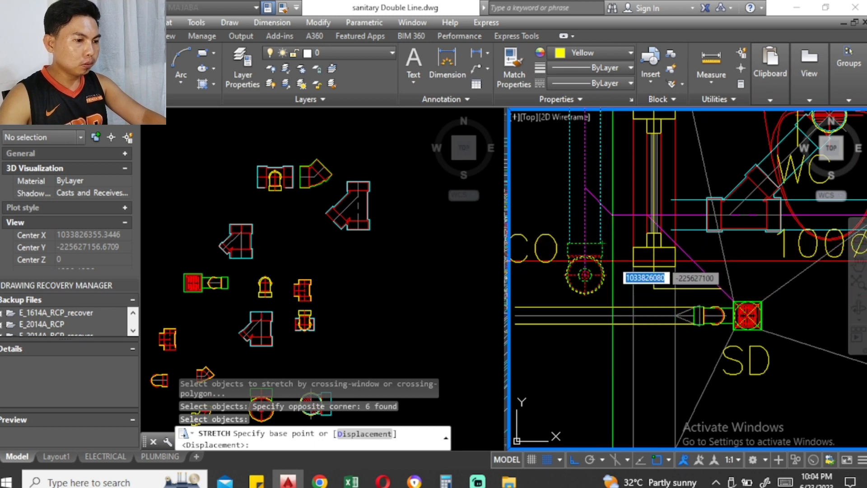
click(613, 260)
middle_drag(612, 312, 620, 203)
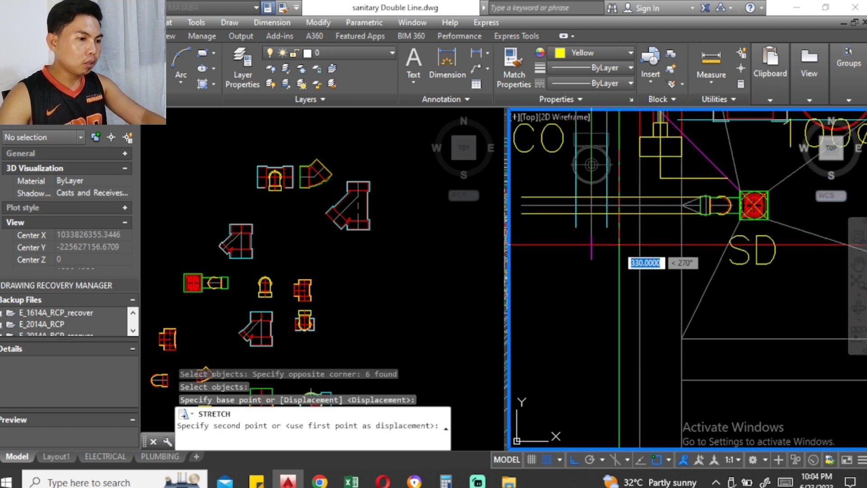
key(Return)
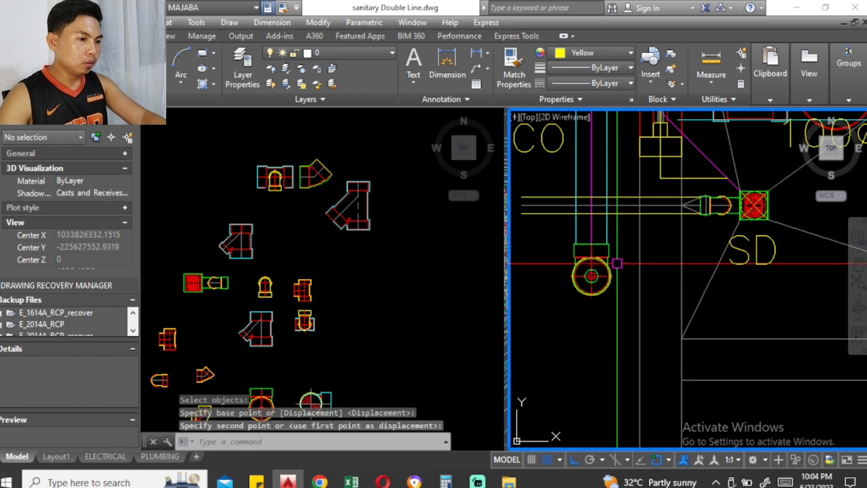
scroll(660, 209, down, 3)
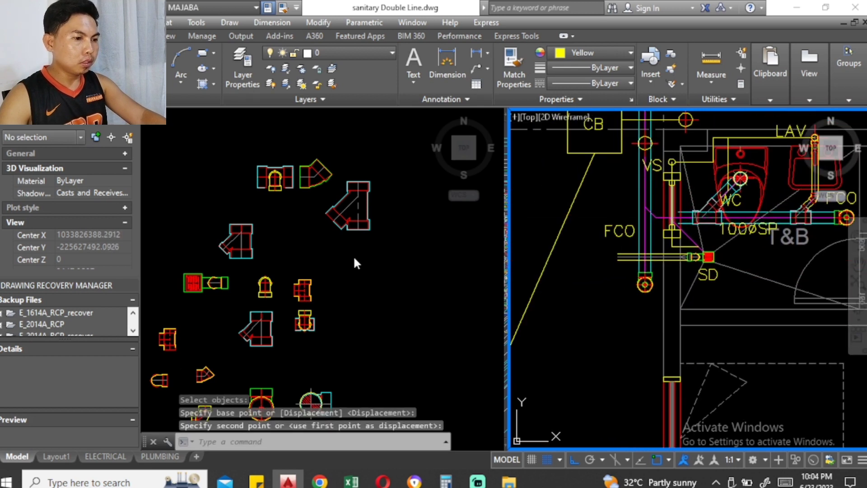
Step: Copy the wye fitting from the library onto the vent stack
click(344, 221)
text(co)
key(Return)
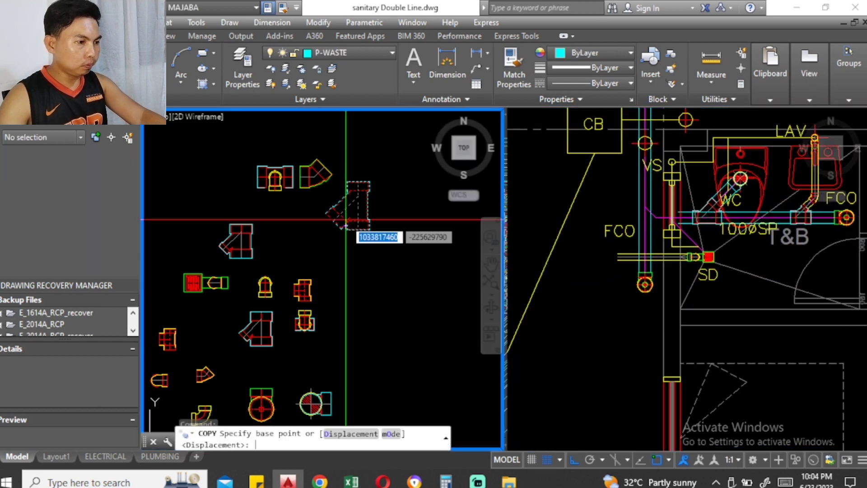
click(346, 228)
click(580, 197)
scroll(656, 210, up, 3)
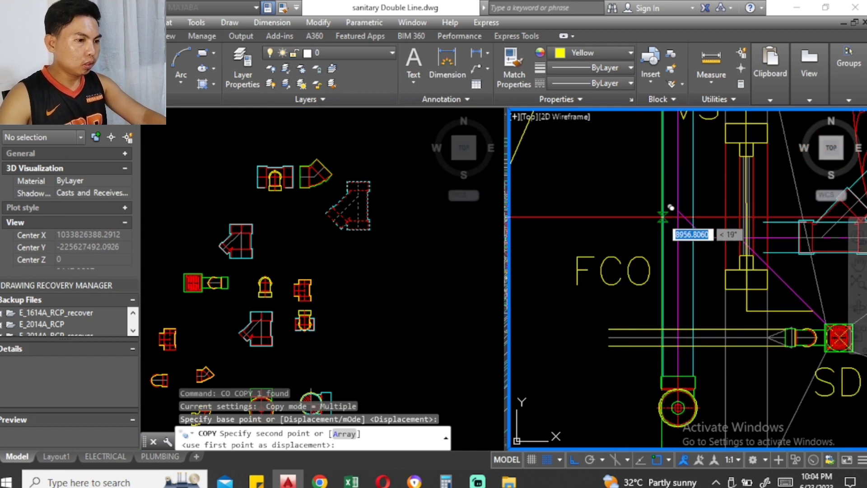
click(670, 208)
key(Escape)
Step: Mirror the placed wye about a vertical axis, then erase the mirrored copy
middle_drag(671, 208, 630, 240)
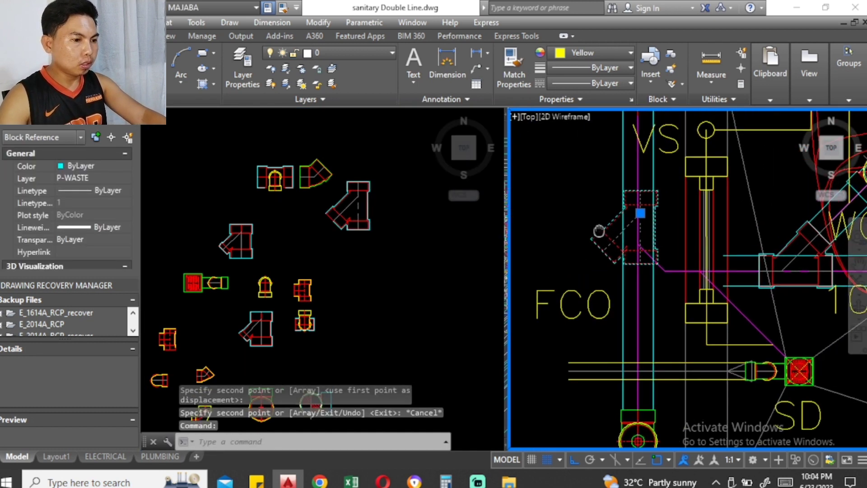
text(mi)
key(Return)
scroll(664, 230, up, 3)
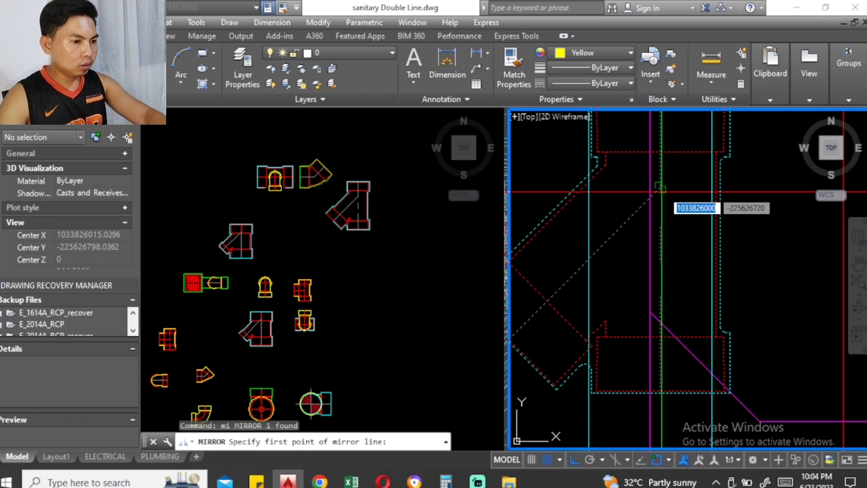
click(661, 208)
click(661, 180)
key(Return)
scroll(632, 203, down, 3)
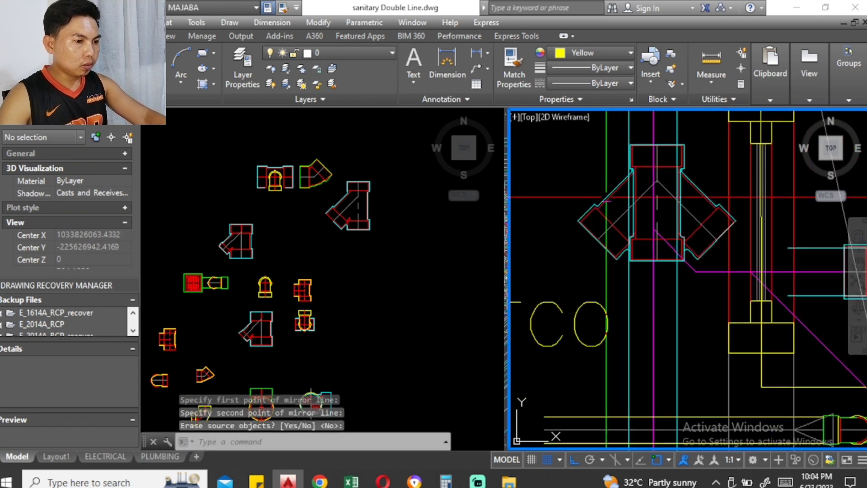
click(599, 198)
text(e)
key(Return)
scroll(632, 195, down, 2)
Step: Move the wye 50 up the vertical sanitary stack
click(633, 190)
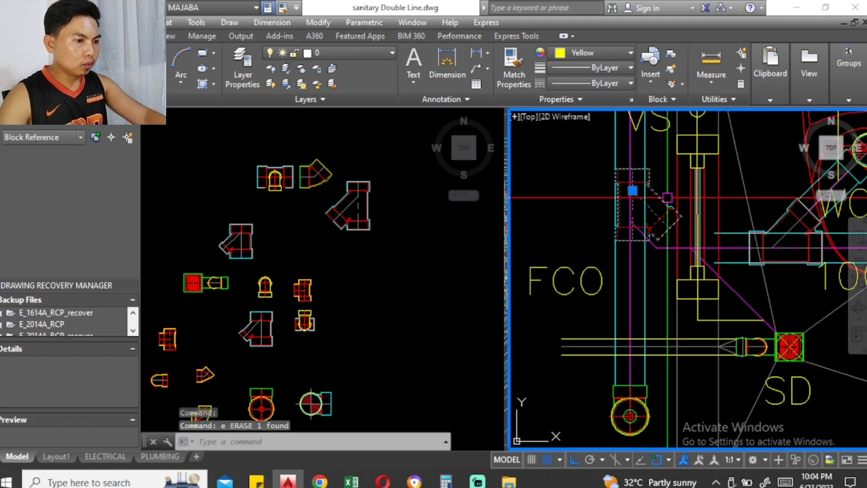
click(632, 190)
scroll(629, 217, up, 3)
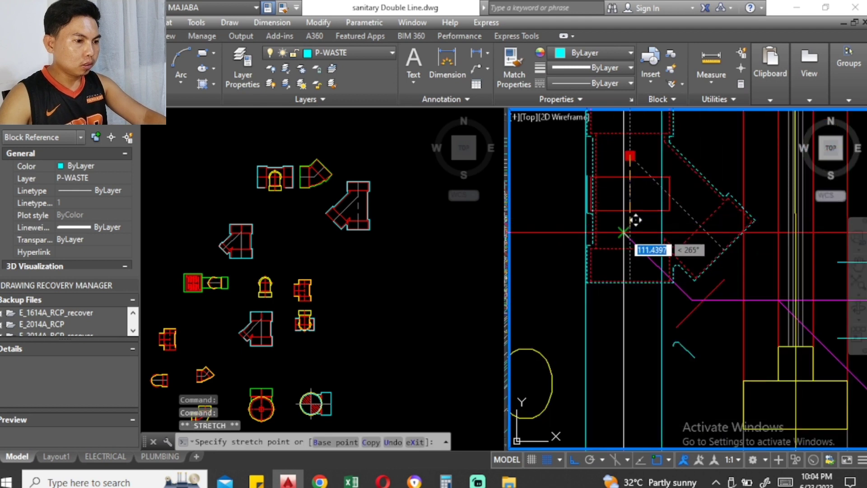
key(Escape)
key(Escape)
scroll(686, 278, down, 3)
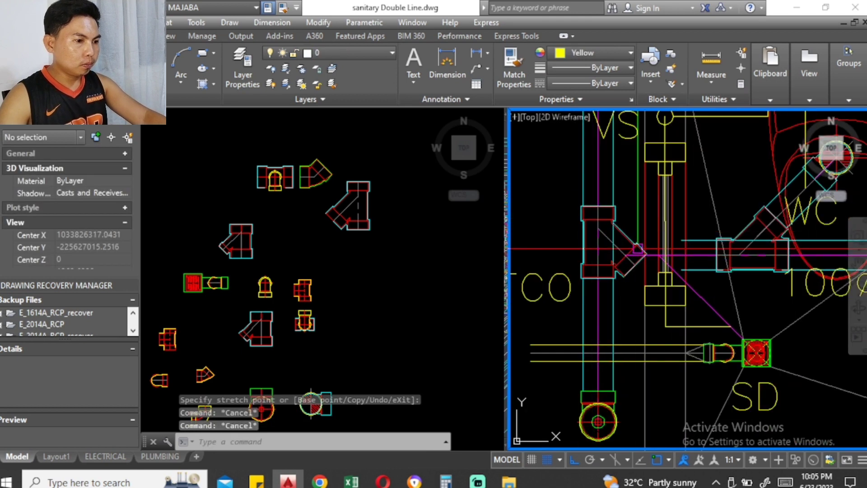
click(617, 228)
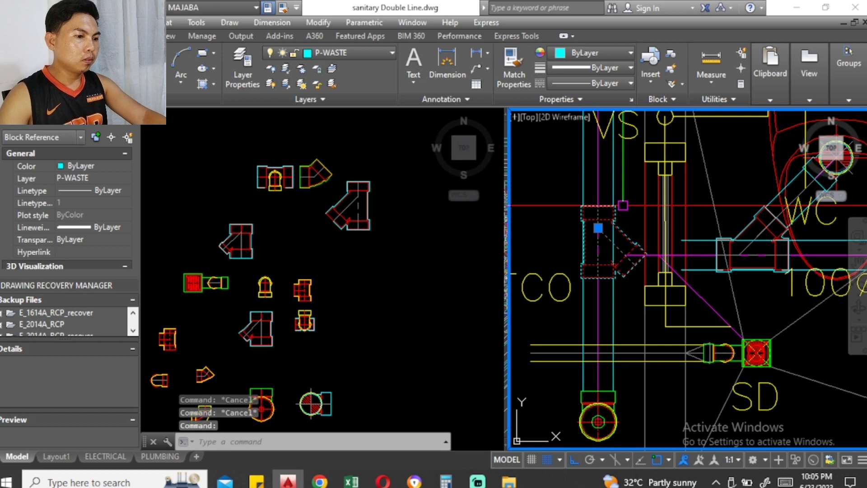
scroll(614, 235, down, 2)
scroll(613, 246, up, 2)
text(m)
key(Return)
click(623, 221)
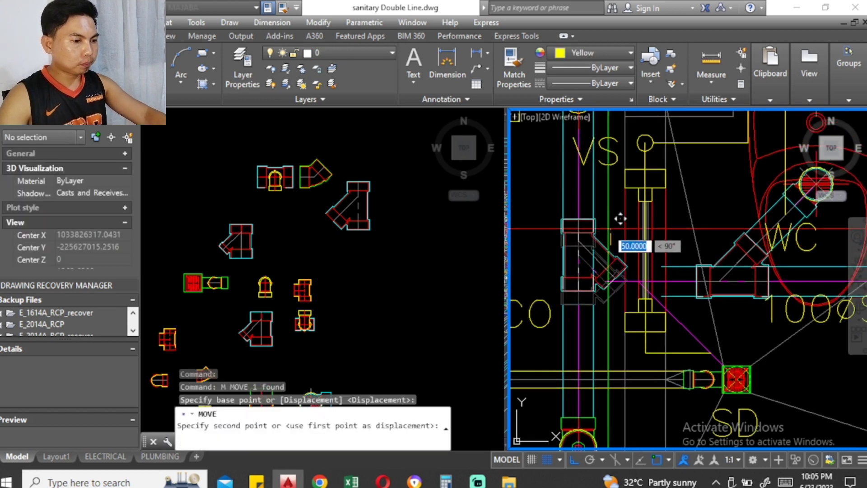
click(625, 231)
Step: Move the wye further up the stack to its final position
scroll(587, 264, down, 3)
scroll(598, 264, up, 1)
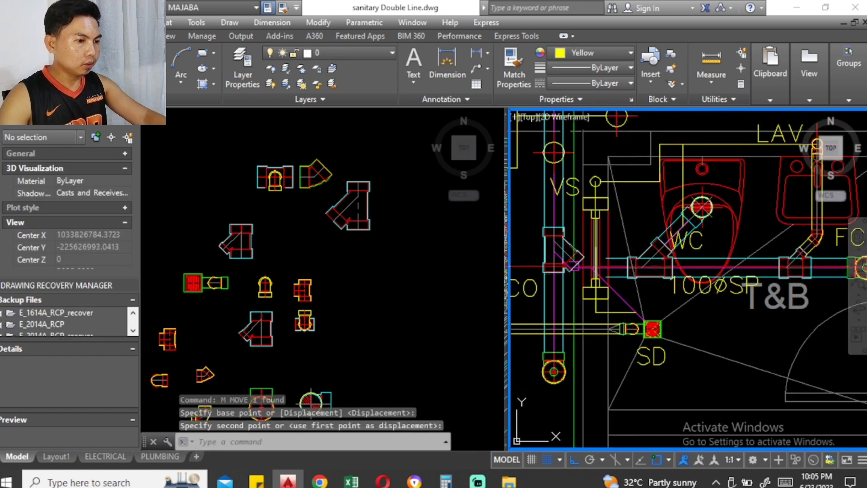
scroll(597, 265, up, 1)
scroll(597, 264, up, 1)
click(243, 263)
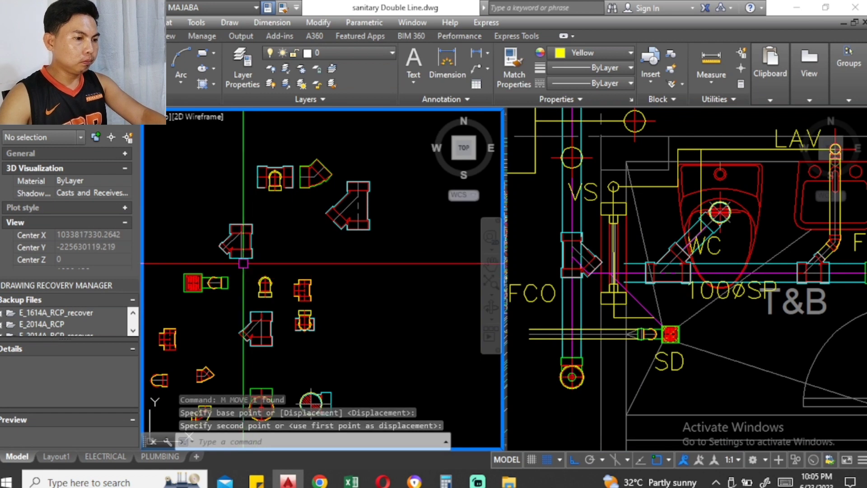
click(677, 274)
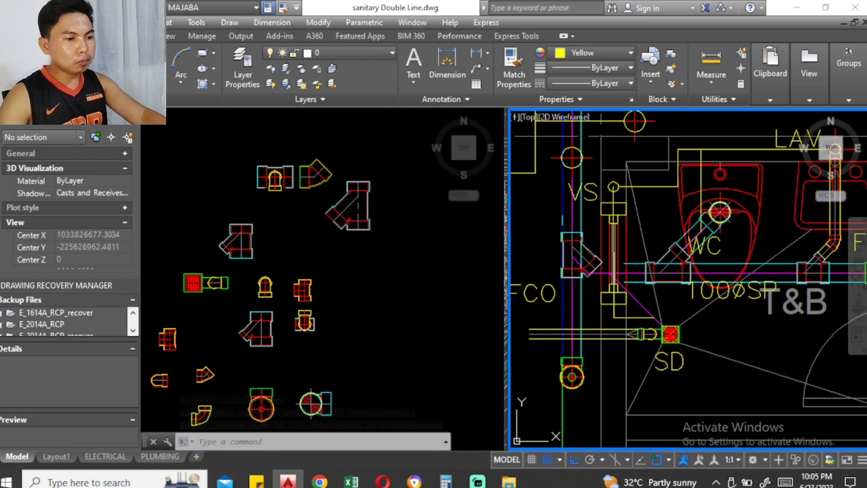
scroll(581, 273, up, 2)
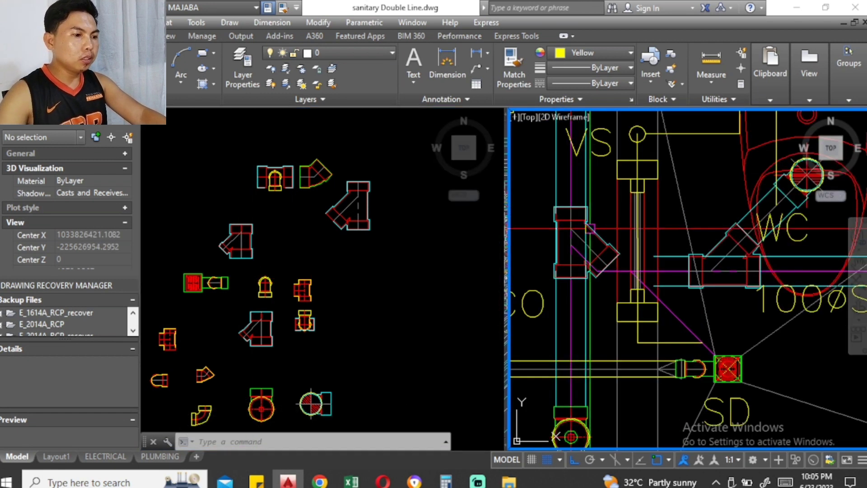
click(570, 228)
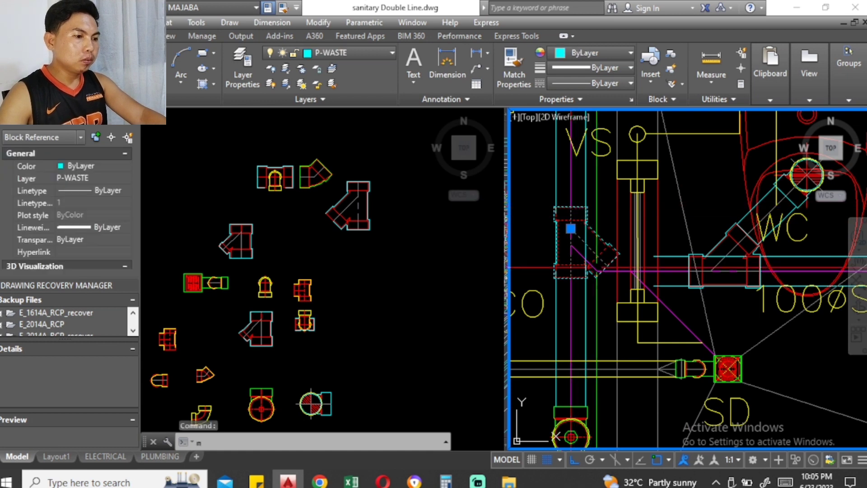
key(Return)
click(612, 204)
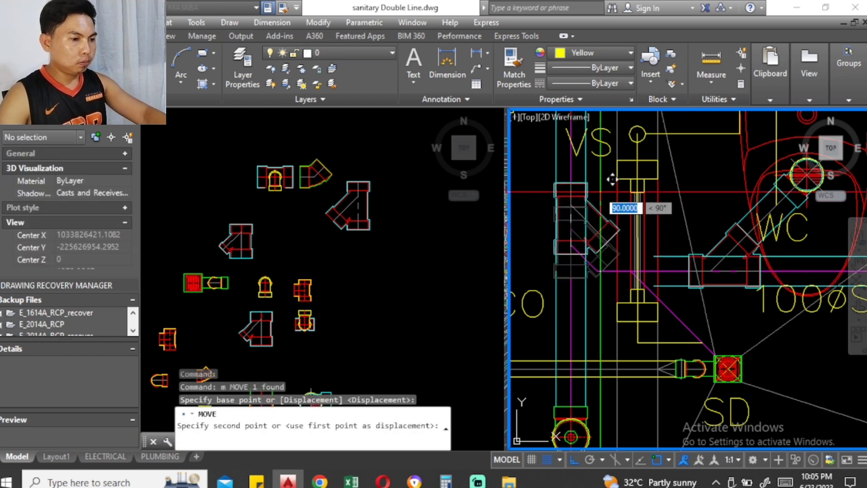
click(612, 179)
scroll(612, 179, down, 3)
click(294, 271)
mouse_move(294, 270)
middle_down()
mouse_move(343, 246)
mouse_move(334, 230)
mouse_move(380, 217)
middle_up()
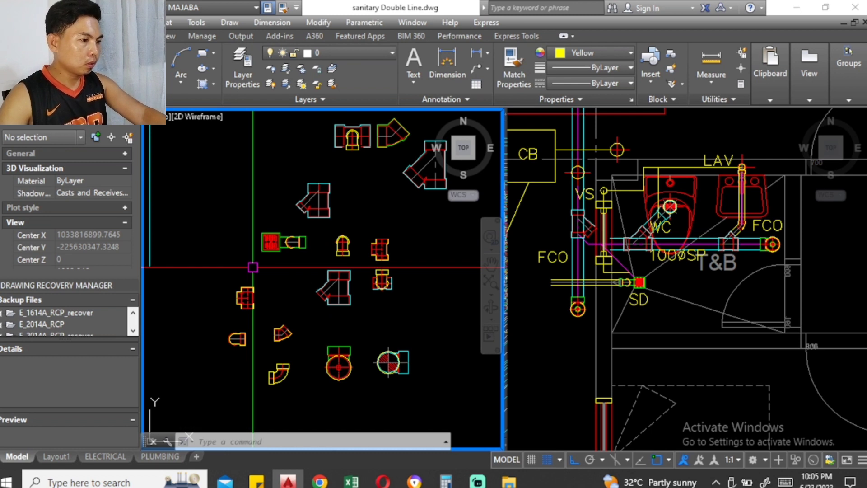
Step: Copy the elbow fitting from the library to the VS stack junction
middle_drag(322, 203, 288, 244)
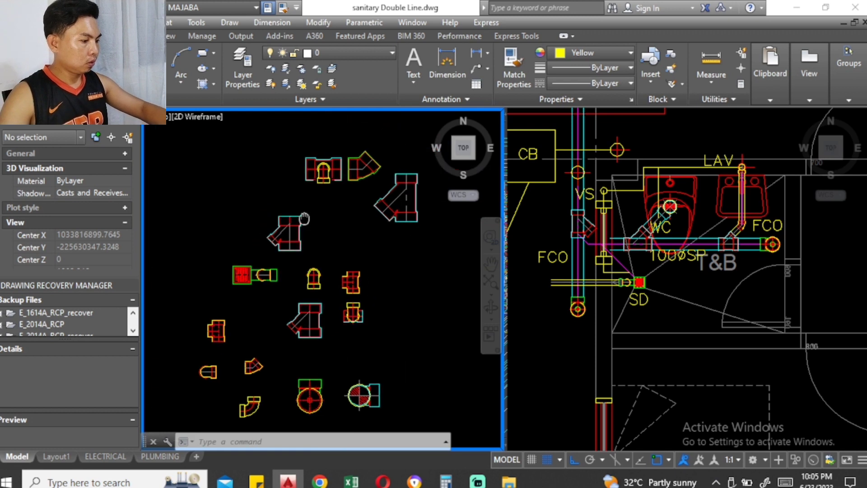
click(373, 176)
text(co)
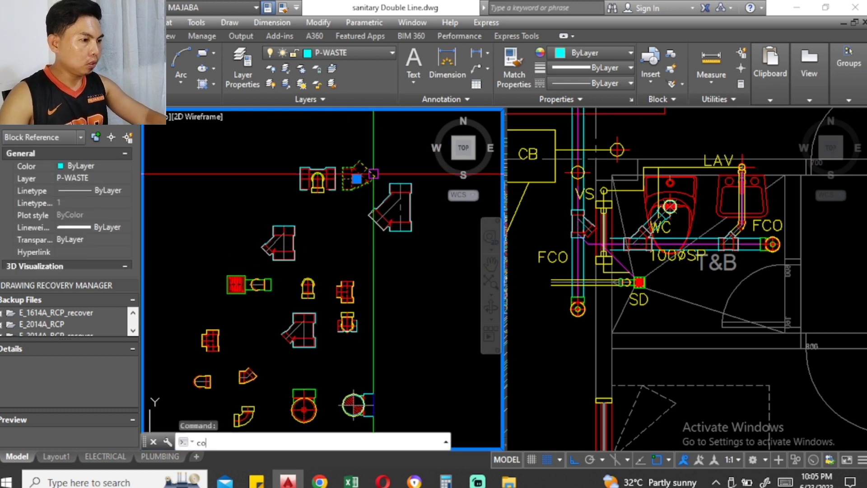
key(Return)
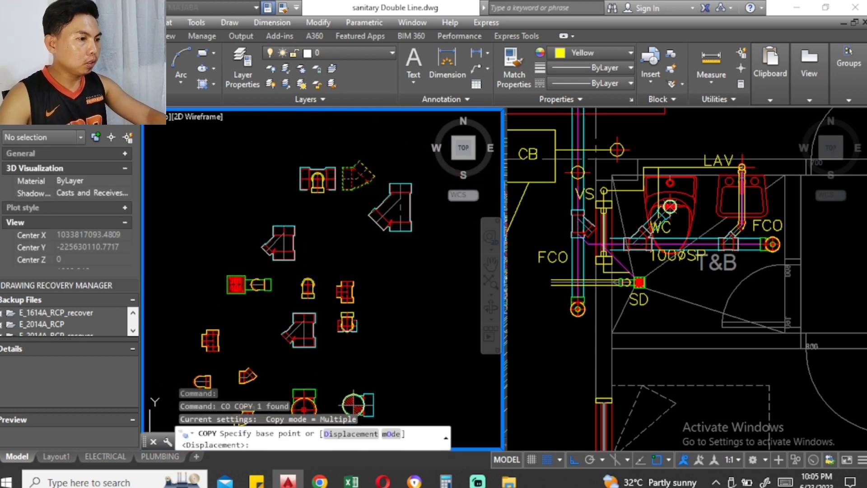
click(372, 176)
click(616, 242)
scroll(627, 257, up, 3)
scroll(633, 265, up, 3)
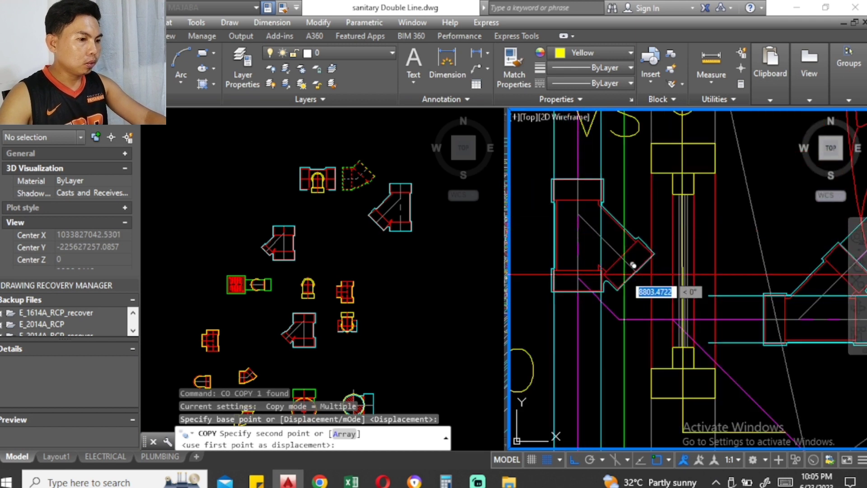
click(721, 313)
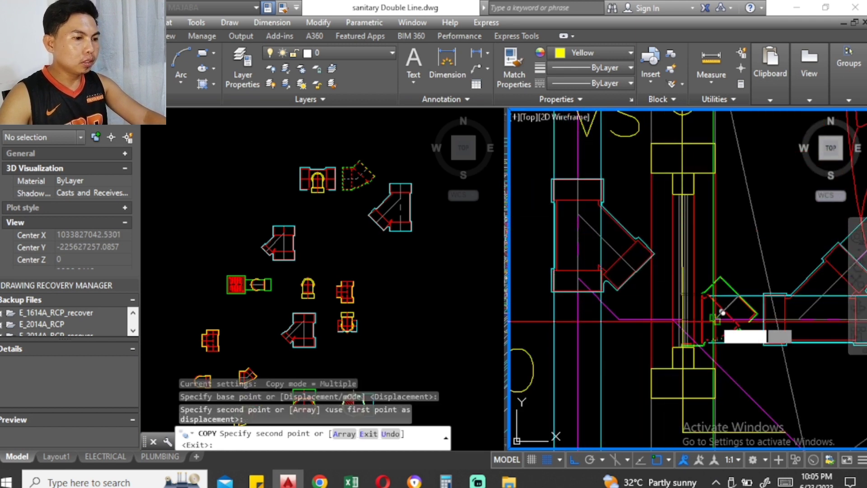
key(Return)
Step: Mirror the elbow about a vertical axis and erase the unwanted mirrored copy
click(717, 316)
text(mi)
key(Return)
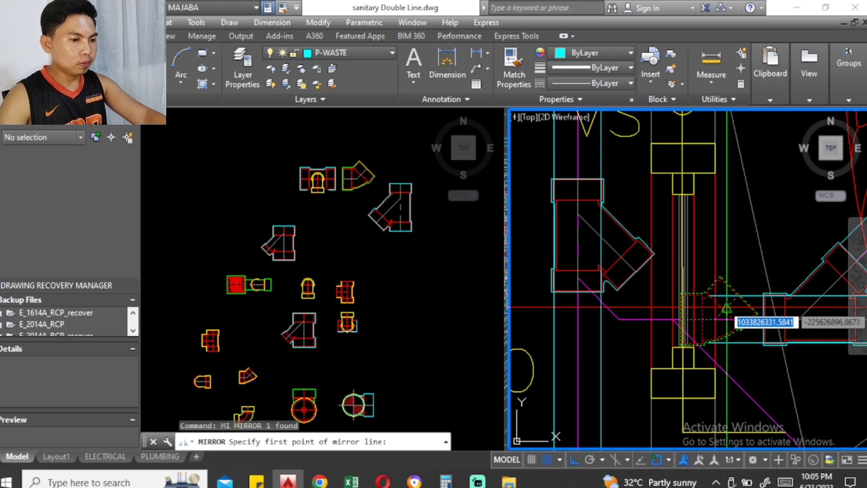
click(677, 316)
click(678, 286)
key(Return)
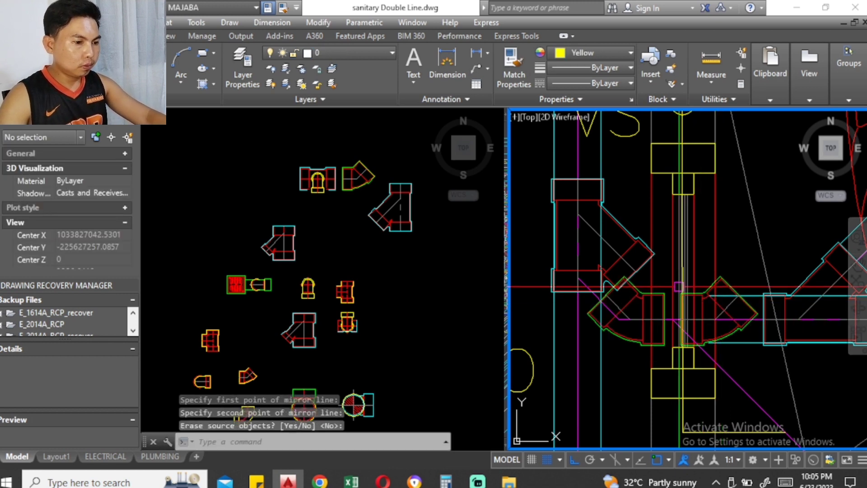
click(723, 284)
text(e)
key(Return)
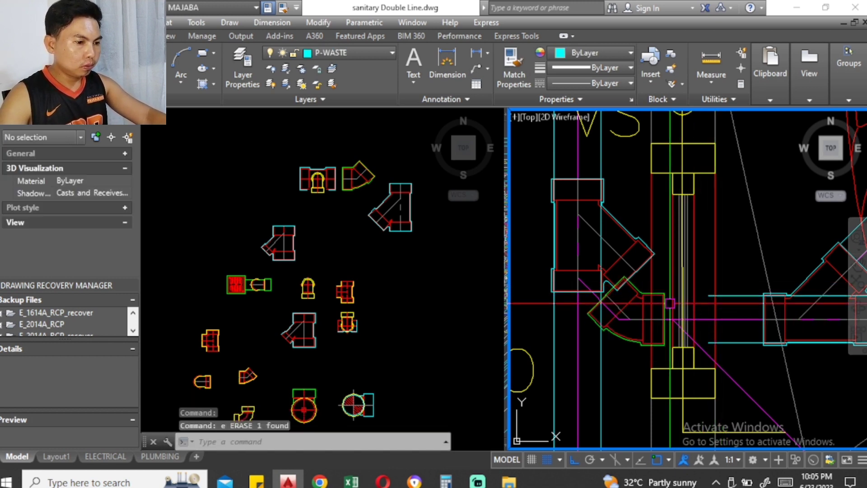
Step: Select the elbow for a move, then cancel without relocating it
click(722, 316)
click(627, 334)
middle_drag(678, 296, 628, 279)
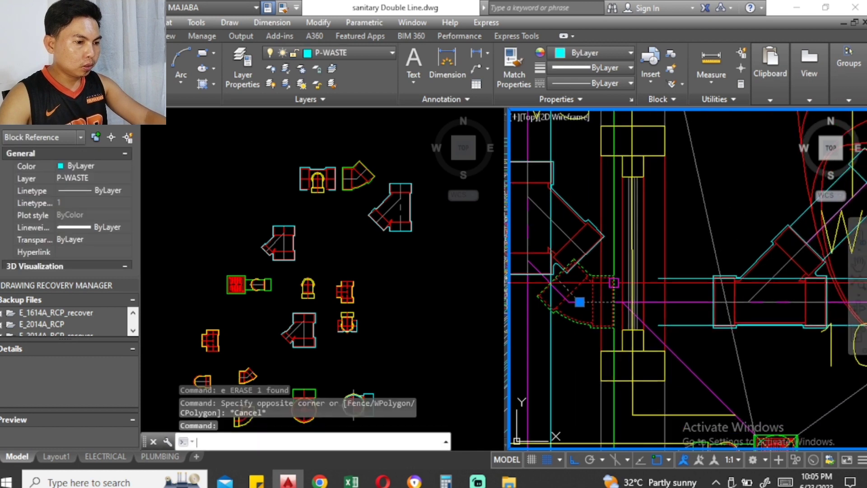
text(m)
key(Return)
scroll(628, 279, up, 2)
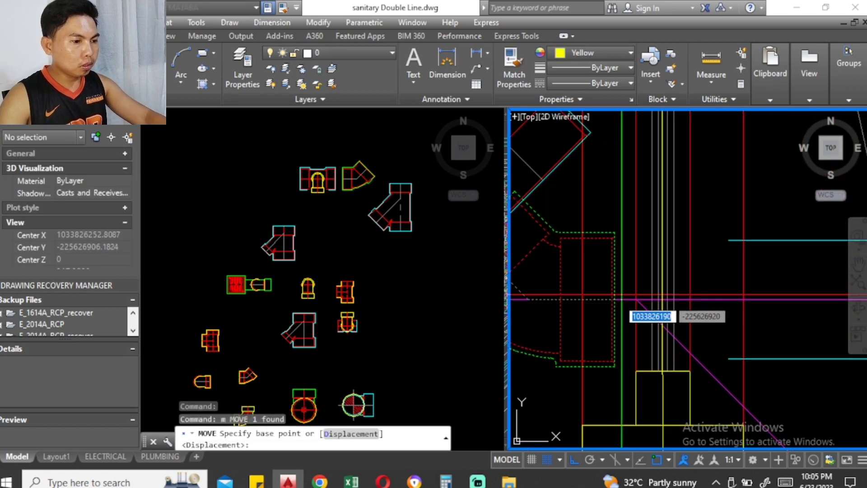
click(621, 299)
scroll(654, 293, down, 2)
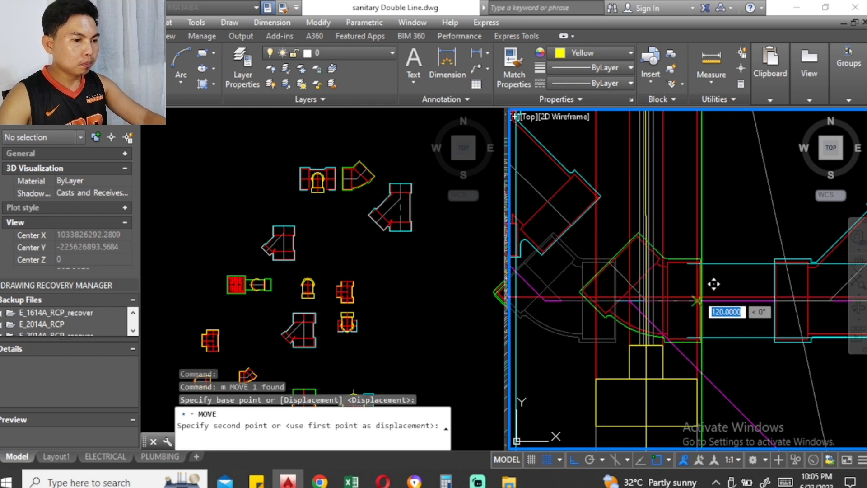
key(Escape)
Step: Bring the VS, WC and SD area into view and inspect the magenta diagonal line
mouse_move(713, 284)
middle_down()
mouse_move(587, 239)
mouse_move(603, 251)
middle_up()
key(Escape)
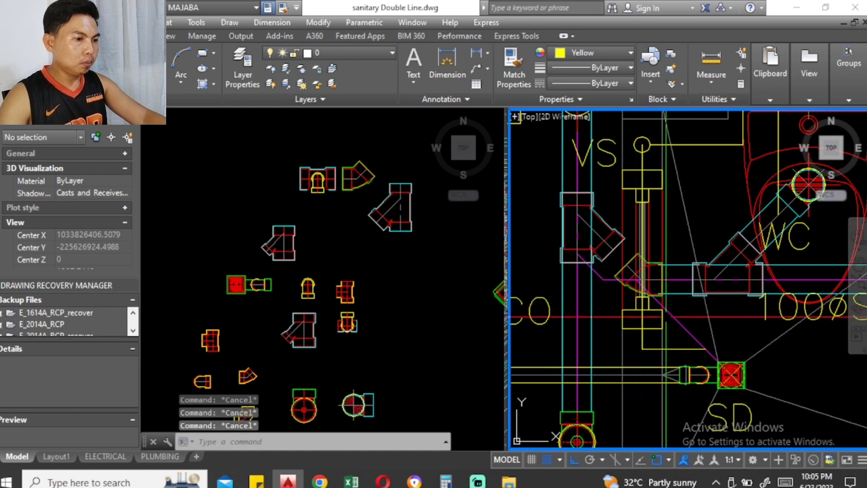
click(663, 305)
key(Escape)
Step: Mirror the WC branch's three cyan pipe lines about a vertical axis, keeping the originals
scroll(796, 160, up, 2)
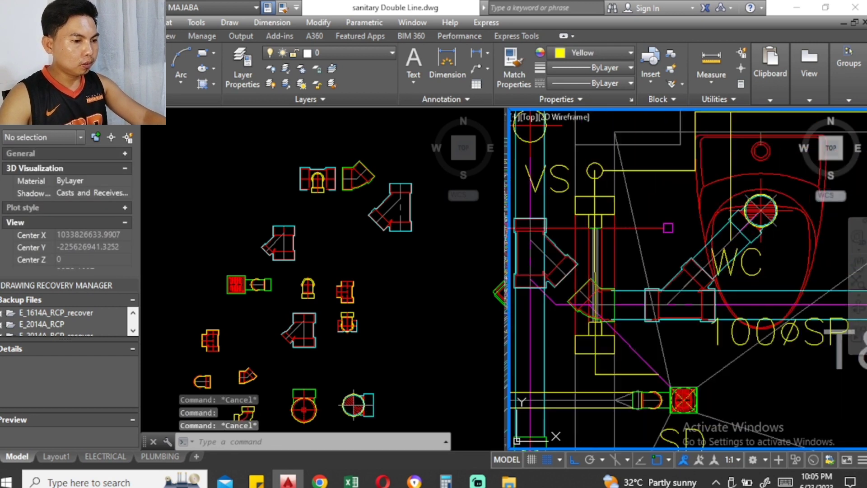
click(710, 267)
click(729, 298)
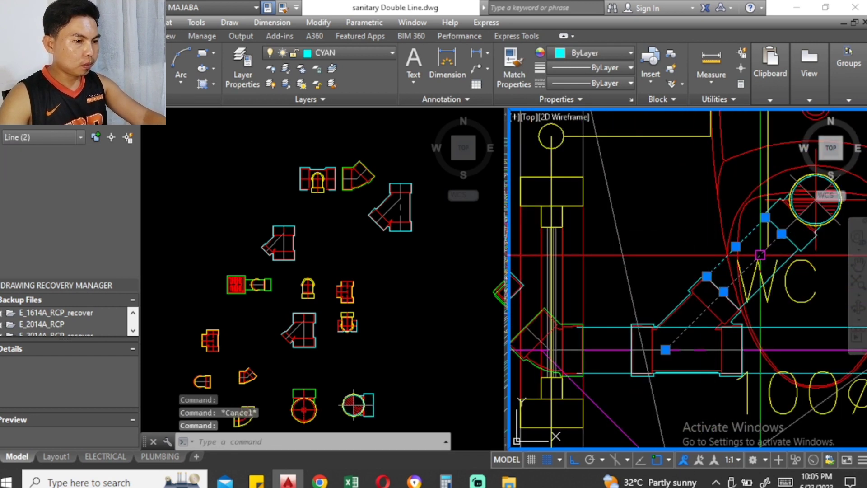
click(790, 256)
mouse_move(790, 256)
middle_down()
mouse_move(663, 271)
mouse_move(655, 249)
mouse_move(697, 230)
middle_up()
text(mi)
key(Return)
scroll(621, 259, down, 2)
scroll(655, 244, down, 1)
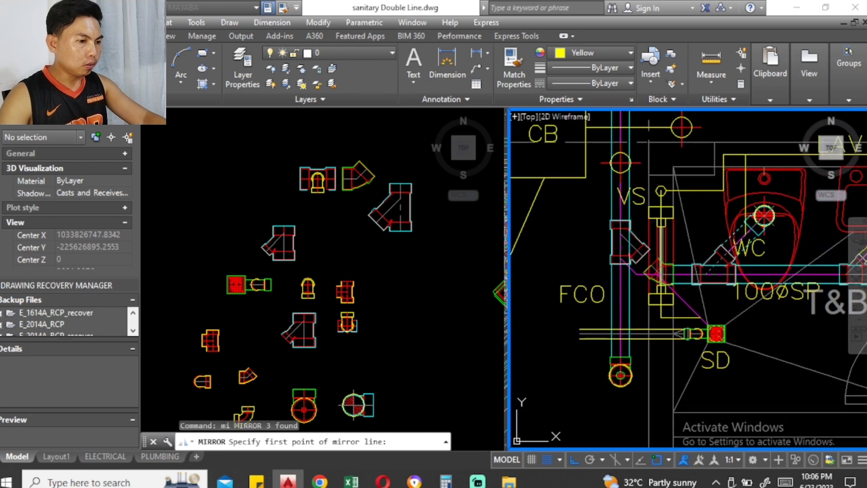
click(659, 327)
click(663, 361)
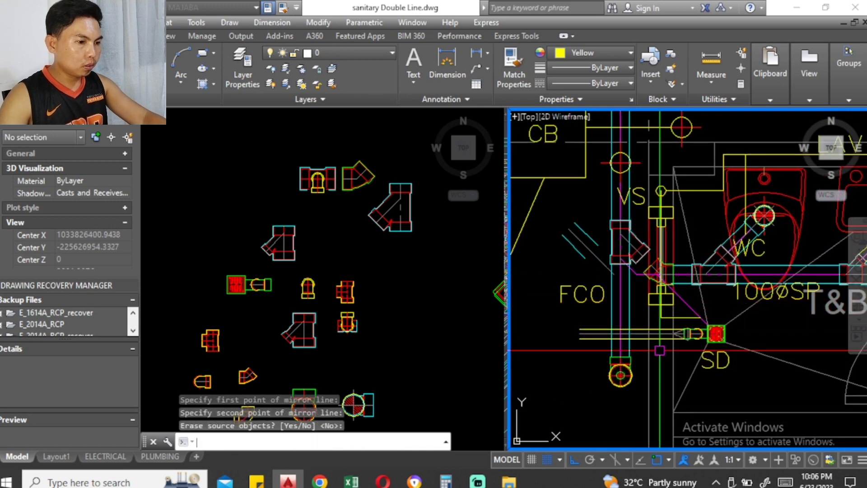
key(Return)
Step: Move the three mirrored branch lines against the elbow on the VS stack
scroll(586, 267, up, 2)
drag(537, 185, 614, 266)
text(m)
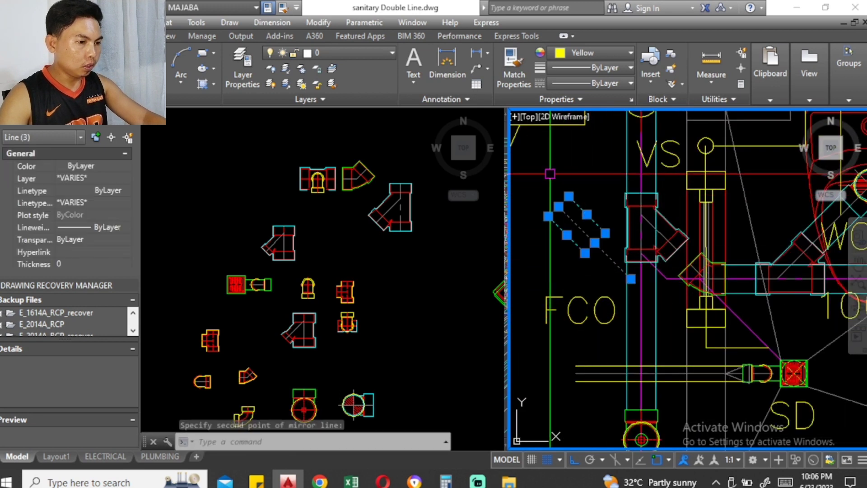
key(Return)
click(560, 205)
scroll(663, 231, up, 2)
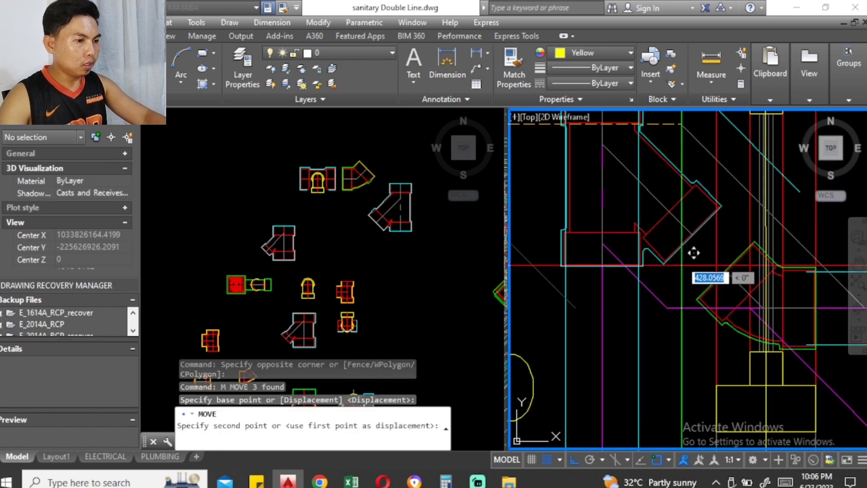
click(692, 238)
scroll(692, 238, down, 3)
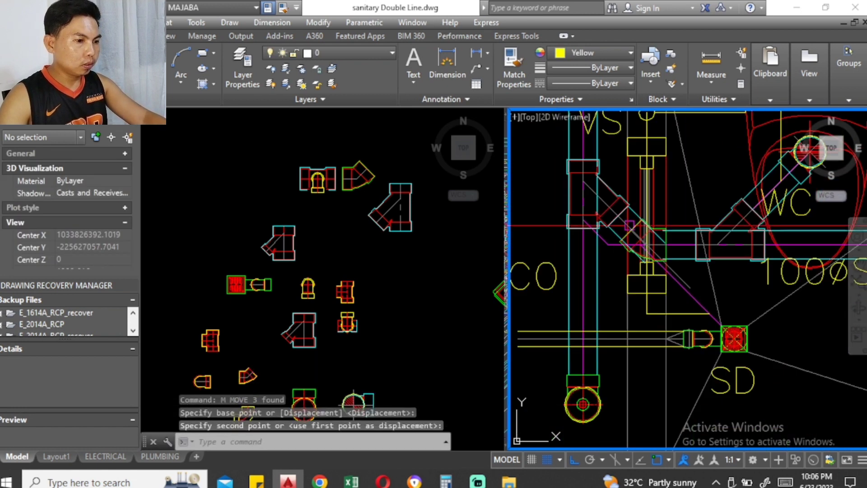
key(Escape)
scroll(654, 226, up, 4)
click(638, 224)
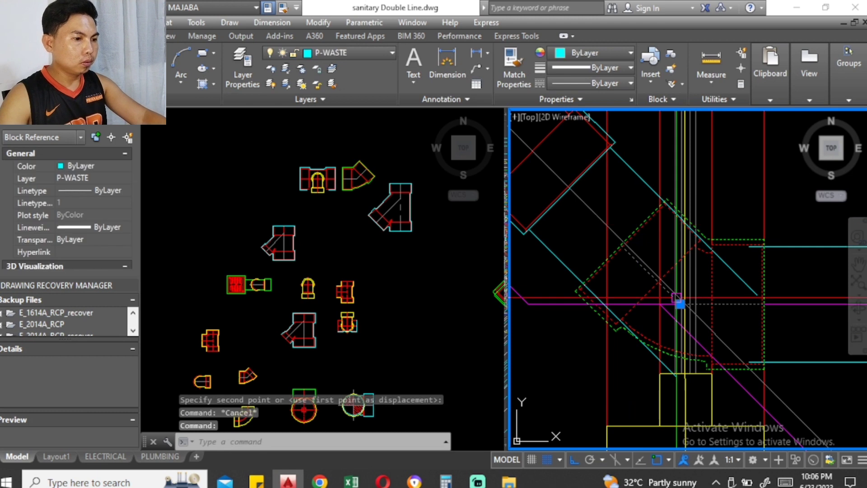
Step: Reposition the elbow at the stack junction by its insertion grip, with polar tracking turned on
scroll(679, 305, up, 2)
click(680, 307)
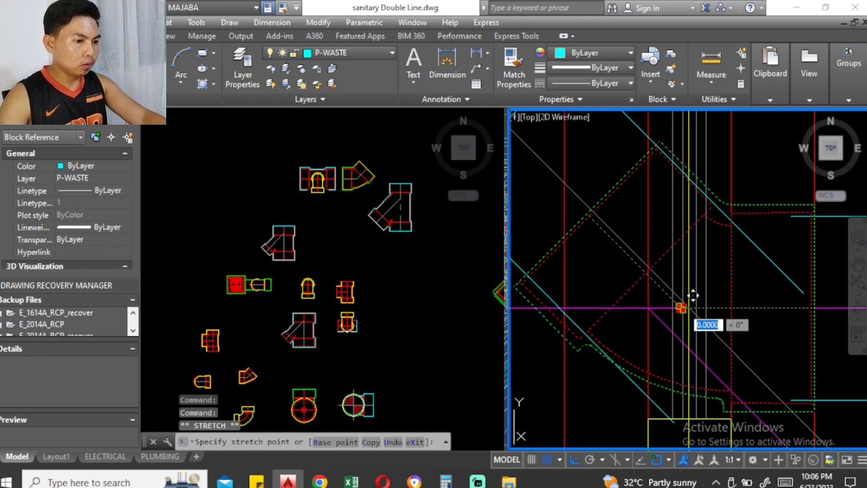
scroll(707, 306, up, 2)
scroll(708, 309, down, 2)
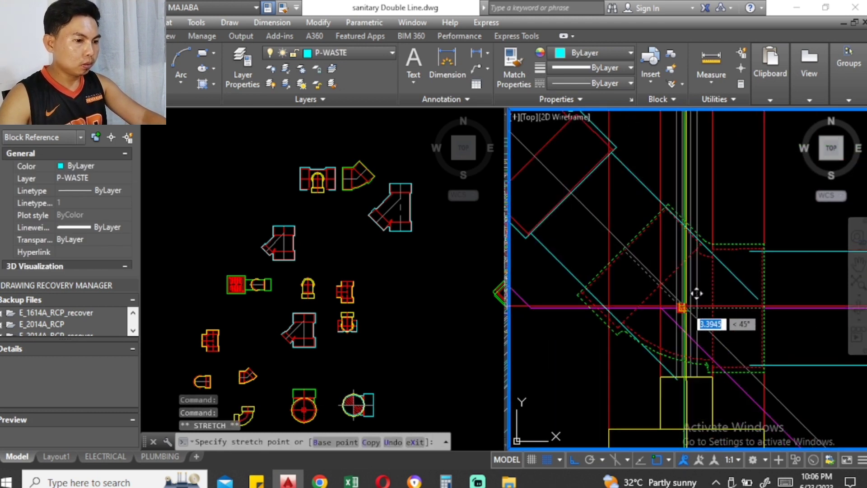
click(684, 305)
key(Escape)
middle_drag(684, 306, 649, 268)
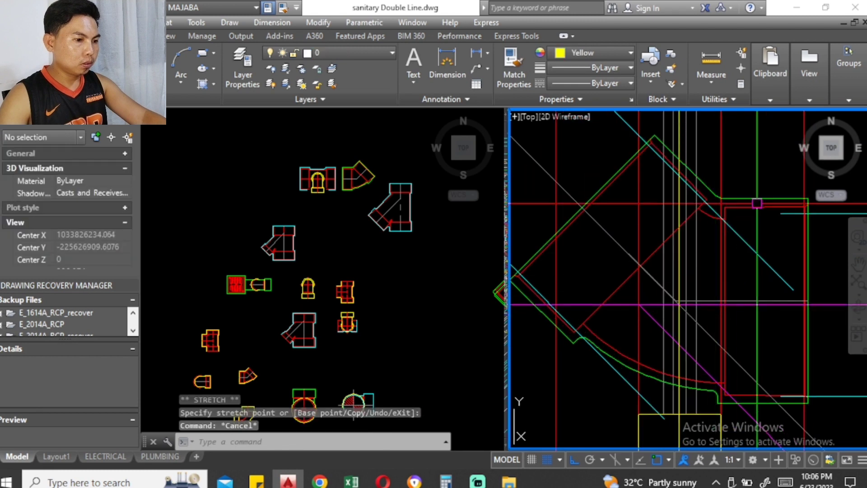
scroll(648, 268, up, 2)
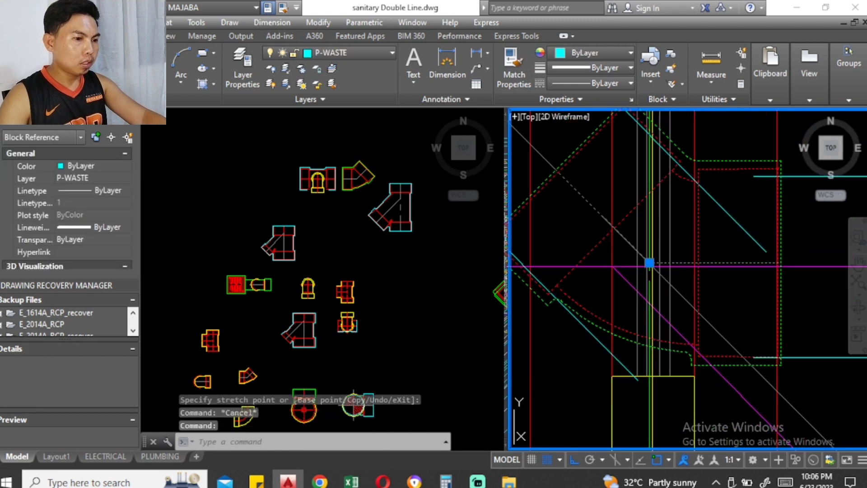
click(648, 262)
scroll(661, 250, down, 2)
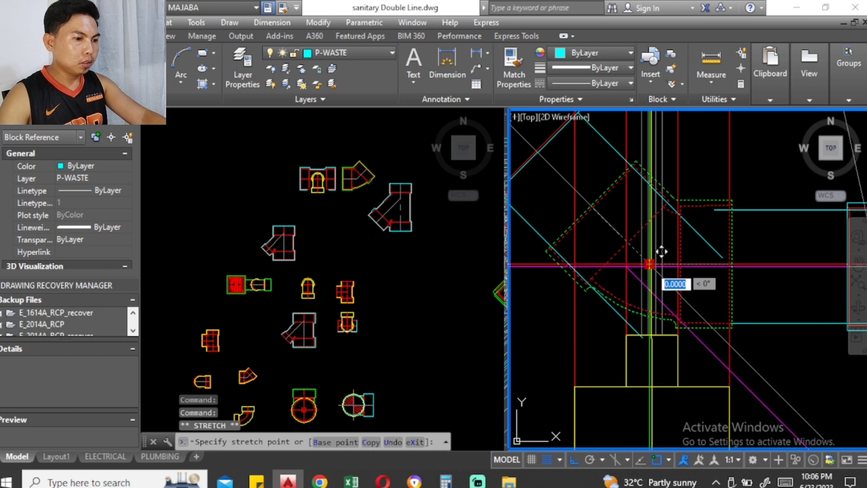
key(F10)
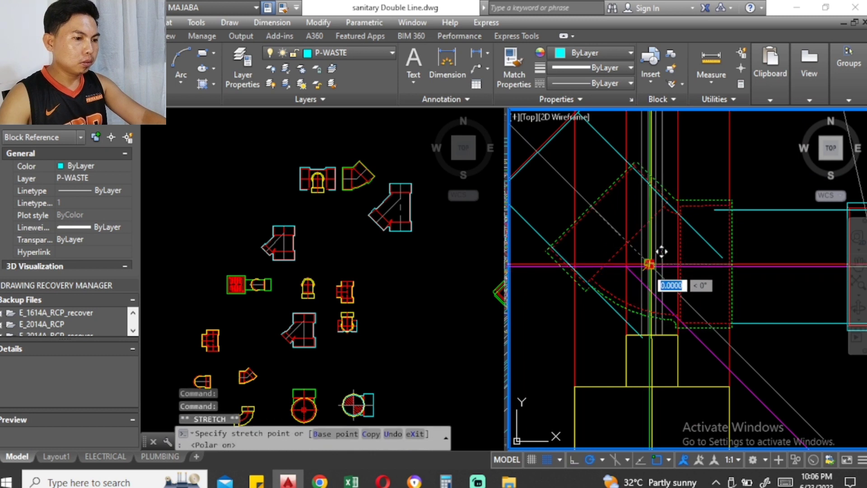
scroll(666, 259, up, 2)
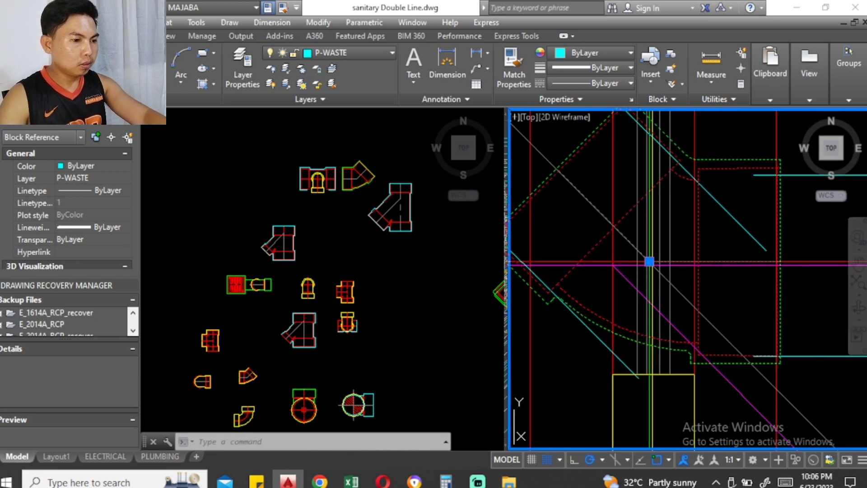
scroll(641, 250, down, 2)
key(Escape)
key(Escape)
Step: Trim the overrunning pipe lines at the wye joint, using the green diagonal as cutting edge
text(tr)
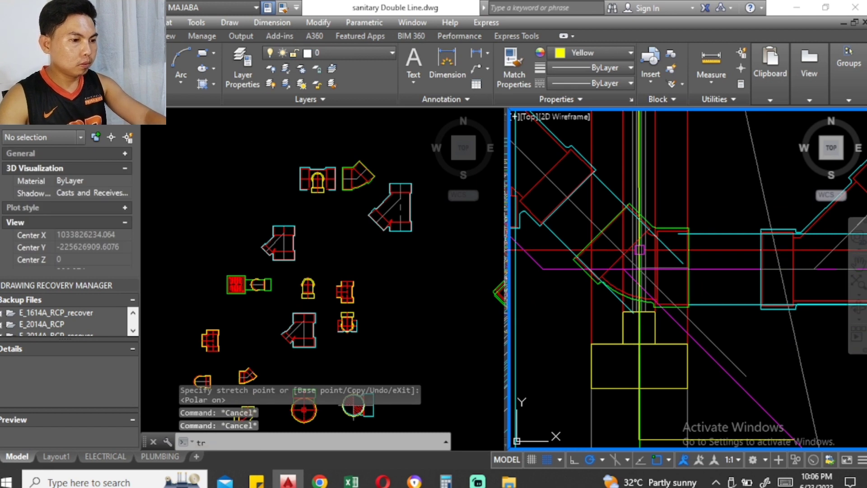
key(Return)
click(605, 230)
key(Return)
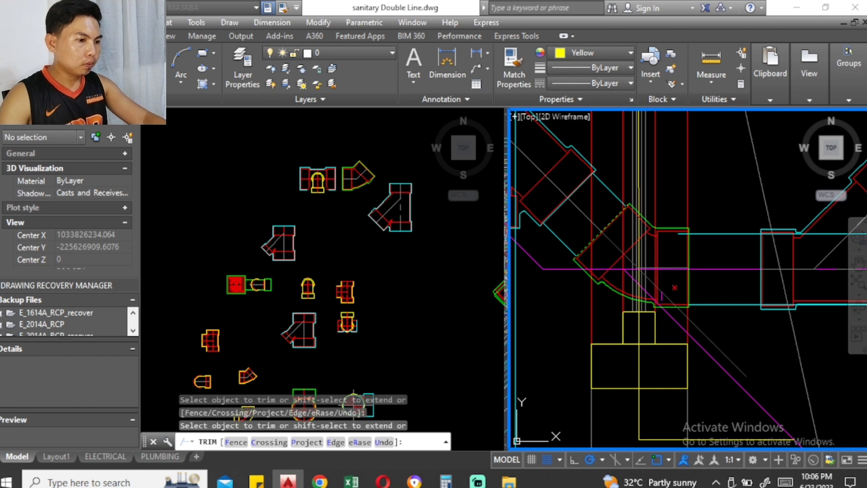
key(Escape)
scroll(666, 295, down, 3)
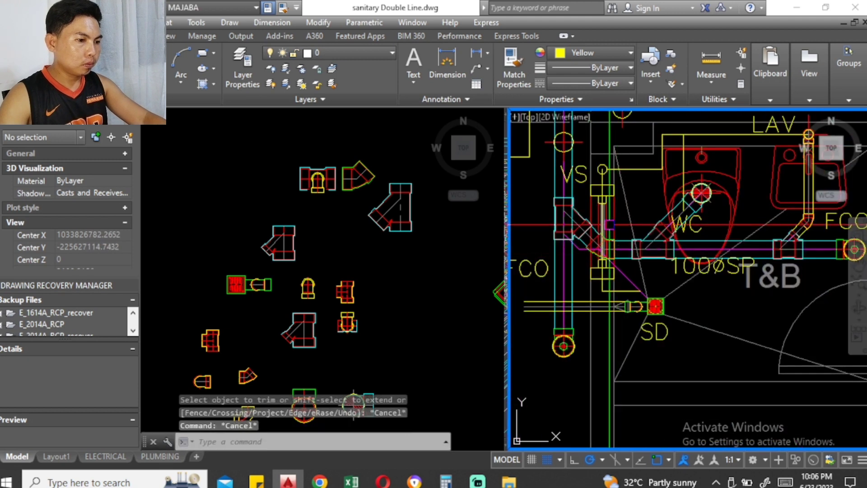
middle_drag(686, 271, 687, 298)
scroll(587, 227, down, 2)
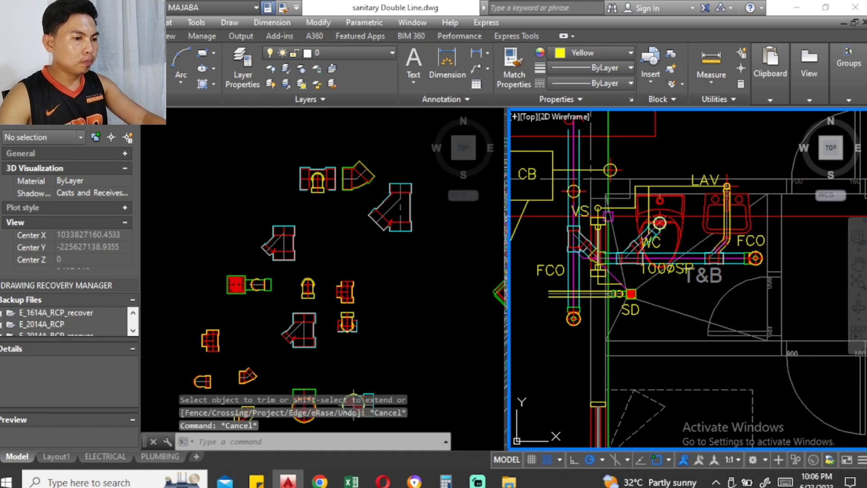
scroll(547, 258, down, 2)
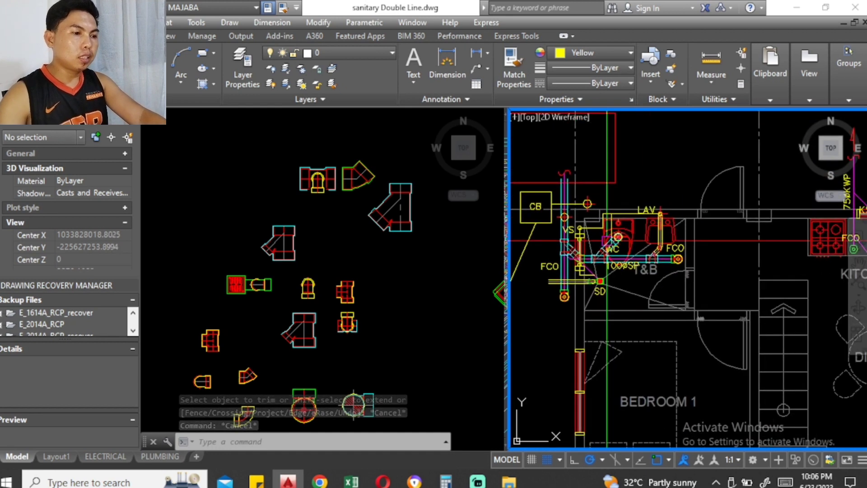
scroll(537, 234, up, 2)
middle_drag(589, 262, 620, 261)
scroll(588, 260, up, 2)
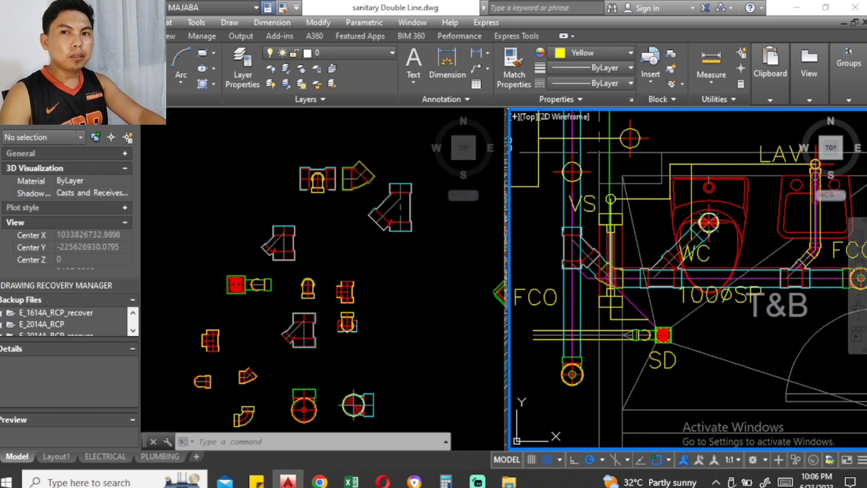
middle_drag(585, 252, 551, 254)
scroll(569, 264, down, 2)
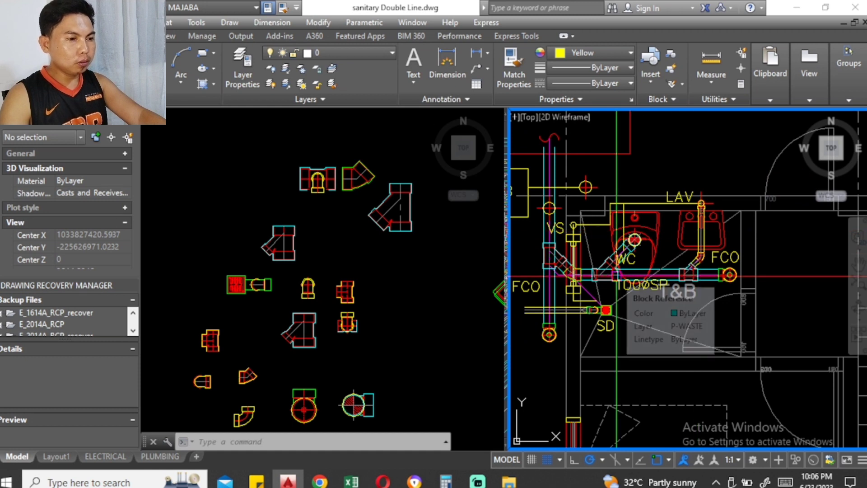
middle_drag(580, 266, 586, 267)
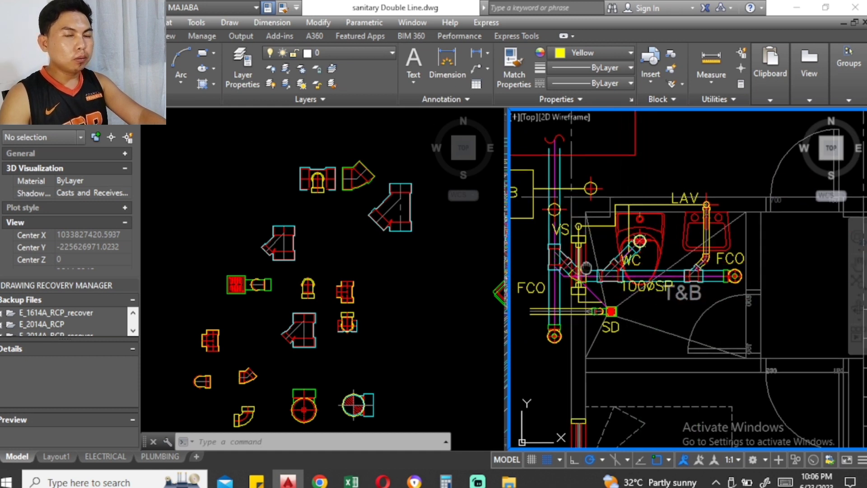
middle_drag(522, 270, 530, 270)
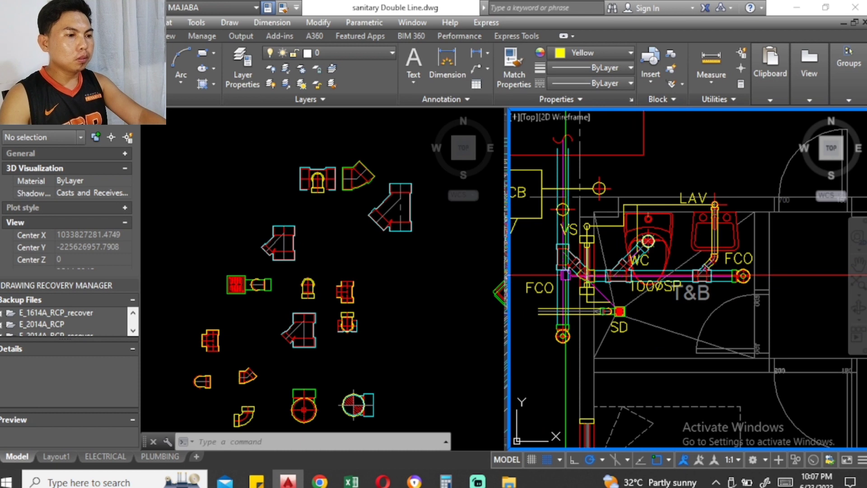
middle_drag(585, 267, 600, 248)
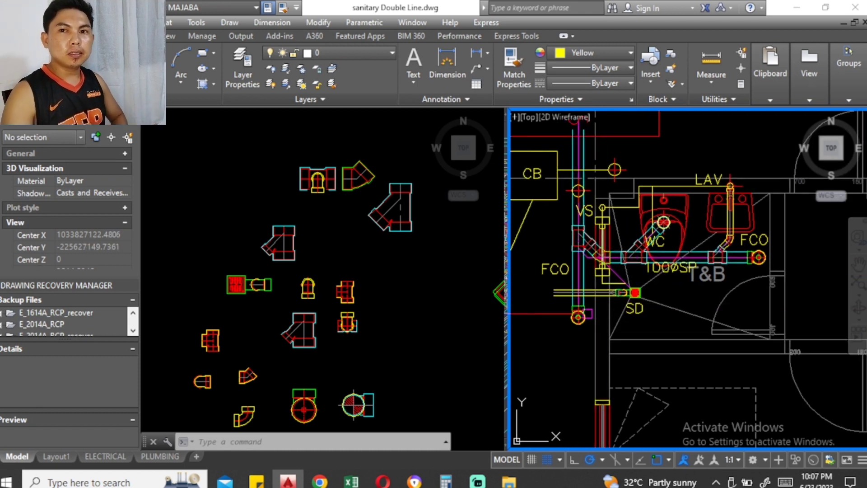
scroll(607, 293, up, 4)
middle_drag(602, 287, 619, 283)
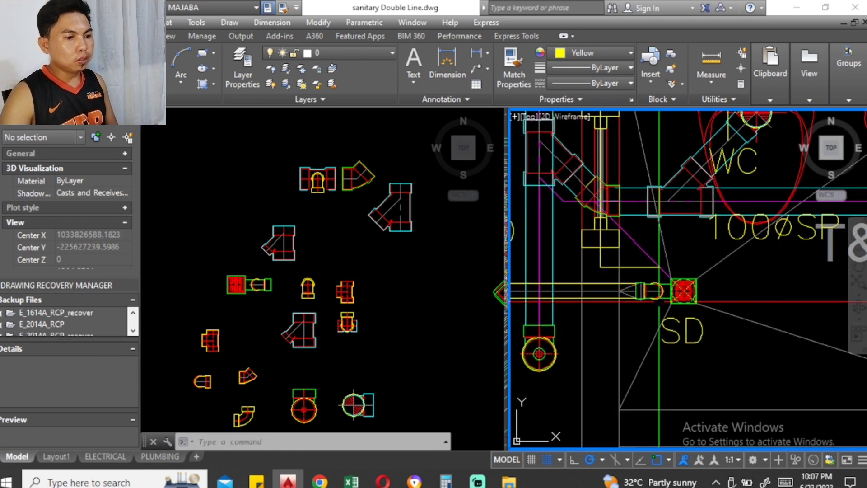
scroll(659, 283, down, 2)
Step: Copy the wye from the fitting collection onto the vertical pipe near SD
click(367, 306)
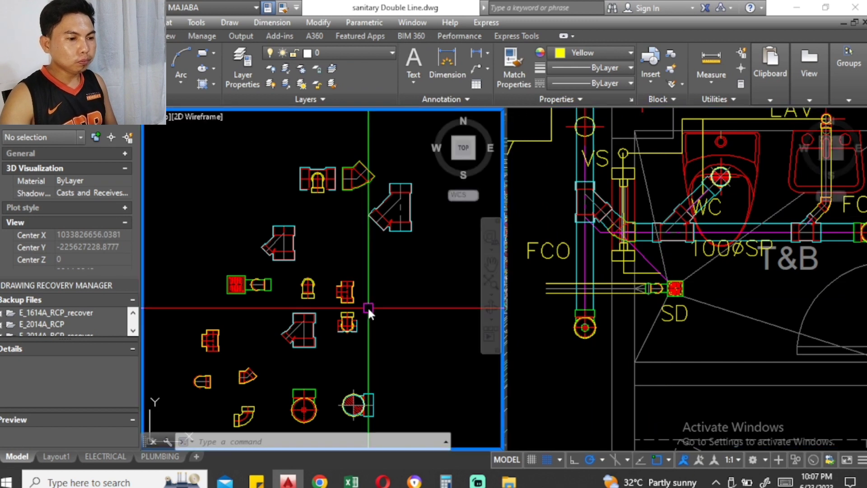
middle_drag(367, 306, 333, 289)
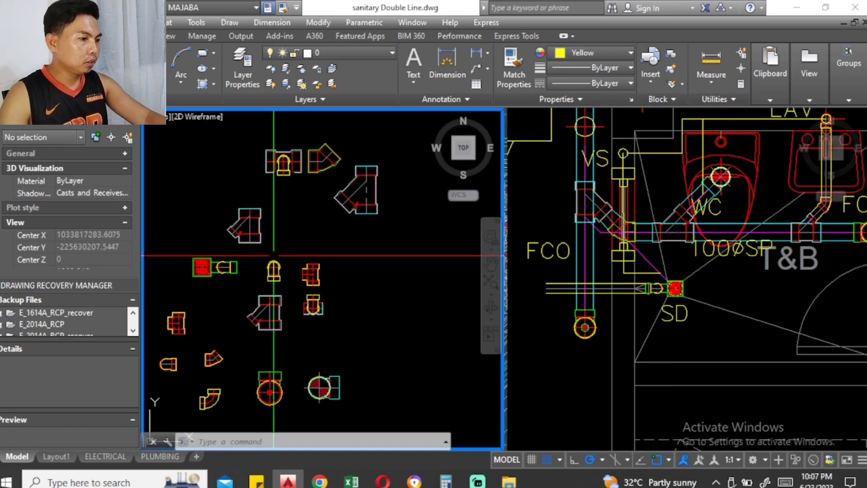
click(248, 217)
text(o)
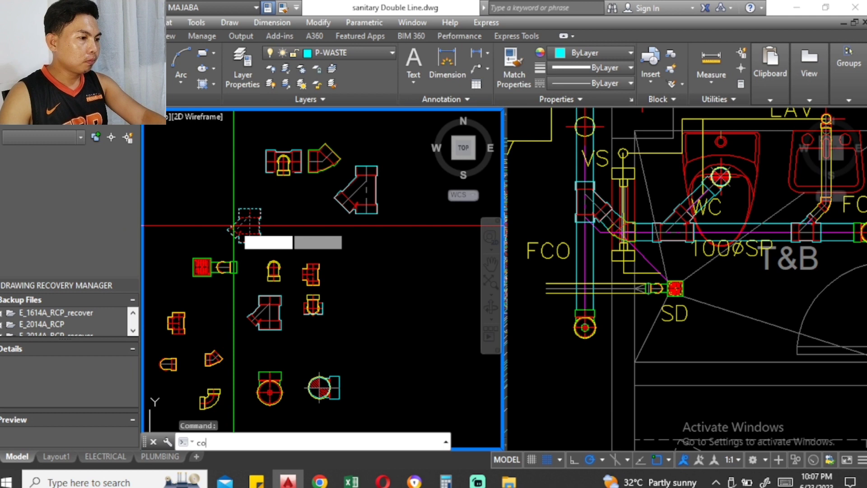
key(Return)
click(232, 225)
click(587, 296)
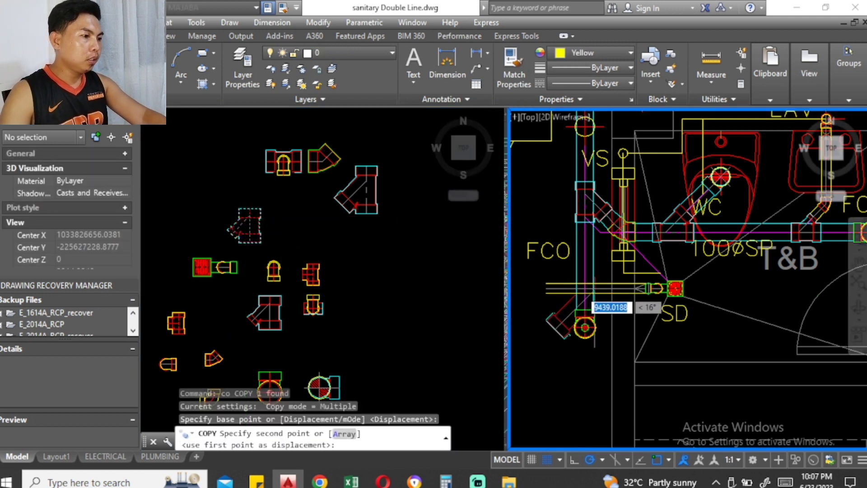
scroll(581, 287, up, 4)
click(581, 225)
key(Escape)
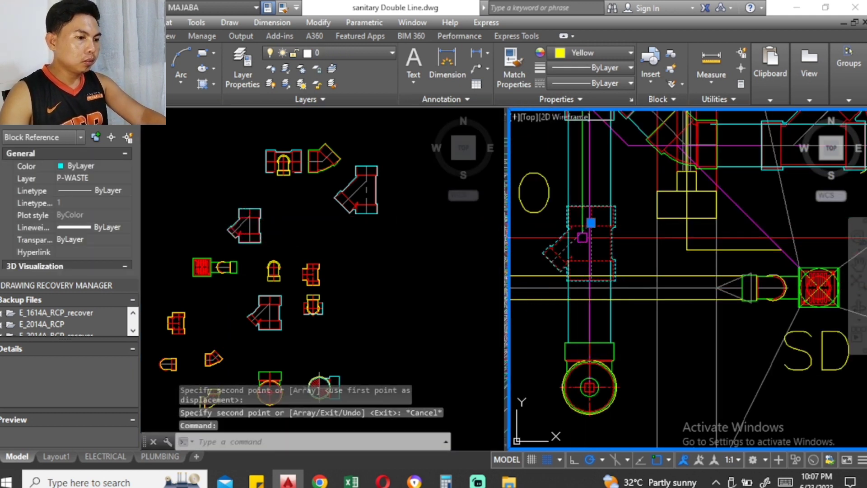
Step: Mirror the placed wye about a near-vertical axis, keeping the original
text(mi)
key(Return)
scroll(597, 207, up, 3)
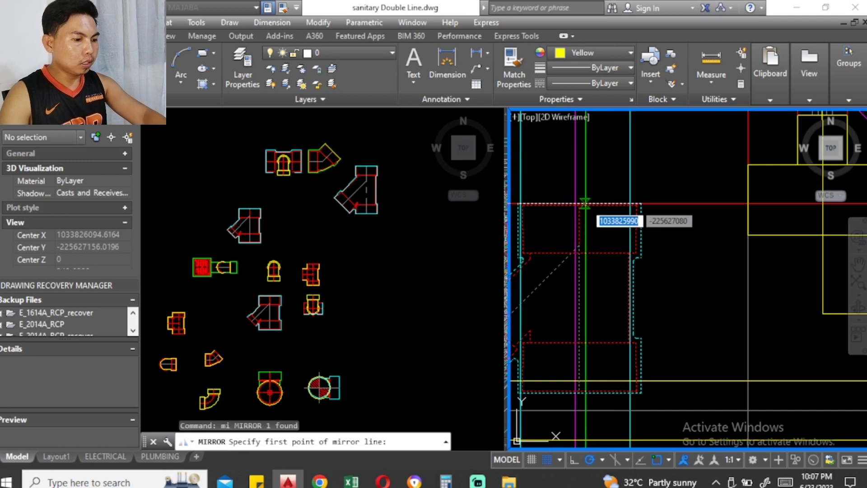
scroll(584, 208, down, 1)
click(582, 205)
click(587, 190)
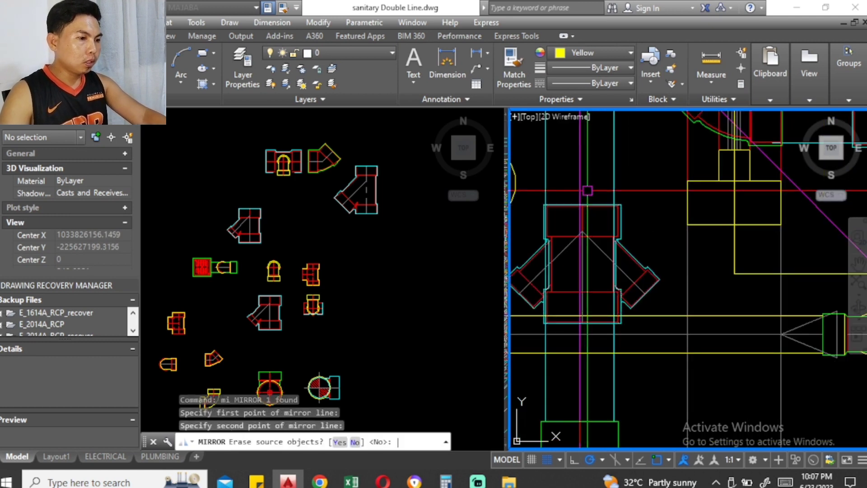
key(Return)
Step: Erase the wrongly oriented wye copy
click(533, 249)
key(Escape)
click(531, 252)
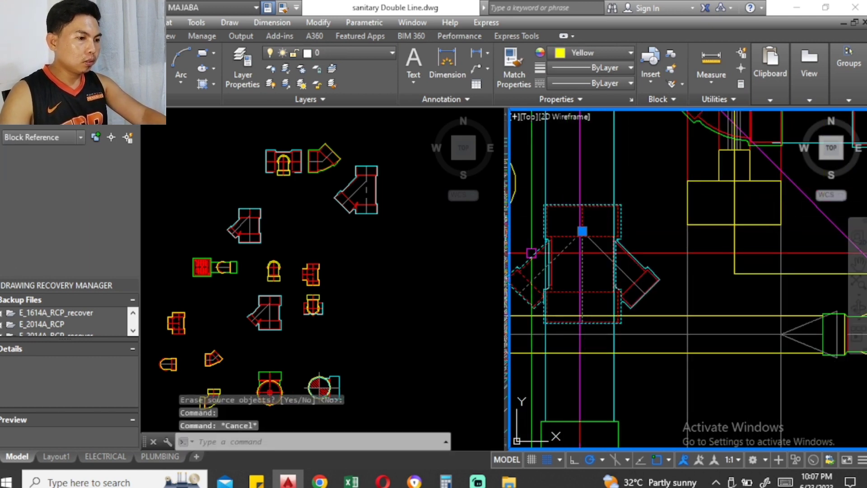
text(e)
key(Return)
scroll(613, 237, down, 2)
Step: Check the remaining wye on the 100ØSP line, then pan toward the LAV and FCO
click(625, 248)
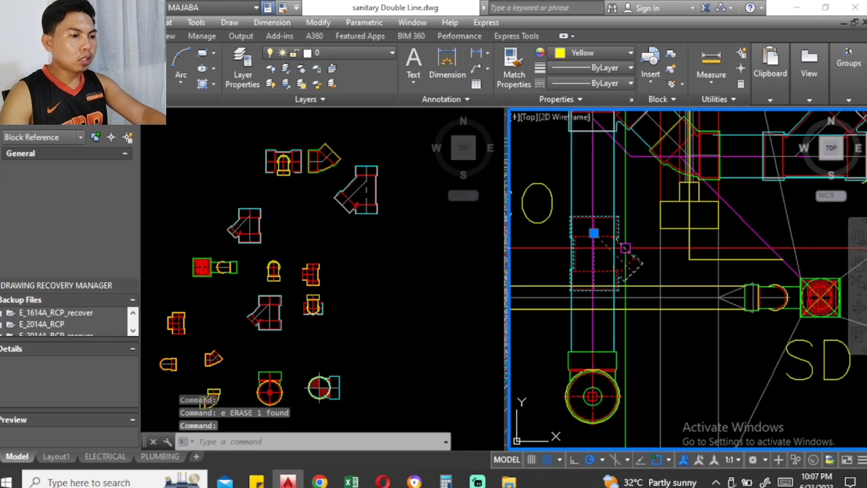
scroll(627, 246, down, 2)
scroll(612, 246, up, 2)
scroll(611, 246, up, 1)
scroll(612, 246, up, 1)
click(608, 218)
scroll(609, 219, down, 3)
key(Escape)
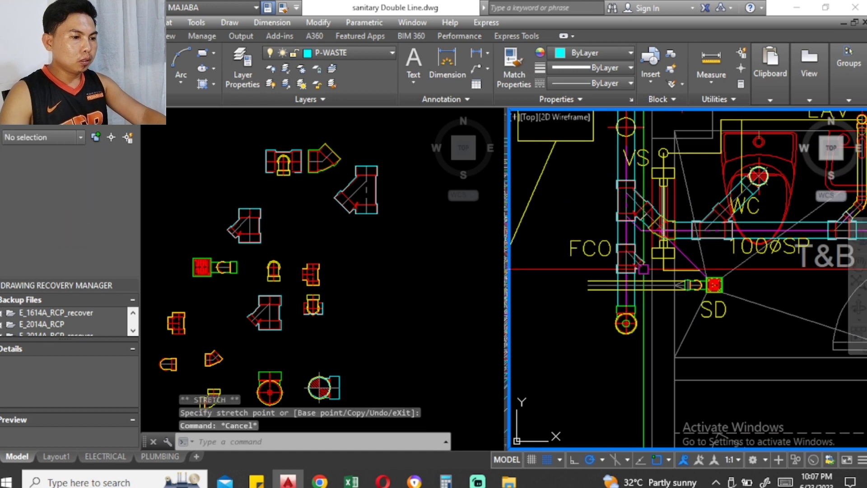
key(Escape)
scroll(647, 270, up, 2)
scroll(586, 251, down, 2)
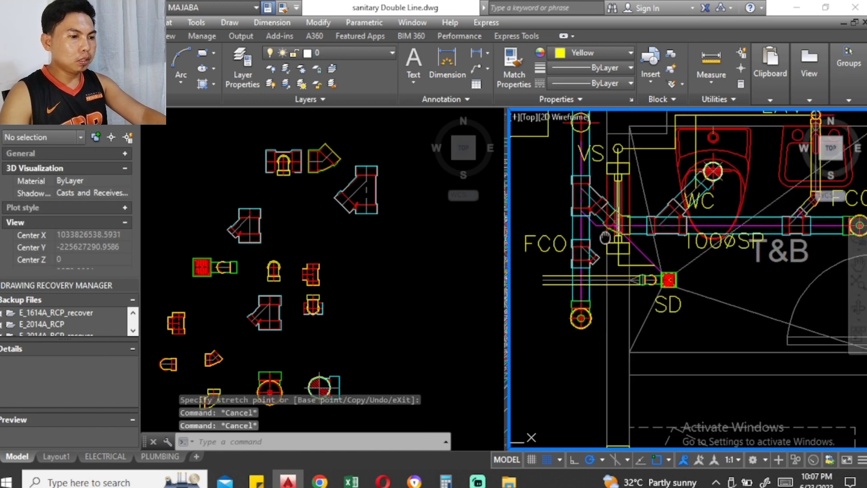
mouse_move(740, 215)
middle_down()
mouse_move(655, 230)
mouse_move(706, 206)
middle_up()
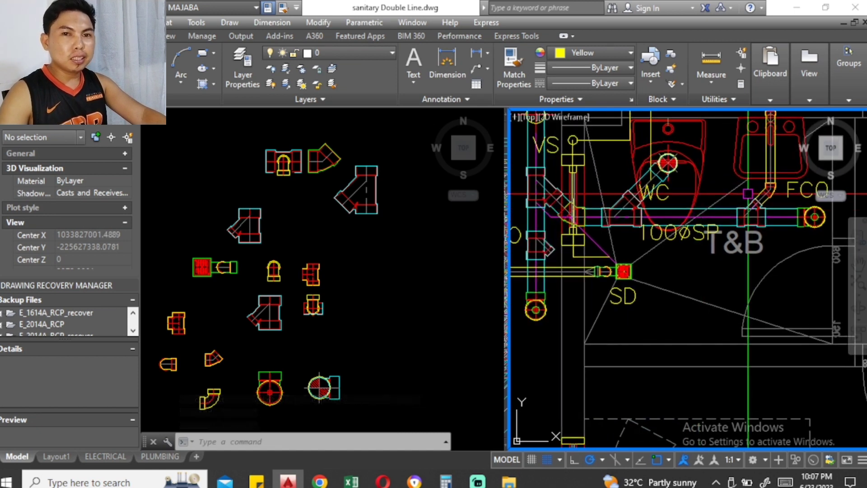
click(218, 355)
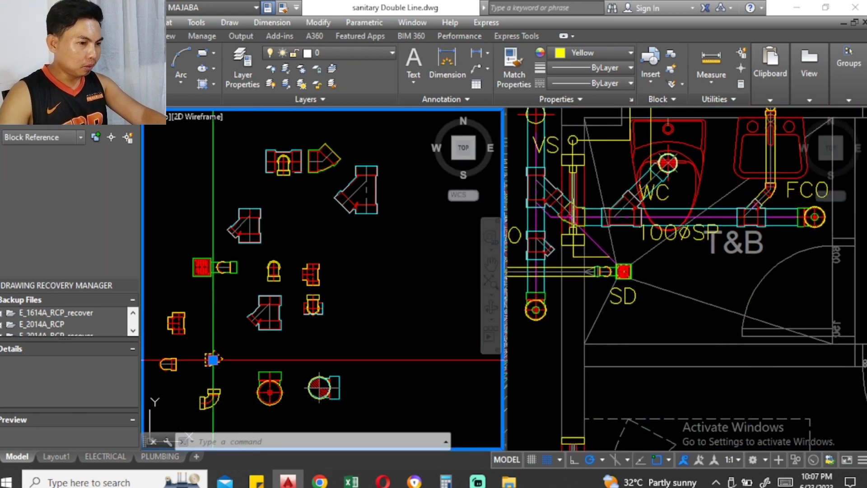
Step: Copy the elbow from the fitting collection onto the pipe left of SD
text(co)
key(Return)
click(215, 359)
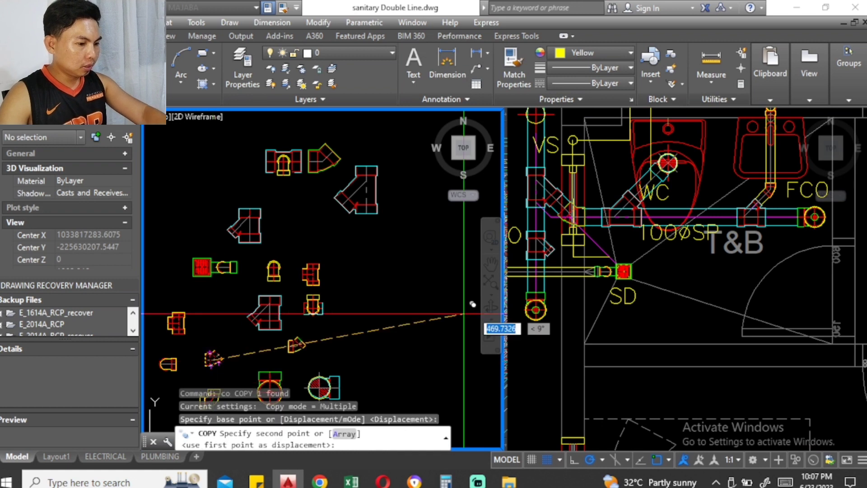
click(564, 267)
scroll(583, 266, up, 4)
click(581, 258)
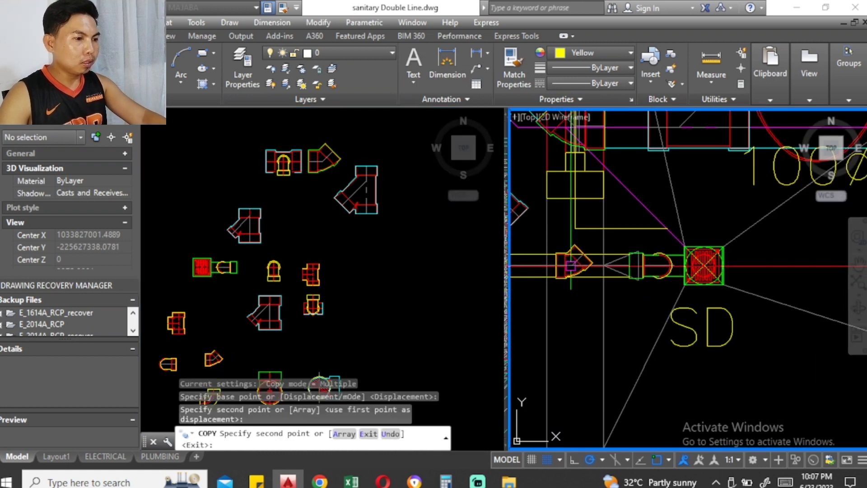
key(Escape)
scroll(605, 260, up, 2)
key(Escape)
scroll(641, 261, up, 2)
Step: Mirror the placed elbow about a vertical axis and erase the original
click(646, 261)
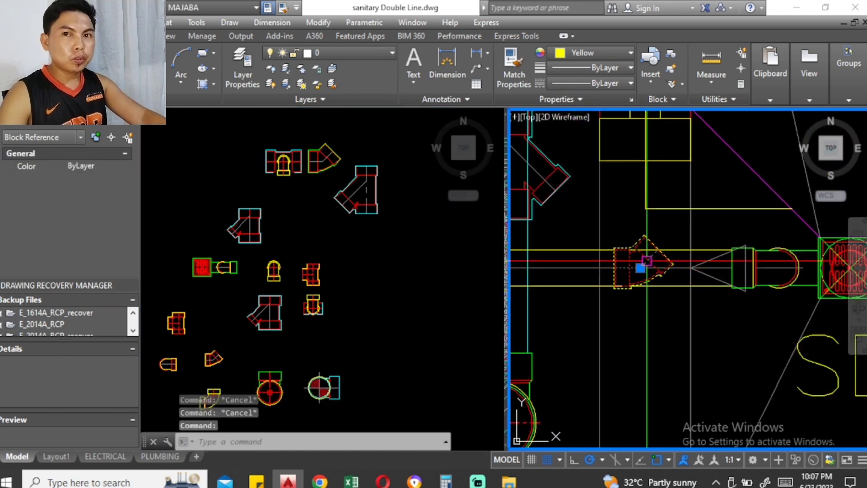
text(mi)
key(Return)
click(615, 260)
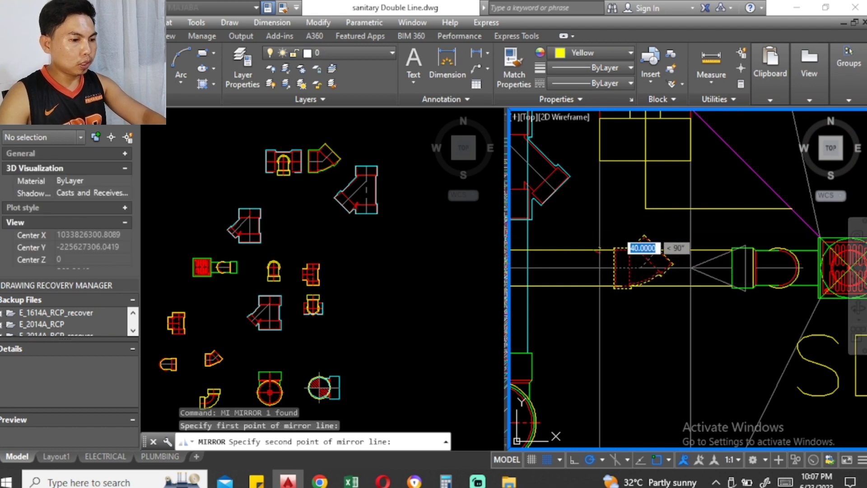
click(615, 217)
key(Return)
click(638, 239)
text(e)
key(Return)
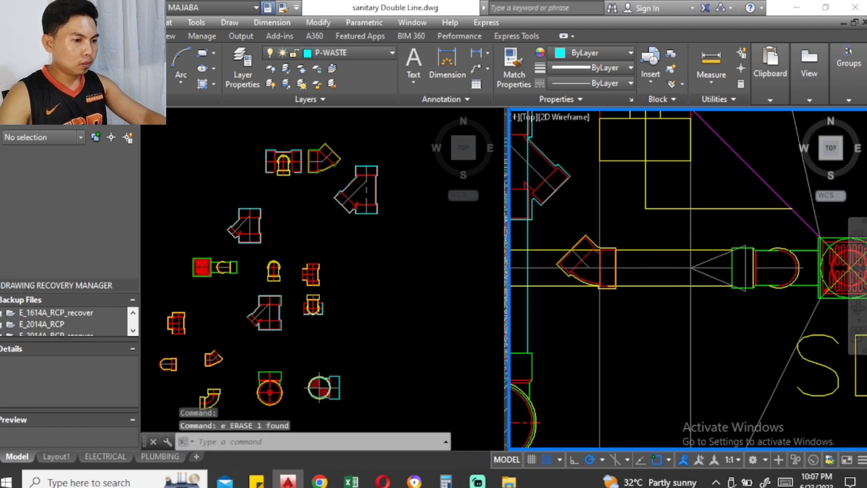
Step: Zoom in on the wye bend at the SD floor drain
scroll(654, 234, down, 2)
scroll(691, 226, down, 1)
scroll(722, 212, down, 1)
scroll(708, 235, up, 2)
scroll(708, 235, up, 2)
scroll(709, 235, up, 1)
click(726, 272)
Step: Copy the three diagonal lines at the pipe bend over to the FCO label
click(715, 231)
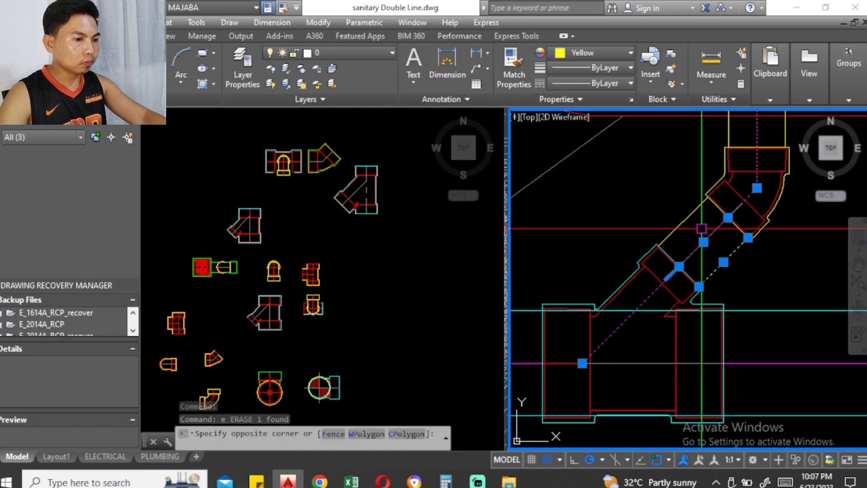
key(Escape)
click(689, 217)
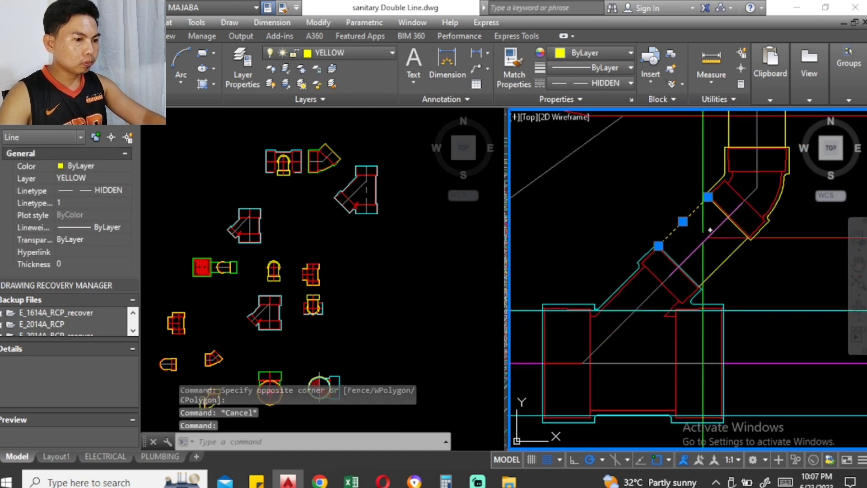
click(703, 242)
click(717, 243)
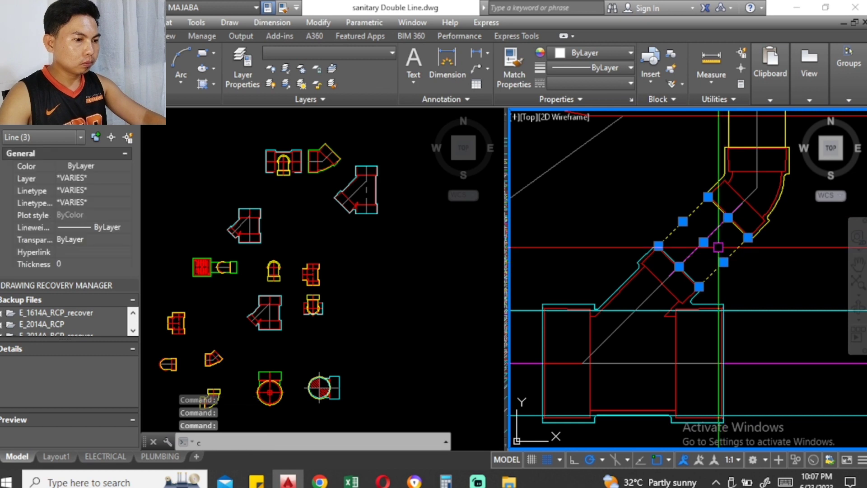
text(co)
key(Return)
click(716, 243)
scroll(722, 253, down, 5)
scroll(569, 266, up, 5)
click(577, 258)
key(Escape)
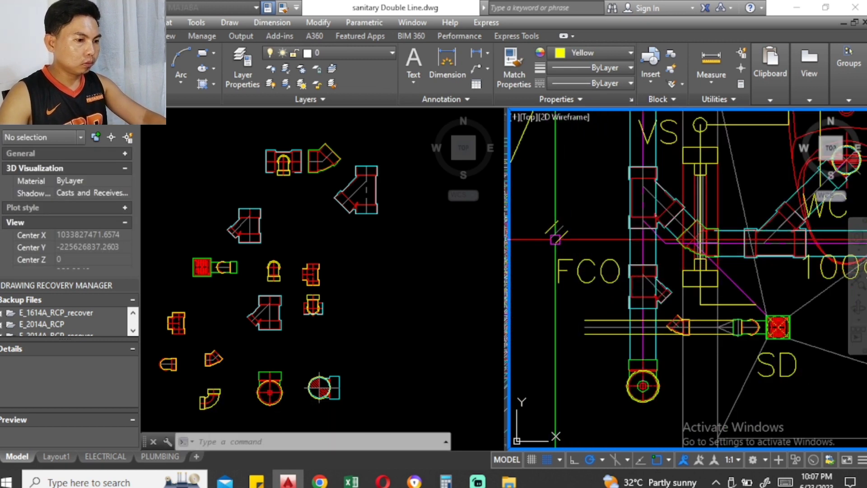
Step: Mirror the three copied lines across a vertical axis, keeping the originals
click(532, 239)
scroll(533, 239, up, 3)
click(637, 240)
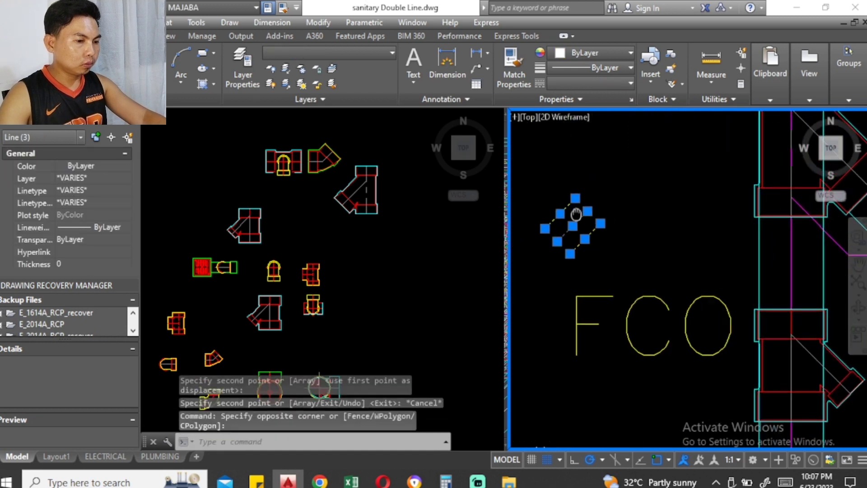
middle_drag(587, 213, 549, 247)
text(mi)
key(Return)
click(597, 235)
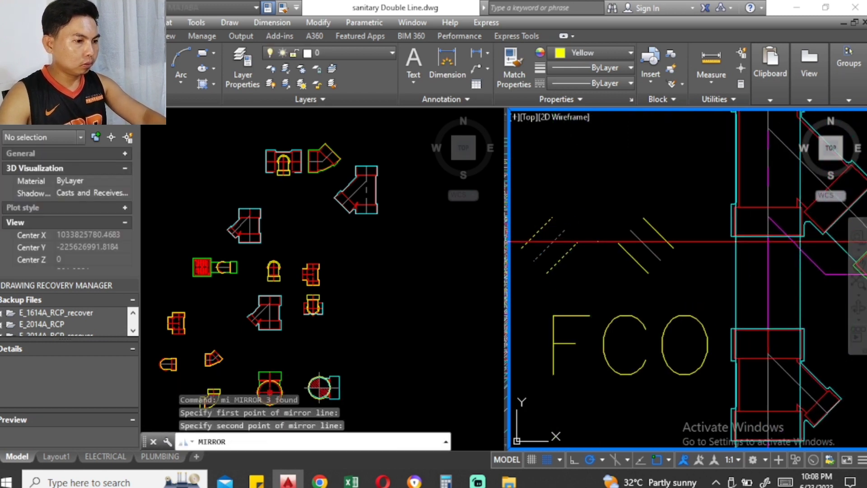
click(597, 270)
key(Return)
Step: Select the mirrored lines and start moving them, then cancel the move
click(675, 289)
click(614, 212)
middle_drag(639, 230, 607, 231)
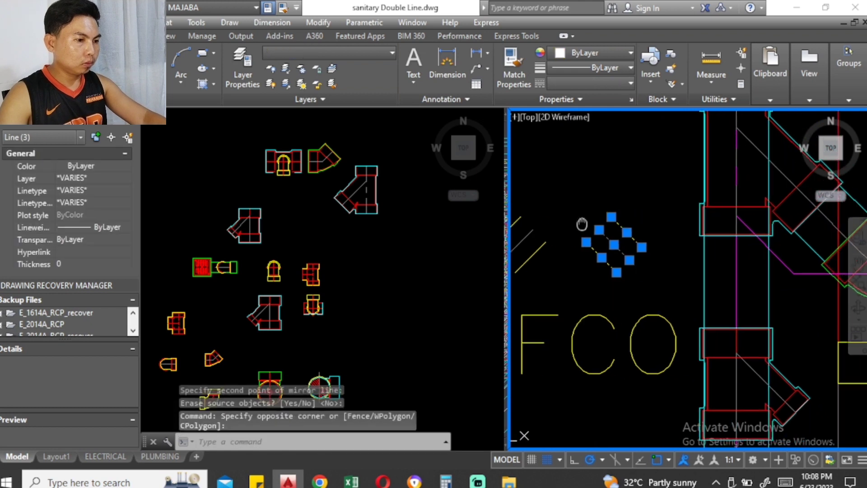
text(m)
key(Return)
click(601, 234)
scroll(583, 198, down, 3)
scroll(619, 257, up, 3)
scroll(631, 275, up, 2)
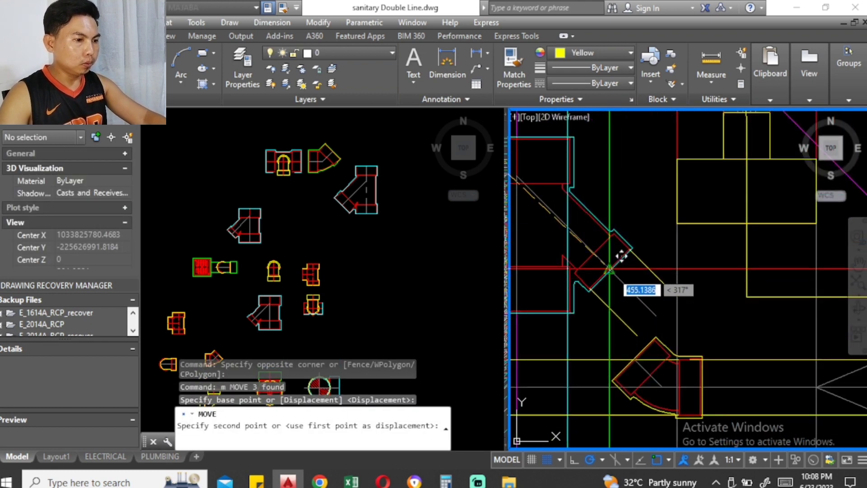
key(Escape)
Step: Start extending lines to a boundary edge near the elbow, then cancel EXTEND
scroll(619, 266, down, 2)
middle_drag(621, 262, 613, 271)
scroll(612, 271, up, 2)
text(ex)
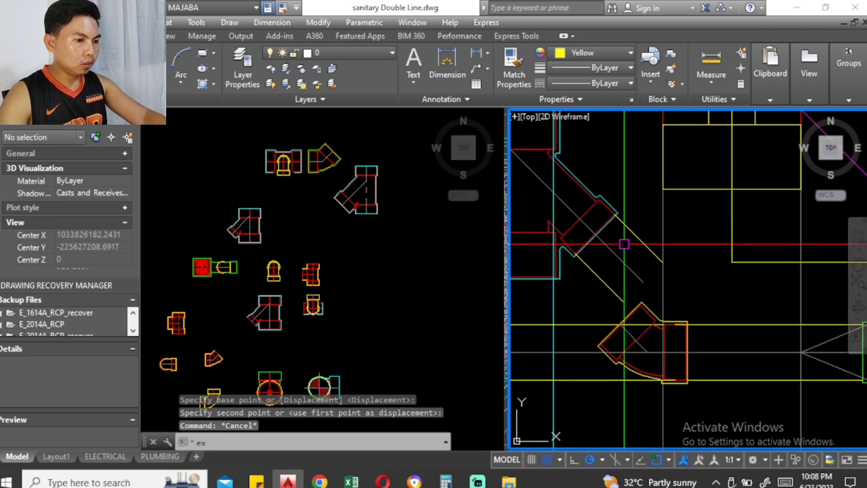
key(Return)
click(707, 351)
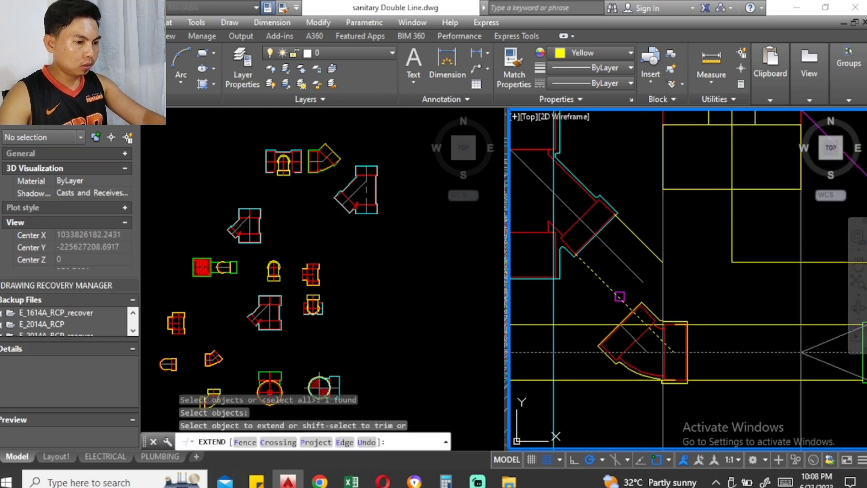
middle_drag(648, 252, 646, 212)
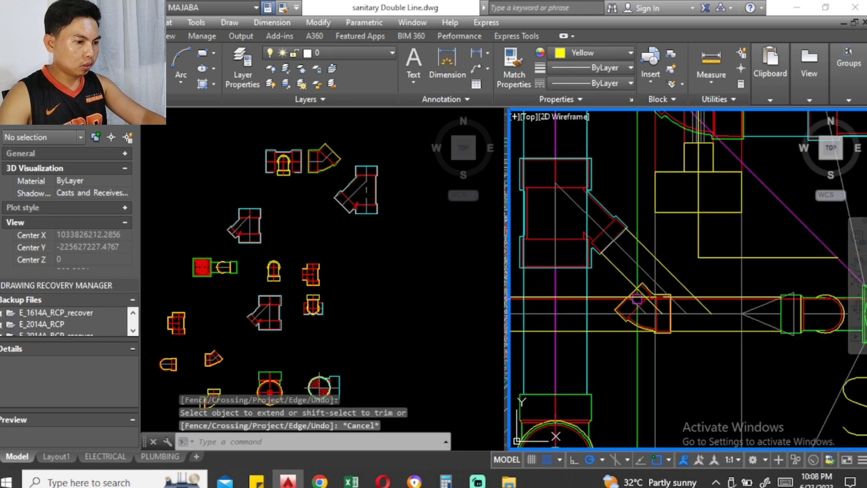
key(Escape)
Step: Grip-move the SD branch elbow onto the horizontal pipe
click(645, 312)
click(646, 311)
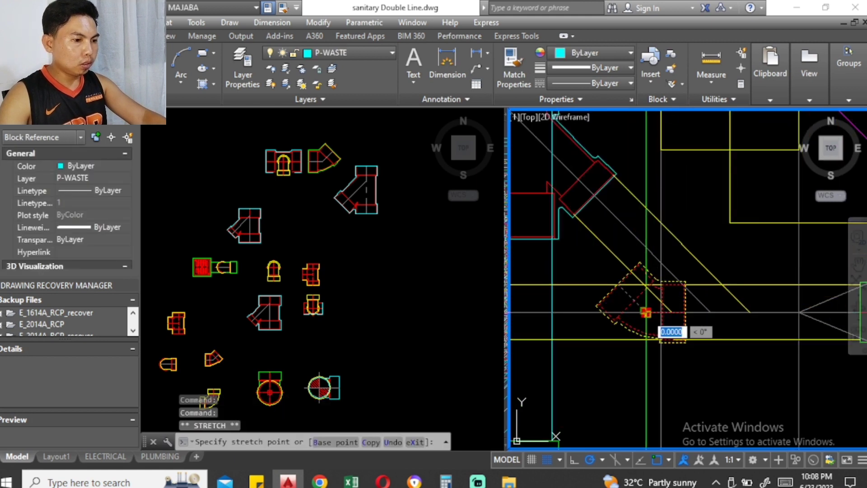
click(710, 312)
key(Escape)
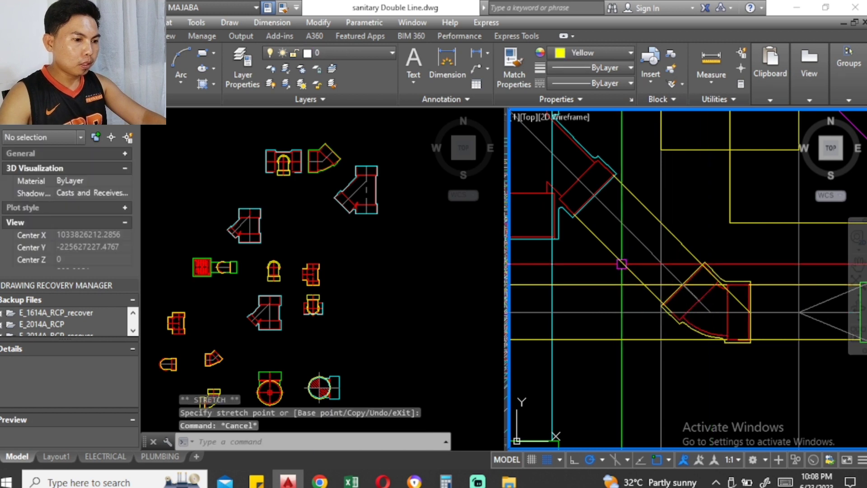
middle_drag(661, 286, 615, 278)
click(666, 285)
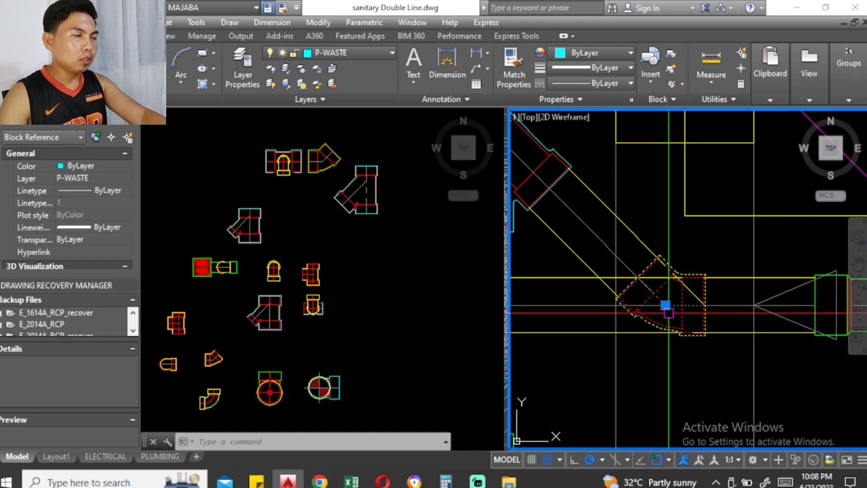
key(Escape)
key(Escape)
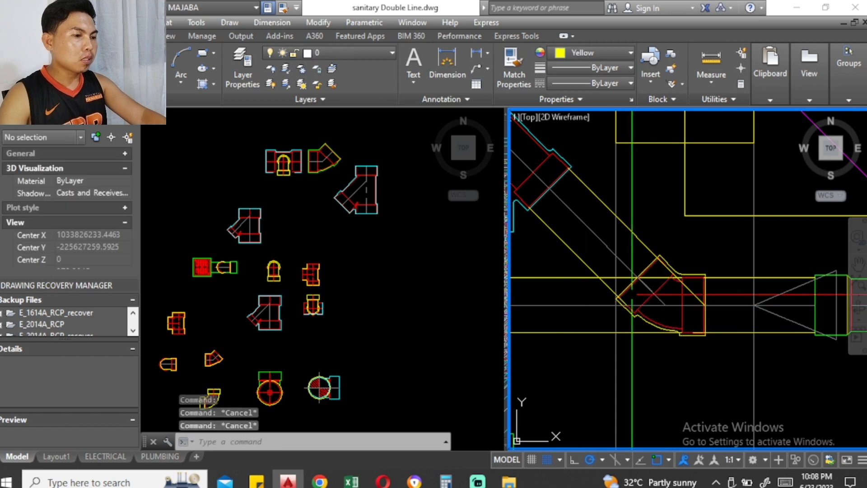
Step: Trim the pipe lines at the elbow's edge, then cancel TRIM
text(tr)
key(Return)
click(683, 298)
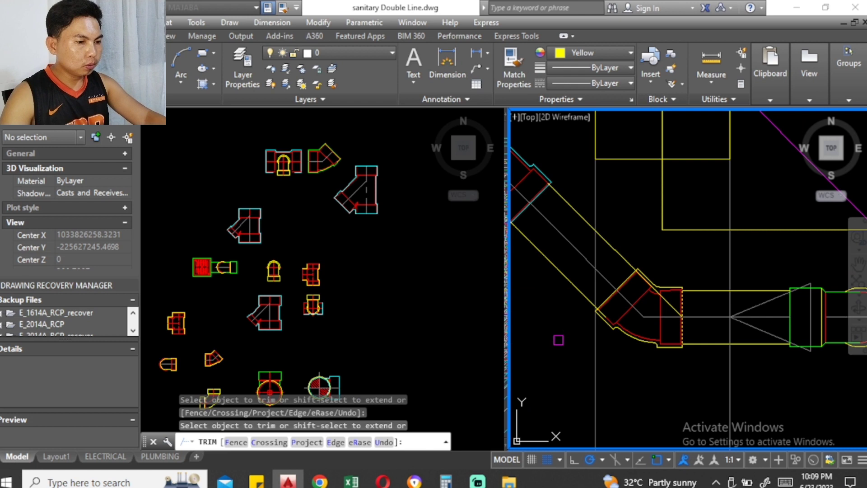
key(Escape)
text(tr)
key(Return)
scroll(608, 301, up, 2)
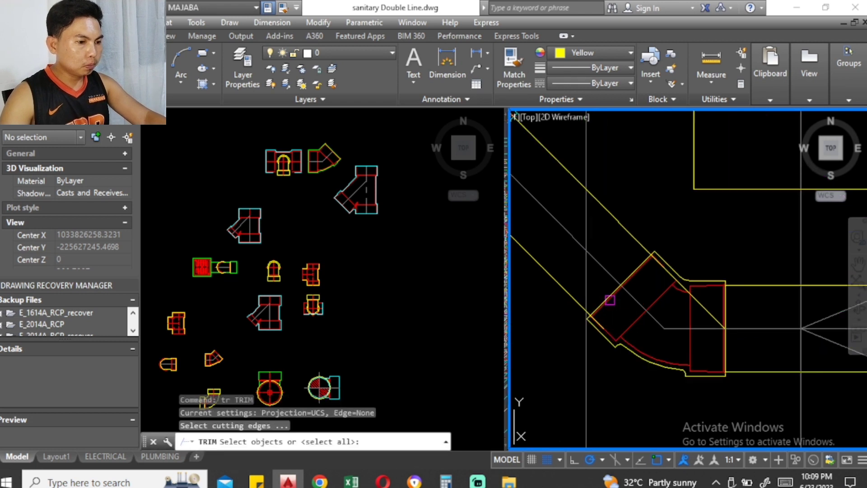
click(608, 302)
key(Return)
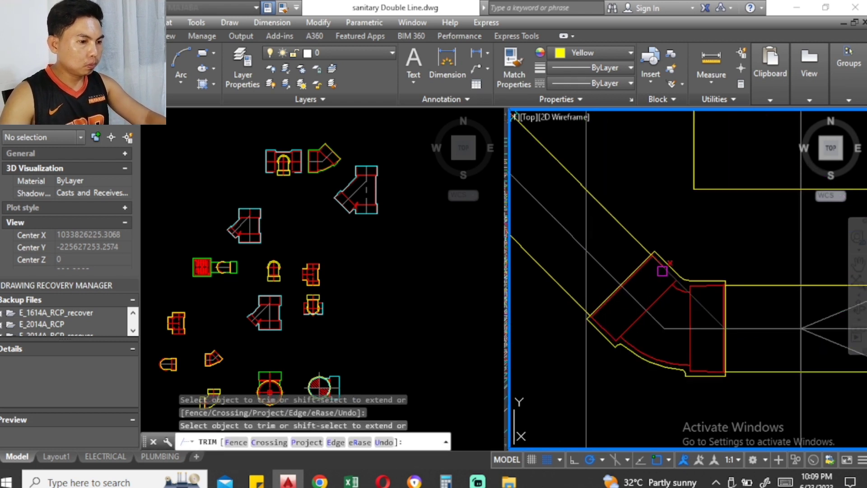
key(Escape)
scroll(663, 268, down, 5)
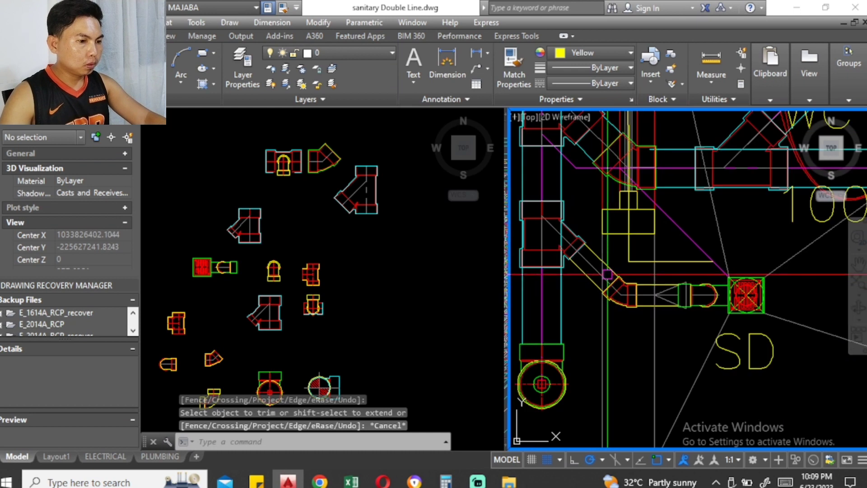
scroll(607, 274, down, 2)
scroll(600, 223, down, 2)
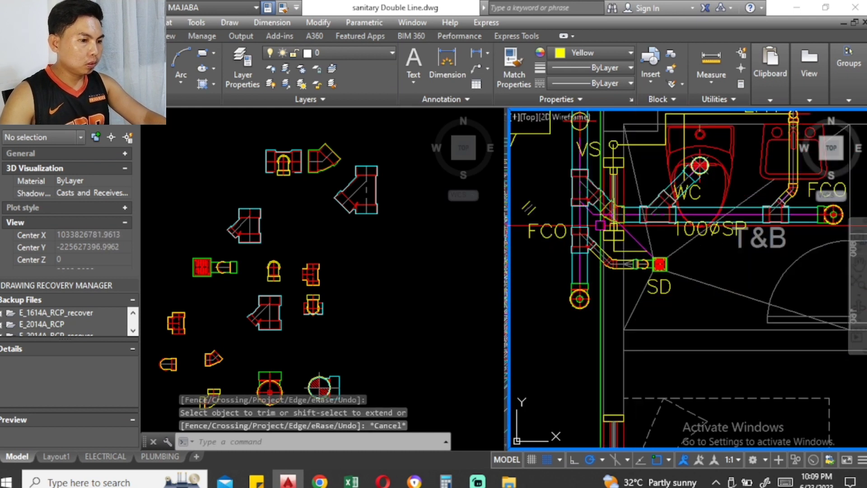
Step: Switch to a single full-size viewport and save the drawing
click(514, 118)
mouse_move(582, 145)
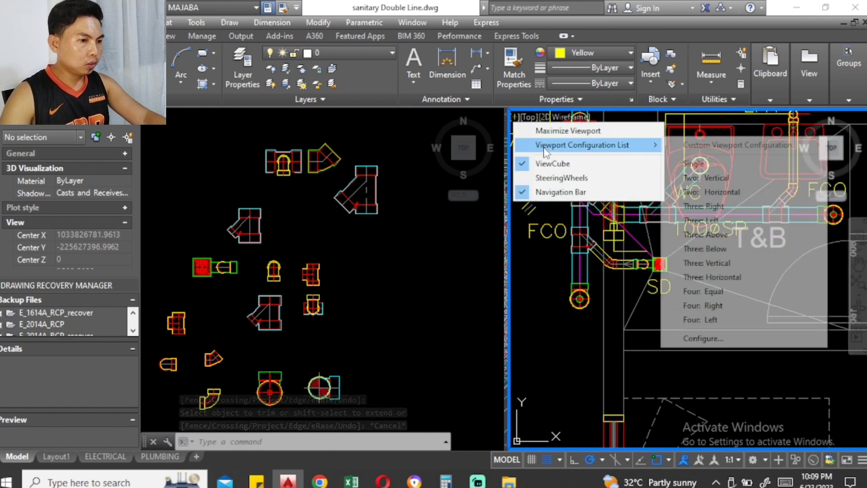
click(689, 165)
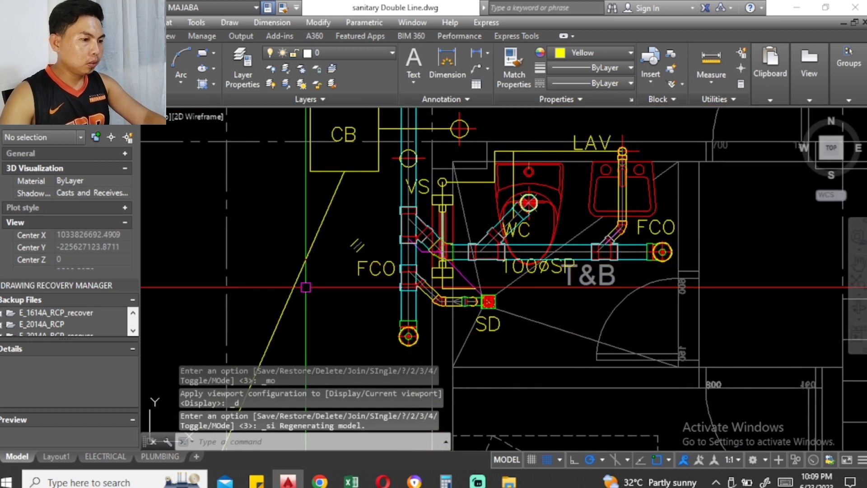
middle_drag(346, 273, 366, 281)
middle_drag(517, 268, 497, 280)
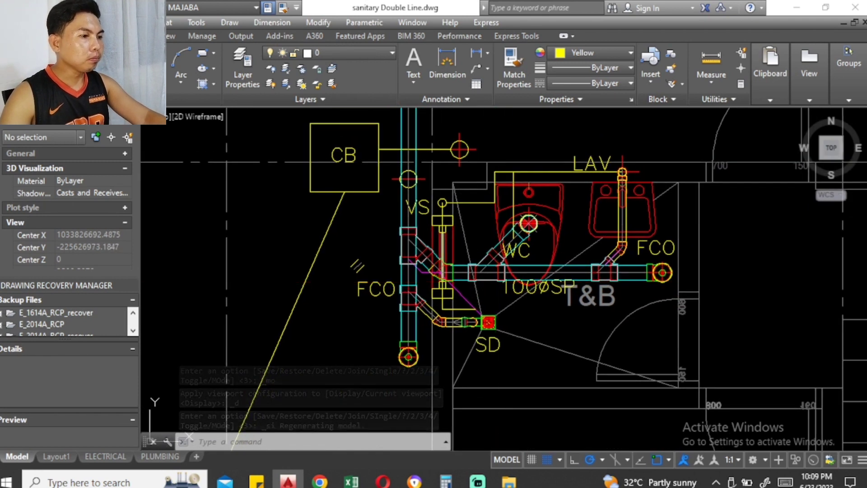
key(ctrl+s)
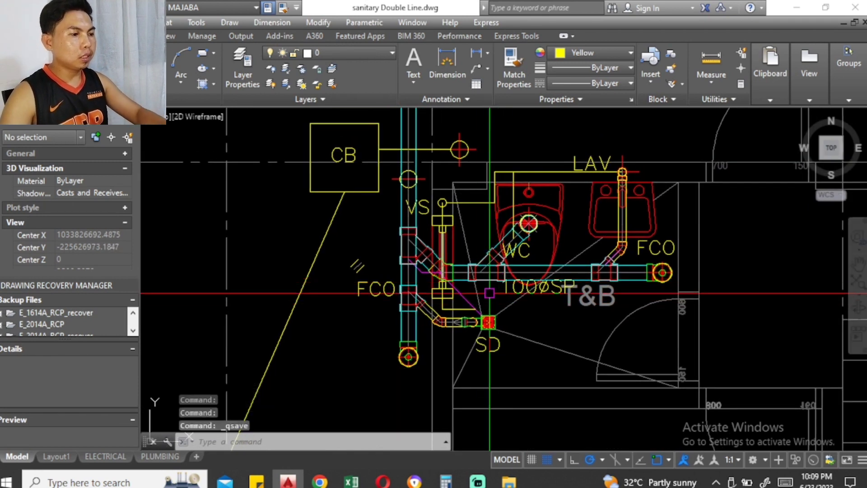
Step: Pan and zoom in on the vent stack top beside the CB box
middle_drag(524, 317, 490, 340)
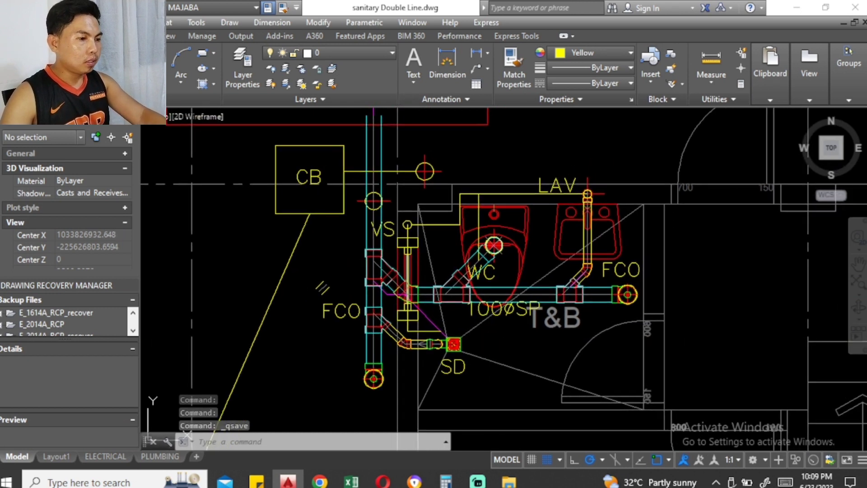
middle_drag(403, 194, 395, 213)
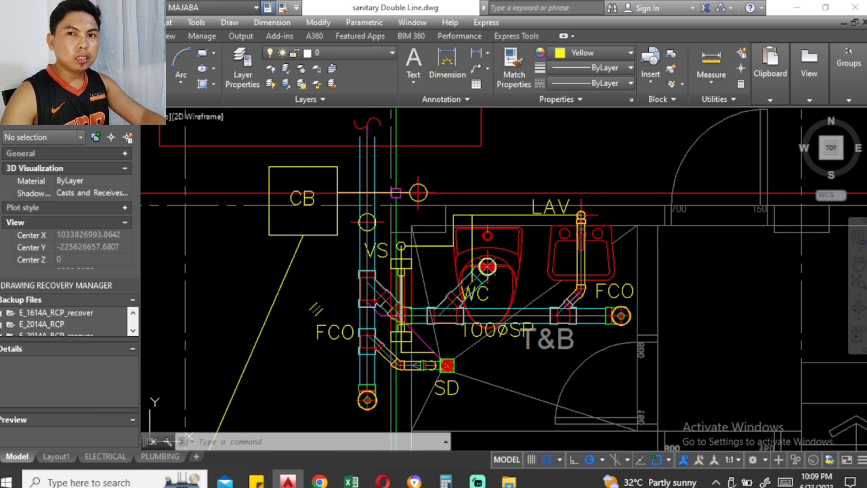
scroll(353, 190, down, 2)
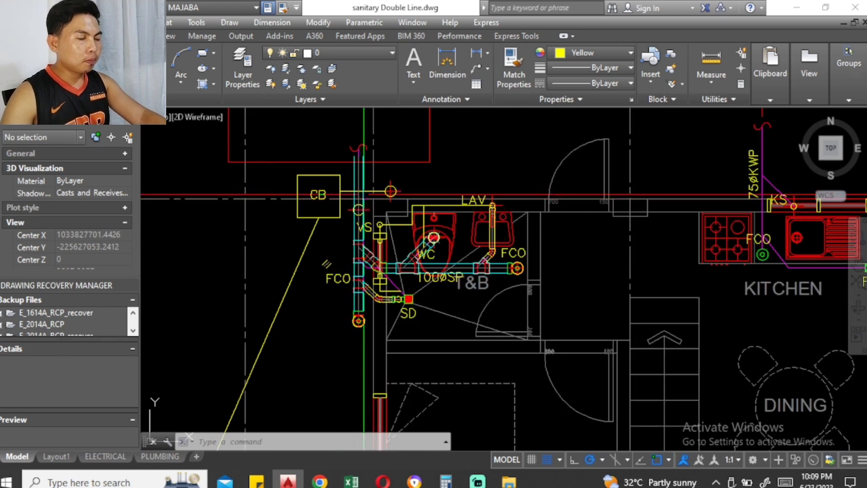
scroll(354, 203, up, 2)
middle_drag(352, 136, 369, 154)
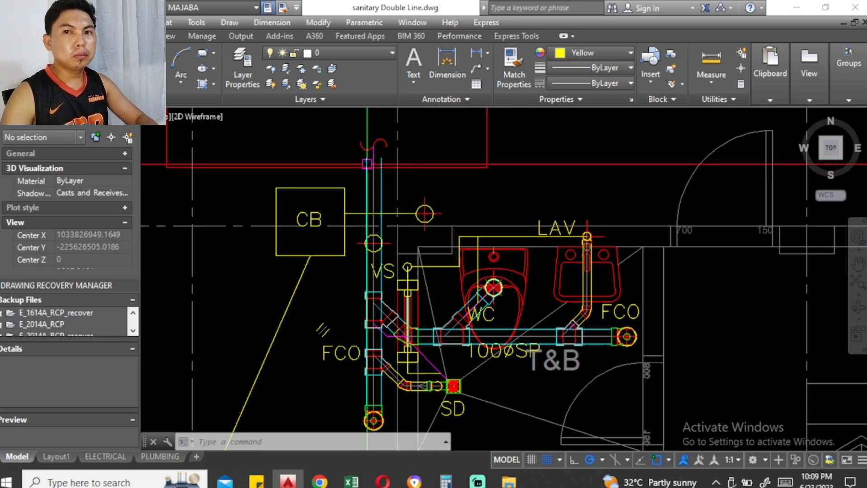
scroll(398, 168, up, 1)
scroll(401, 168, up, 1)
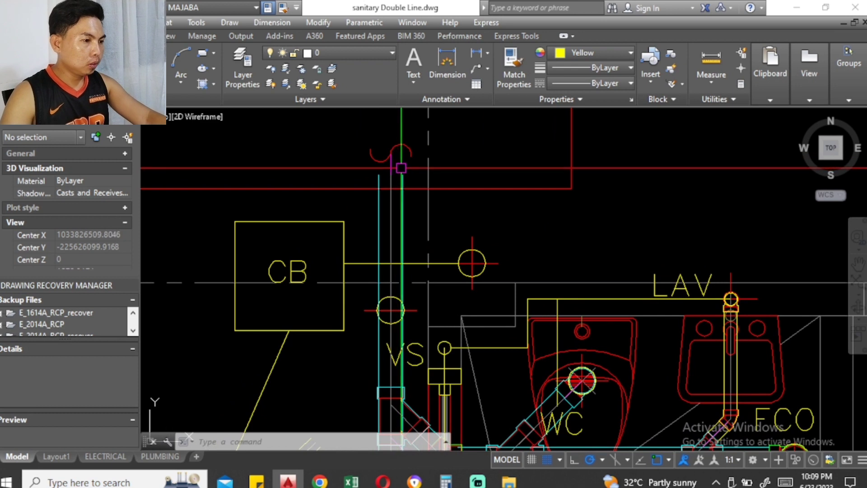
Step: Save, then draw a 55-unit polyline guide across the vent stack top
key(ctrl+s)
text(c)
key(Return)
key(Escape)
text(pl)
key(Return)
scroll(395, 171, up, 1)
click(388, 176)
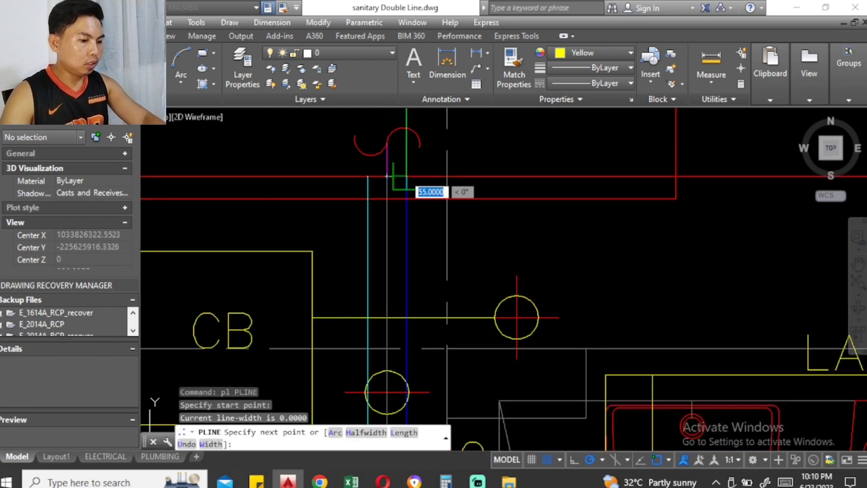
scroll(390, 170, up, 1)
key(Escape)
Step: Draw a radius 27.5 circle centred on the pipe top
text(c)
key(Return)
click(400, 181)
click(416, 181)
key(Escape)
Step: Mirror the circle to the other side of the pipe, keeping the original
click(385, 174)
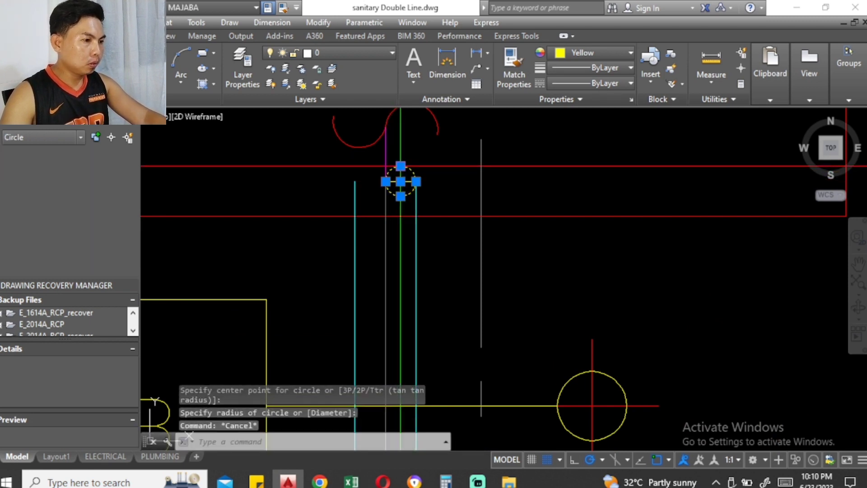
text(mi)
key(Return)
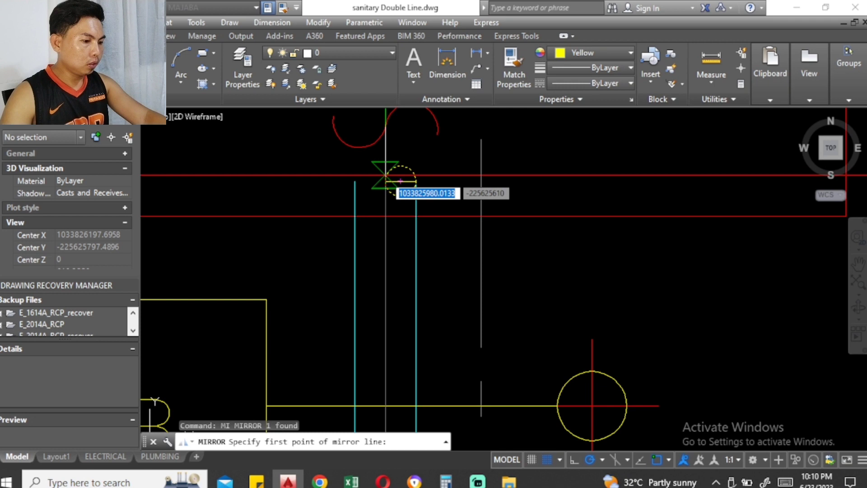
click(401, 181)
click(386, 167)
key(Return)
Step: Trim the circles' lower halves and erase the leftover guide line
text(tr)
key(Return)
key(Return)
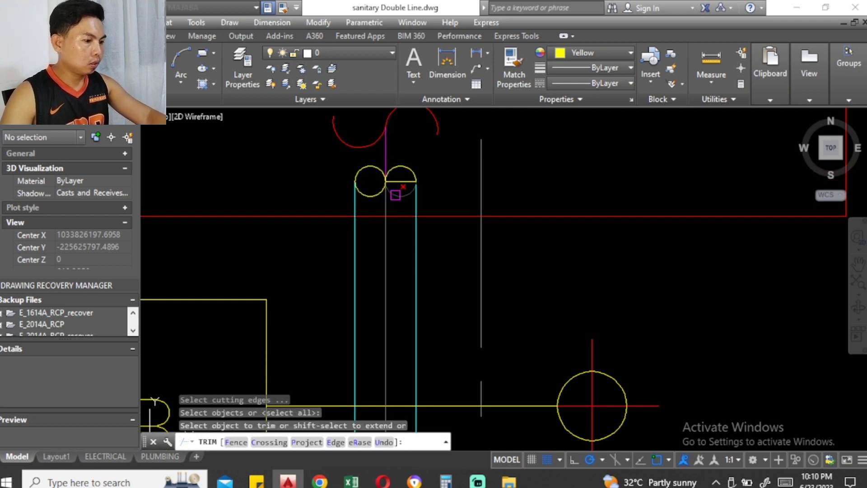
click(395, 195)
key(Escape)
click(412, 180)
text(e)
key(Return)
scroll(424, 171, down, 3)
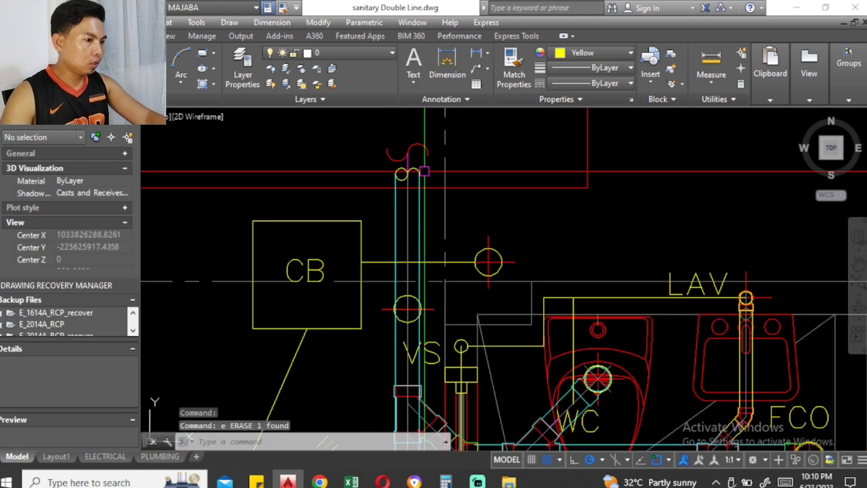
scroll(424, 171, down, 1)
key(Escape)
scroll(429, 187, down, 1)
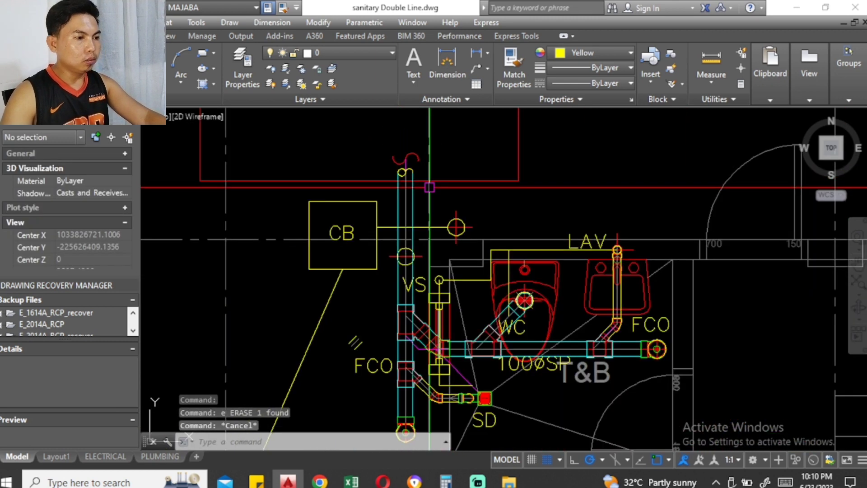
middle_drag(429, 187, 407, 163)
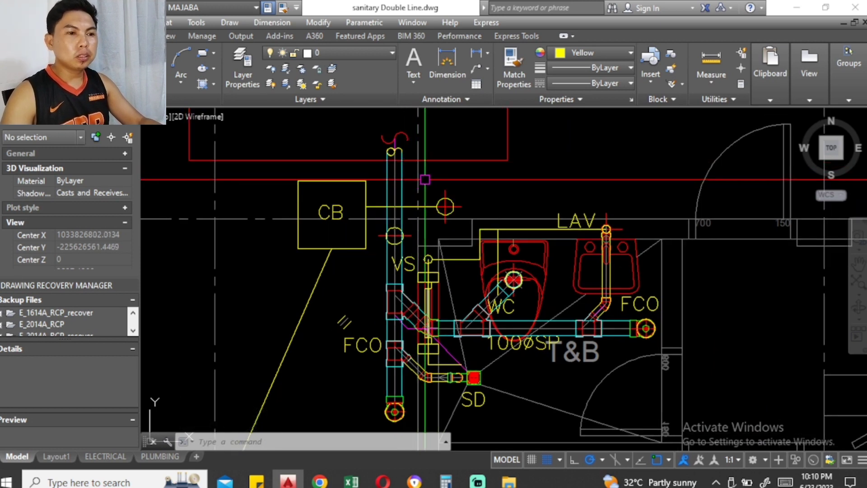
Step: Save the drawing and pan between the kitchen and the T&B plumbing
key(ctrl+s)
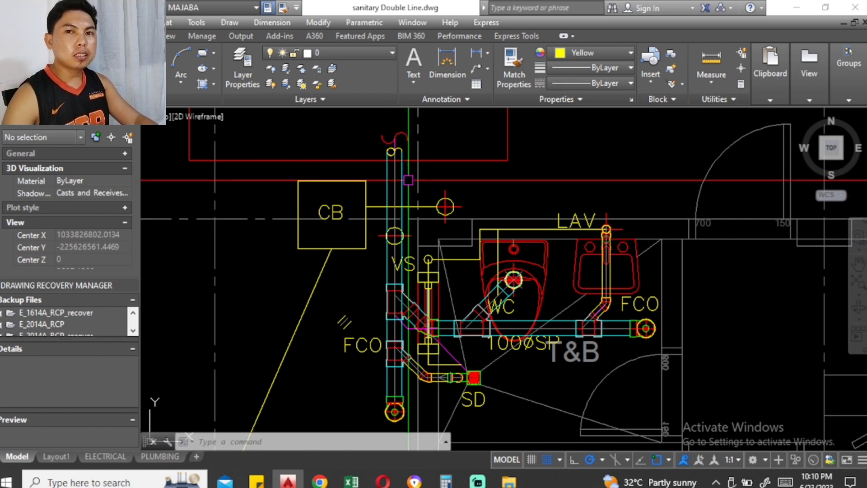
scroll(431, 213, down, 1)
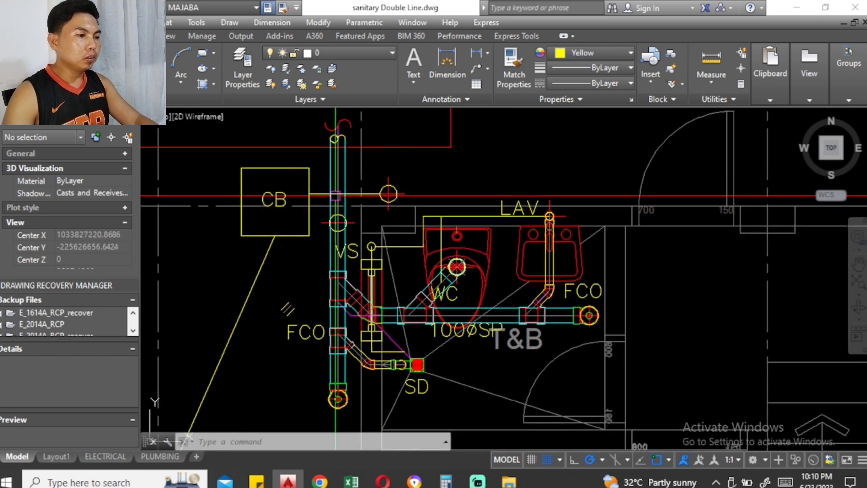
scroll(382, 221, down, 1)
middle_drag(553, 224, 409, 256)
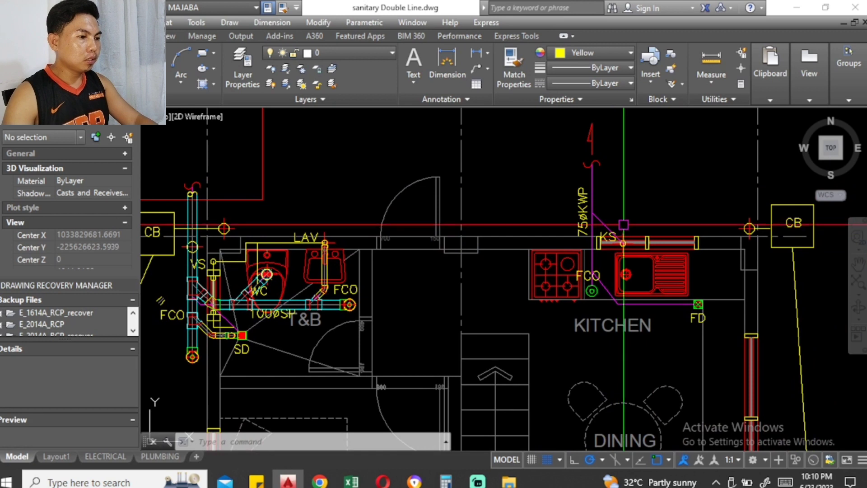
mouse_move(624, 237)
middle_down()
mouse_move(601, 244)
mouse_move(623, 229)
middle_up()
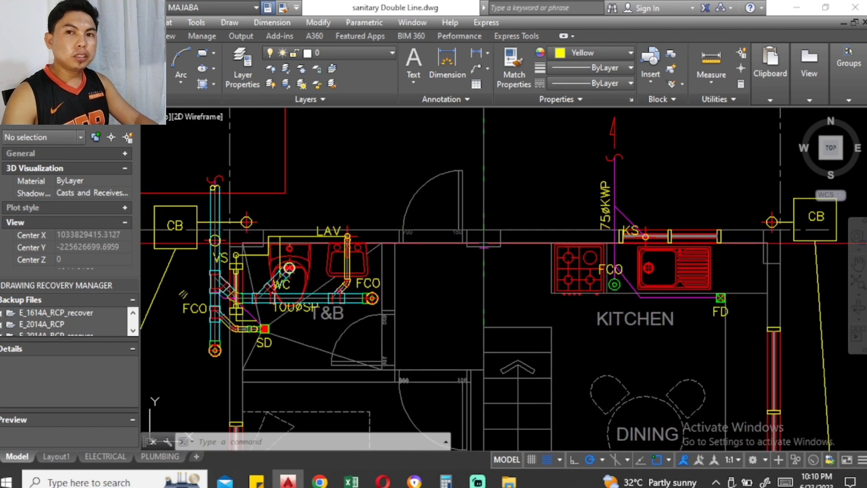
middle_drag(483, 246, 475, 233)
middle_drag(670, 203, 657, 214)
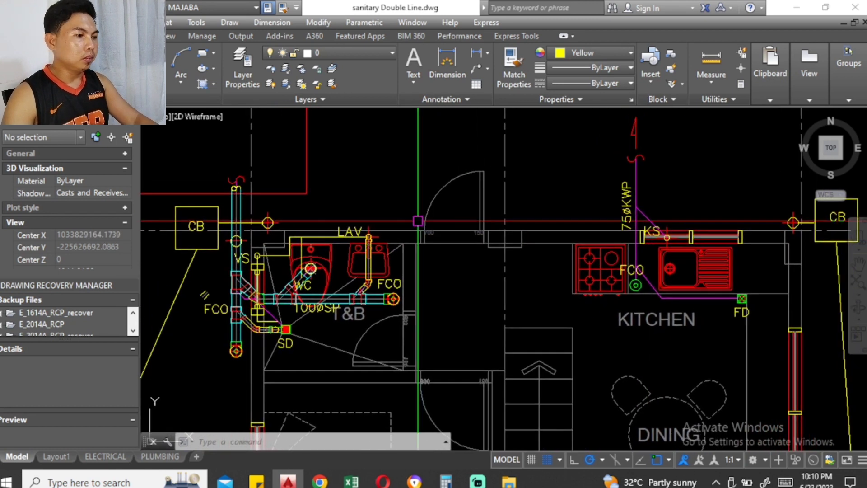
middle_drag(417, 221, 441, 222)
mouse_move(379, 253)
middle_down()
mouse_move(414, 233)
mouse_move(400, 233)
middle_up()
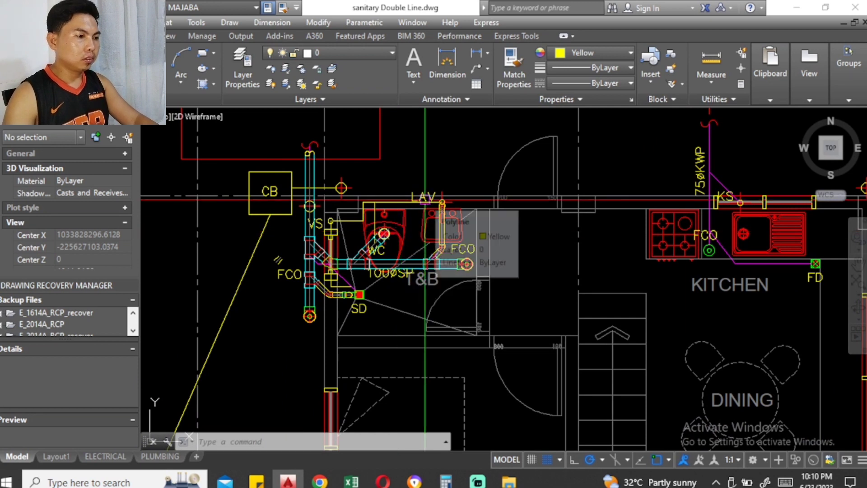
middle_drag(424, 198, 418, 207)
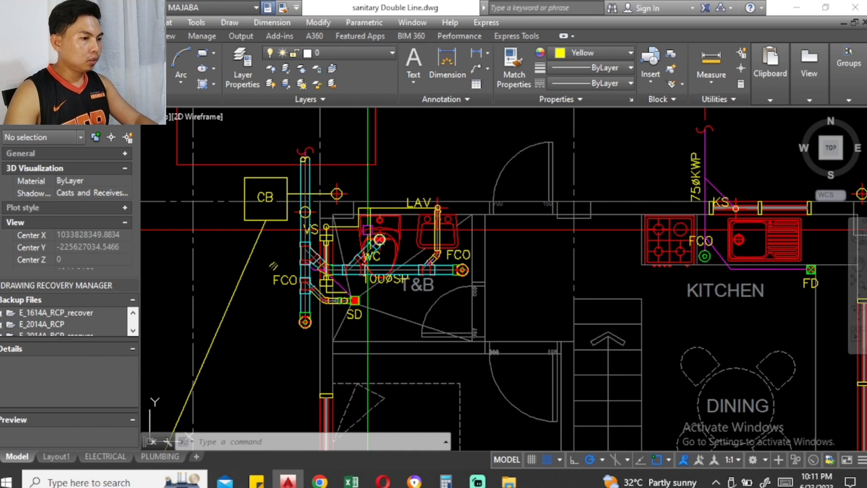
mouse_move(371, 257)
middle_down()
mouse_move(341, 270)
mouse_move(438, 271)
middle_up()
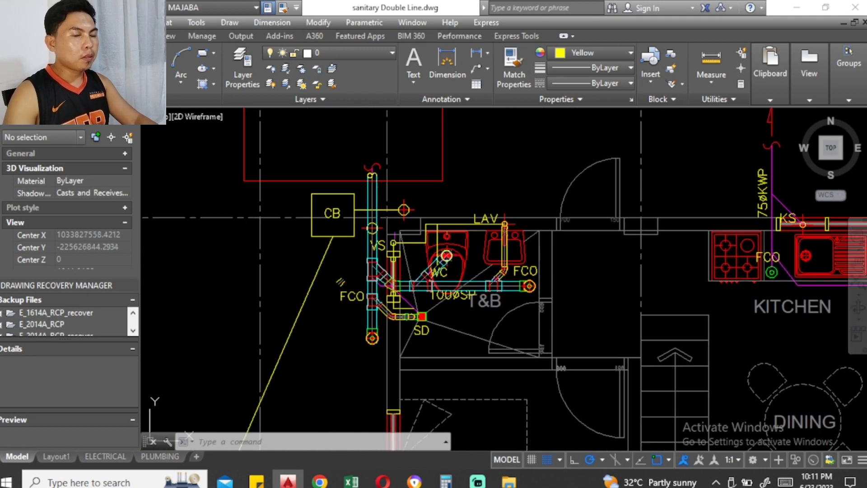
Step: Zoom and pan to frame the T&B, kitchen and bedroom together
scroll(407, 307, up, 1)
scroll(402, 325, up, 1)
scroll(401, 324, down, 3)
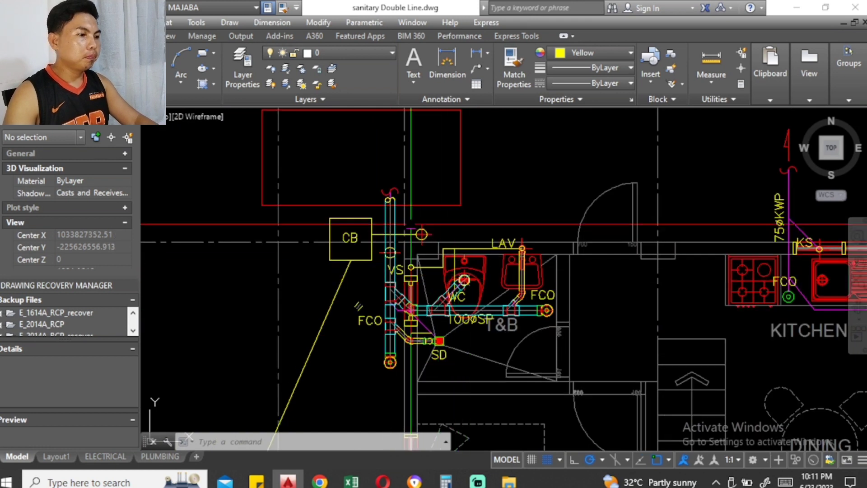
scroll(397, 262, down, 3)
scroll(398, 262, up, 3)
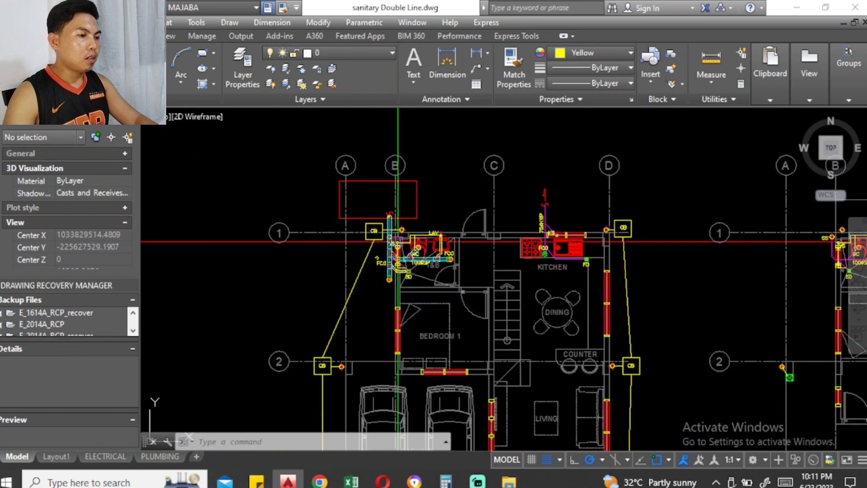
scroll(399, 244, up, 1)
scroll(389, 246, up, 3)
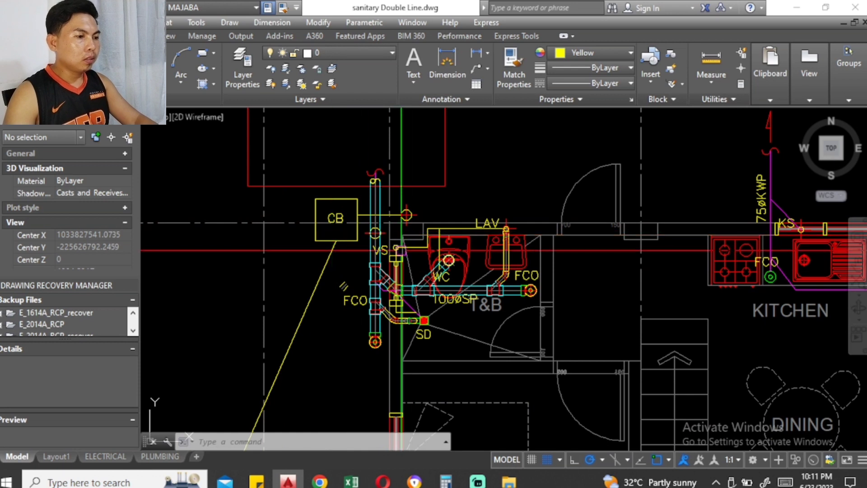
scroll(375, 213, down, 3)
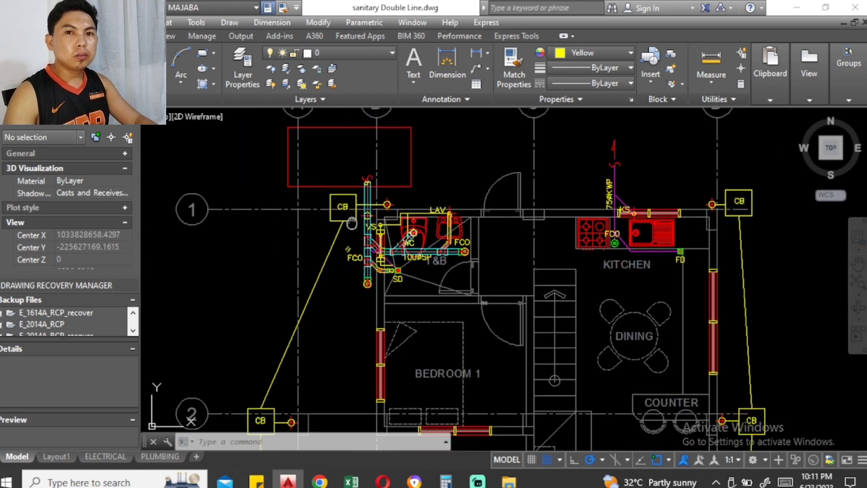
scroll(375, 212, up, 1)
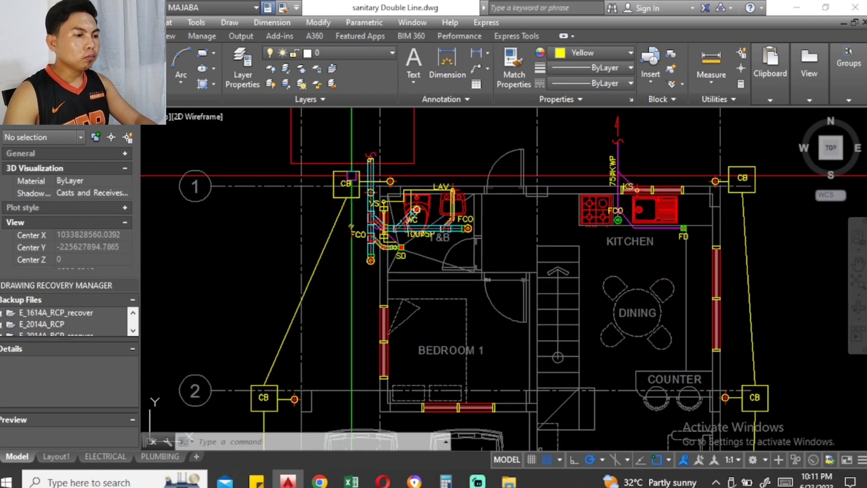
middle_drag(400, 175, 394, 200)
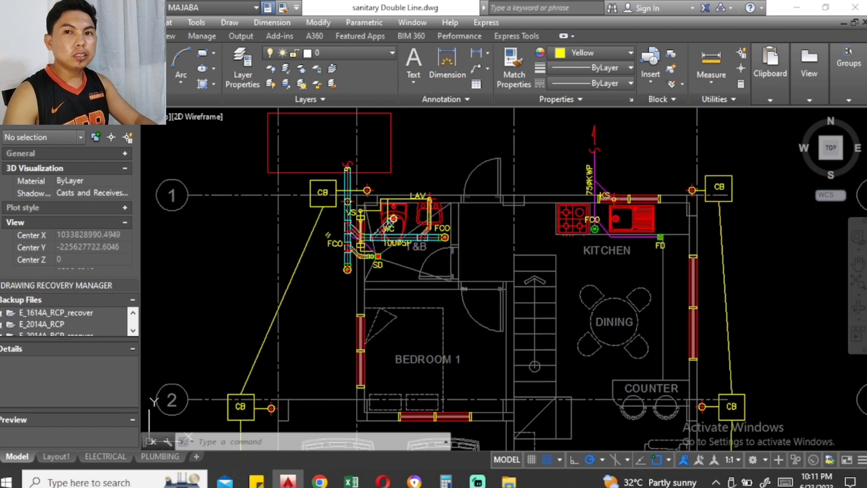
middle_drag(330, 204, 362, 216)
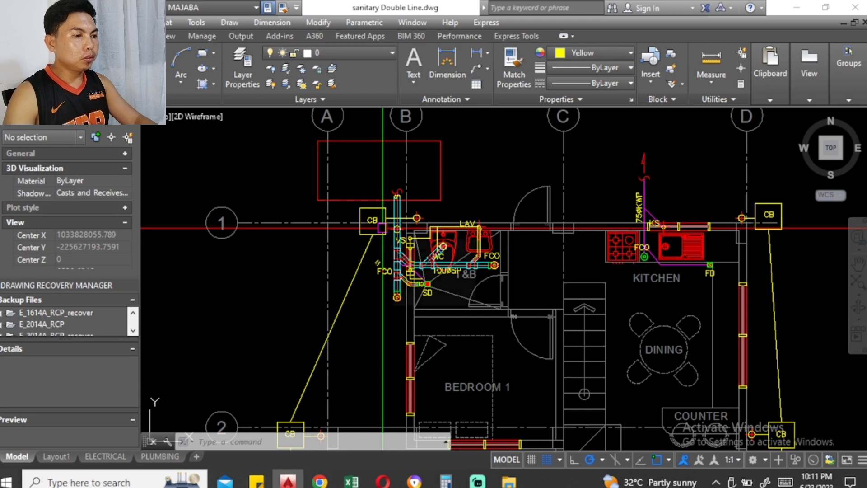
scroll(386, 223, down, 2)
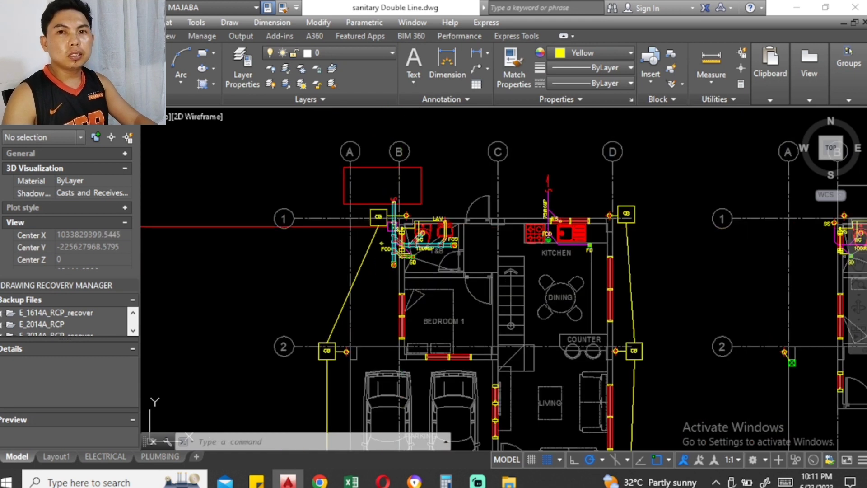
scroll(417, 230, up, 2)
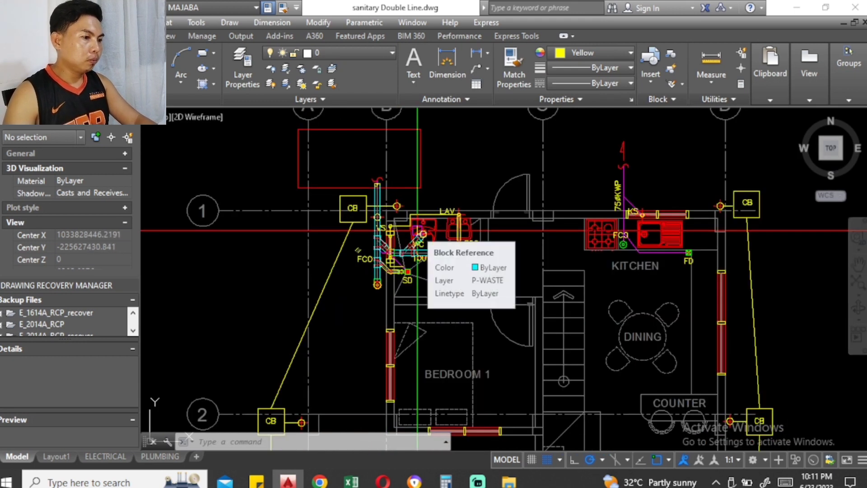